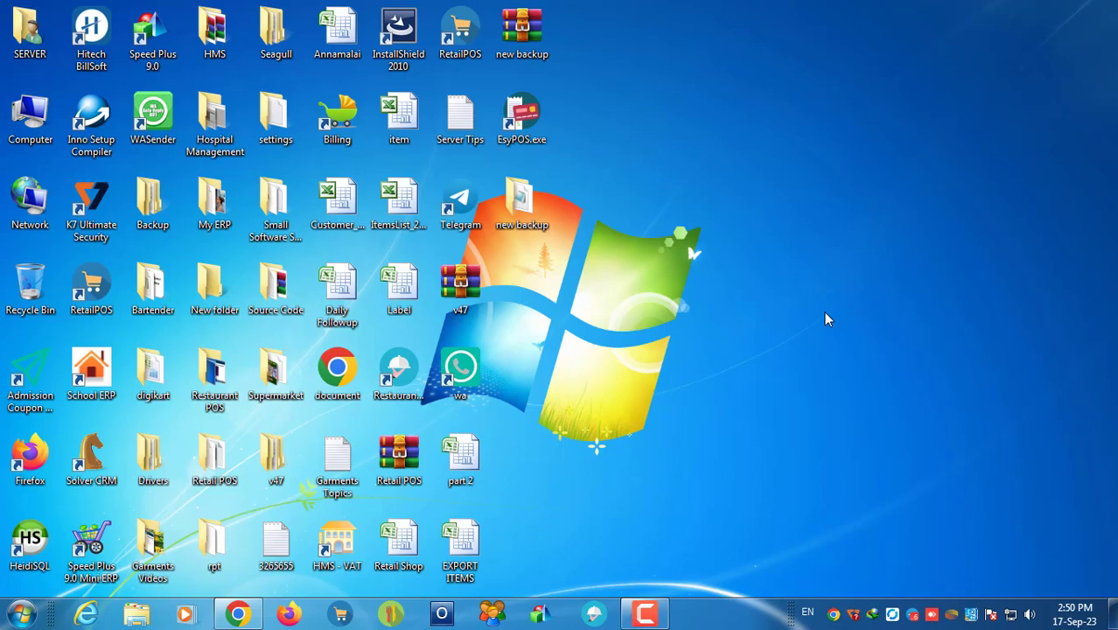
Step: Launch Crystal Reports from the Windows 7 Start menu
left_click(21, 614)
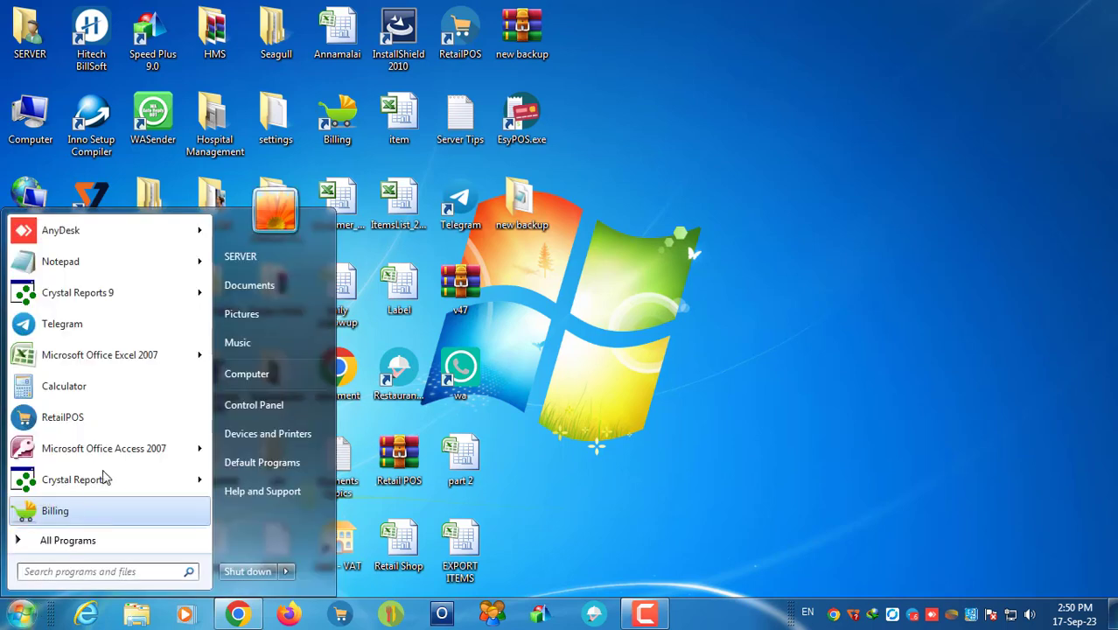
mouse_move(66, 484)
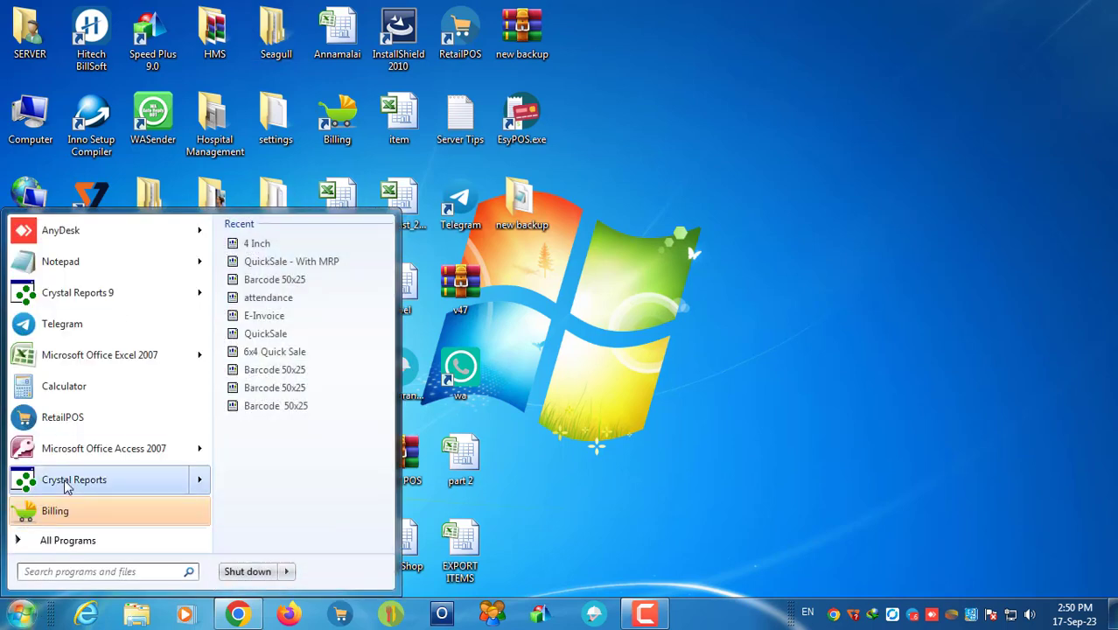
left_click(70, 480)
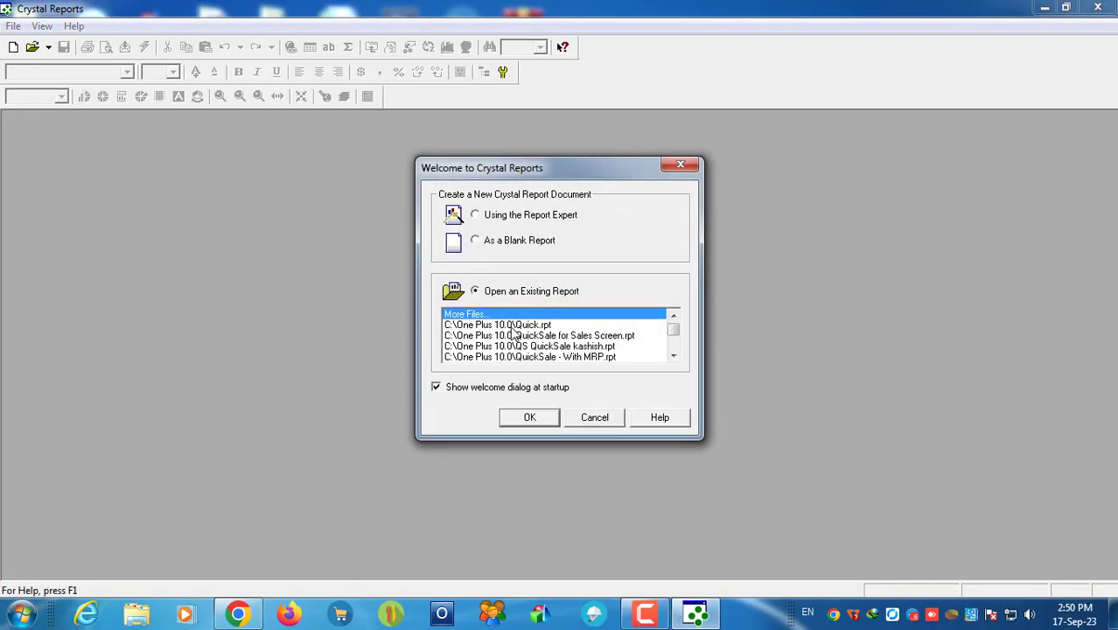
Step: Open Quick.rpt and view its design layout at 400% zoom
left_click(511, 326)
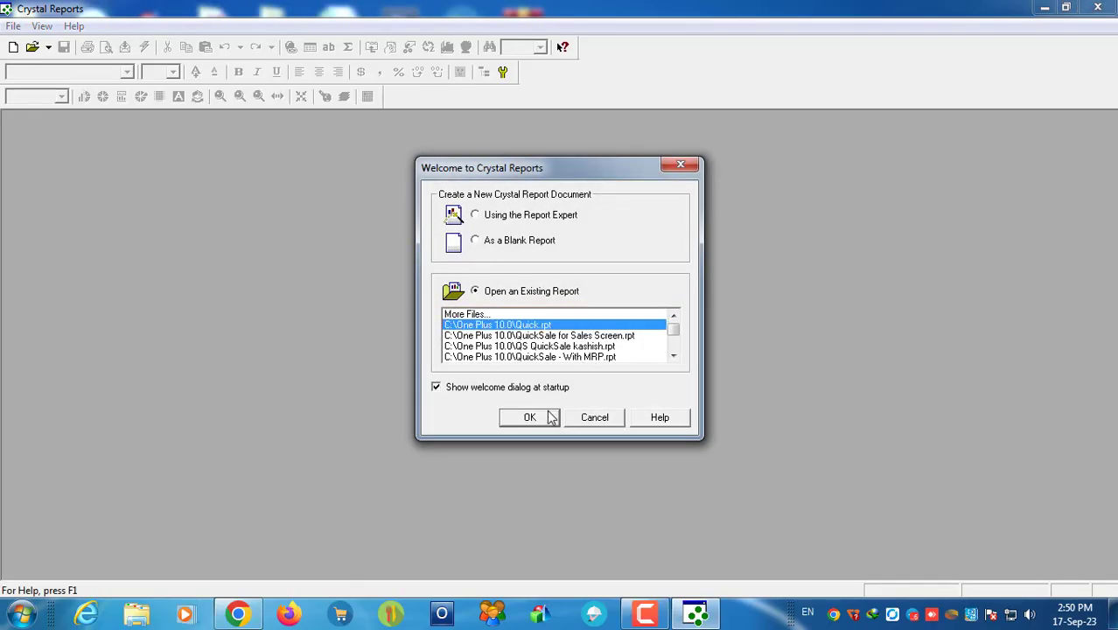
left_click(527, 416)
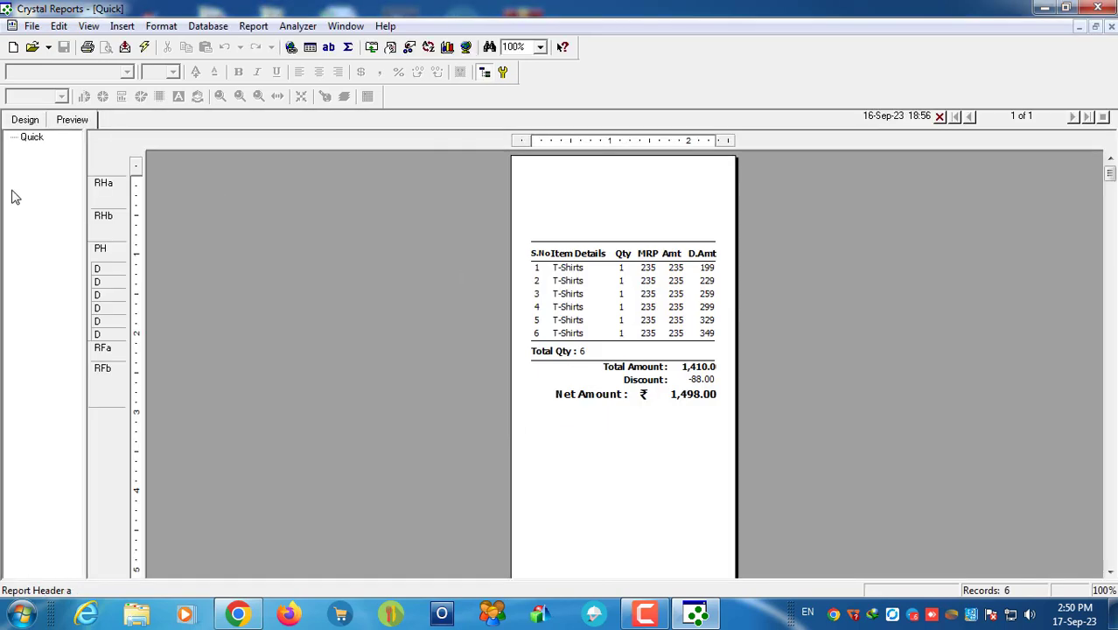
left_click(24, 119)
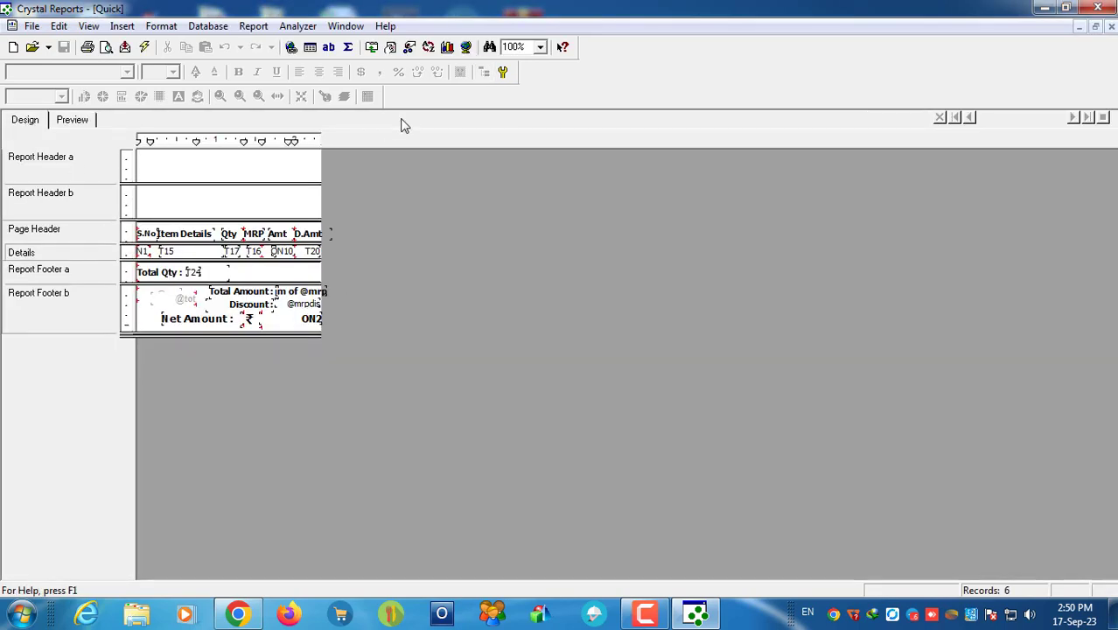
left_click(540, 46)
left_click(525, 58)
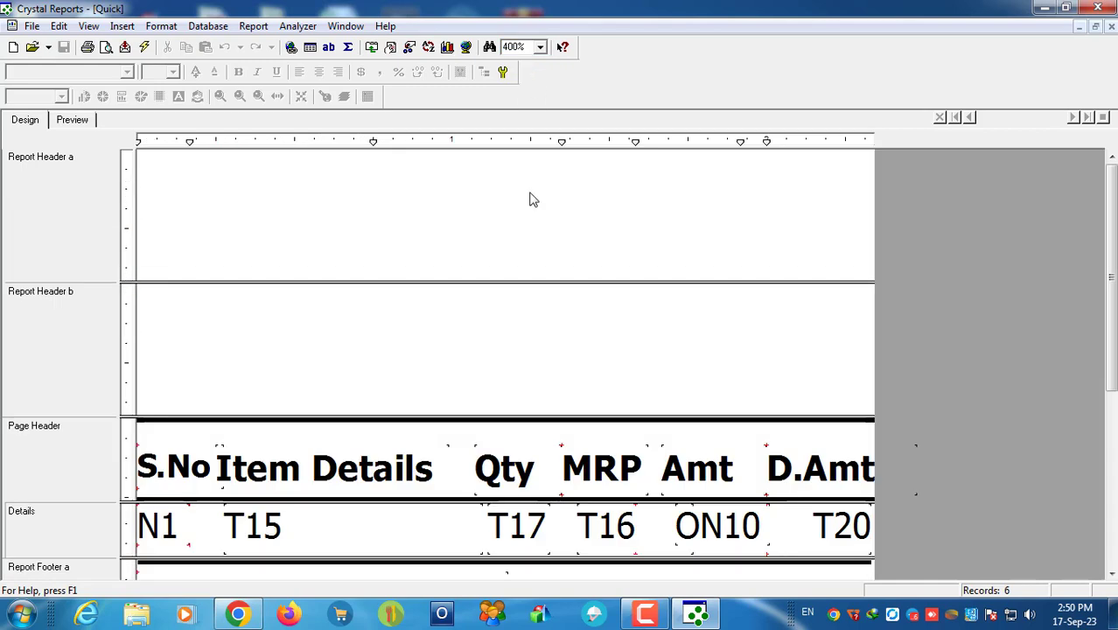
left_click(122, 26)
left_click(403, 198)
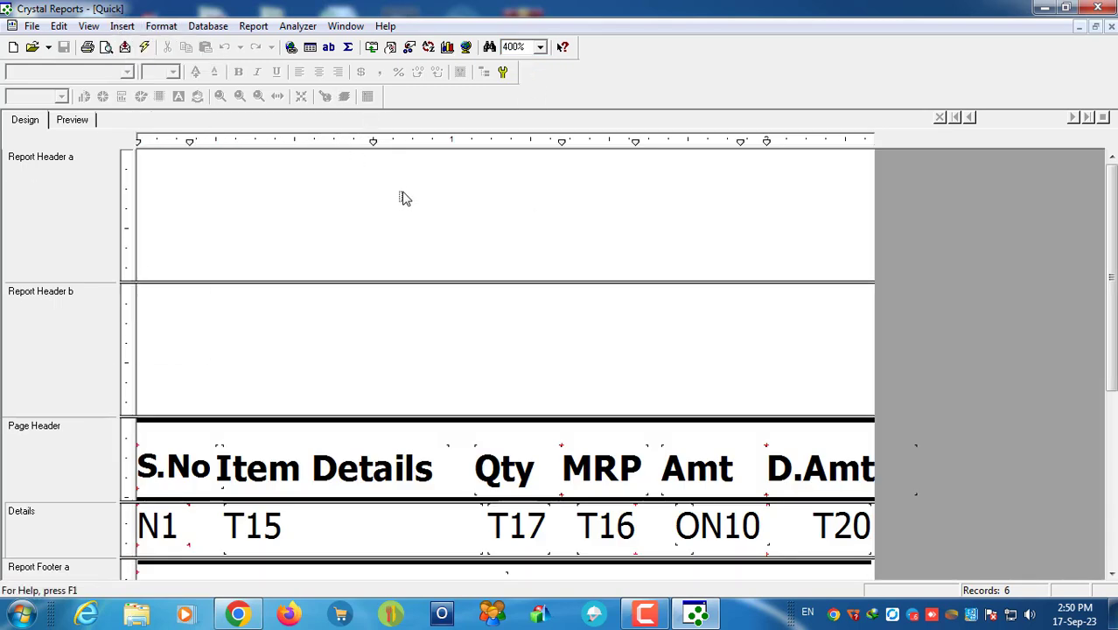
Step: Place the dao.C1 field from the Field Explorer into Report Header a
left_click(309, 46)
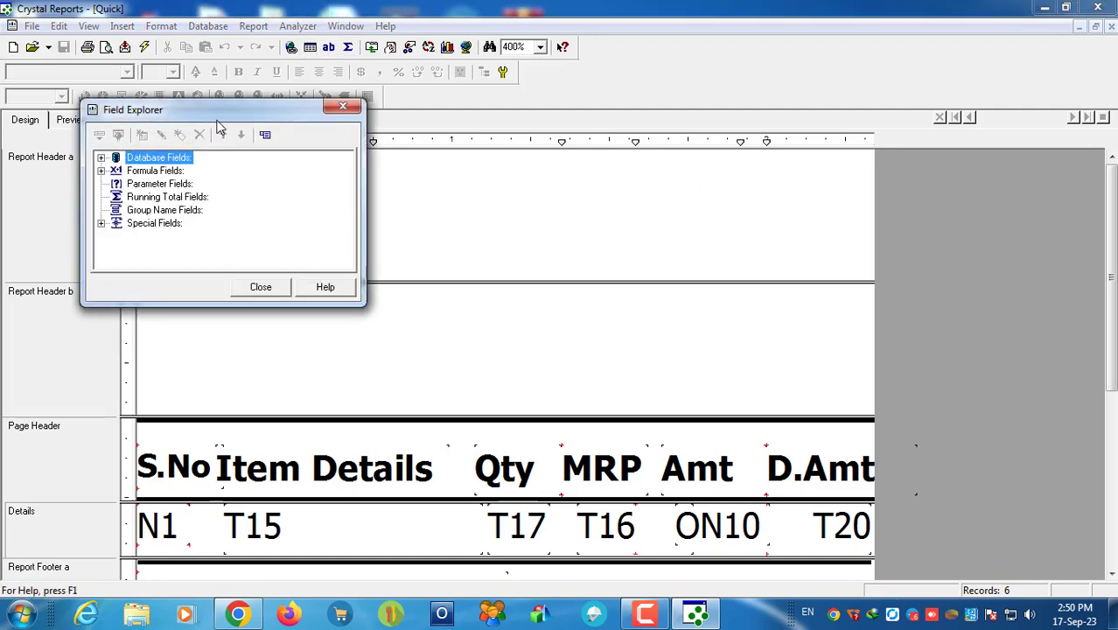
left_click_drag(263, 122, 936, 148)
left_click(813, 187)
left_click(830, 201)
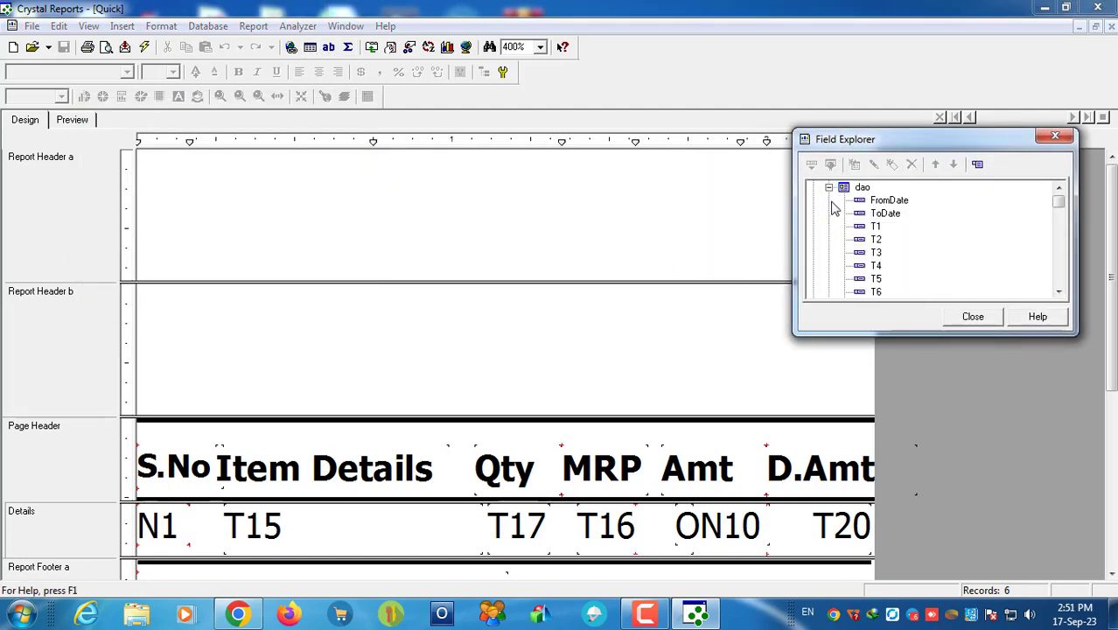
left_click(876, 228)
key("c")
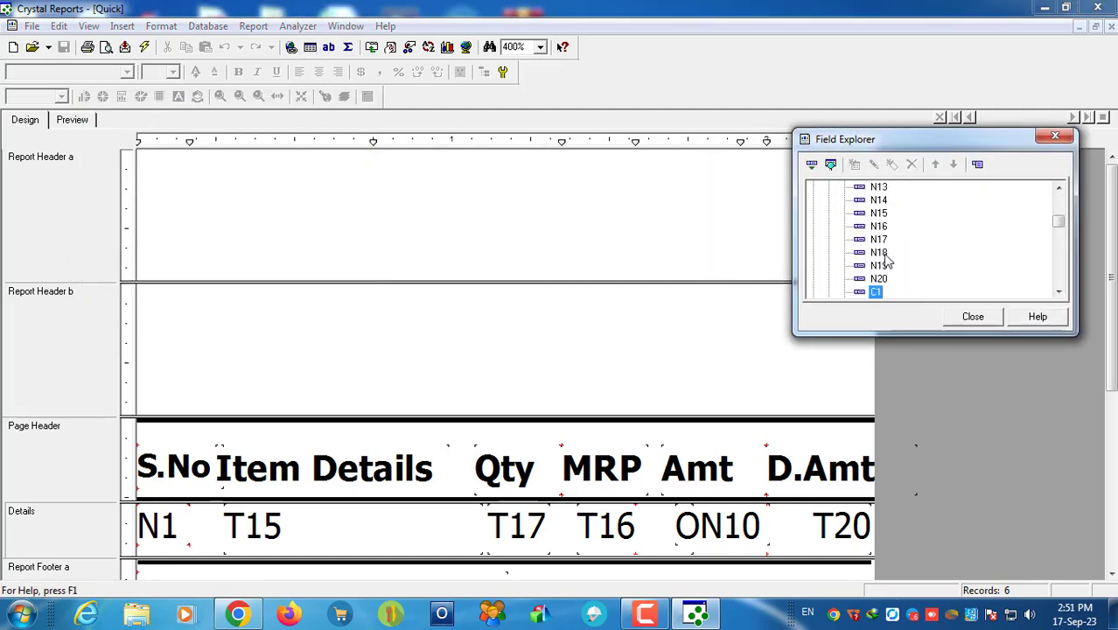
left_click_drag(881, 296, 238, 163)
Step: Set the C1 field's font to Tahoma (Baltic) bold
left_click(109, 73)
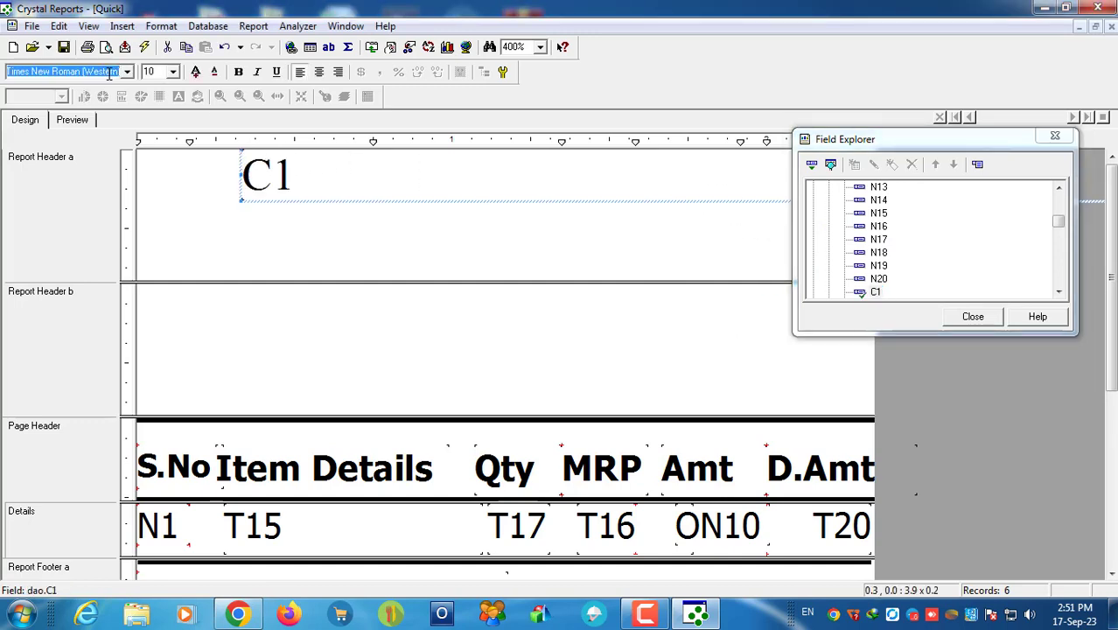
type("Tahoma")
key("Return")
left_click(127, 71)
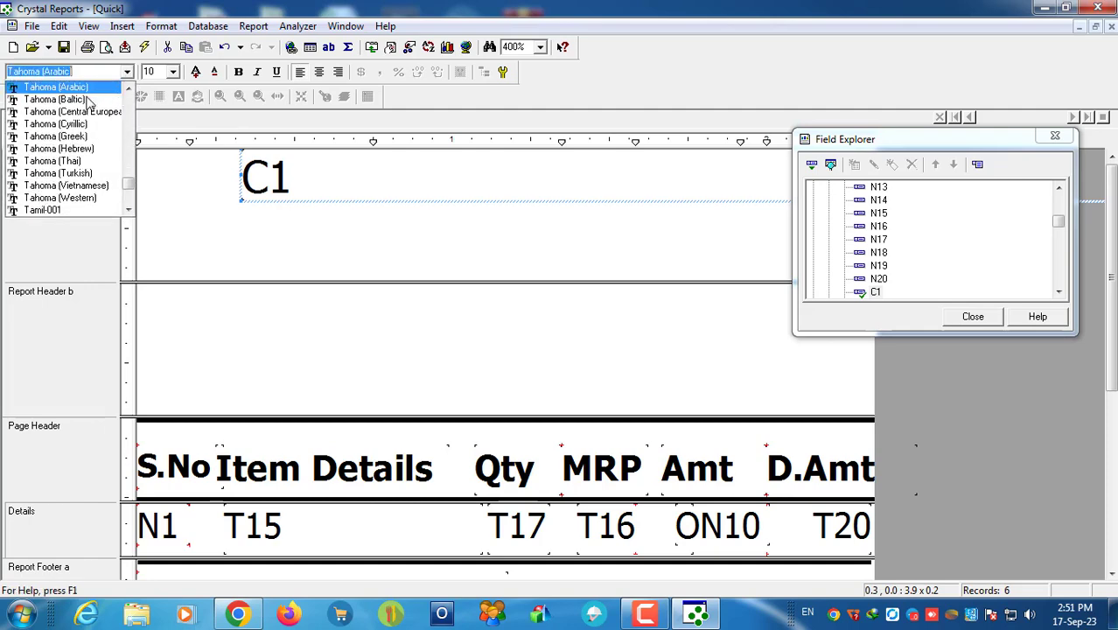
left_click(35, 91)
left_click(238, 74)
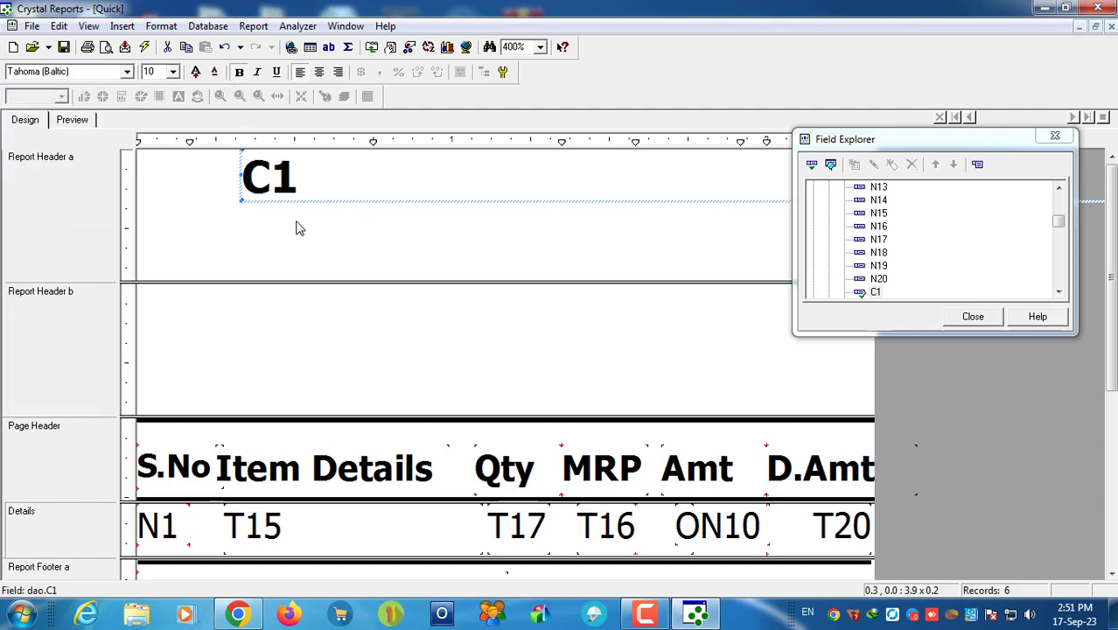
Step: In the preview, resize the Magnet Clothes title to 2.3 inches, centre it and set size 12
left_click(63, 121)
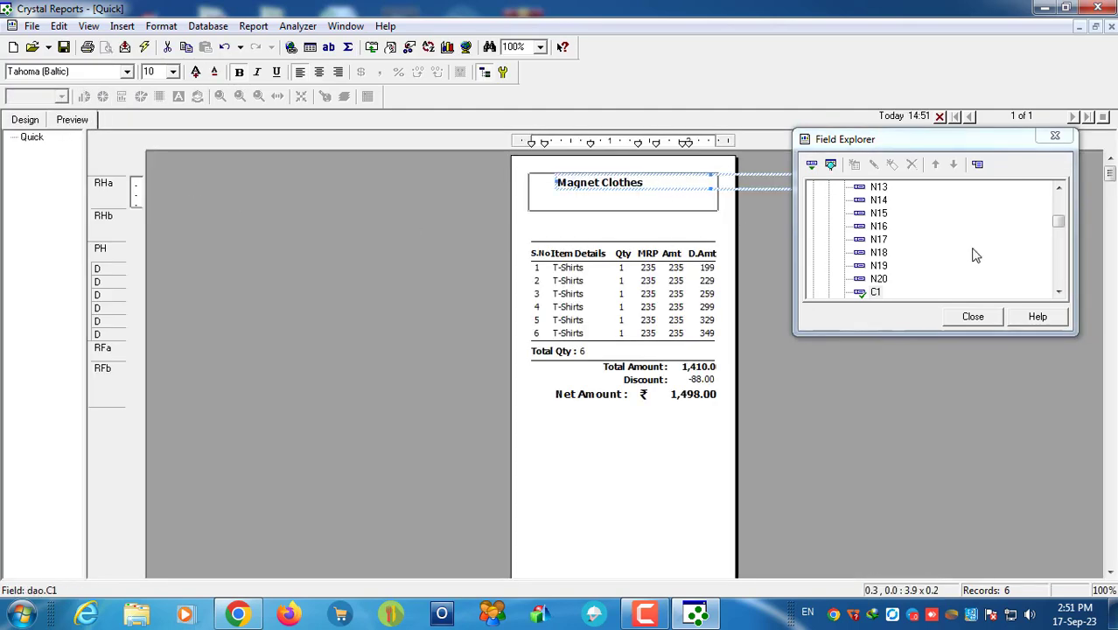
left_click_drag(977, 138, 997, 338)
left_click(825, 217)
left_click(662, 182)
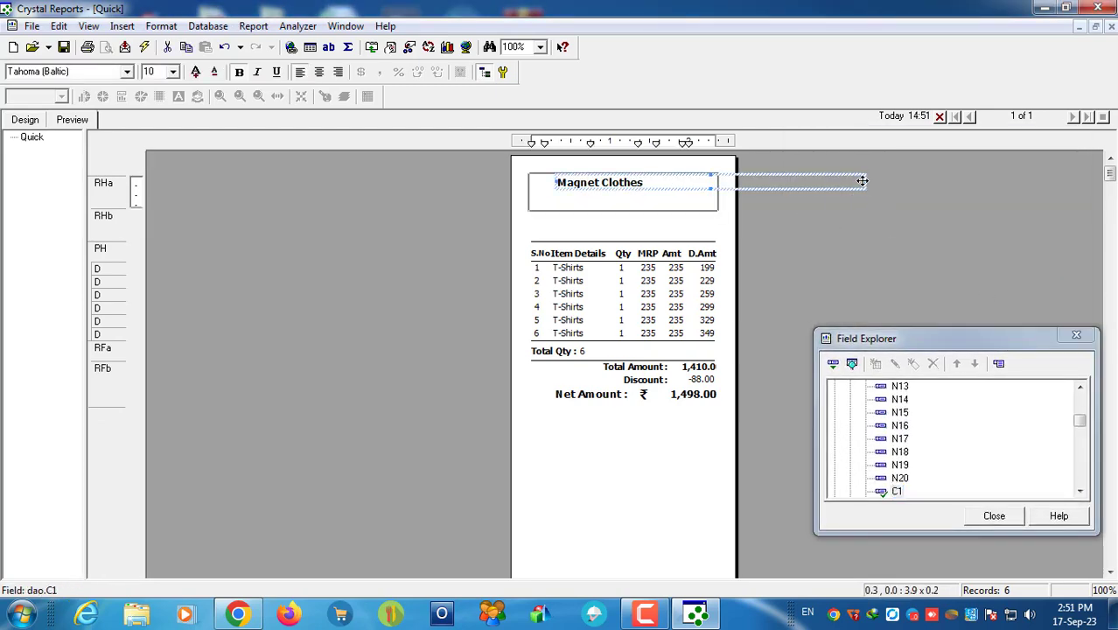
left_click_drag(866, 182, 715, 183)
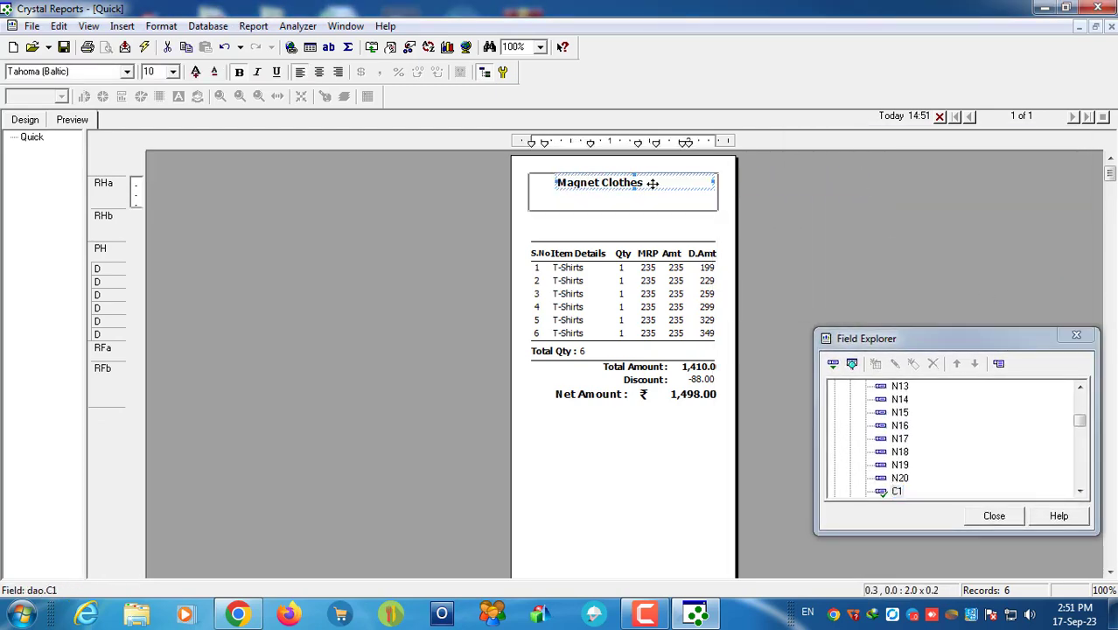
left_click_drag(552, 182, 530, 182)
left_click(319, 74)
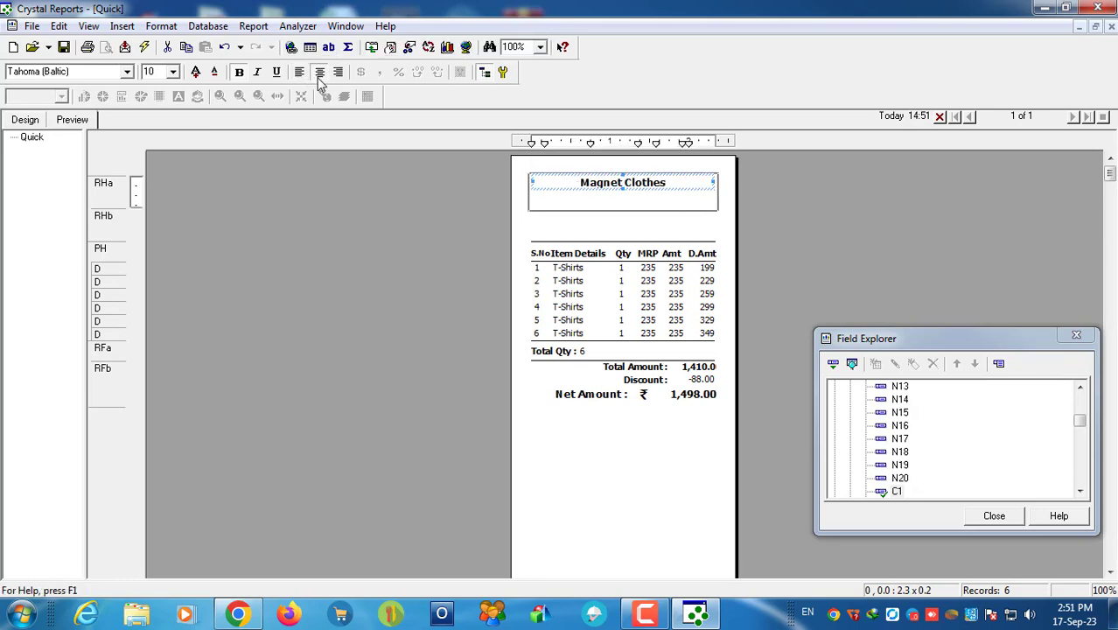
left_click(195, 71)
left_click(195, 71)
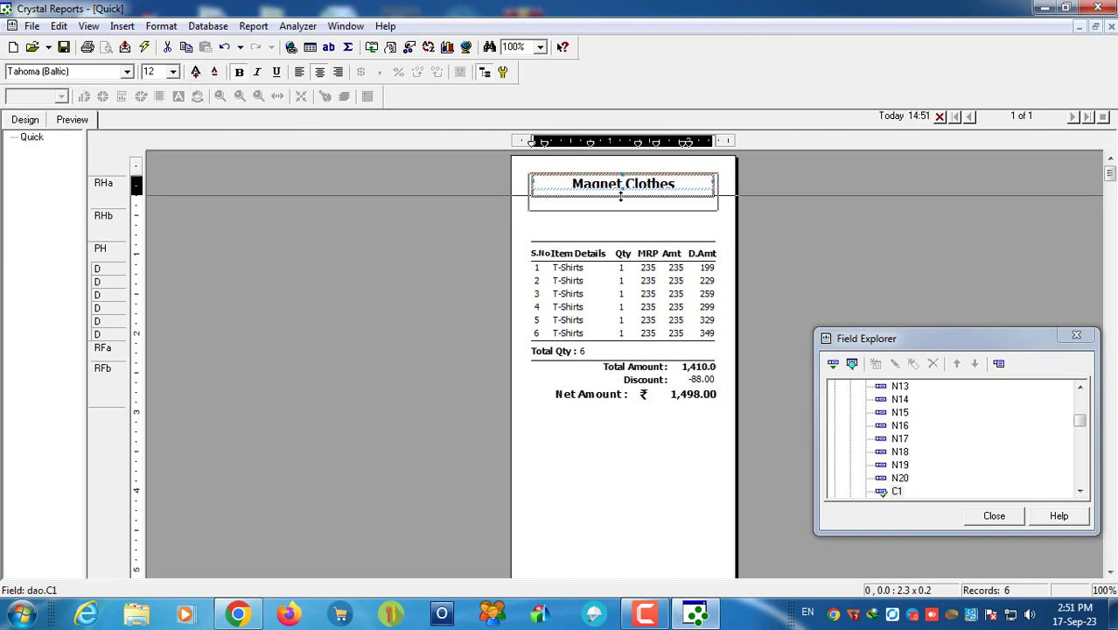
left_click(741, 212)
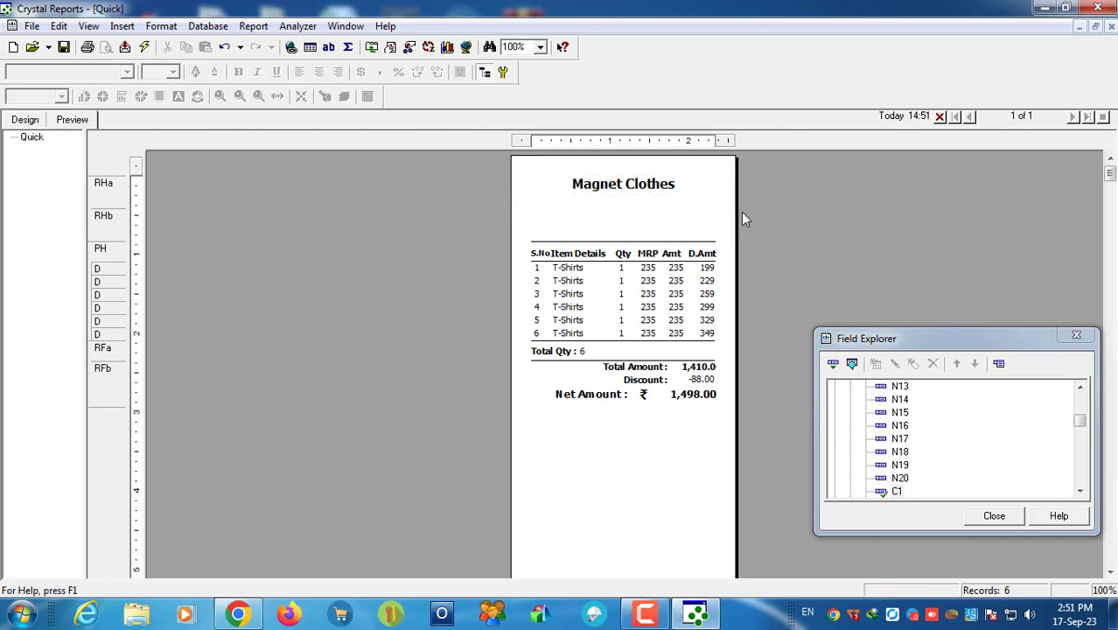
Step: Check the title at 300% zoom, then make Report Header a taller in the design layout
left_click(540, 46)
left_click(517, 64)
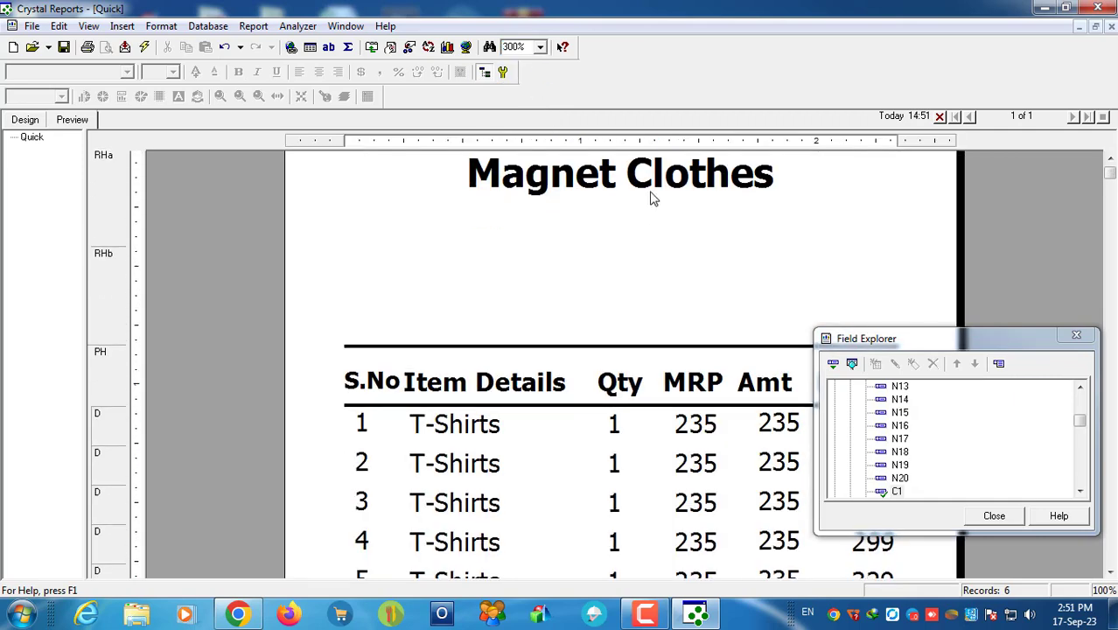
left_click(643, 197)
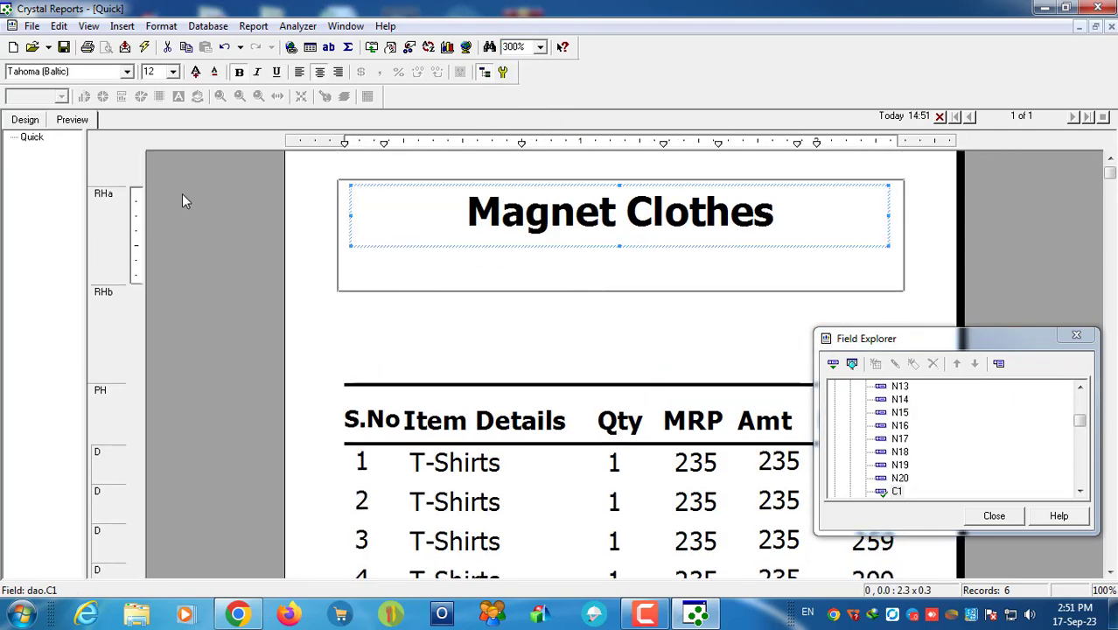
left_click(24, 119)
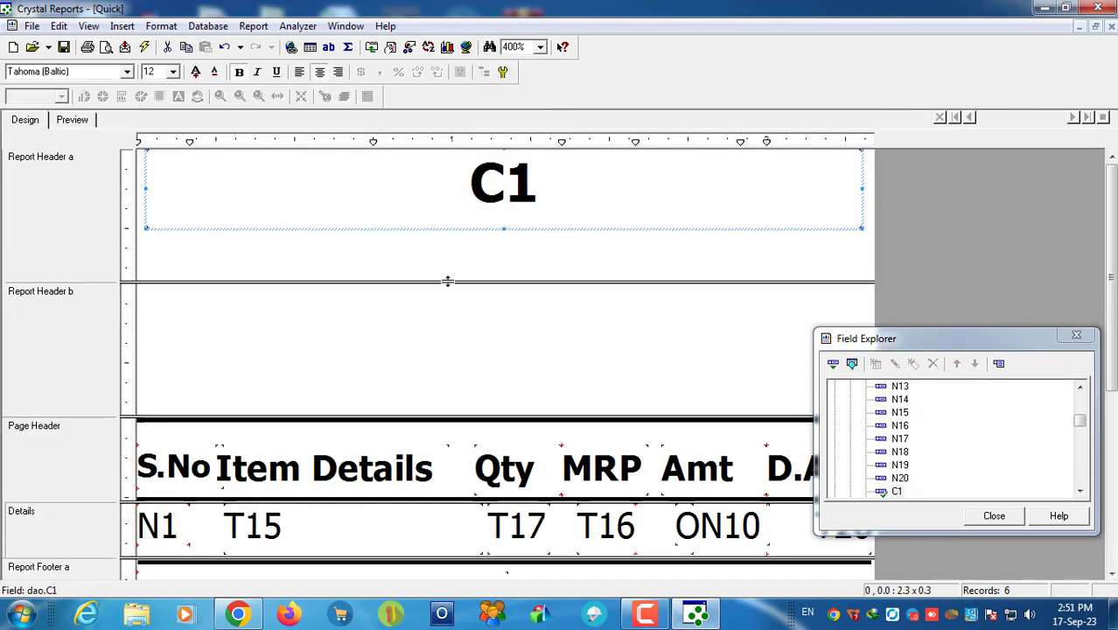
left_click_drag(447, 281, 449, 316)
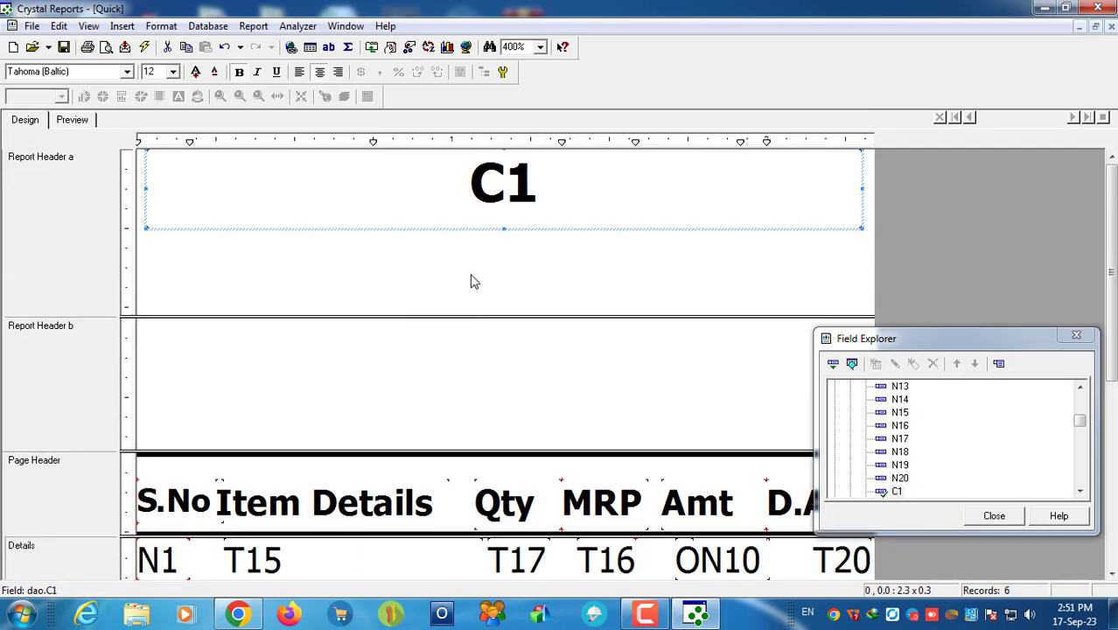
left_click(470, 280)
left_click(122, 25)
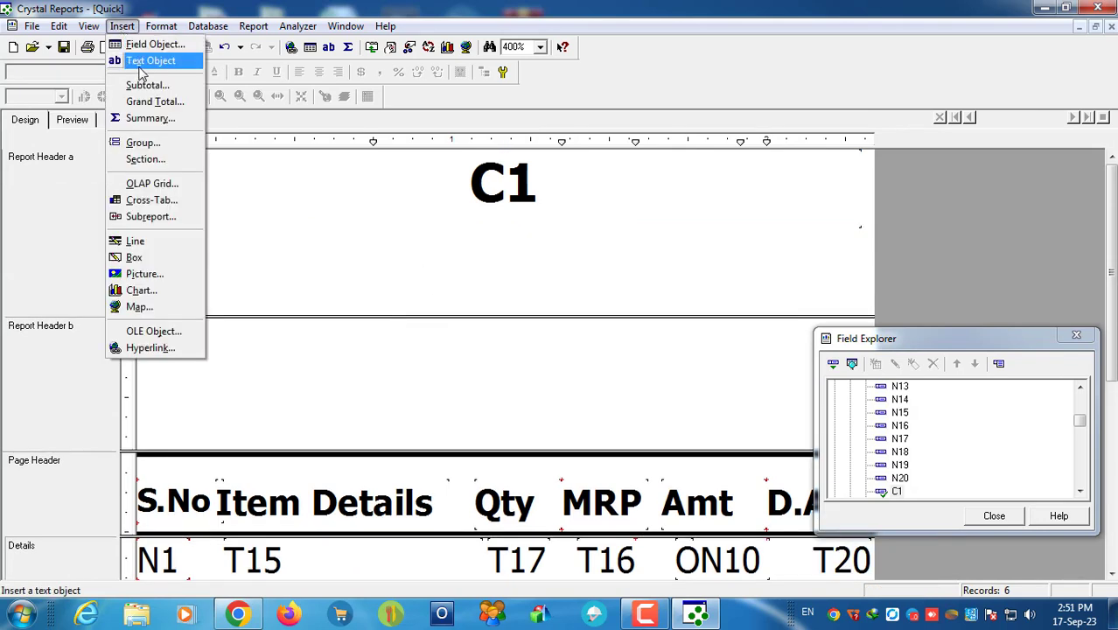
Step: Add a text object below the C1 title containing the C2, C3 and C4 fields
left_click(149, 62)
left_click(304, 226)
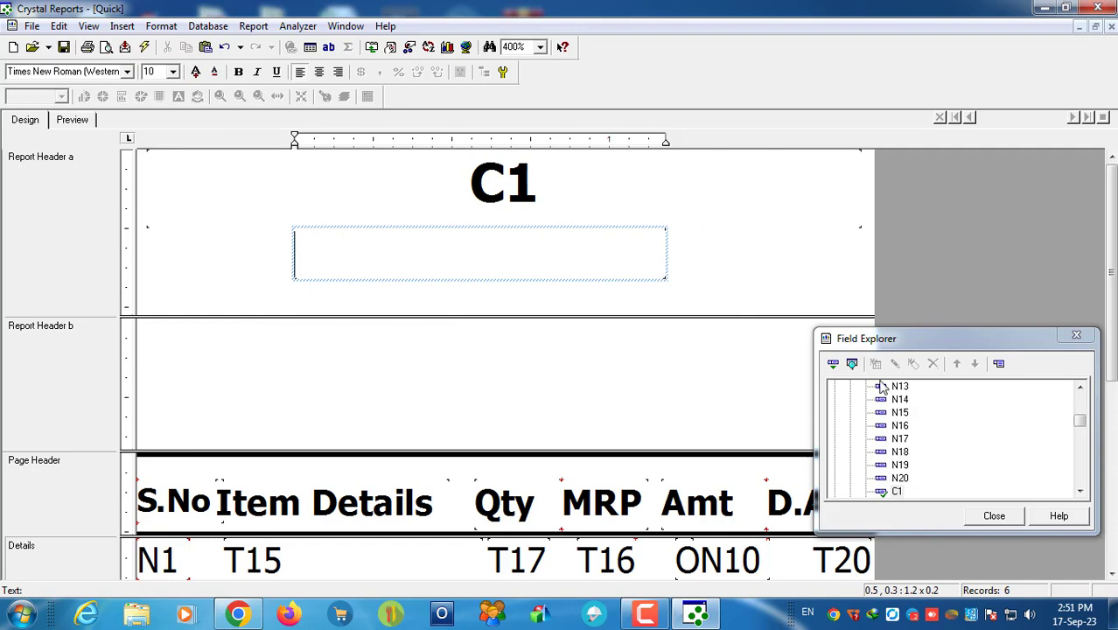
scroll(939, 475, "down", 1)
scroll(1090, 495, "up", 1)
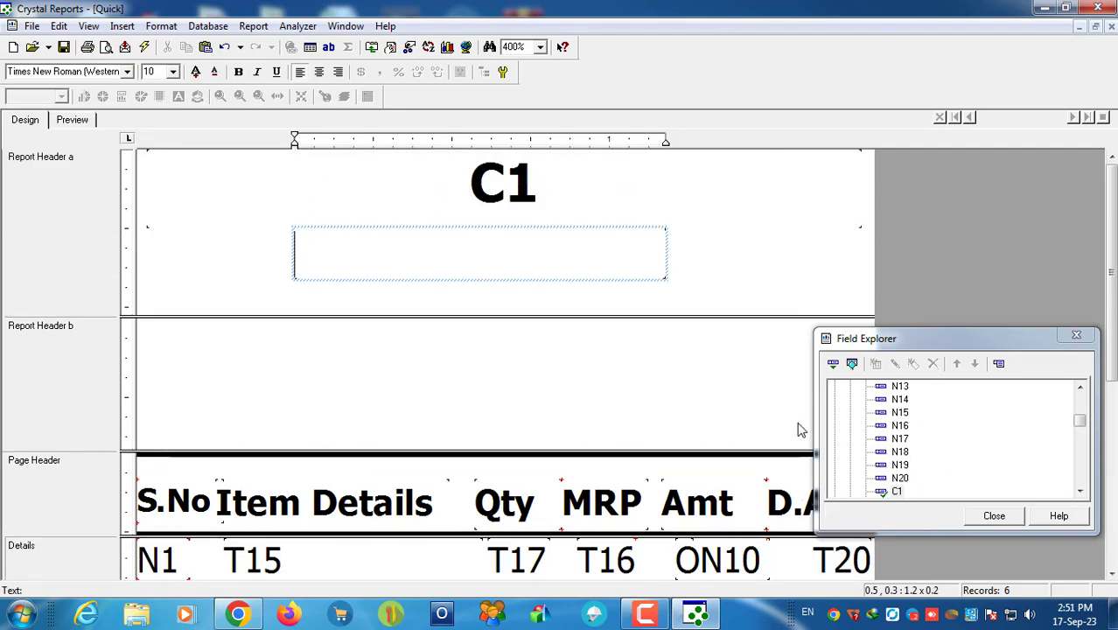
left_click(1082, 493)
left_click_drag(896, 465, 341, 256)
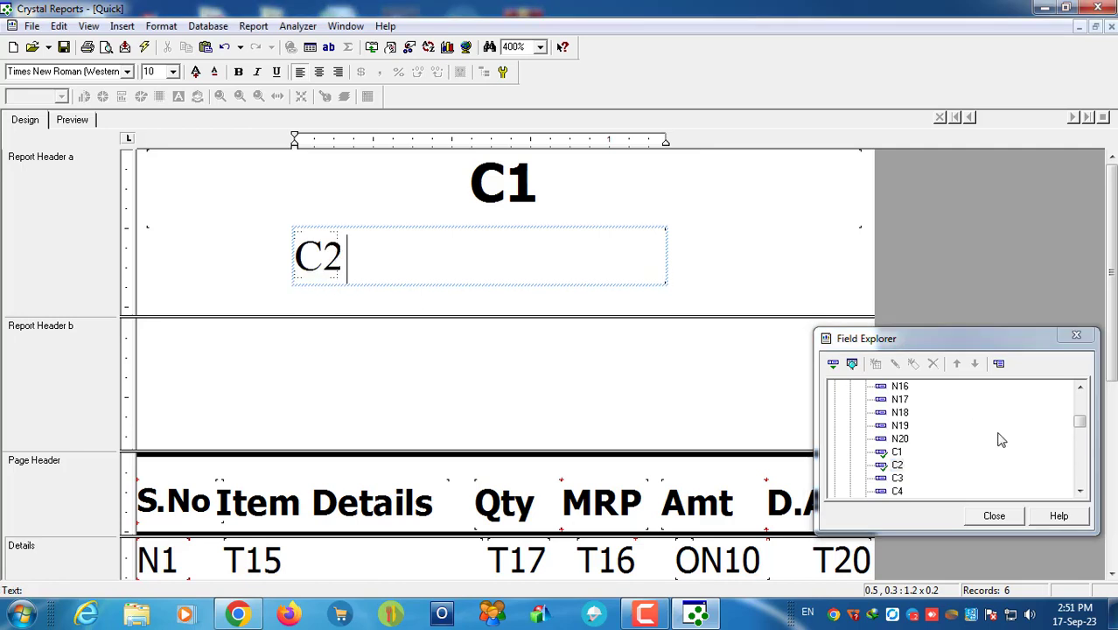
left_click_drag(897, 478, 464, 254)
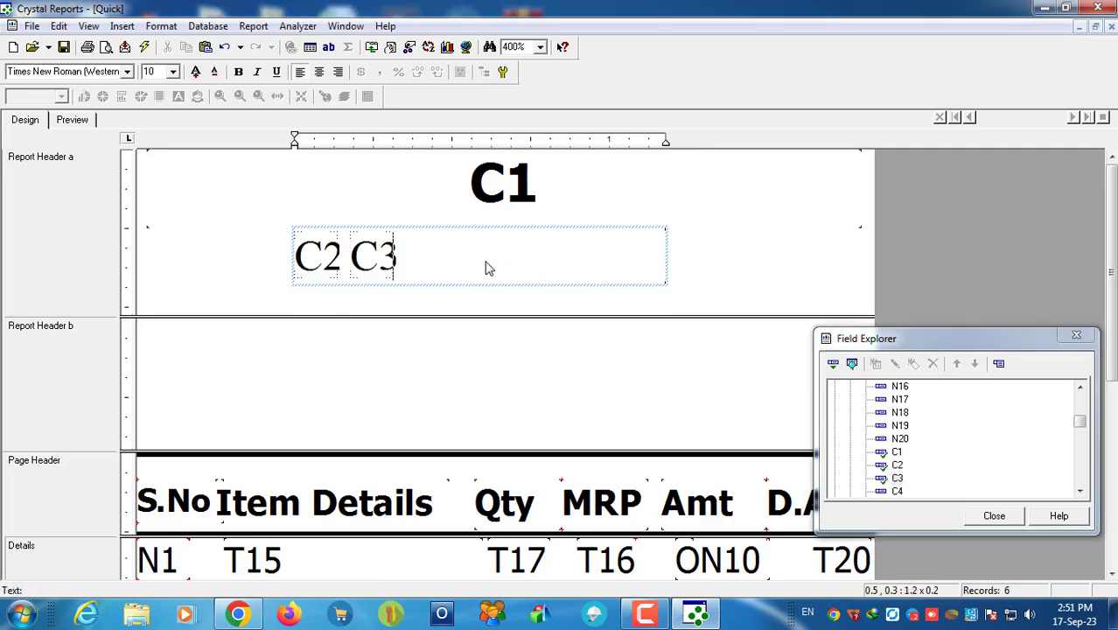
left_click_drag(901, 496, 530, 270)
left_click(697, 272)
Step: In the preview, widen the address box to both sides so Road fits
left_click(448, 249)
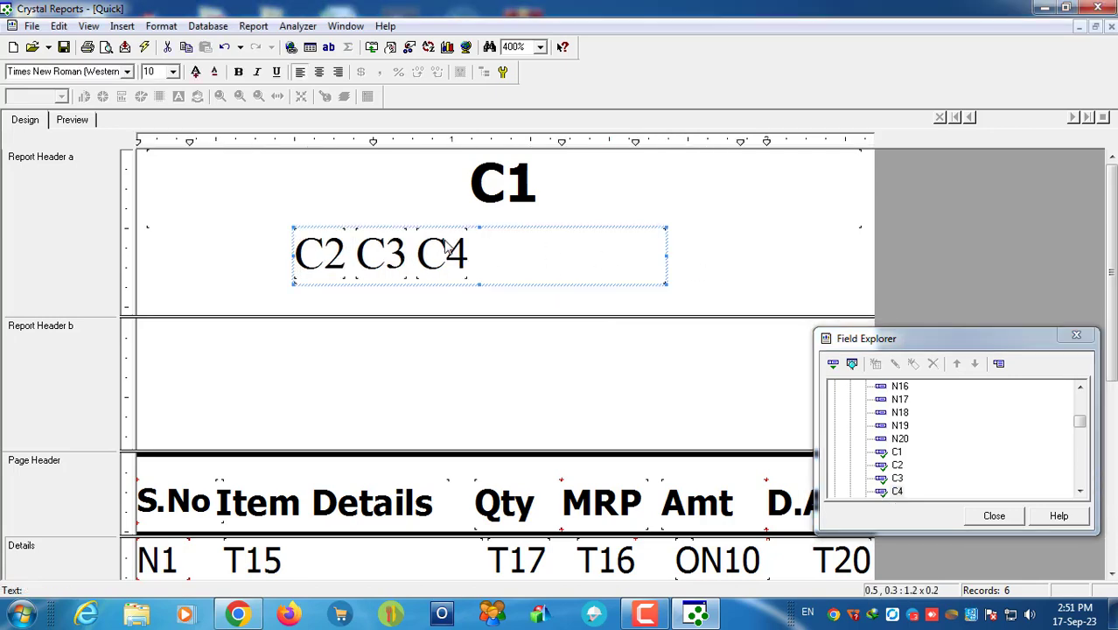
left_click(72, 119)
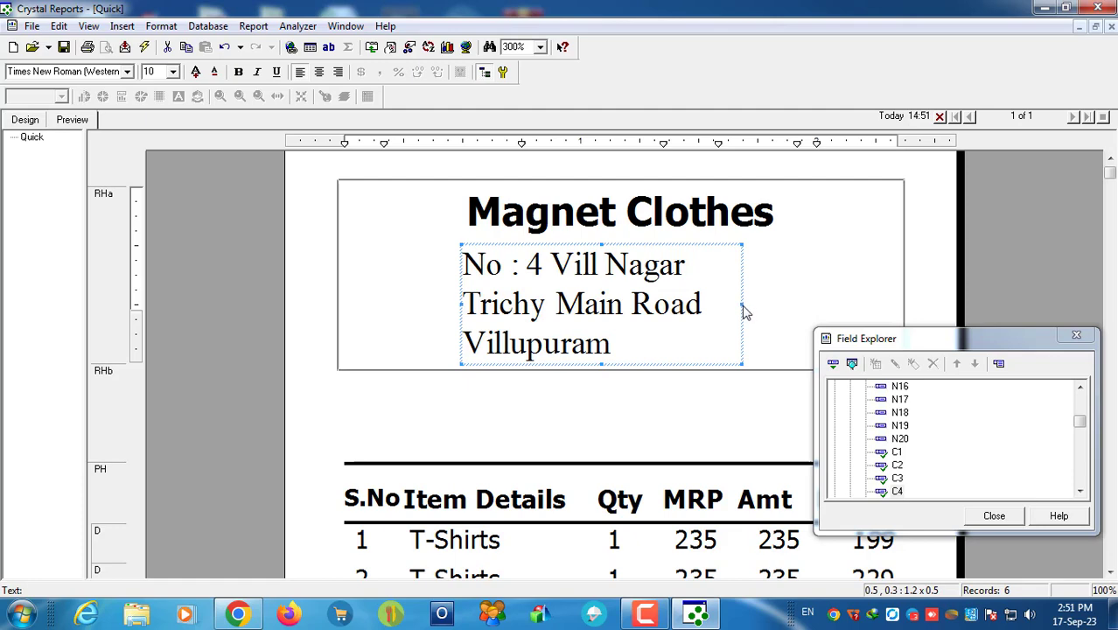
left_click_drag(745, 312, 873, 307)
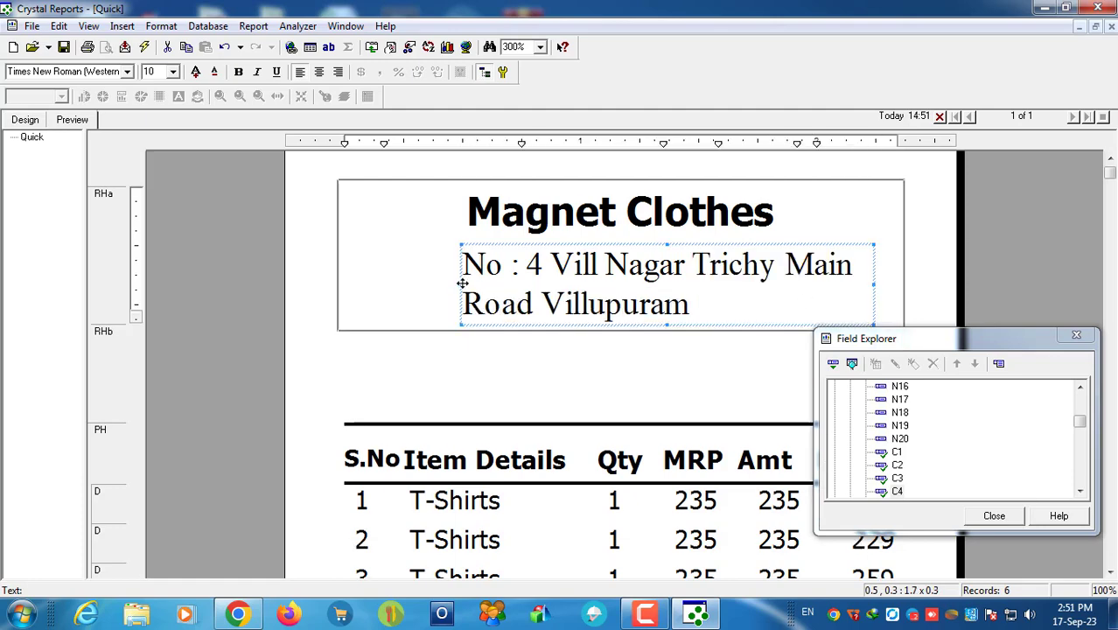
left_click_drag(462, 282, 372, 282)
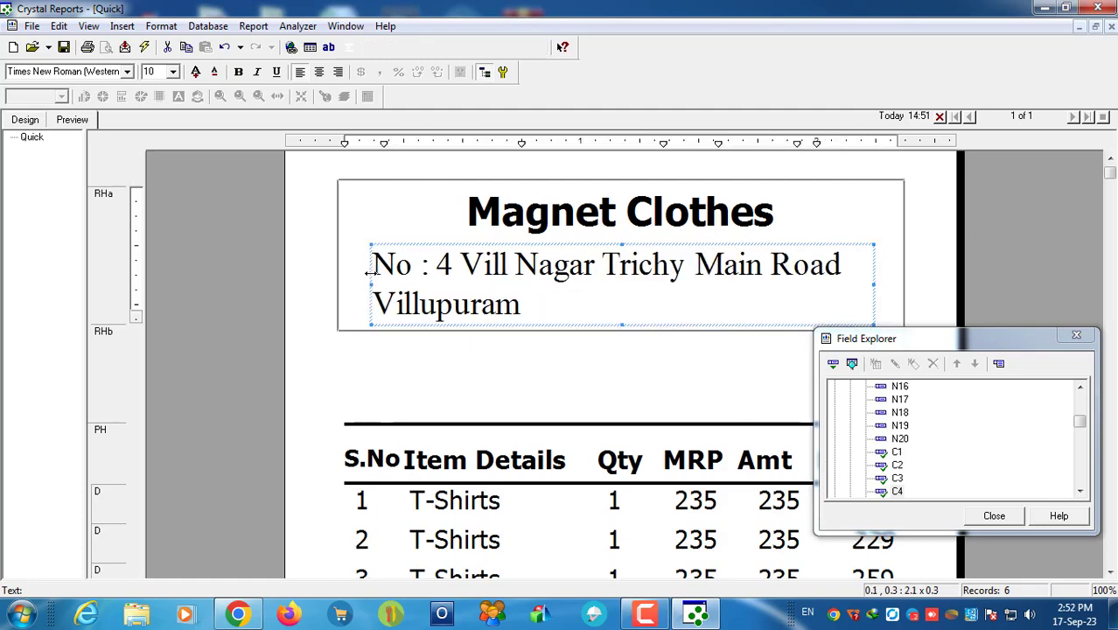
double_click(604, 268)
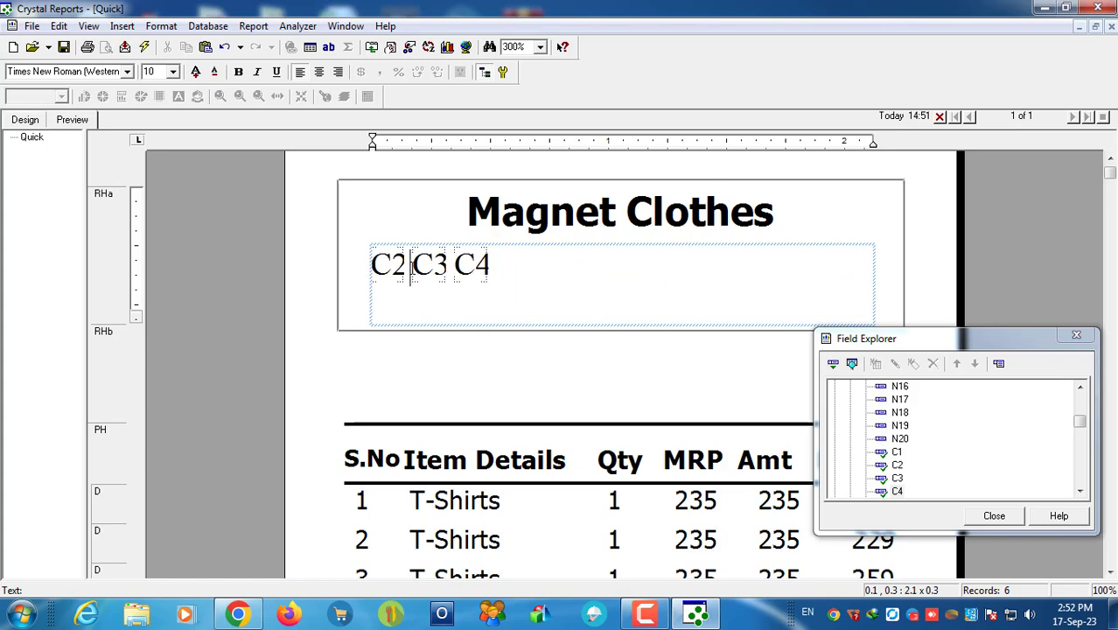
Step: Insert commas before C3 and C4 in the address text
left_click(411, 267)
type(",")
left_click(459, 266)
type(",")
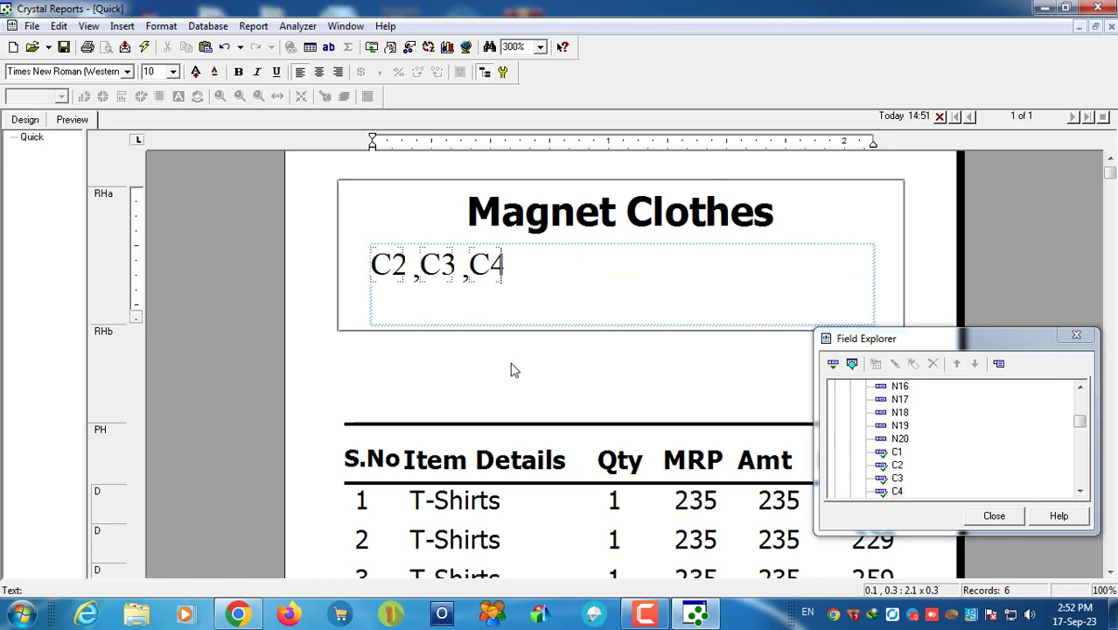
left_click(515, 370)
Step: Set the address font to Tahoma (Baltic) at size 9
left_click(503, 271)
left_click(91, 73)
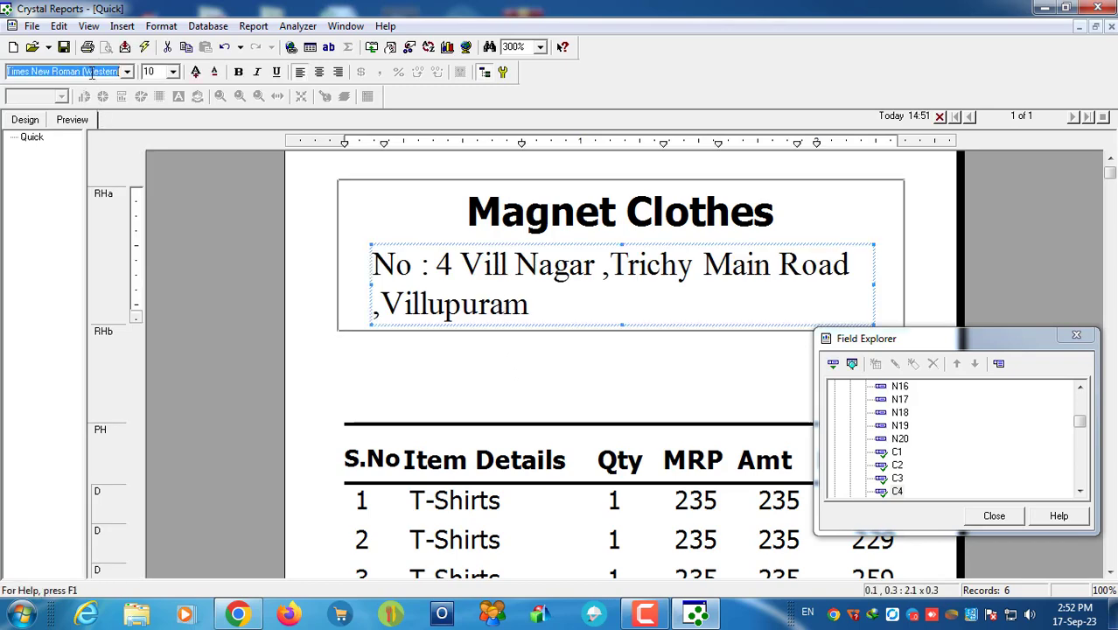
type("Tahoma")
key("Return")
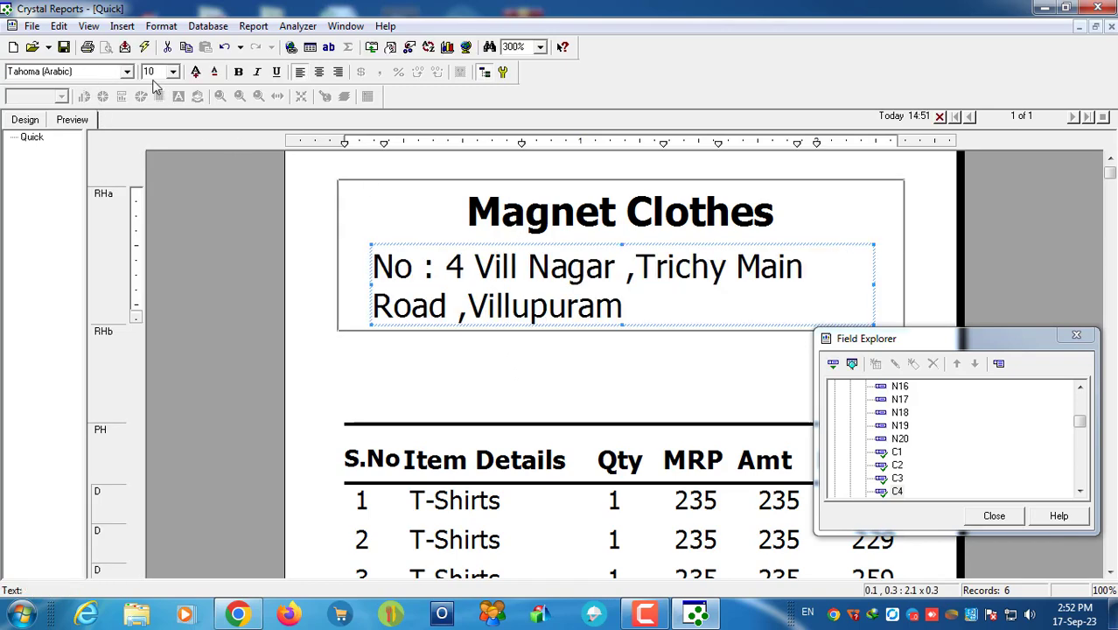
left_click(128, 73)
left_click(88, 100)
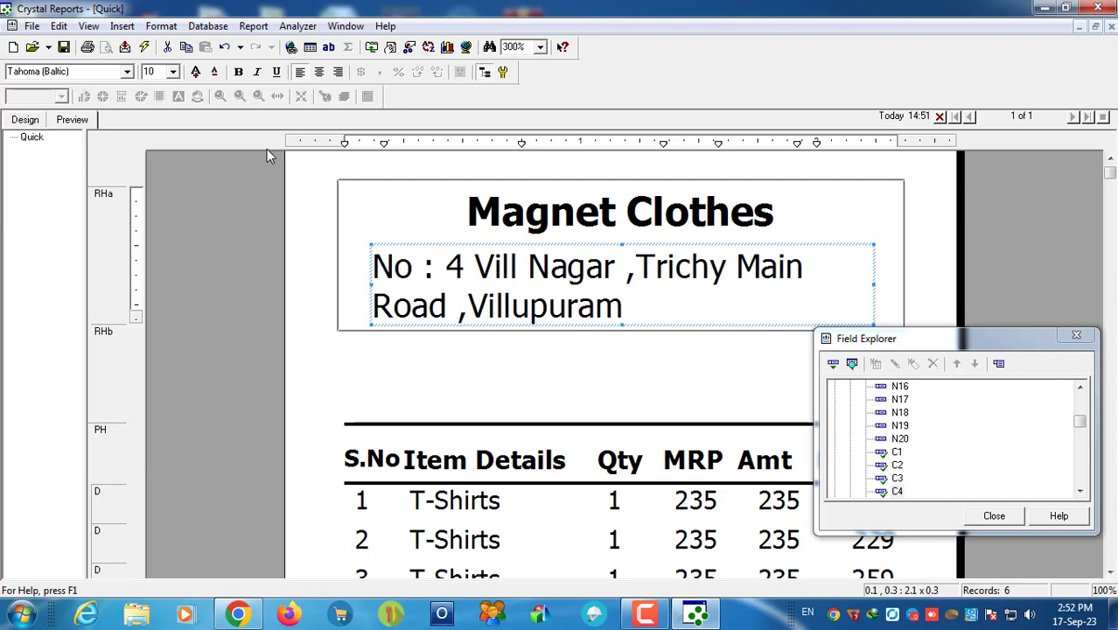
left_click(195, 71)
left_click(195, 72)
left_click(214, 72)
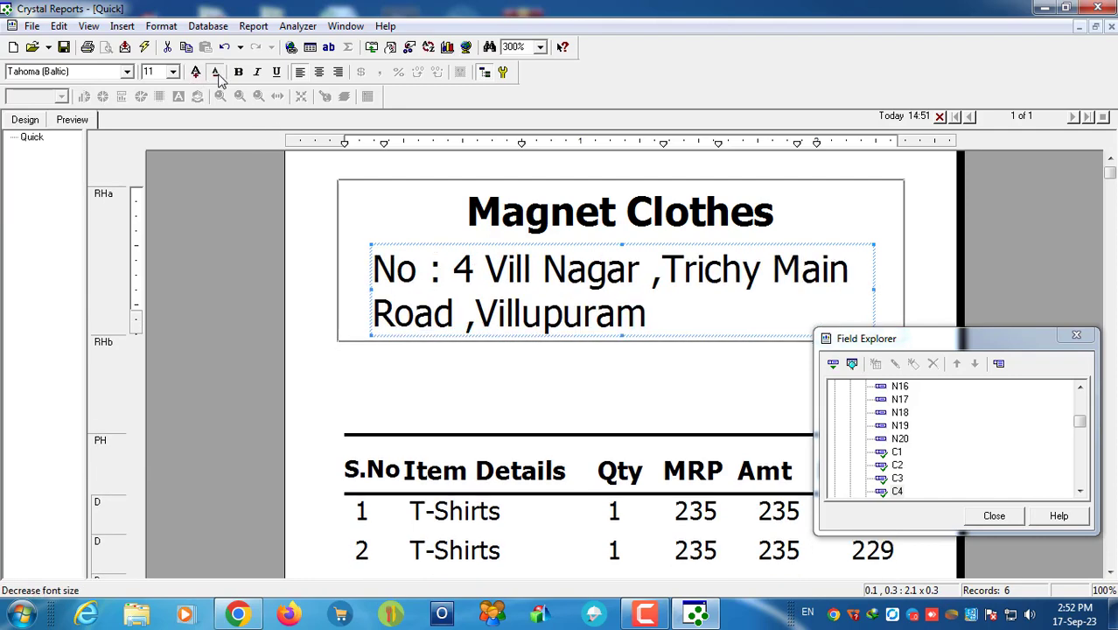
left_click(214, 71)
Step: Break the address onto a second line before C3, after Vill Nagar
double_click(446, 251)
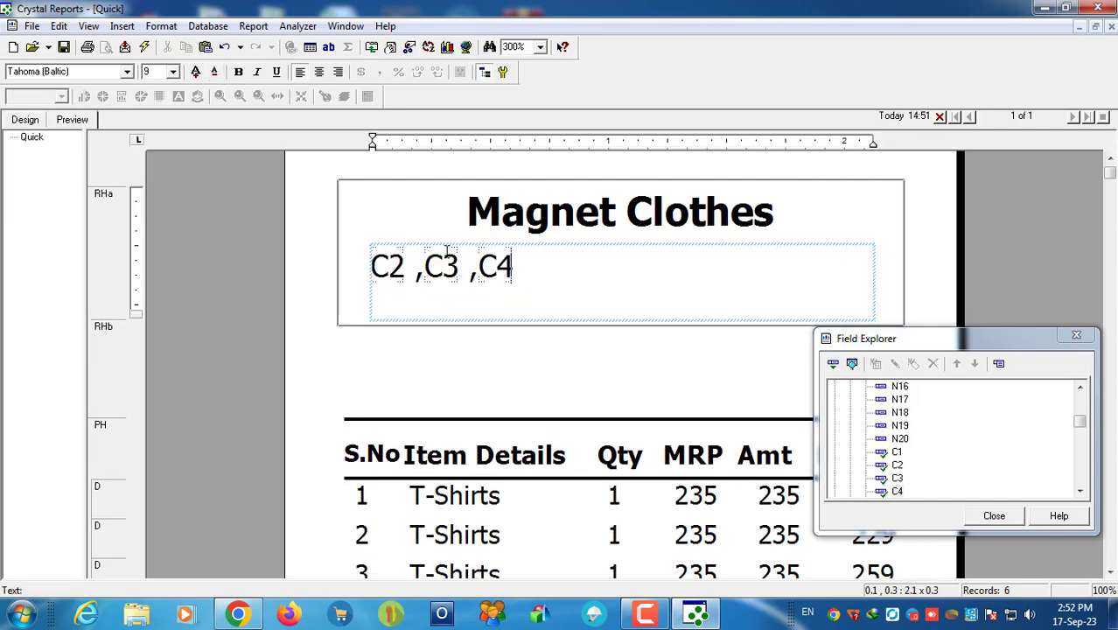
left_click(442, 265)
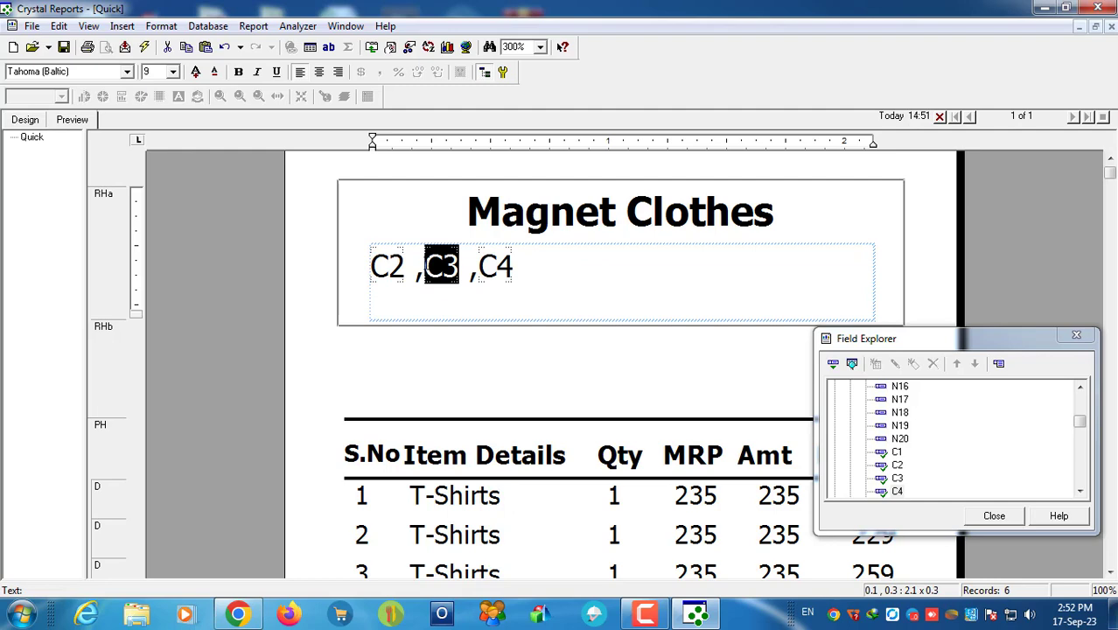
left_click(421, 265)
key("Return")
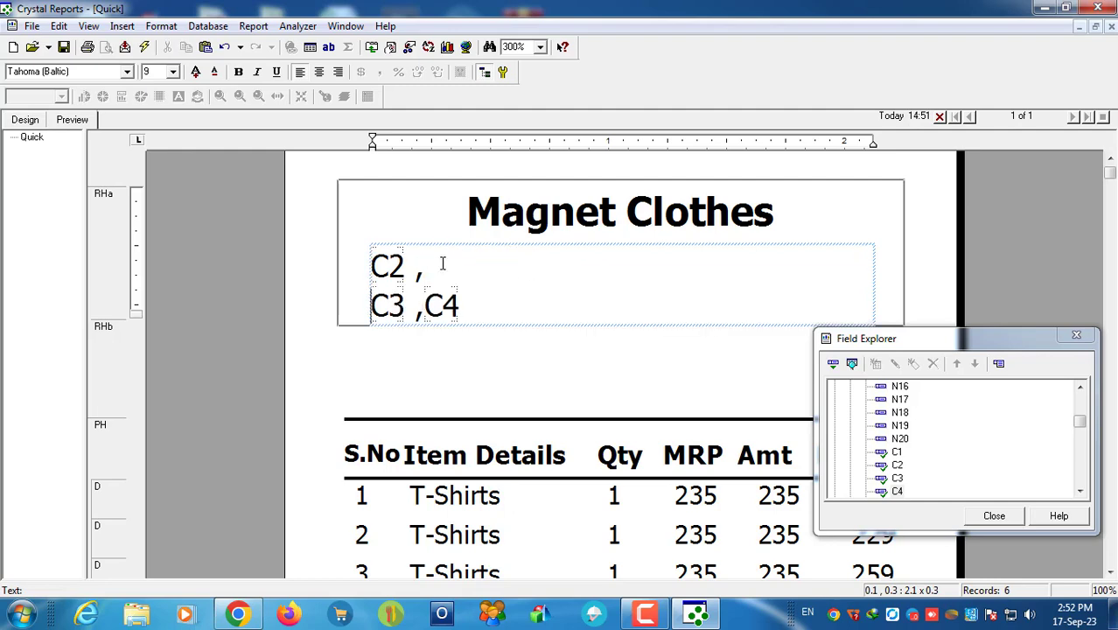
left_click(20, 120)
left_click(72, 123)
Step: Centre-align the address text in the preview
left_click(478, 382)
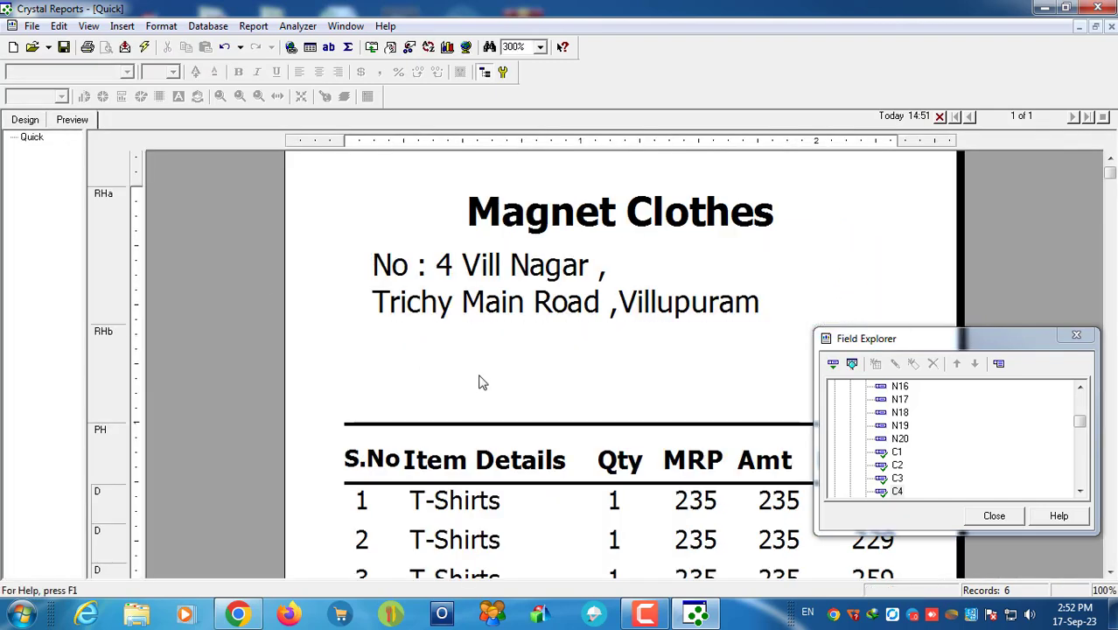
left_click(538, 320)
left_click(321, 73)
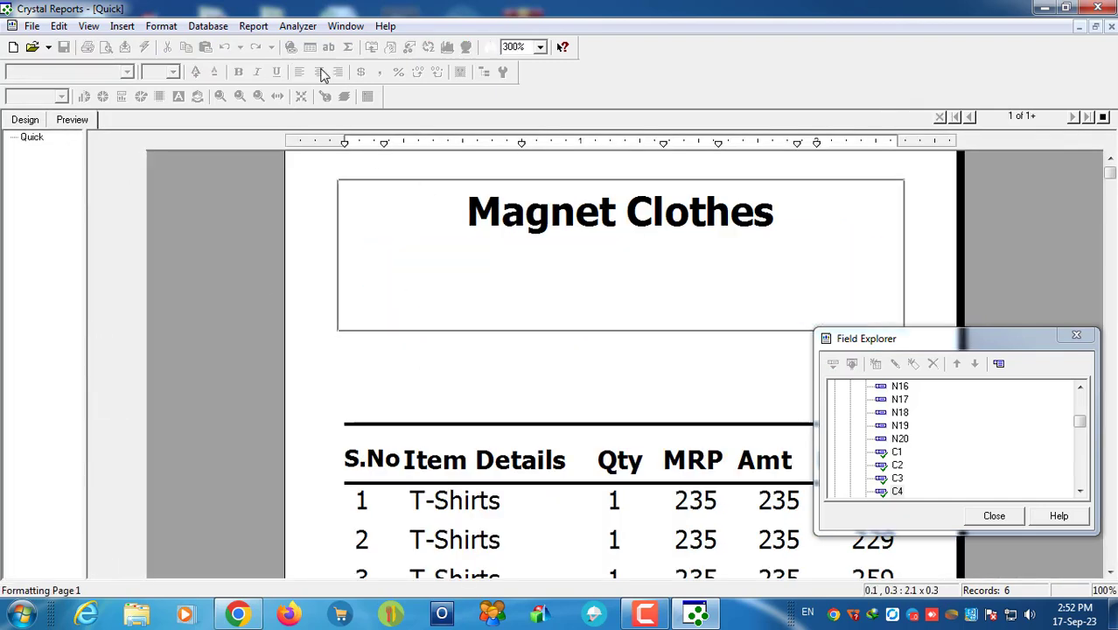
left_click(649, 387)
left_click(642, 287)
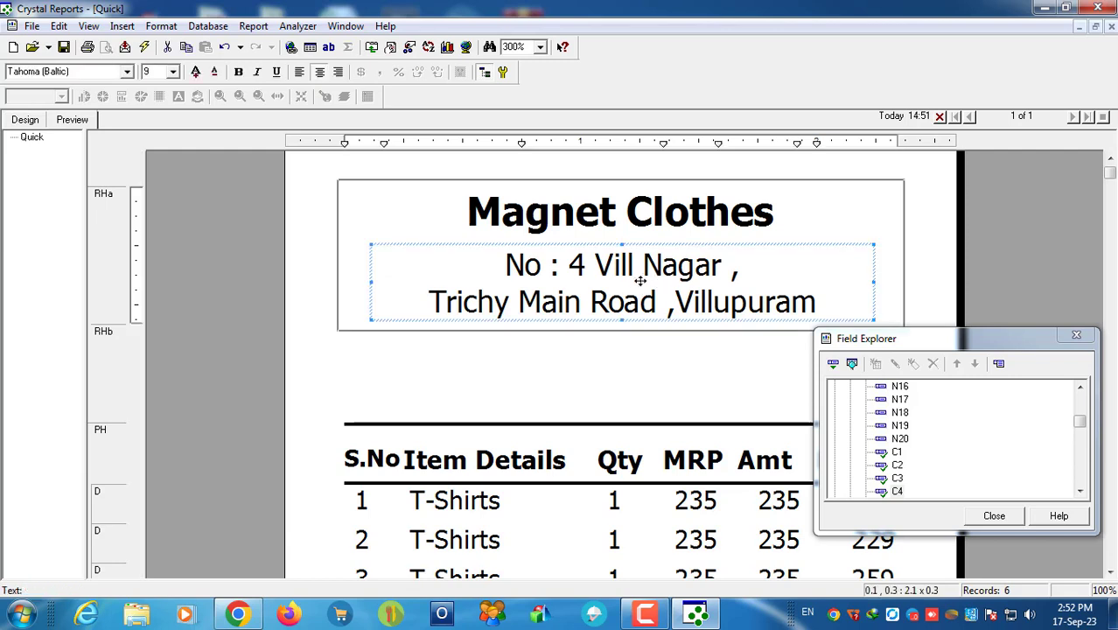
left_click_drag(962, 353, 1035, 384)
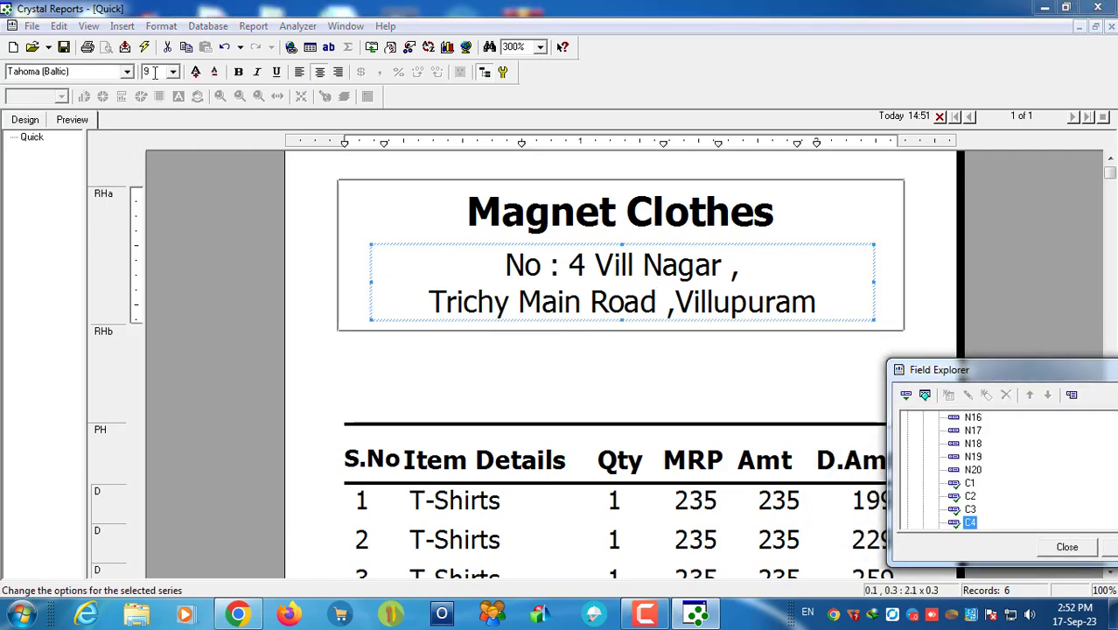
left_click(122, 26)
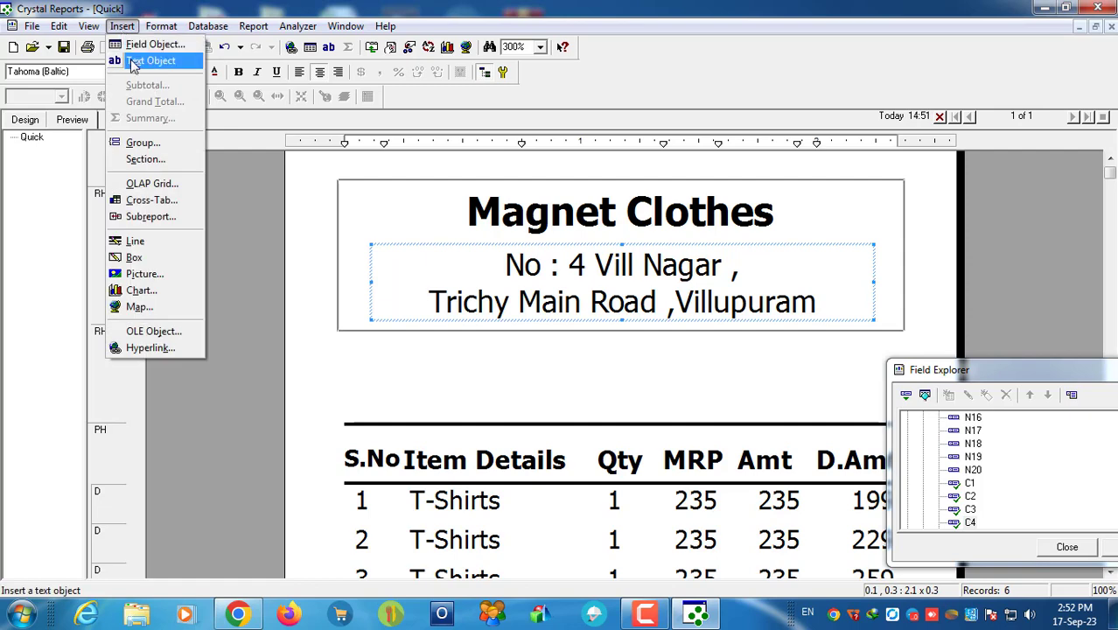
Step: Add a new text object reading 'Cell No :' and make Report Header a taller
left_click(25, 122)
left_click(121, 25)
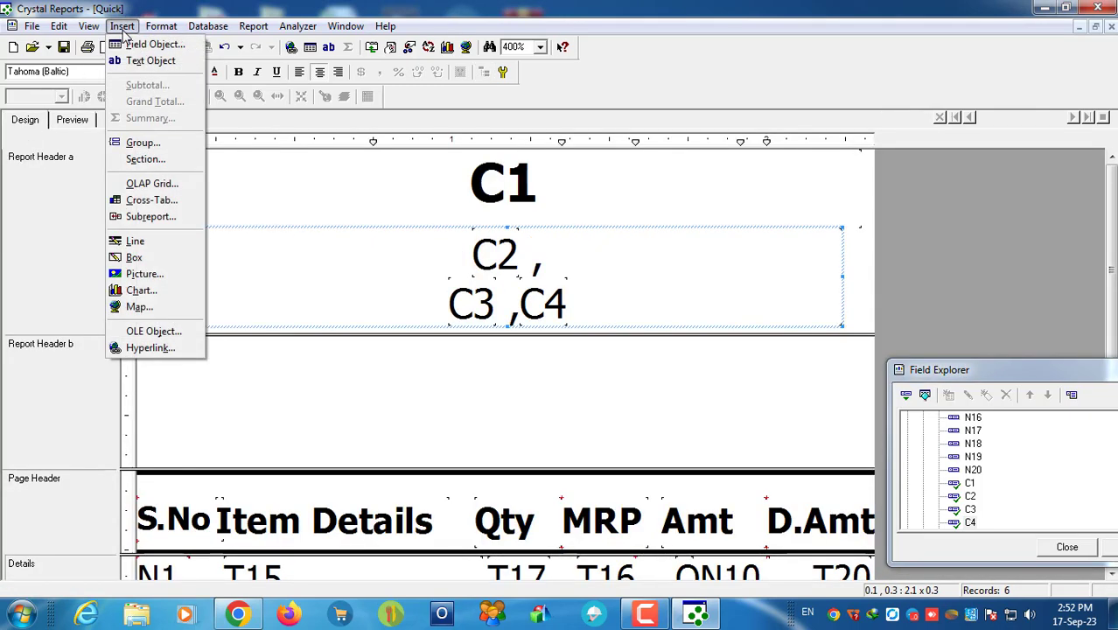
left_click(152, 65)
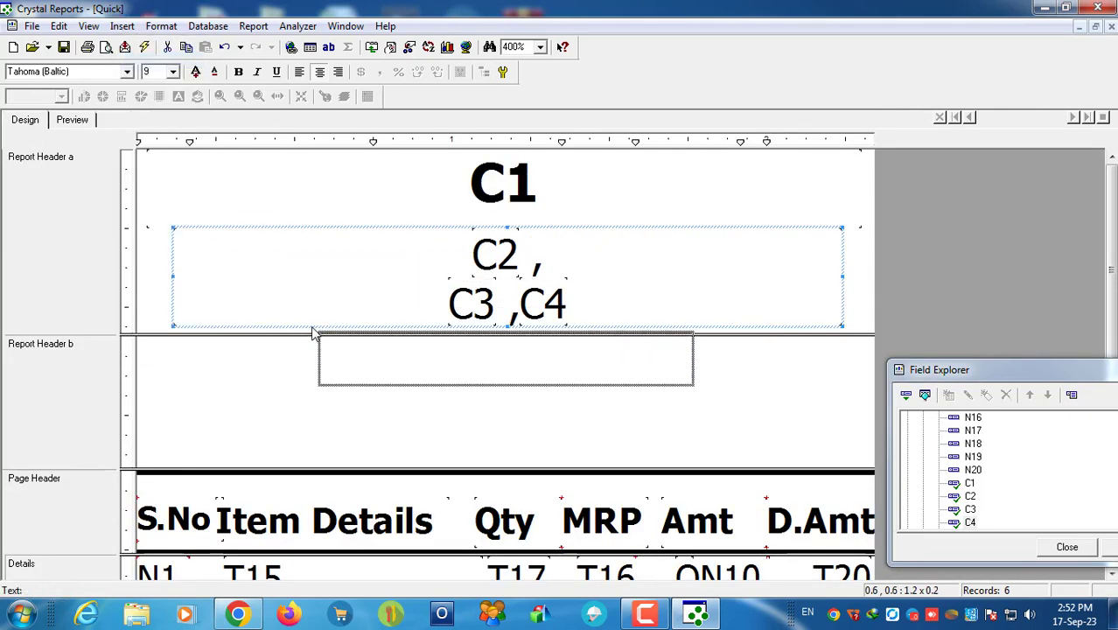
left_click(309, 331)
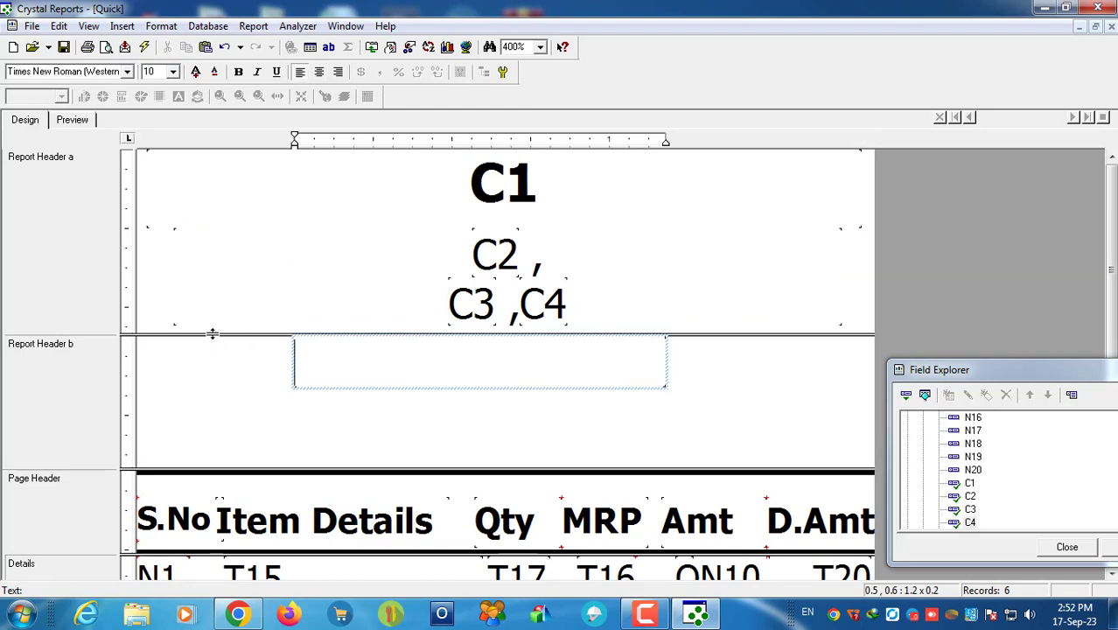
left_click_drag(212, 333, 208, 397)
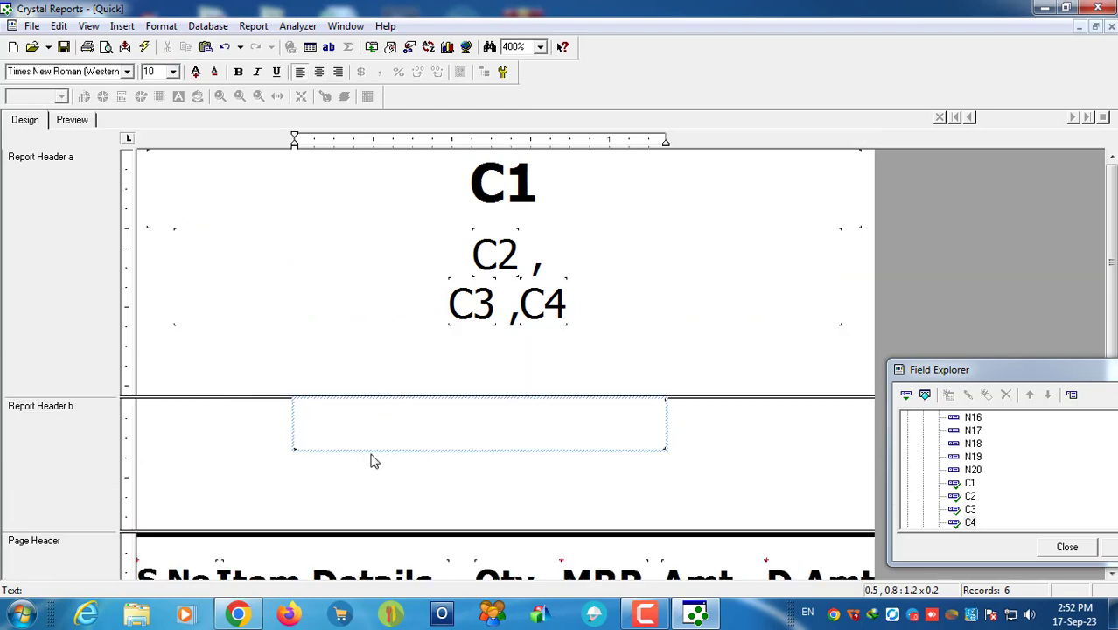
type("Ce")
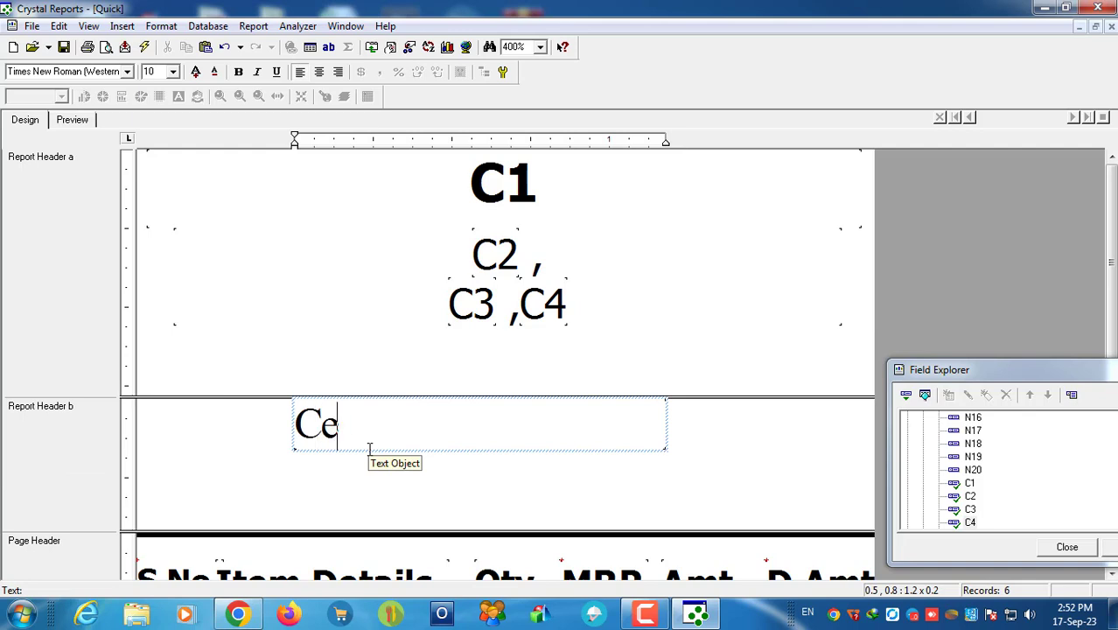
type("ll No ")
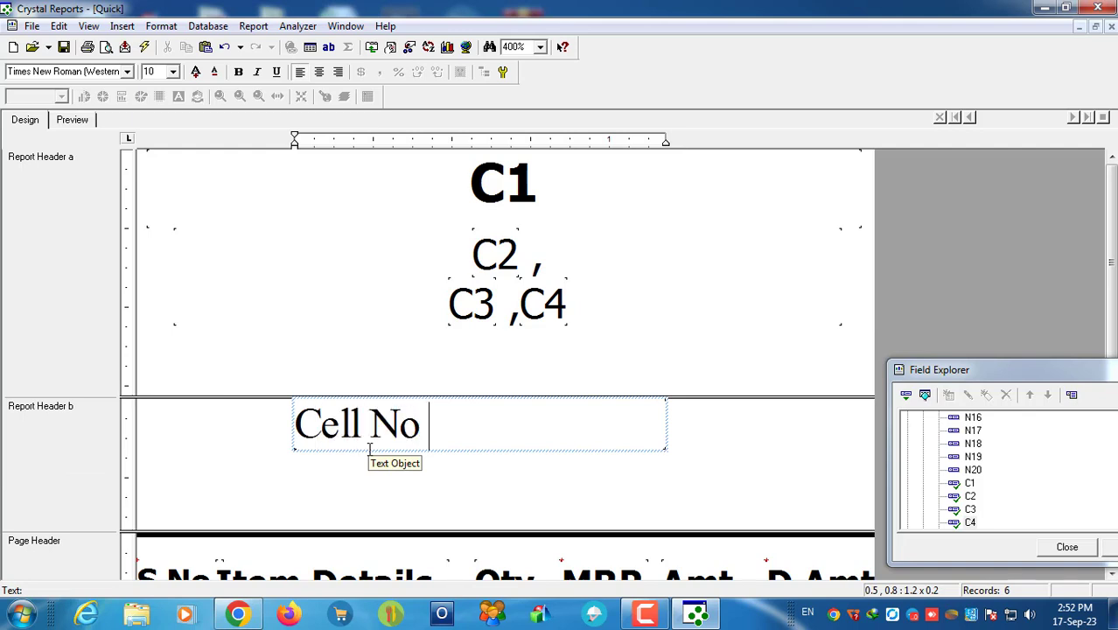
type(":")
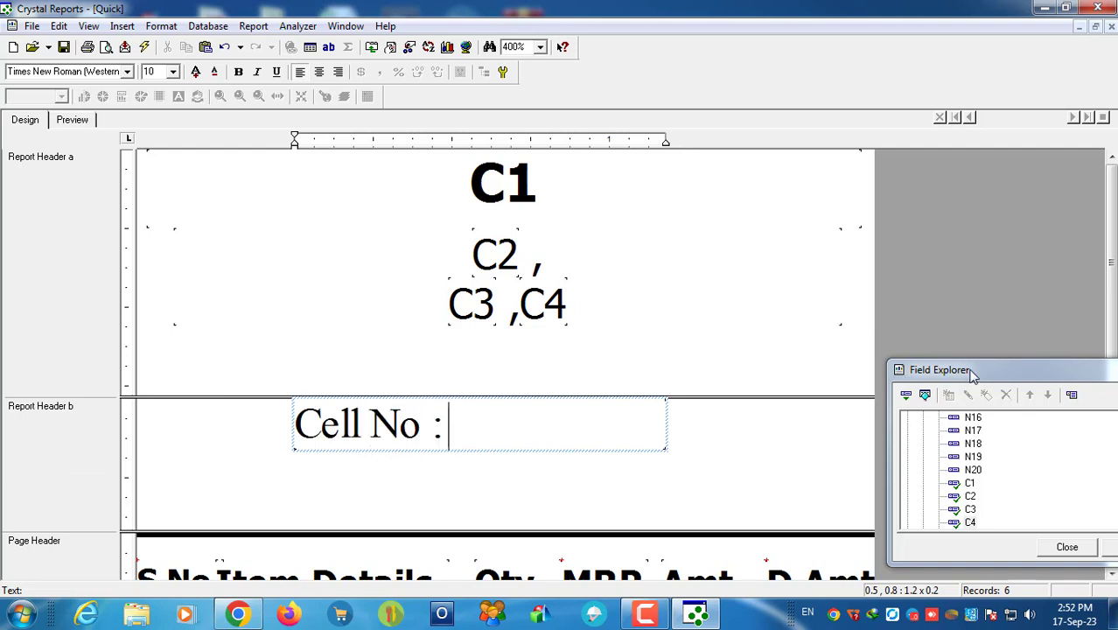
Step: Insert fields C5 and C6 after the 'Cell No :' label
left_click_drag(968, 371, 798, 172)
left_click(983, 323)
left_click(983, 324)
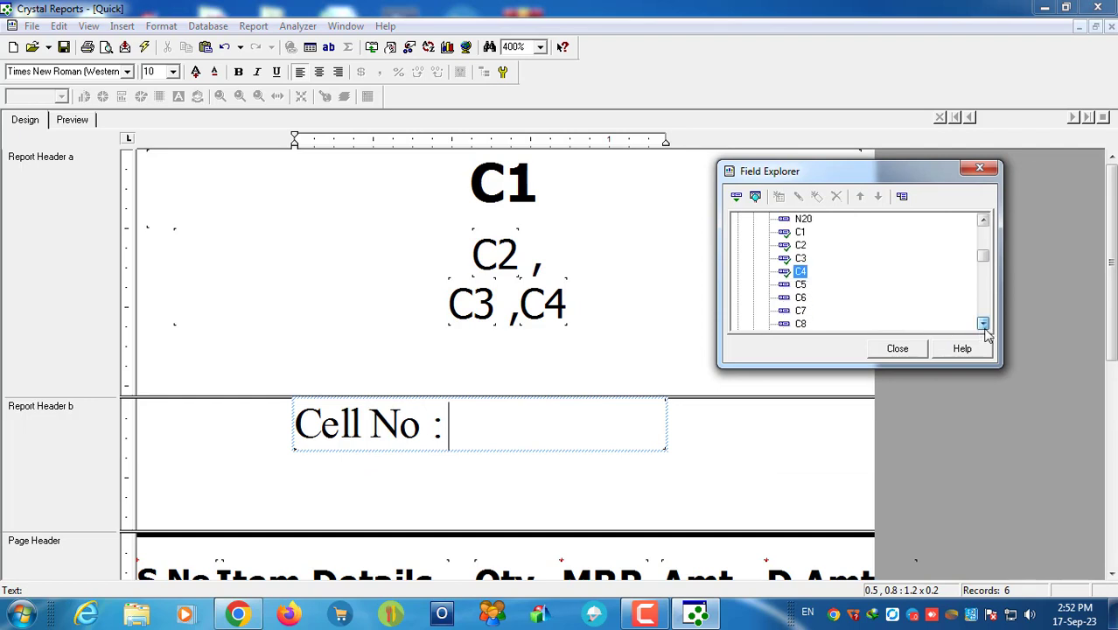
left_click_drag(800, 284, 539, 410)
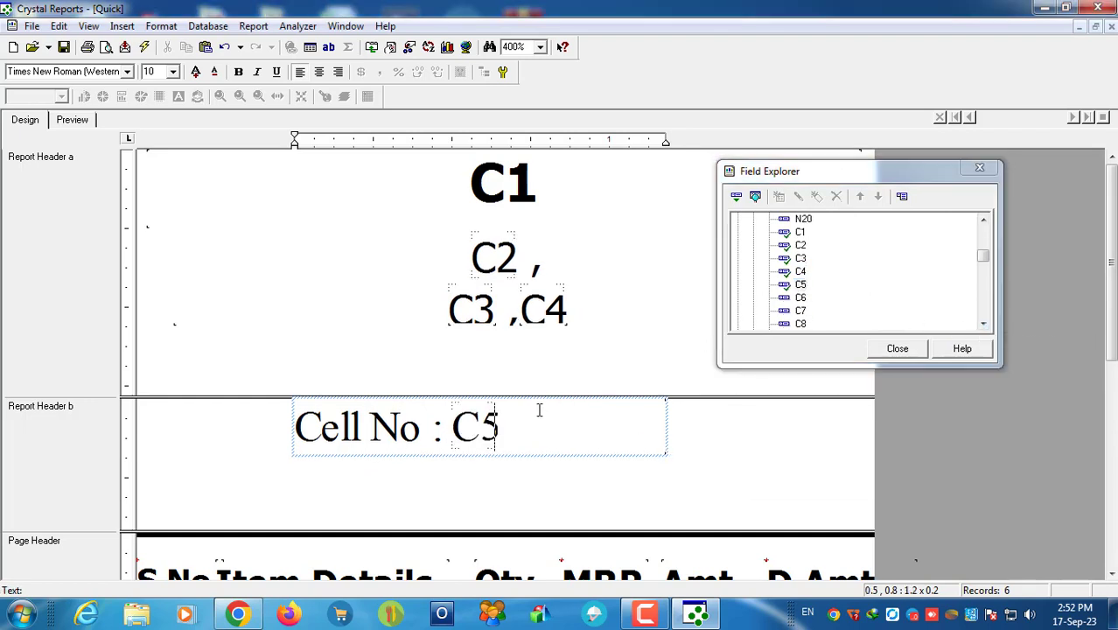
left_click_drag(810, 302, 579, 419)
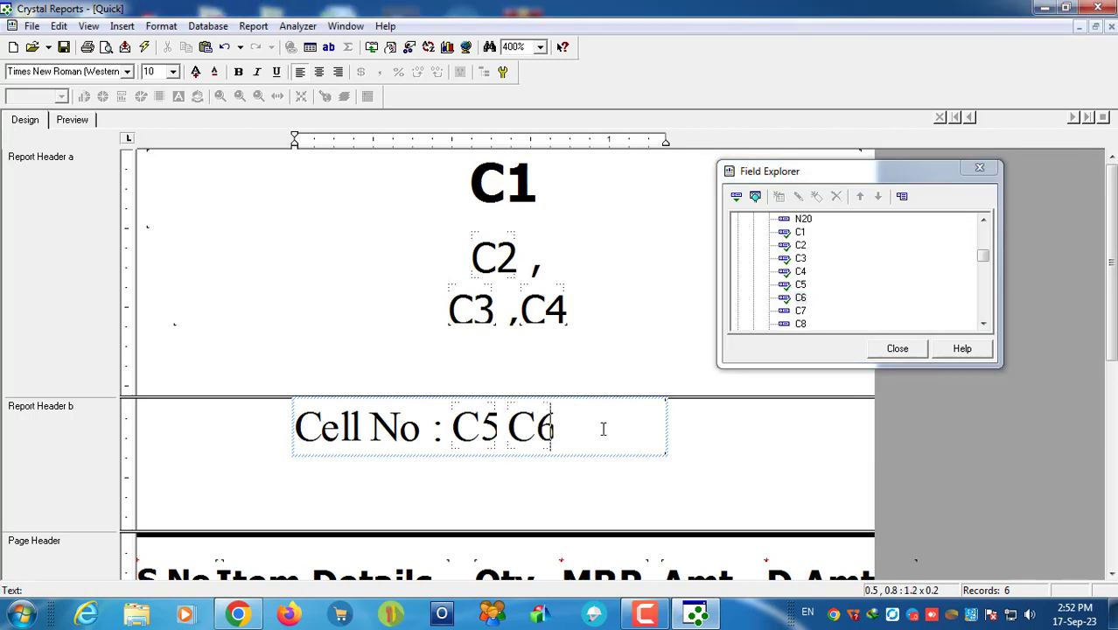
Step: Move the Cell No line up under the address and set it to Tahoma (Arabic)
left_click(317, 504)
left_click(374, 428)
left_click_drag(374, 429, 392, 359)
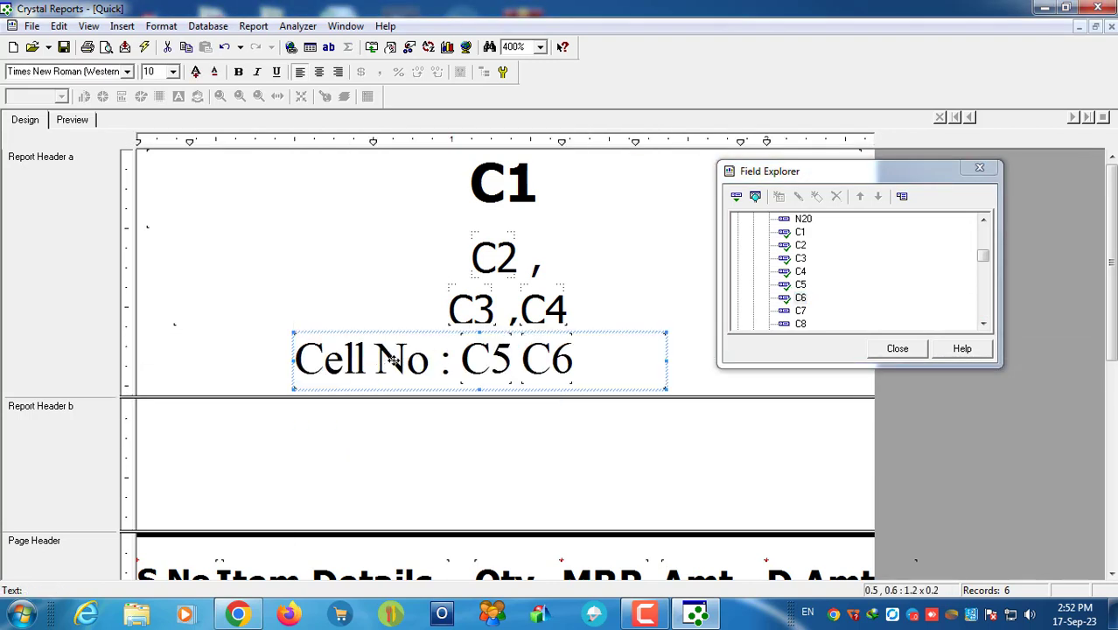
left_click(55, 72)
type("Tahoma (Arabic)")
key("Return")
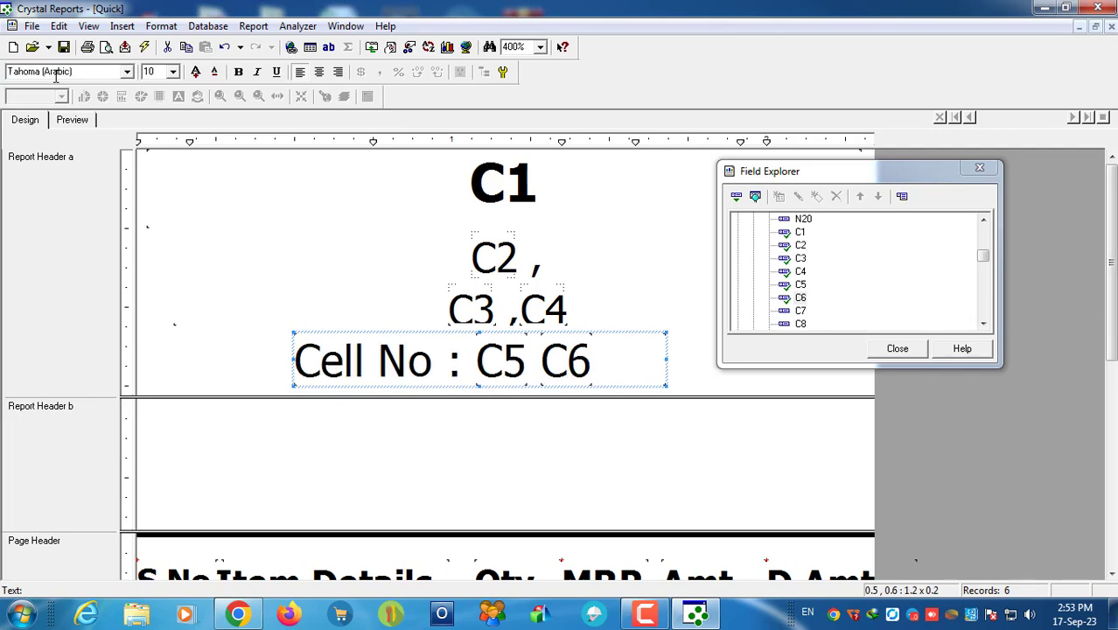
Step: In the preview, widen the Cell No box on both sides and centre its text
left_click(72, 120)
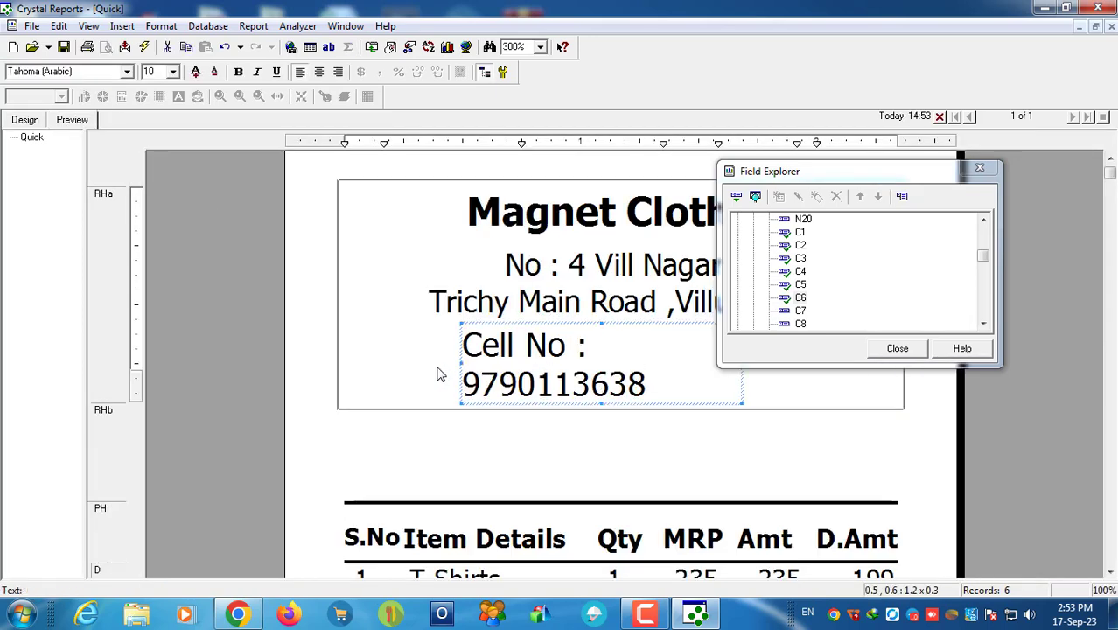
left_click_drag(462, 363, 402, 363)
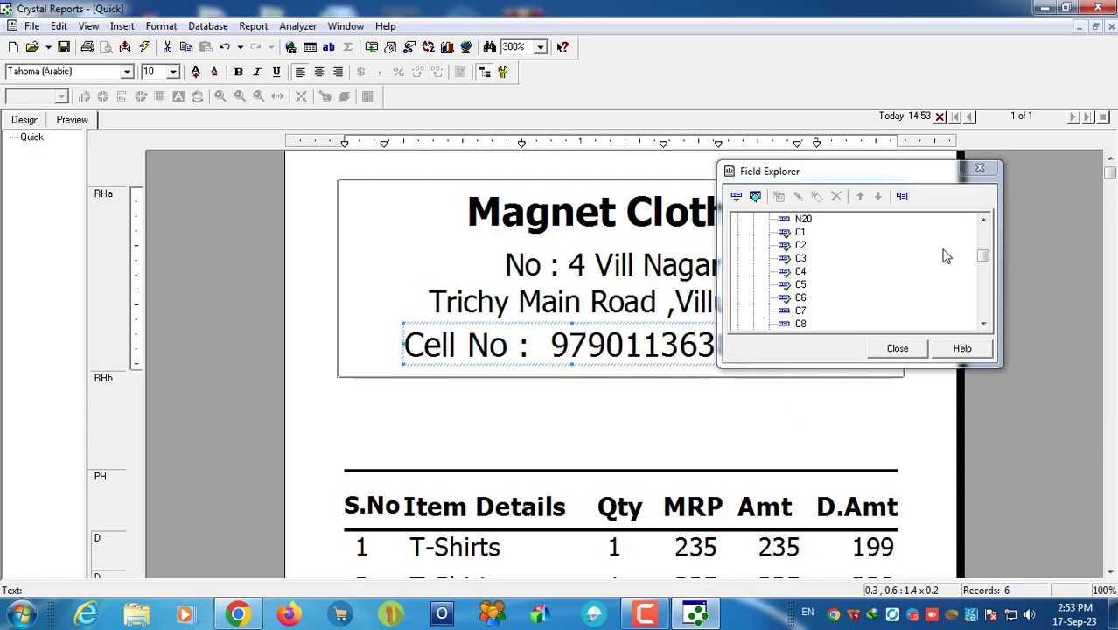
left_click_drag(908, 174, 902, 392)
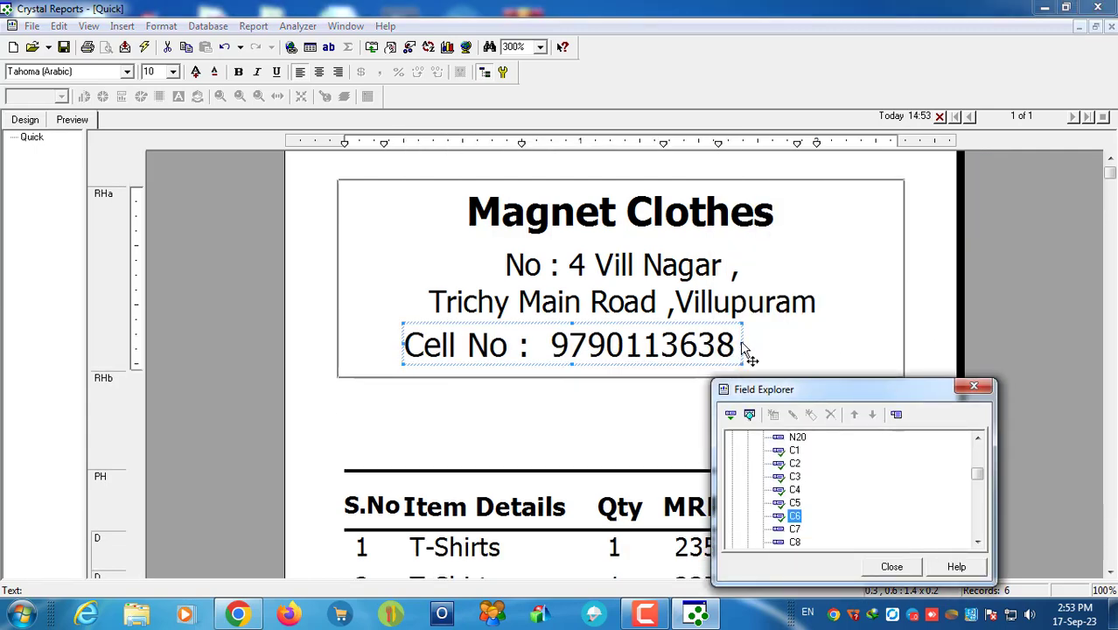
left_click_drag(742, 344, 896, 344)
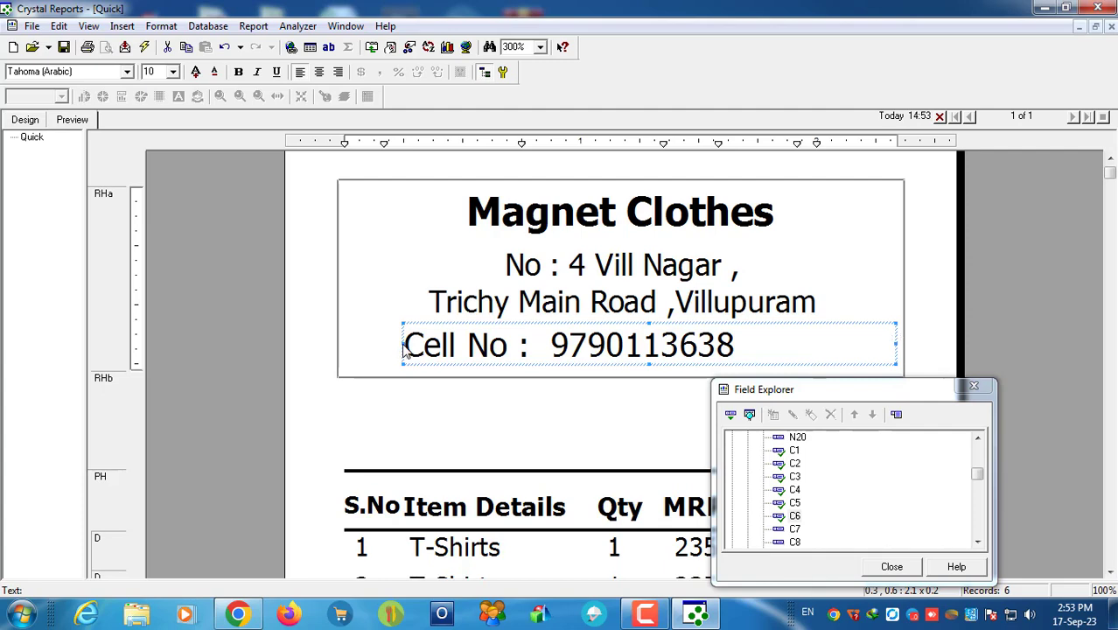
left_click_drag(403, 349, 347, 347)
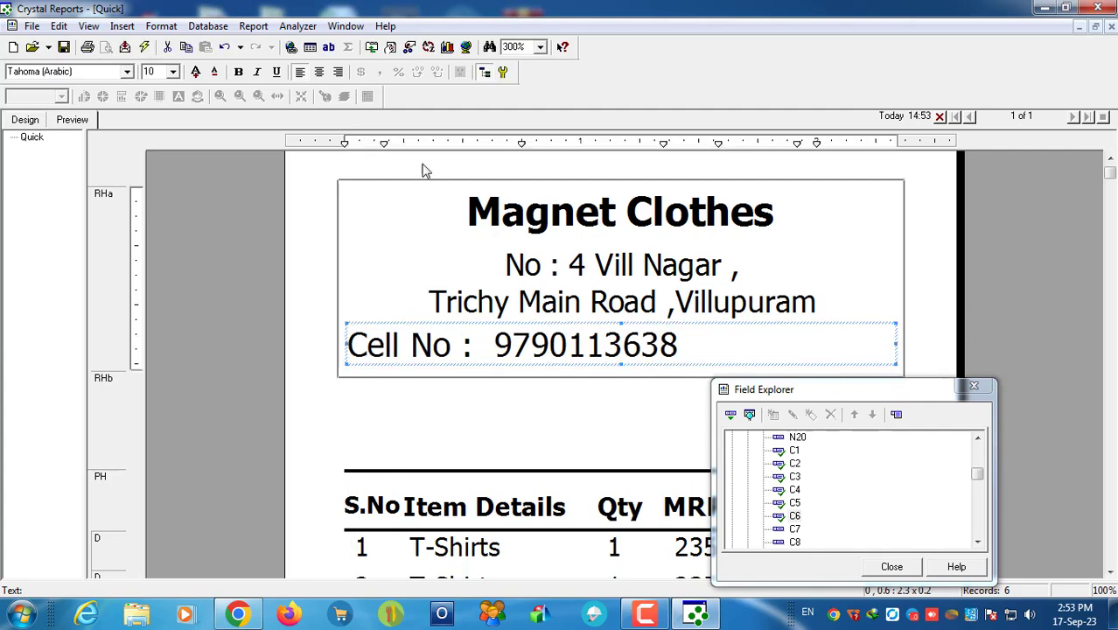
left_click(319, 73)
Step: Make the Cell No text bold
left_click(682, 308)
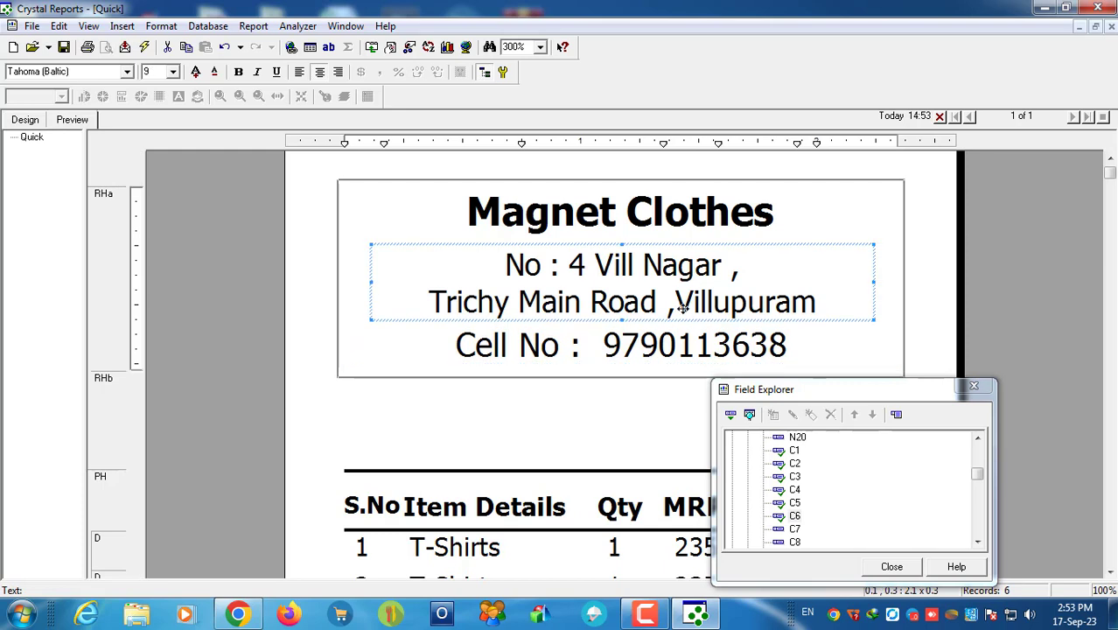
left_click(656, 354)
double_click(549, 352)
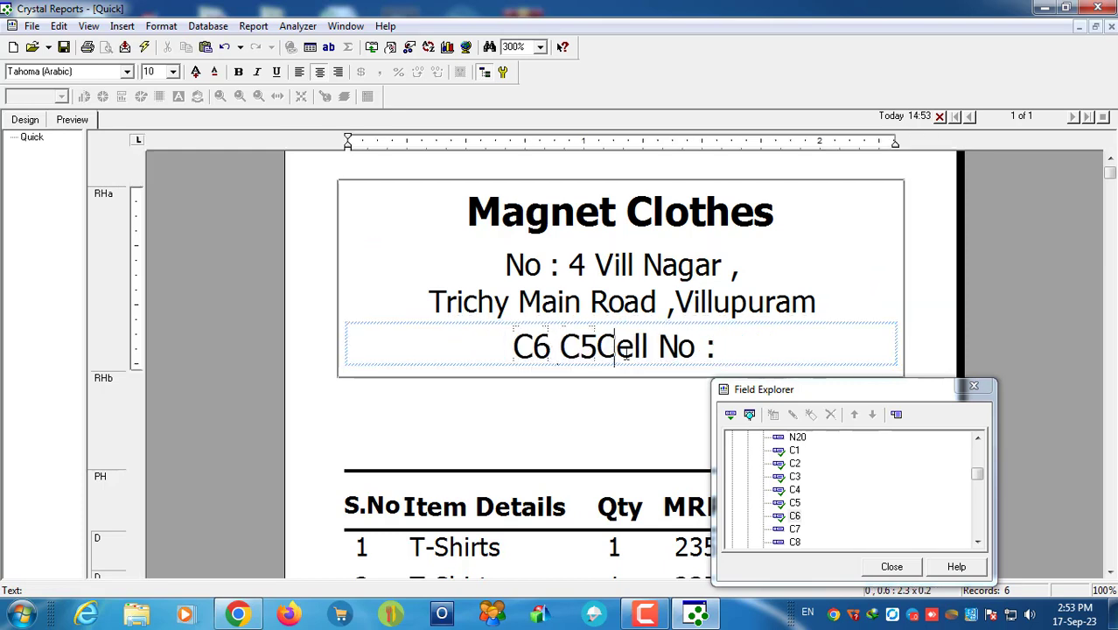
left_click(618, 404)
left_click(605, 358)
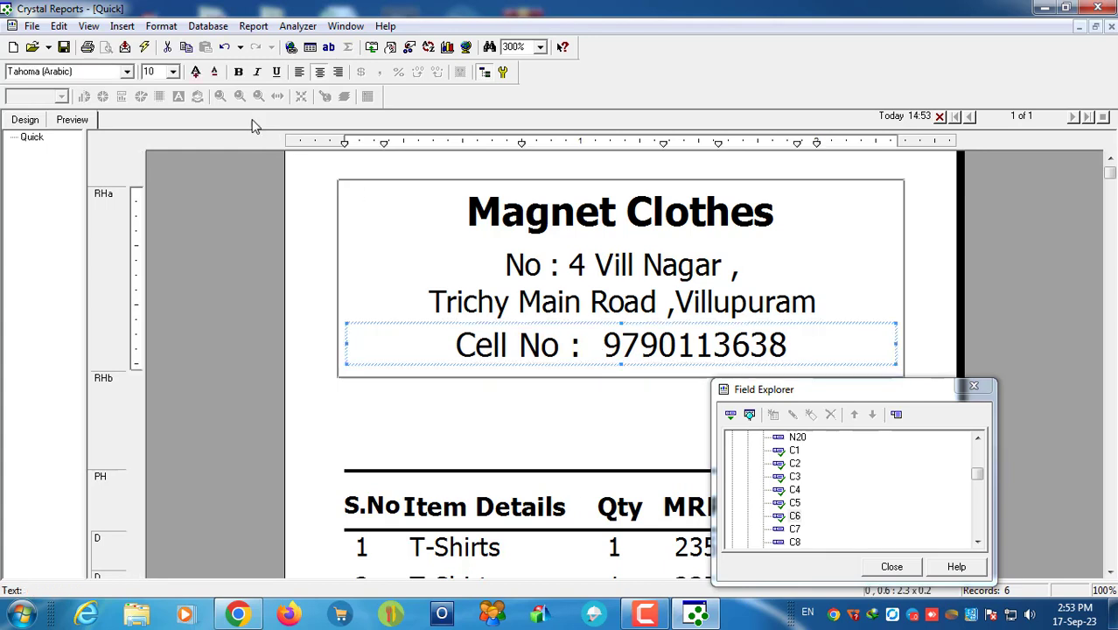
left_click(238, 72)
left_click(538, 415)
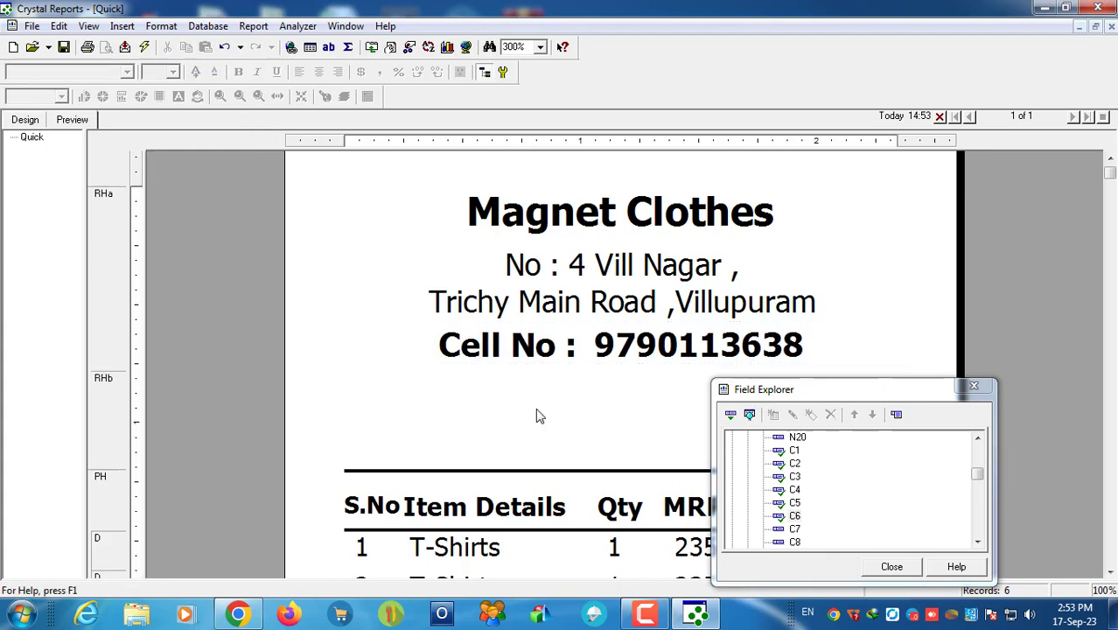
Step: Extend the address box's top edge upward to enlarge it
left_click(658, 265)
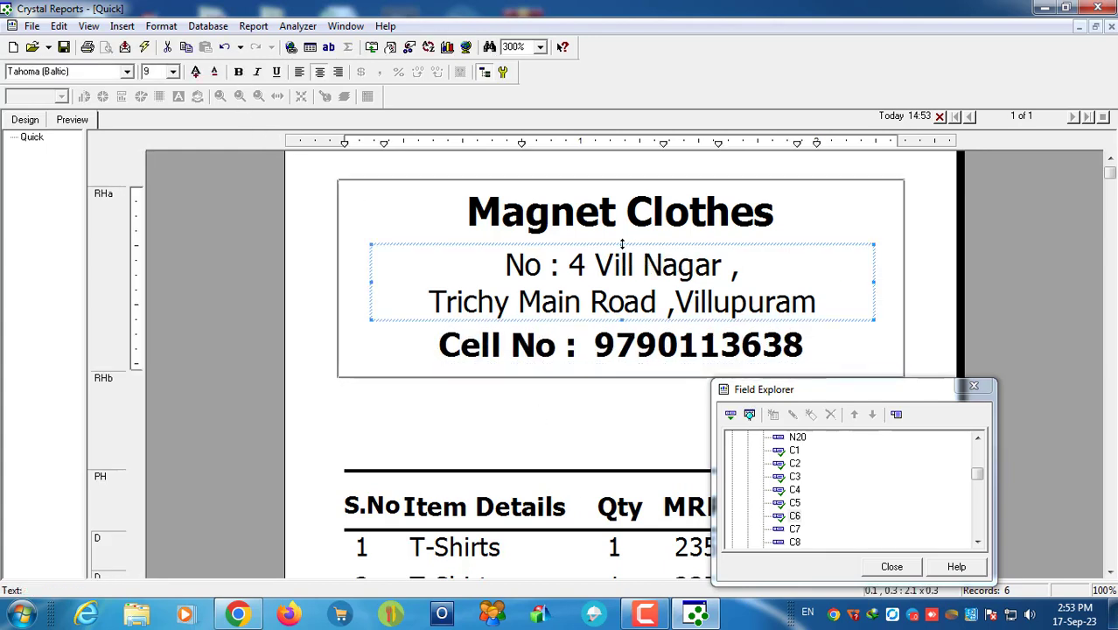
left_click_drag(622, 246, 622, 236)
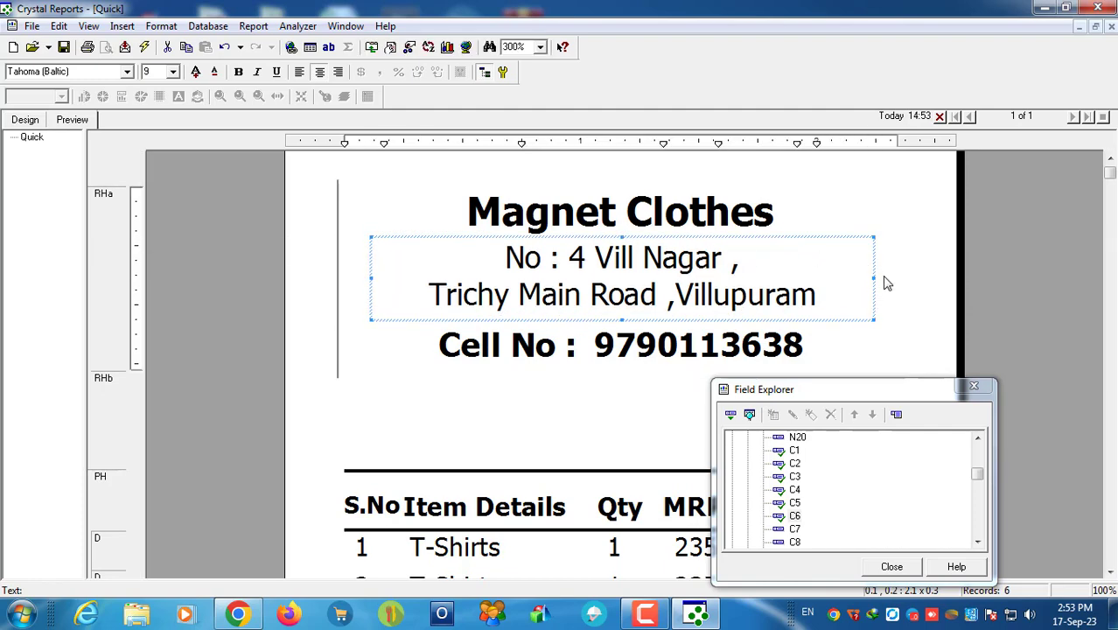
left_click(667, 367)
scroll(667, 368, "down", 3)
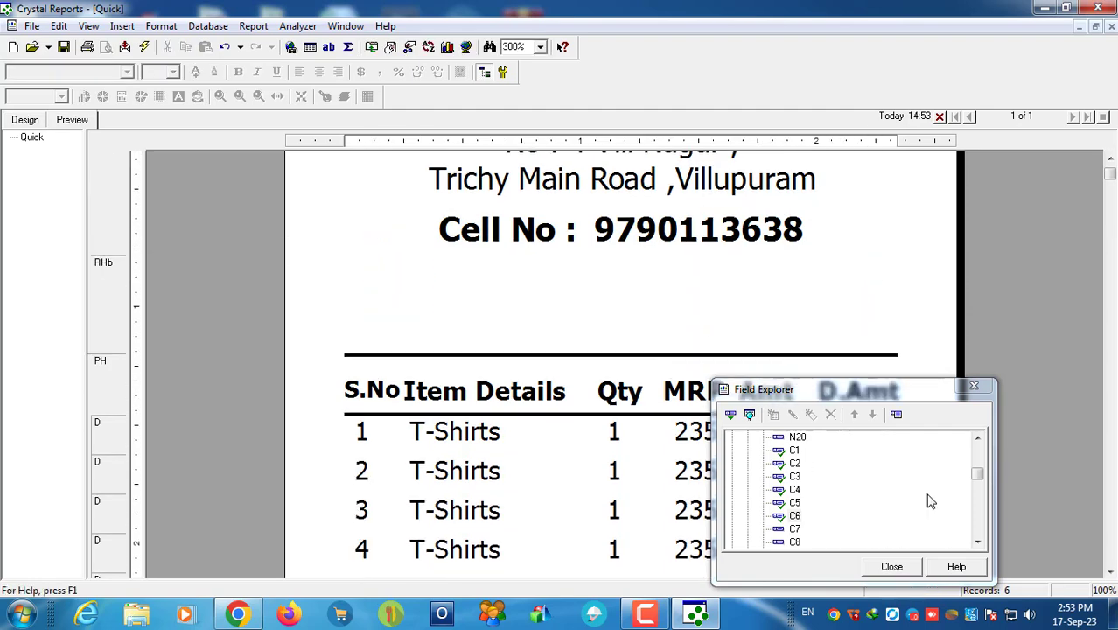
scroll(855, 518, "down", 1)
scroll(804, 501, "up", 2)
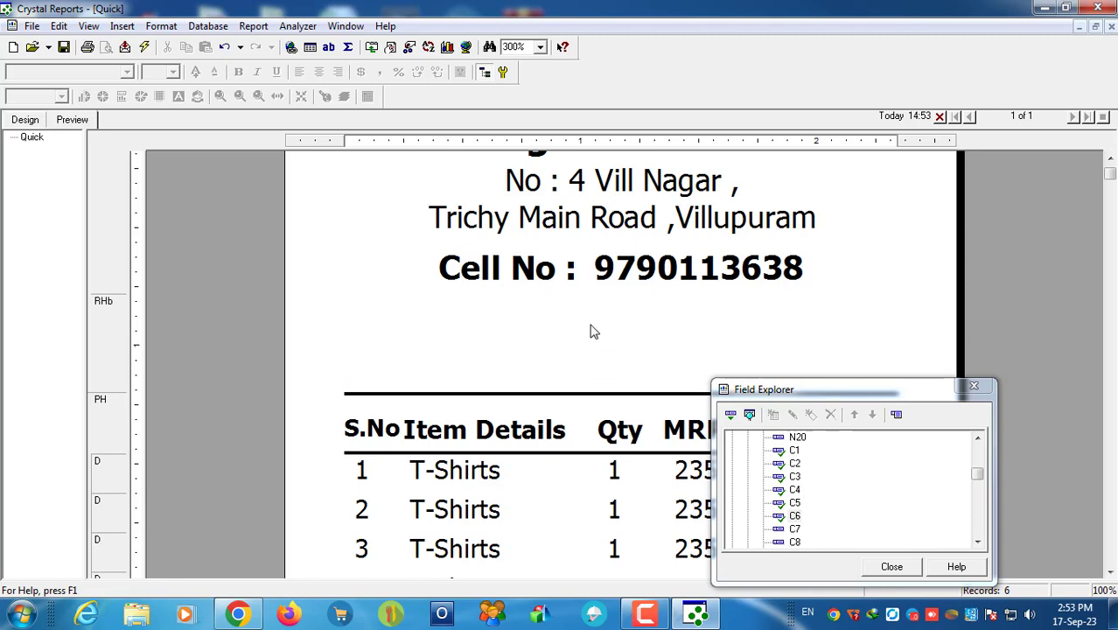
Step: Draw a horizontal line across the top of Report Header b and check it in the preview
left_click(34, 121)
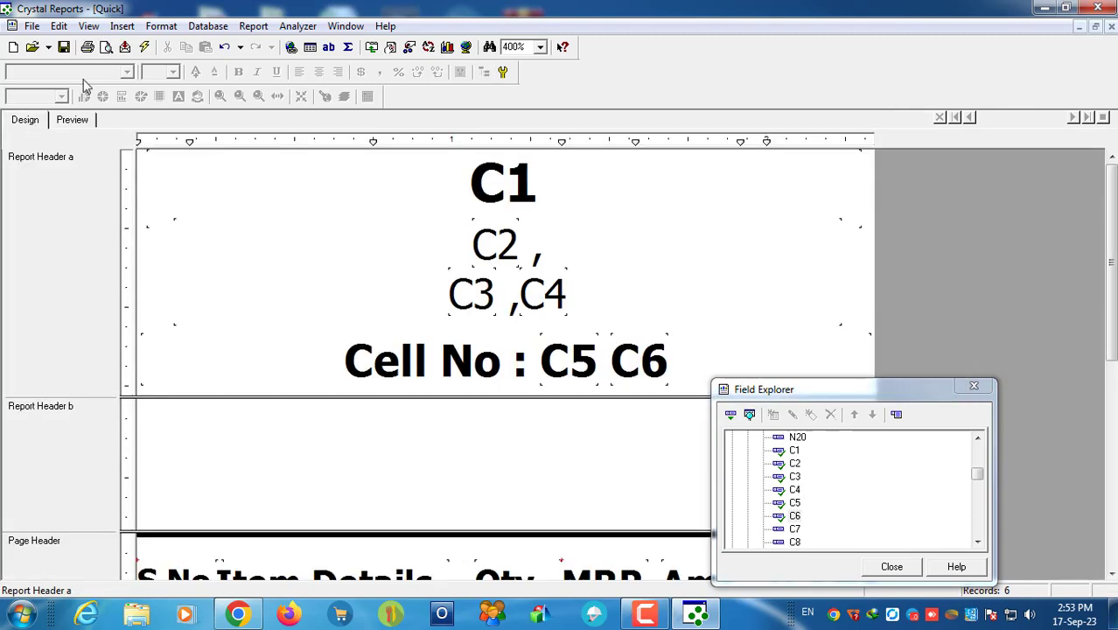
left_click(123, 26)
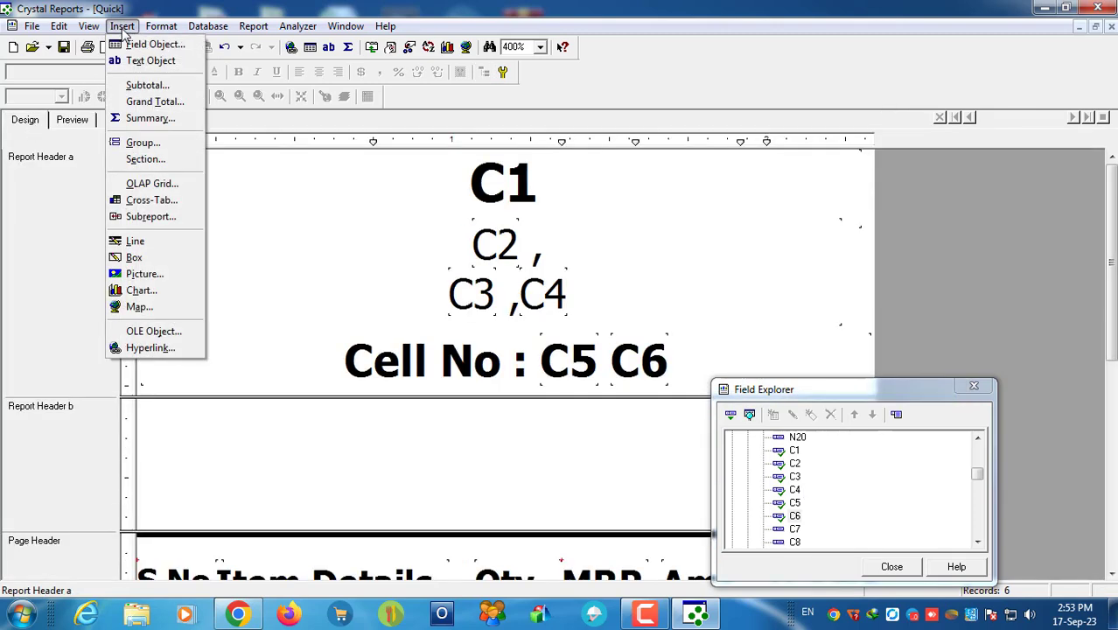
left_click(136, 240)
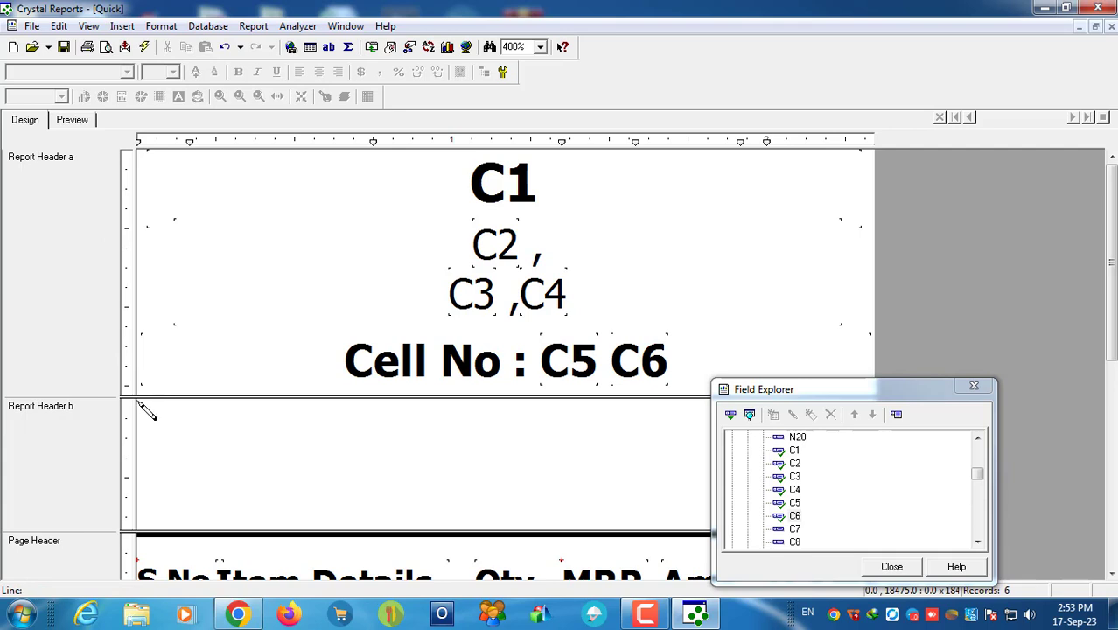
left_click_drag(138, 403, 898, 430)
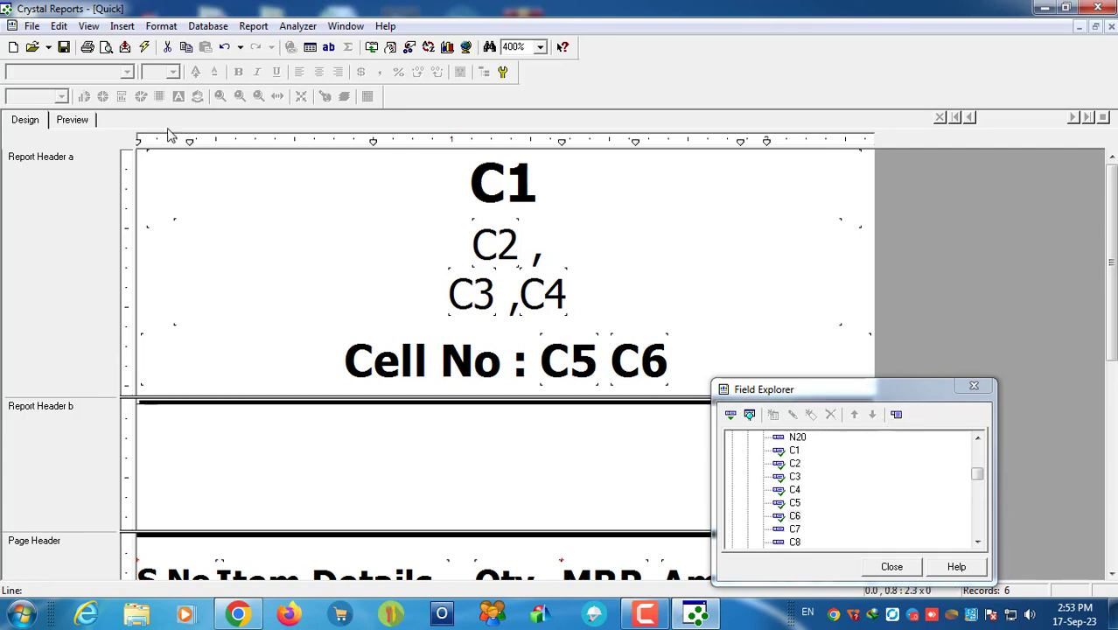
left_click(73, 120)
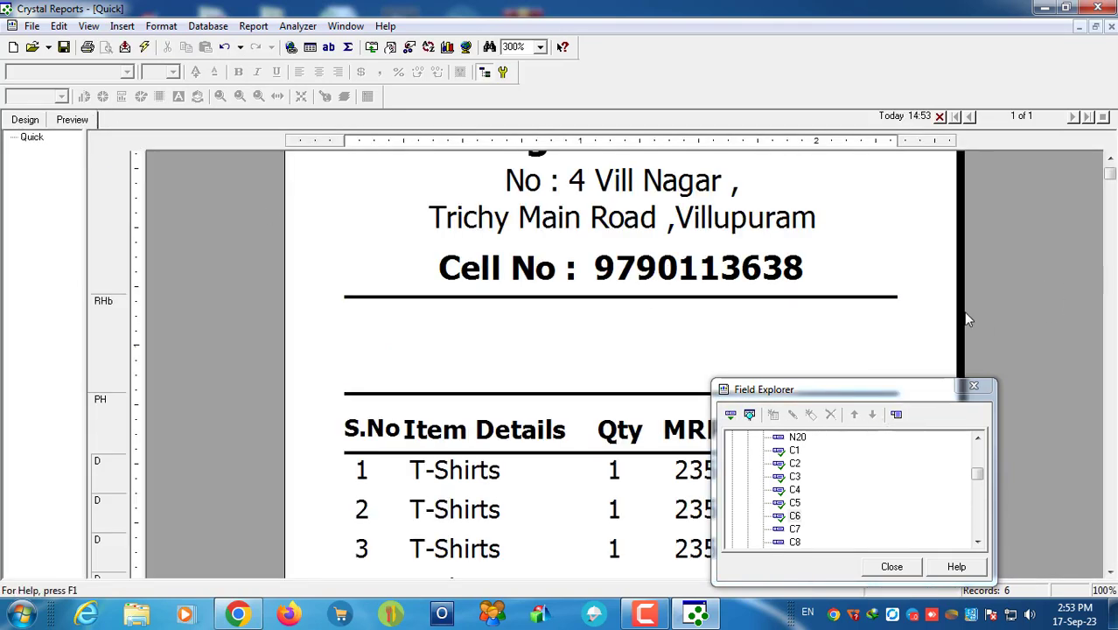
left_click_drag(879, 391, 434, 428)
left_click(122, 26)
left_click(142, 69)
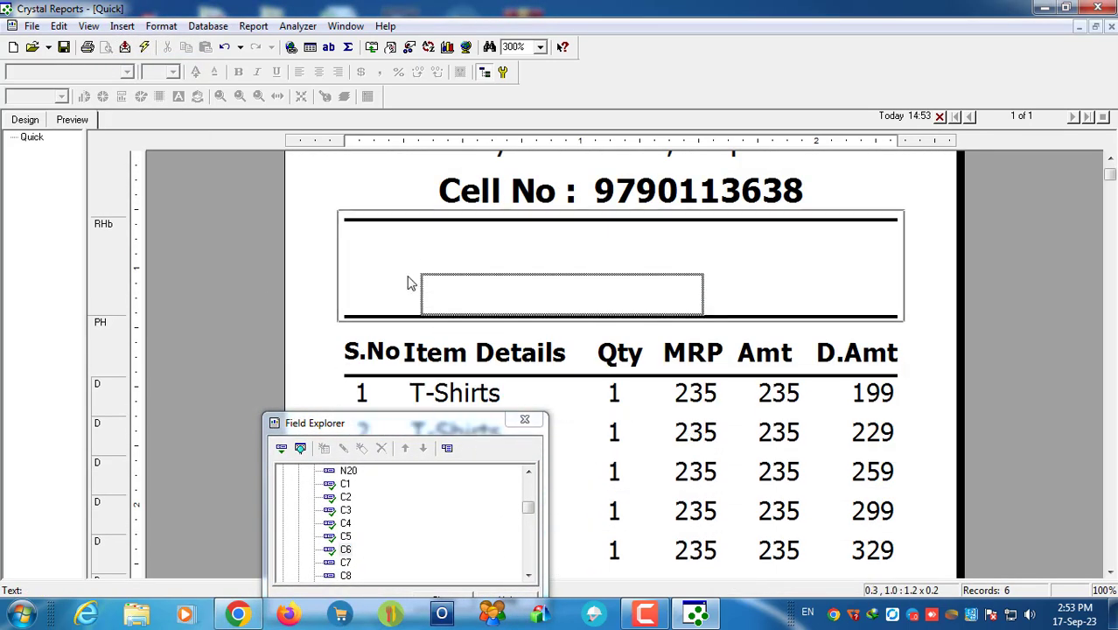
Step: Add a 'Bill No' text label below the rule and lower the top edge of its box
left_click(355, 233)
type("b")
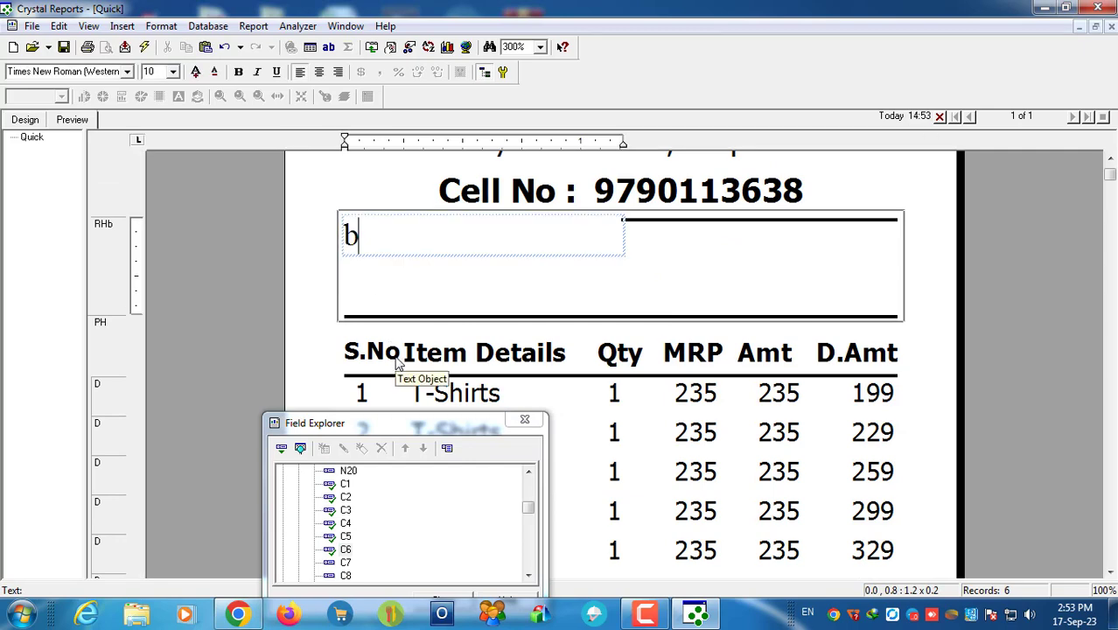
key("BackSpace")
type("Bill")
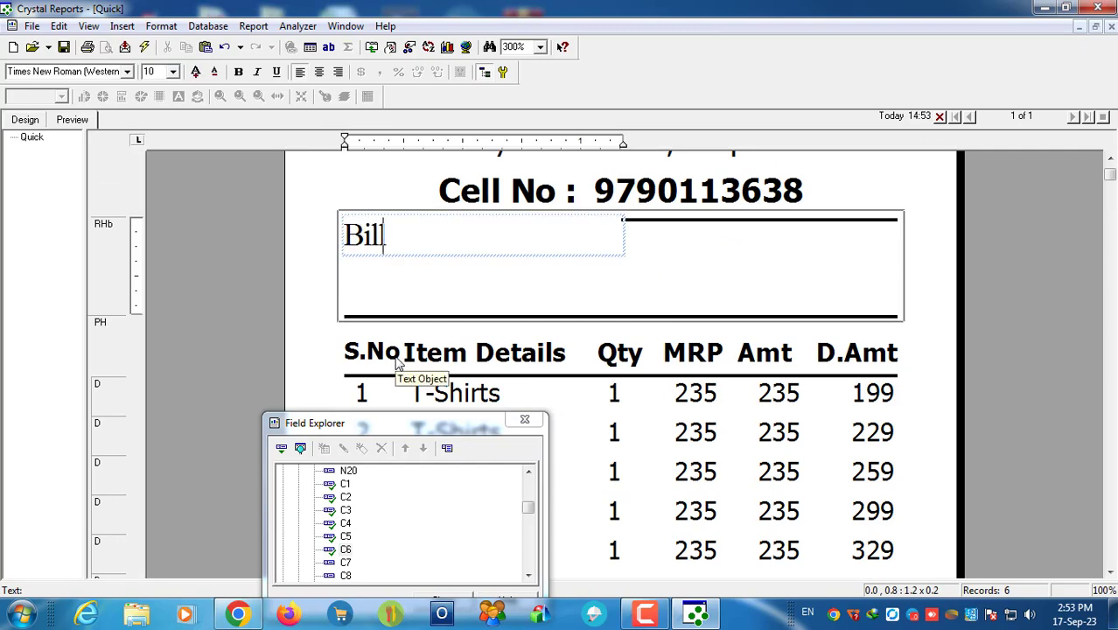
type(" No :")
left_click(556, 288)
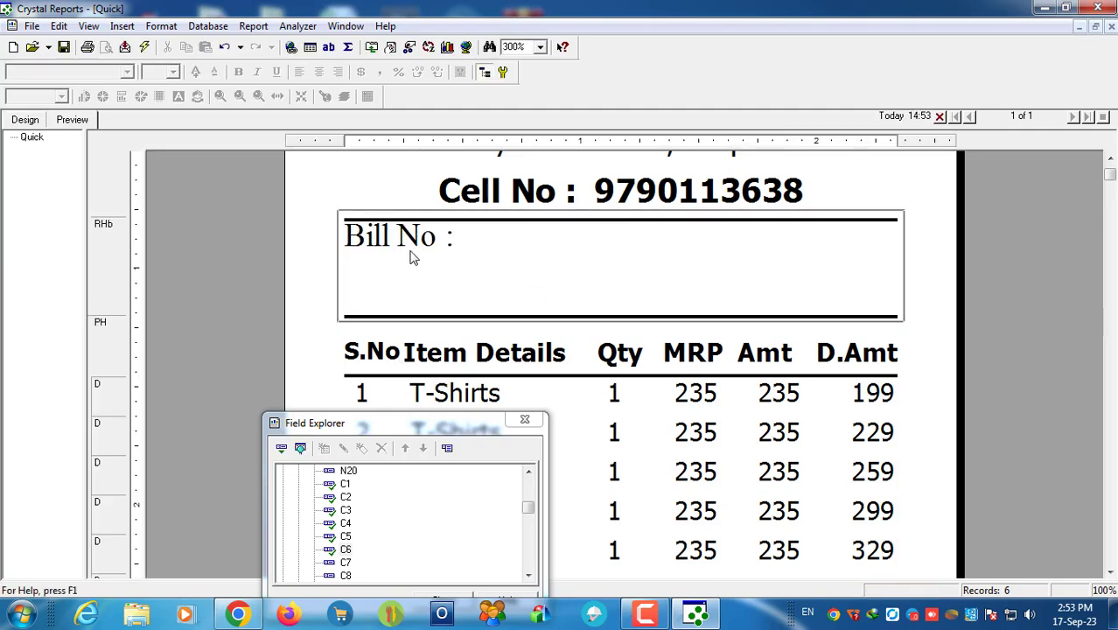
left_click(479, 221)
left_click_drag(483, 214, 483, 273)
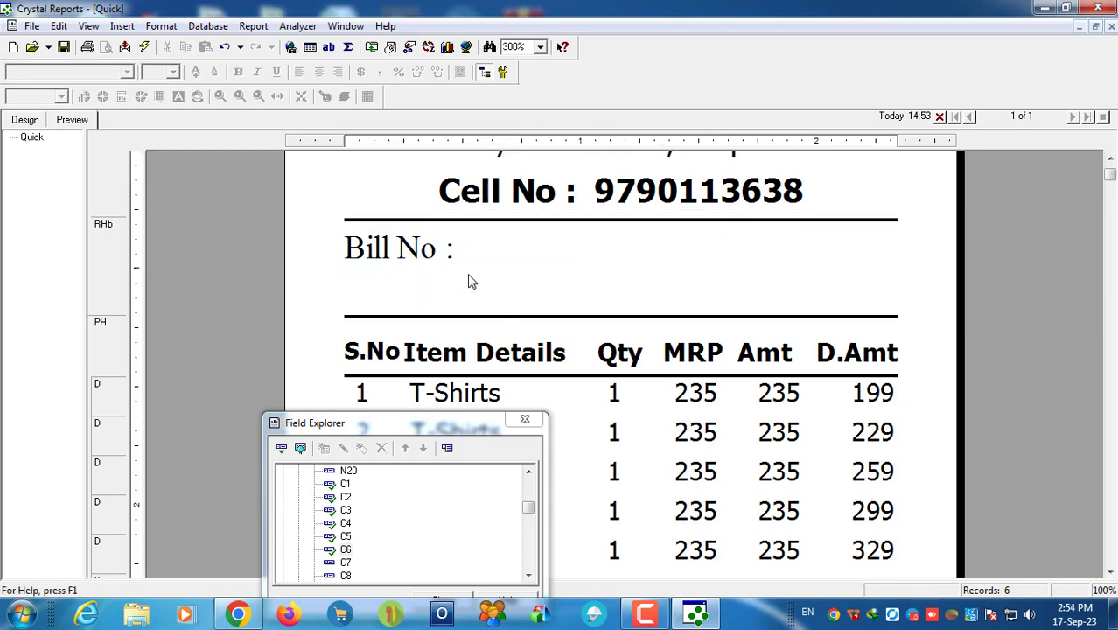
Step: Copy the Bill No label below itself and retype the copy as 'User'
key("ctrl+c")
key("ctrl+v")
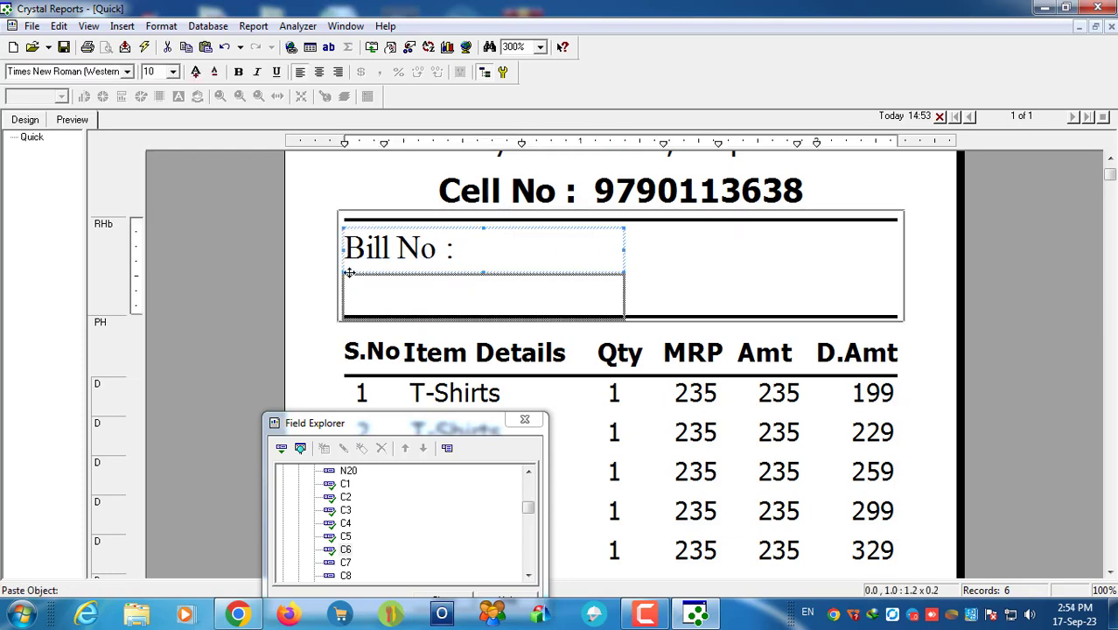
left_click(345, 276)
left_click_drag(424, 295, 341, 295)
type("User :")
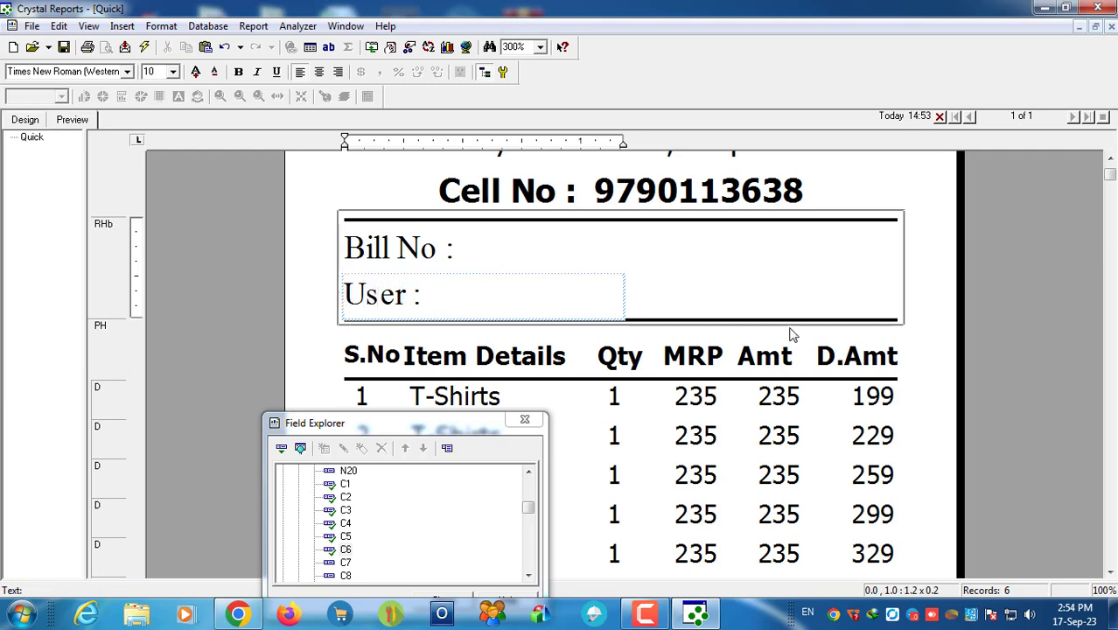
left_click(791, 335)
Step: Add a 'Date' label copy to the right of Bill No, nudged slightly upward
left_click(391, 251)
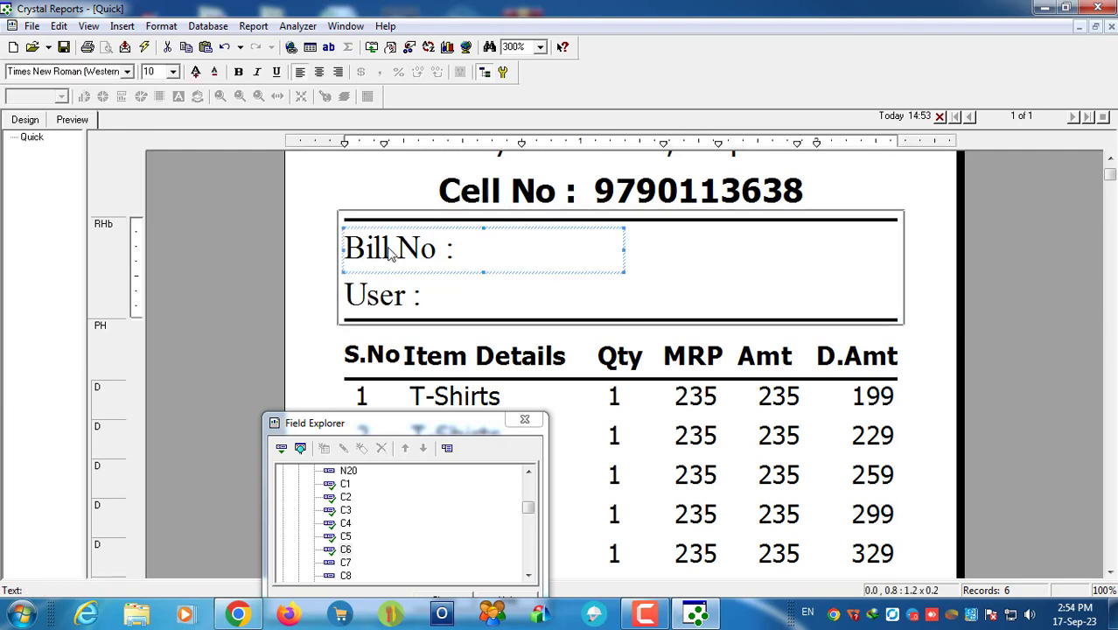
key("ctrl+v")
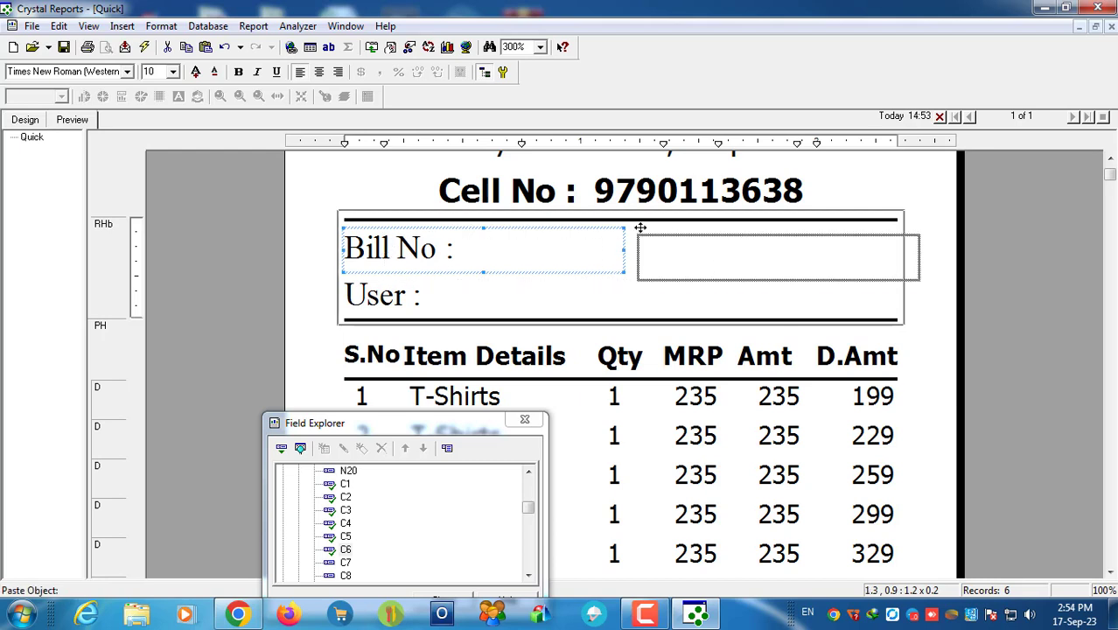
left_click(643, 229)
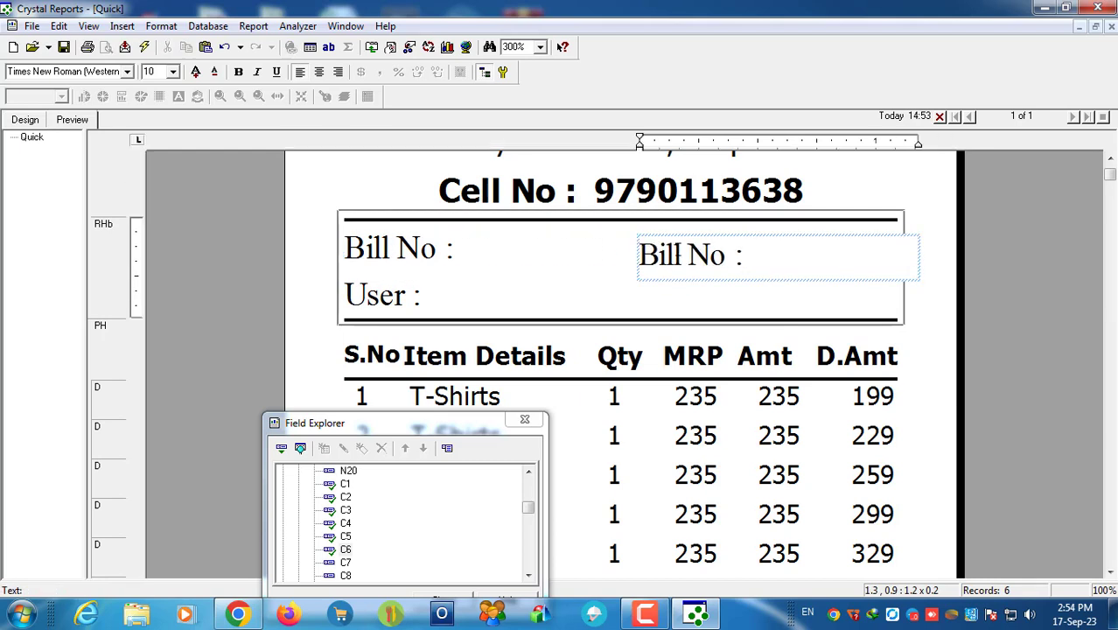
left_click_drag(725, 255, 636, 256)
type("Date")
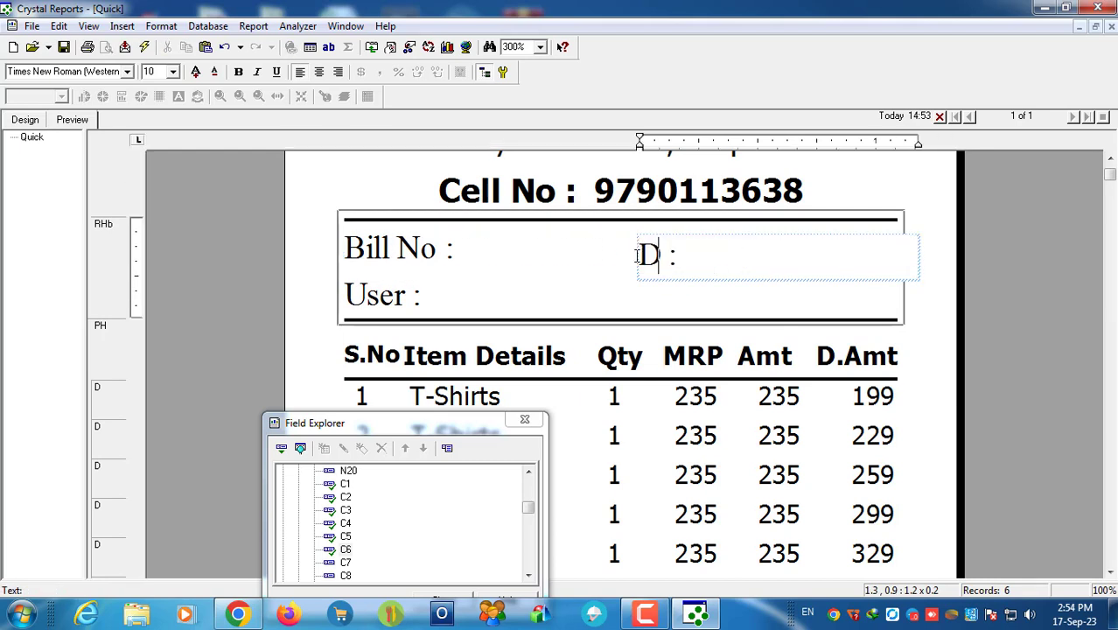
left_click(726, 309)
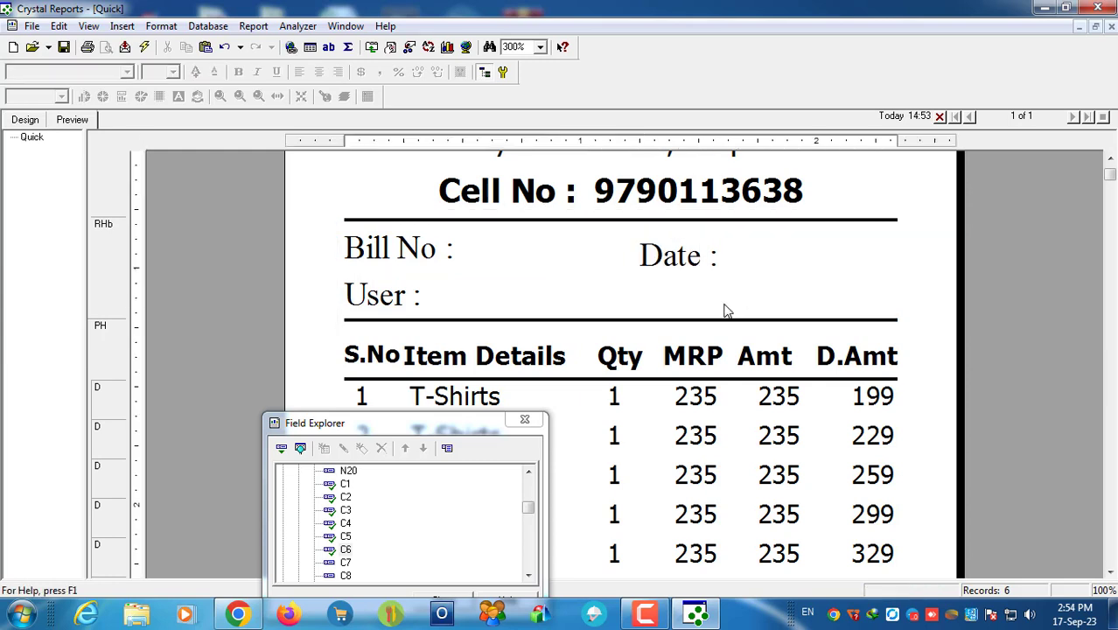
left_click(705, 246)
left_click_drag(779, 240, 779, 234)
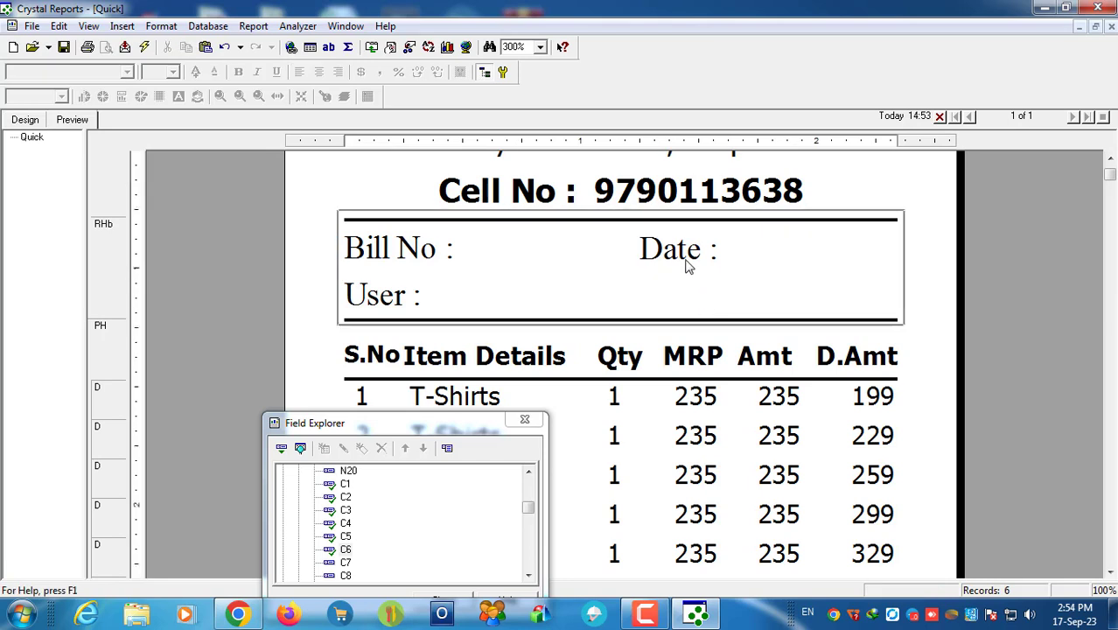
Step: Paste a Date copy below it, beside User, and rename it 'Time'
key("ctrl+v")
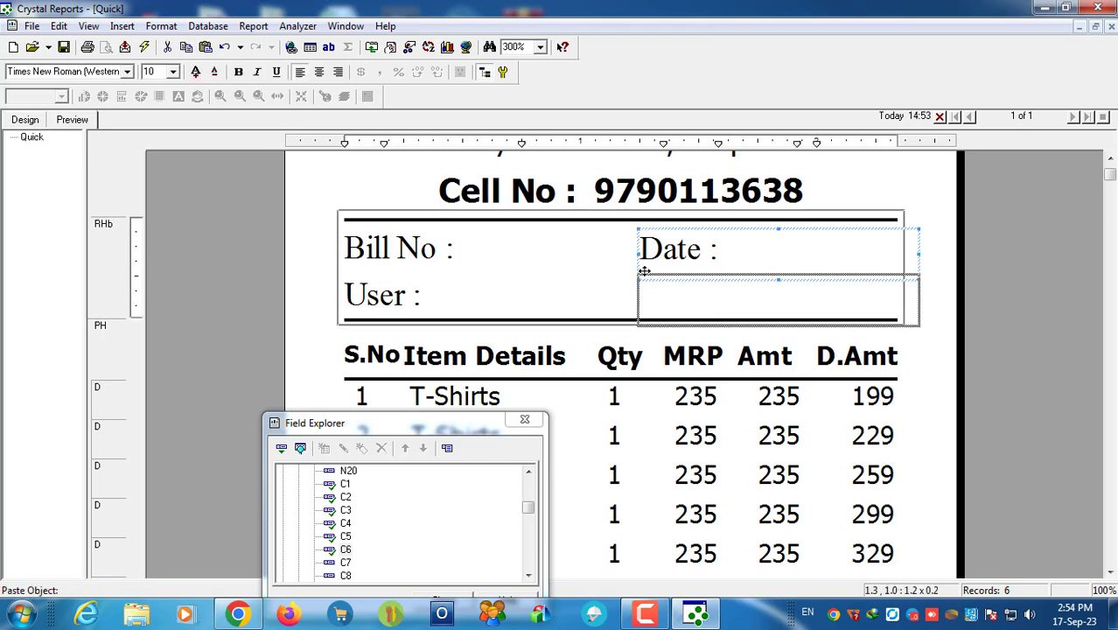
left_click(644, 277)
double_click(707, 294)
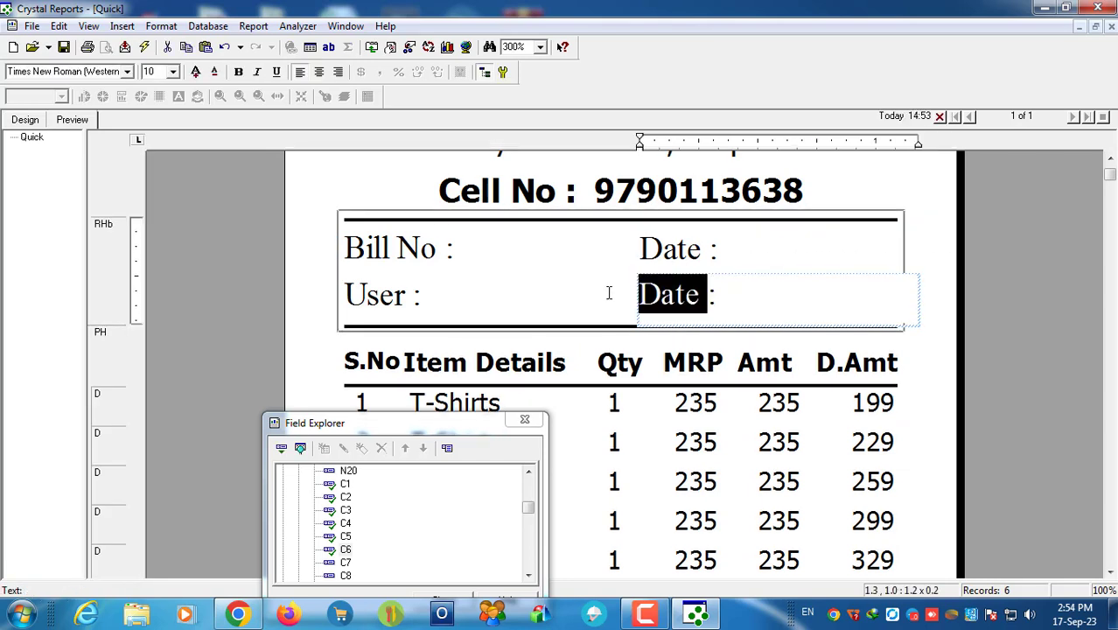
type("Time:")
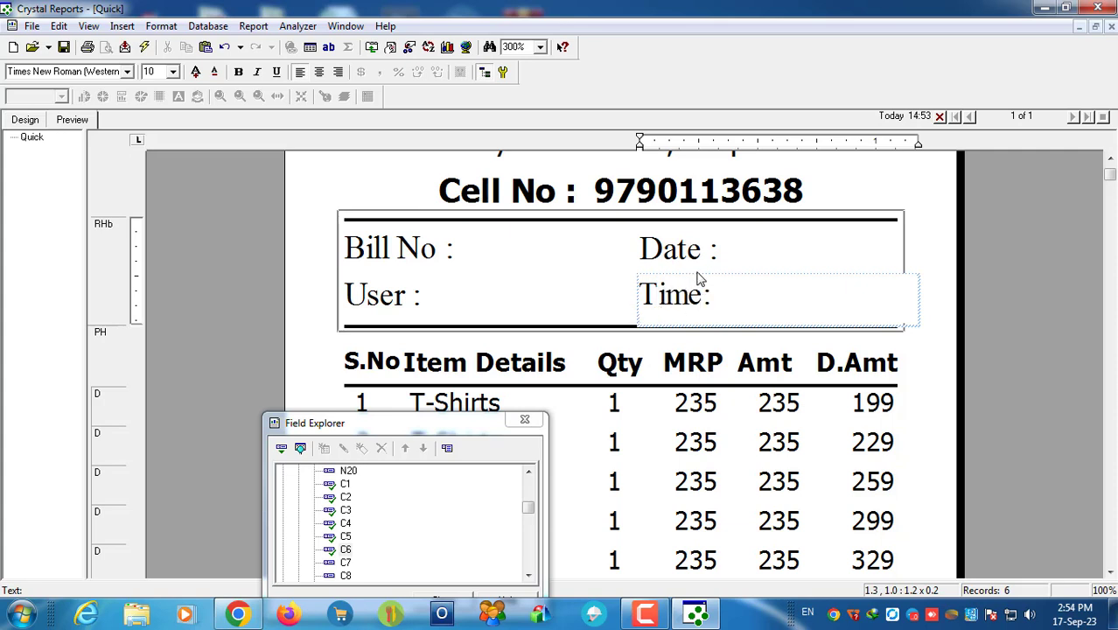
Step: Set the Bill No and User labels' font to Tahoma
left_click(949, 304)
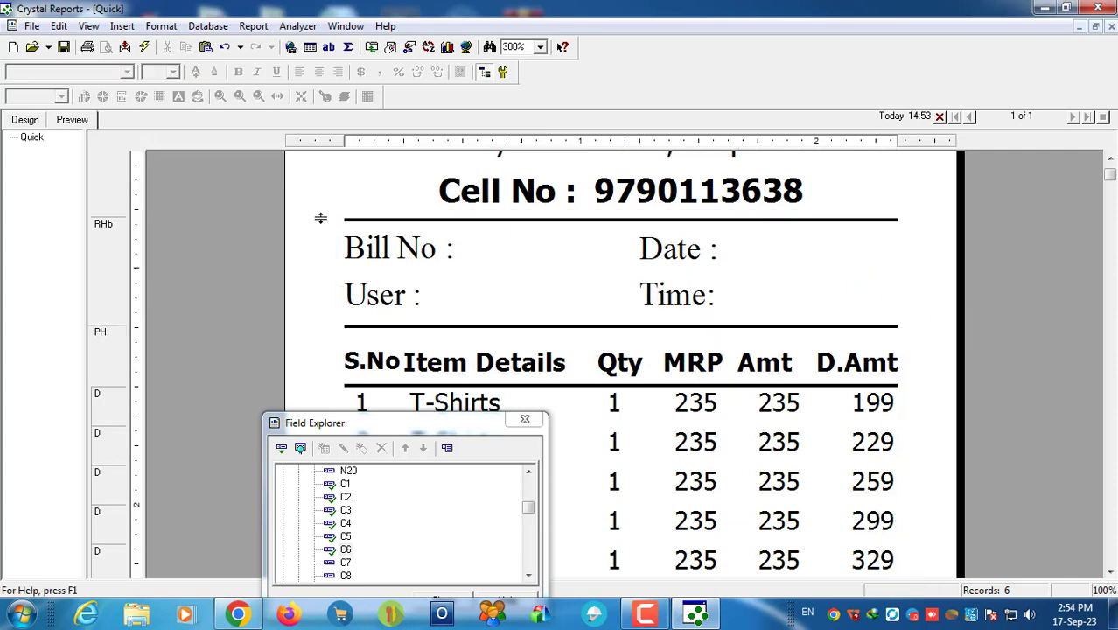
left_click(356, 256)
left_click(108, 70)
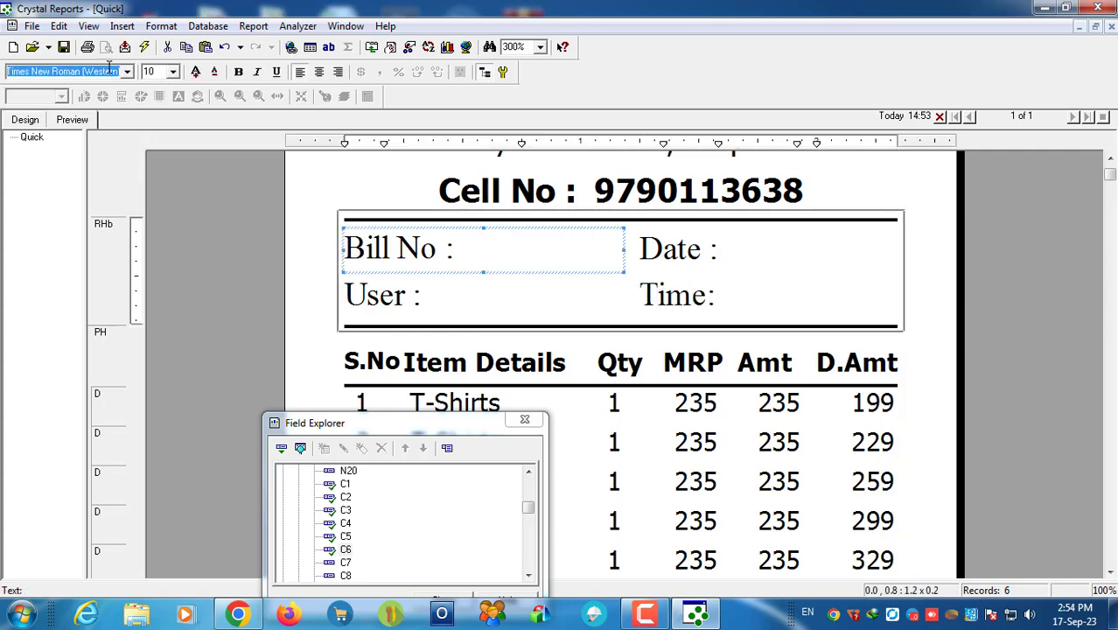
type("Tahoma")
key("Return")
left_click(371, 296)
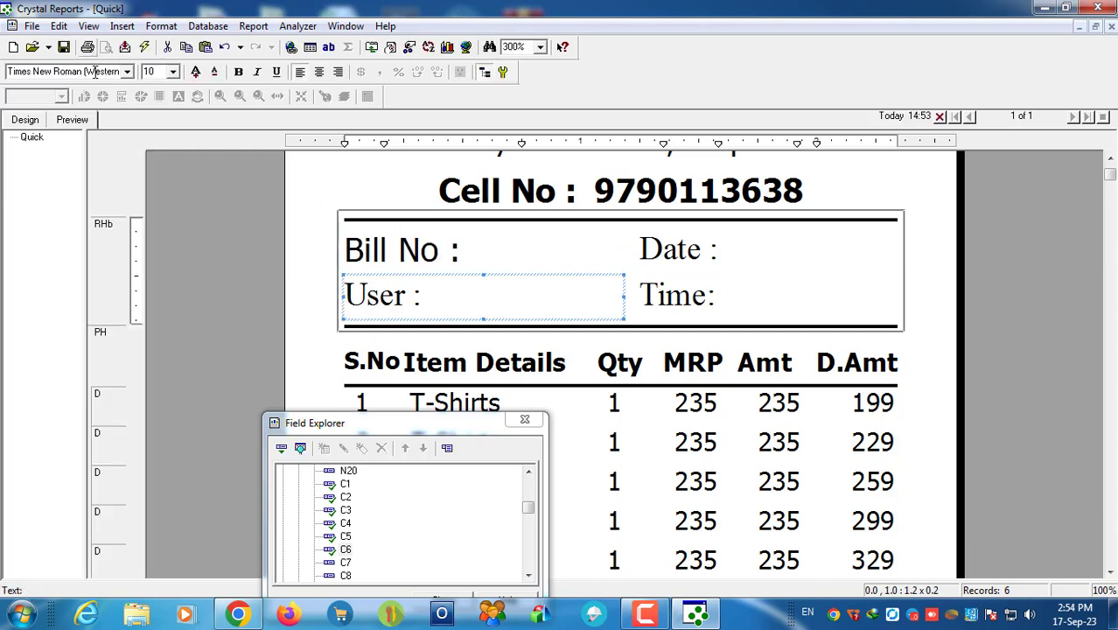
left_click(95, 73)
type("Tahoma")
key("Return")
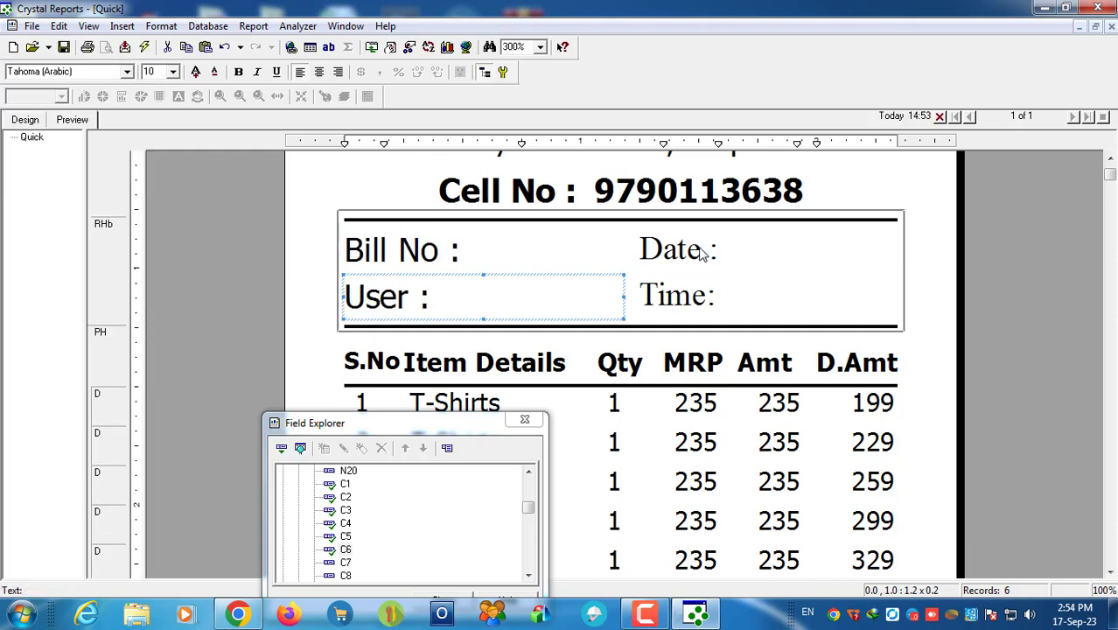
Step: Set the Date and Time labels' font to Tahoma as well
left_click(700, 253)
left_click(94, 73)
type("Tahoma")
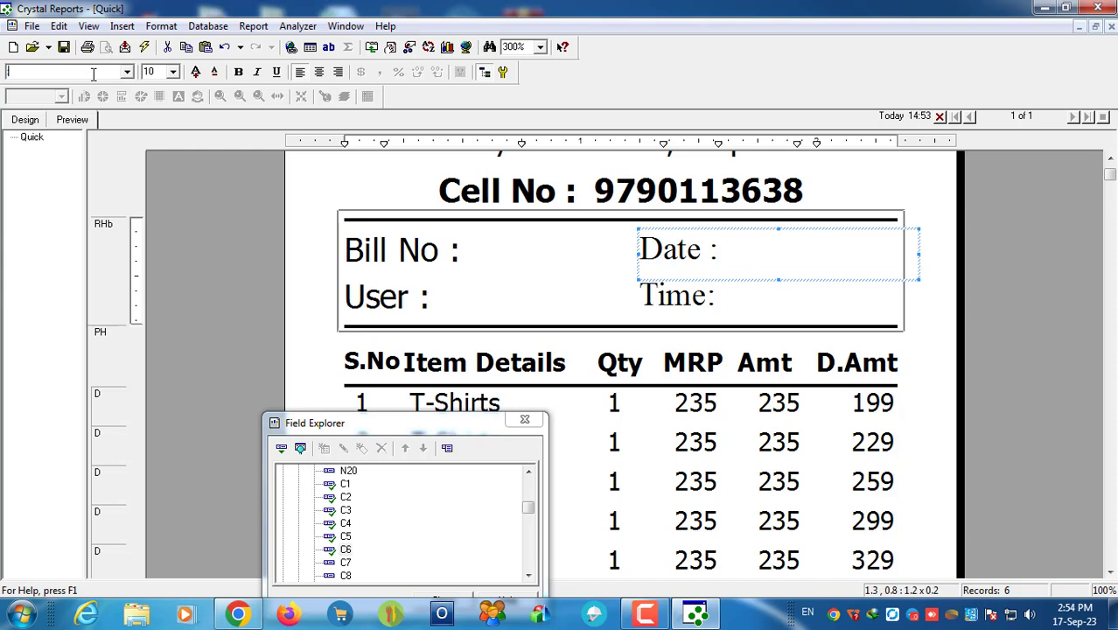
key("Return")
left_click(688, 298)
left_click(75, 70)
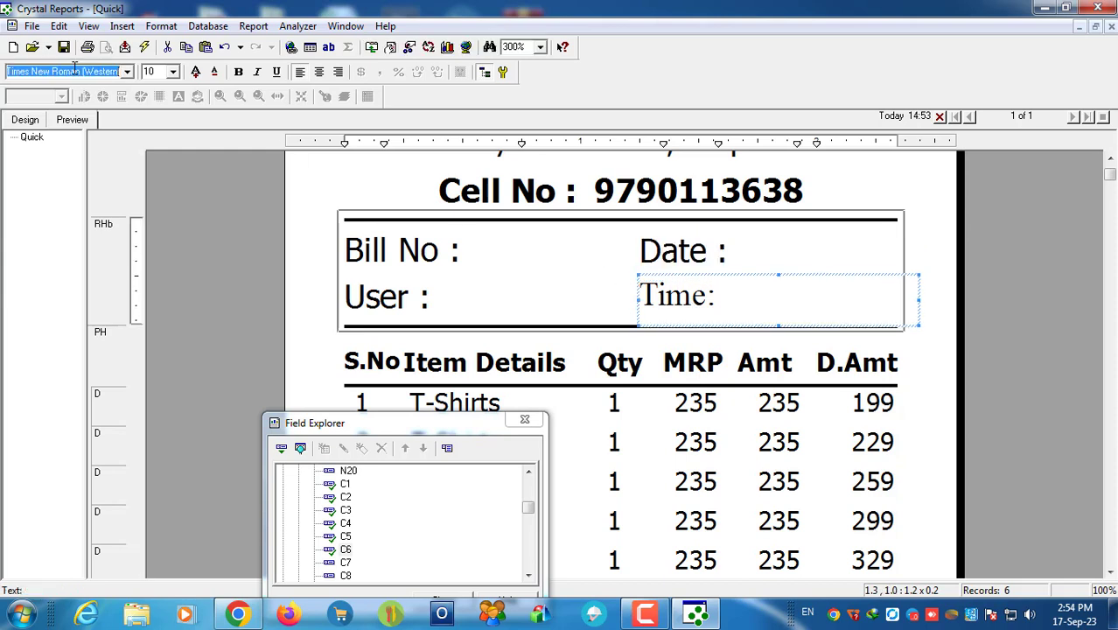
type("Tahoma")
key("Return")
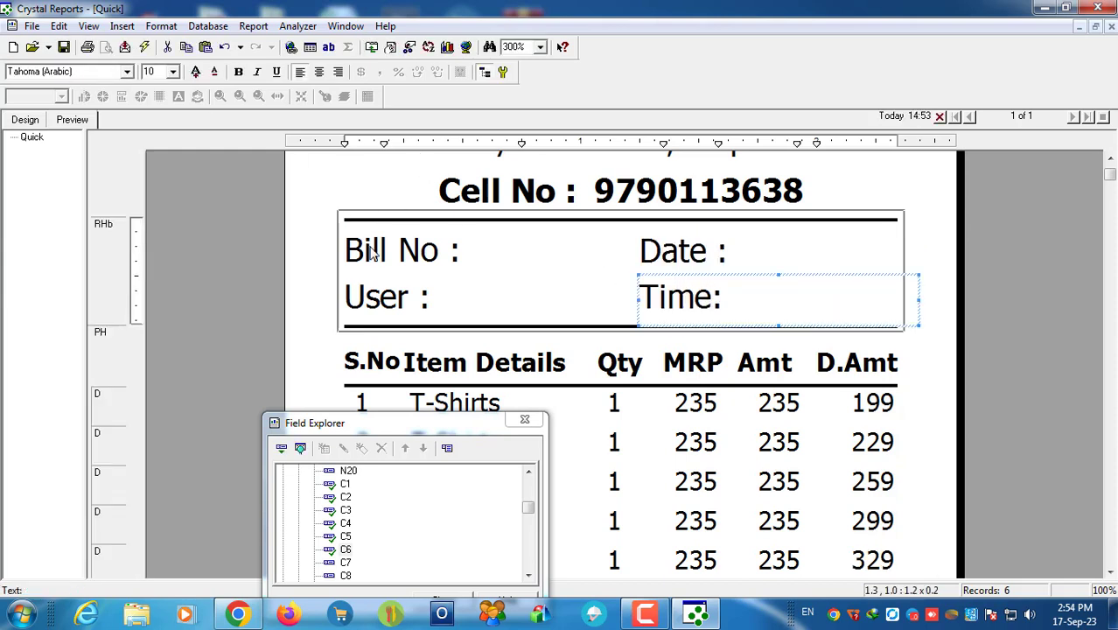
Step: Switch the Bill No, User, Date and Time labels to Tahoma (Baltic)
left_click(364, 252)
left_click(128, 74)
left_click(98, 104)
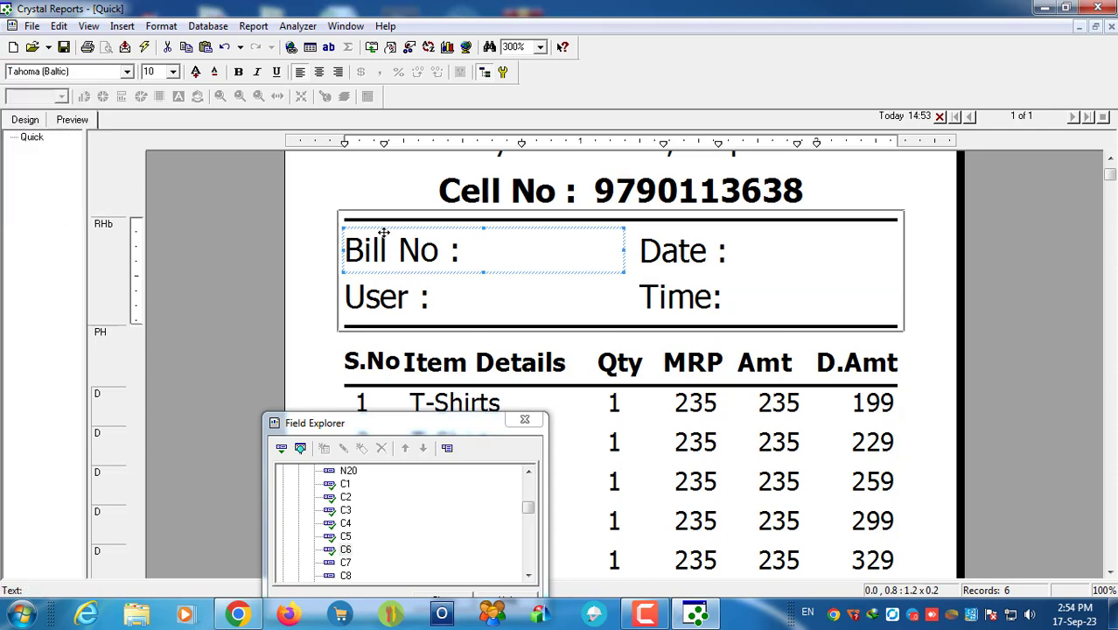
left_click(376, 297)
left_click(128, 72)
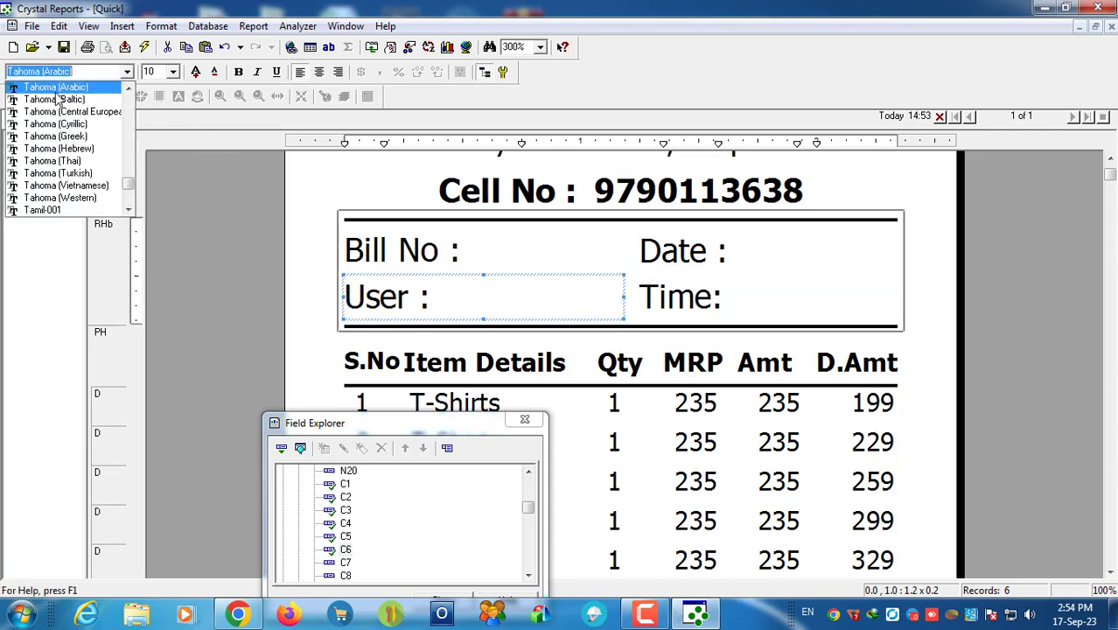
left_click(56, 94)
left_click(672, 250)
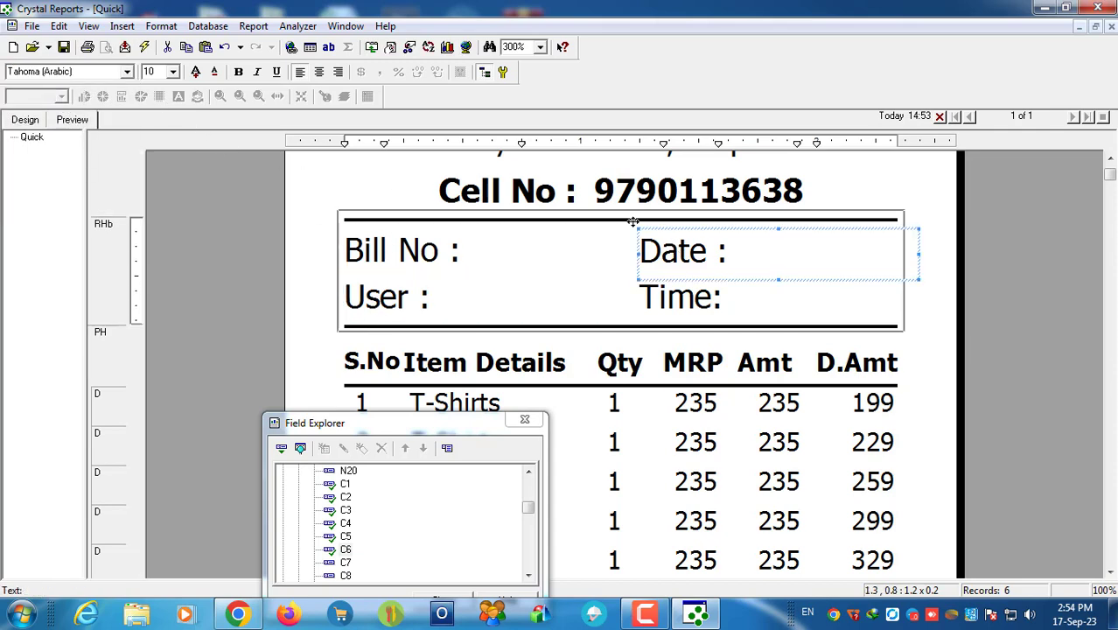
left_click(128, 72)
left_click(57, 96)
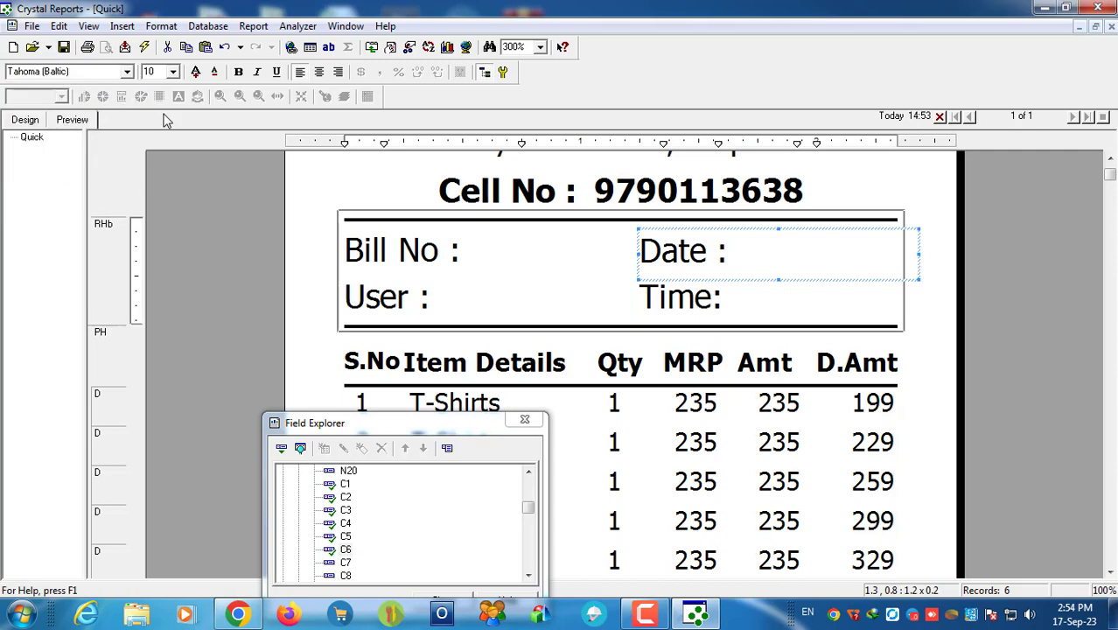
left_click(684, 297)
left_click(128, 72)
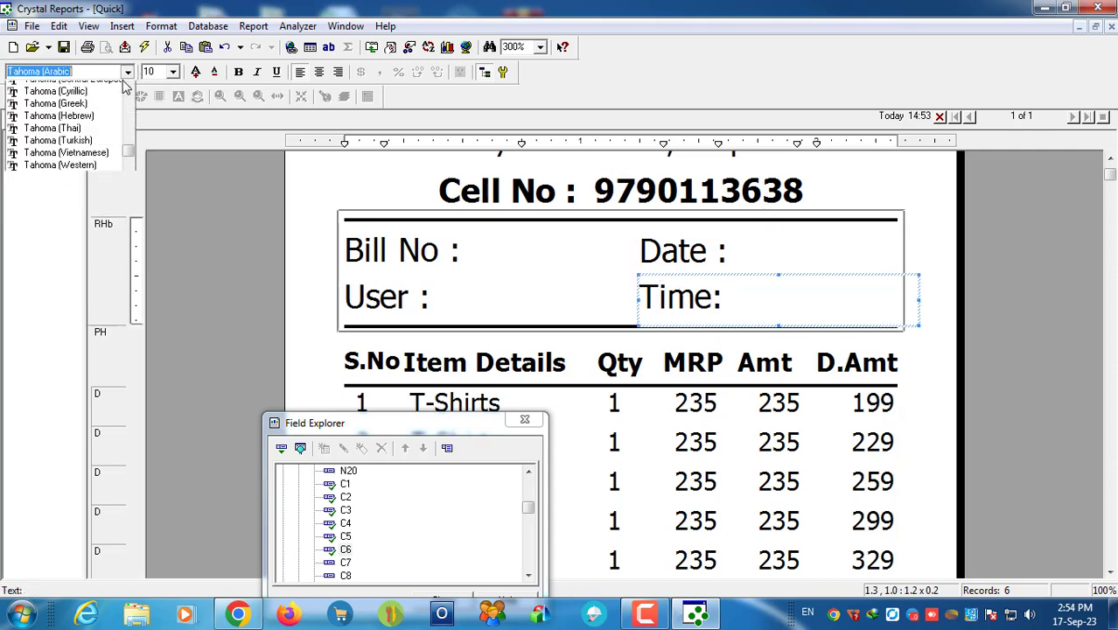
left_click(57, 96)
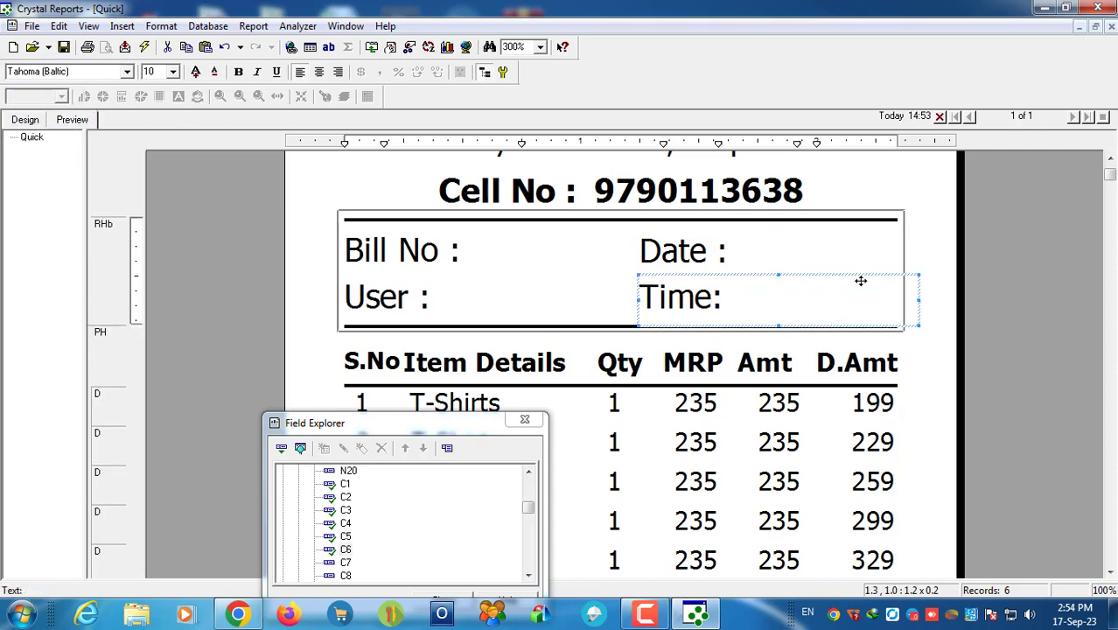
Step: Narrow the boxes of the Time, User and Bill No labels
left_click(940, 277)
left_click(700, 295)
left_click_drag(921, 299, 735, 298)
left_click(396, 295)
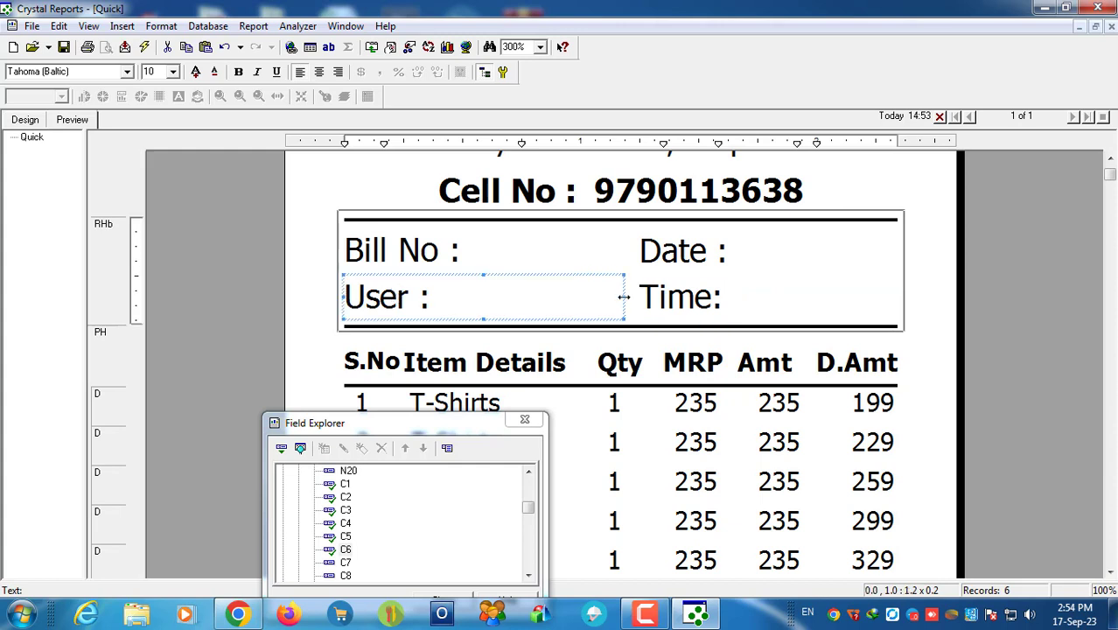
left_click_drag(624, 297, 439, 297)
left_click(476, 257)
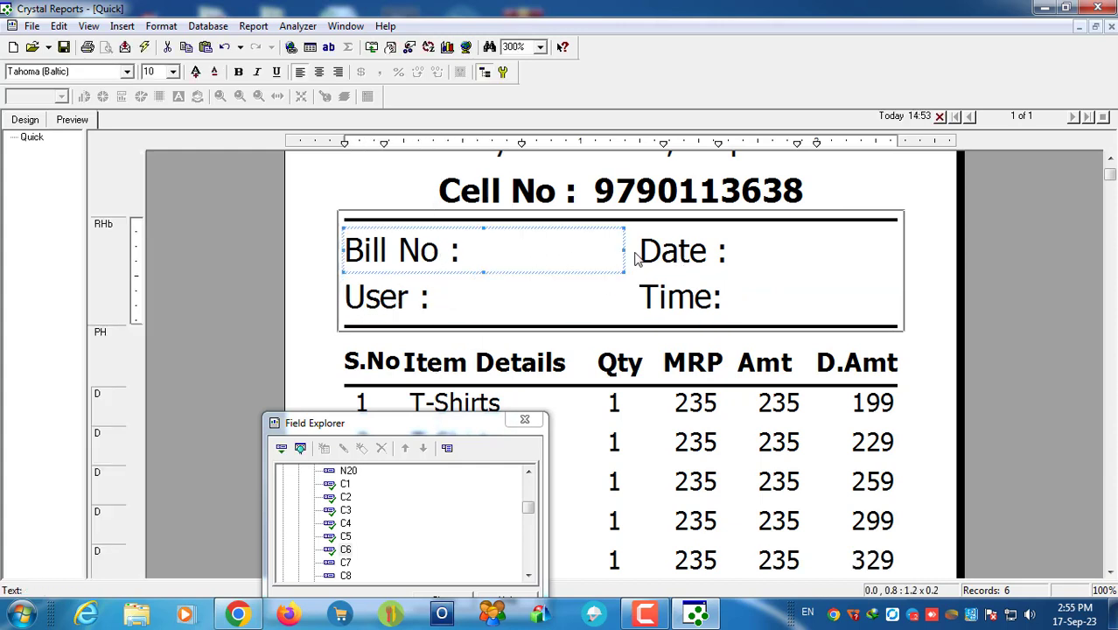
left_click_drag(624, 250, 468, 235)
left_click(521, 293)
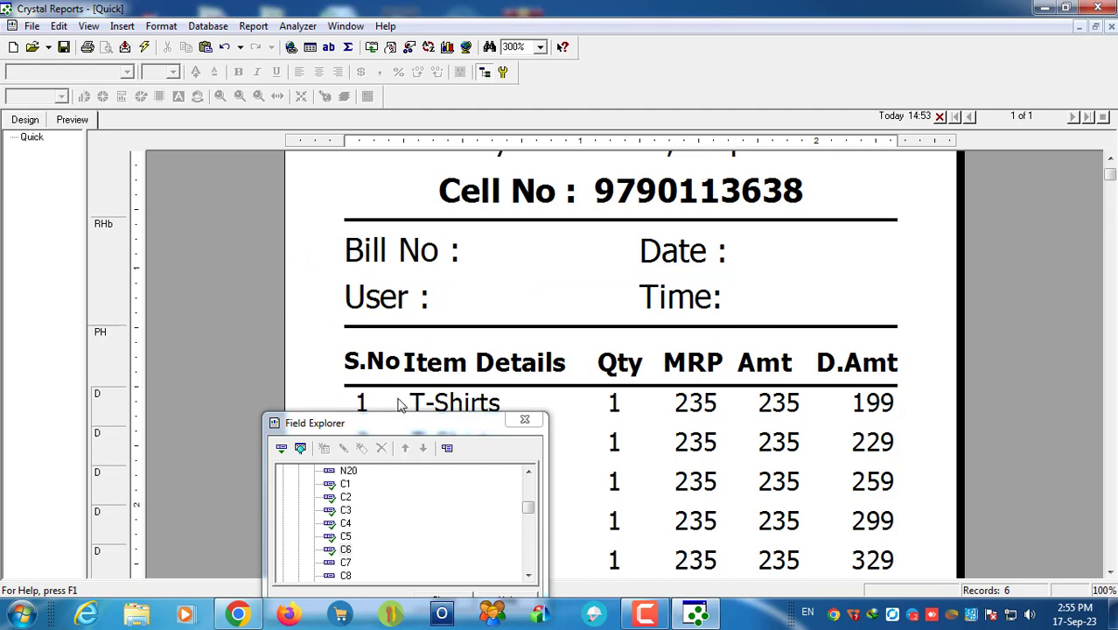
Step: Place the T9 date field from the field list just after the Date label
left_click_drag(410, 423, 284, 140)
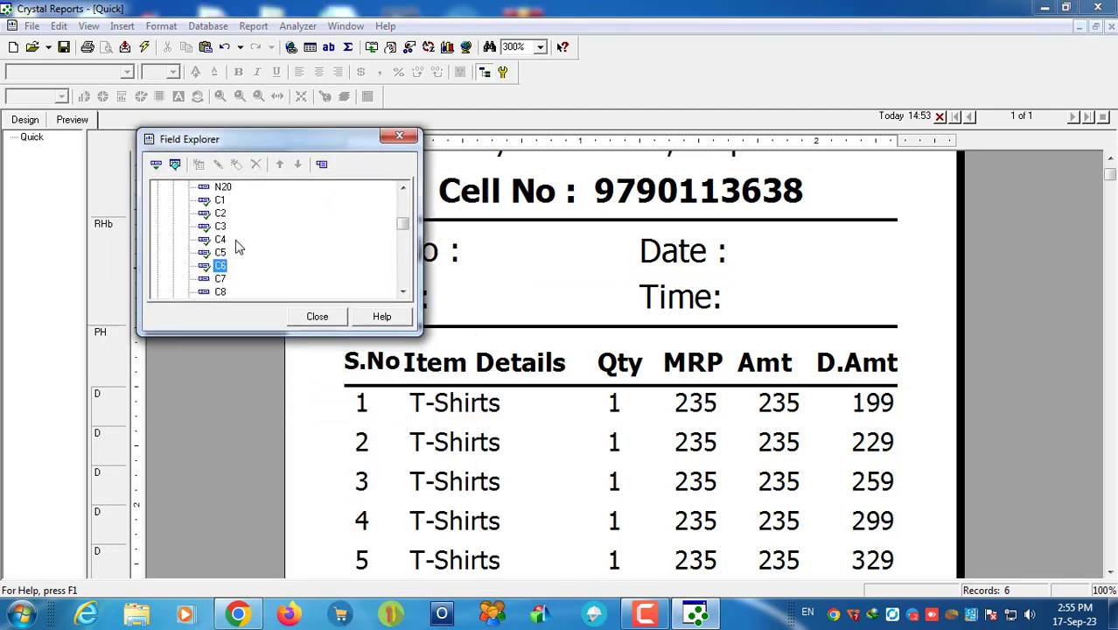
key("t")
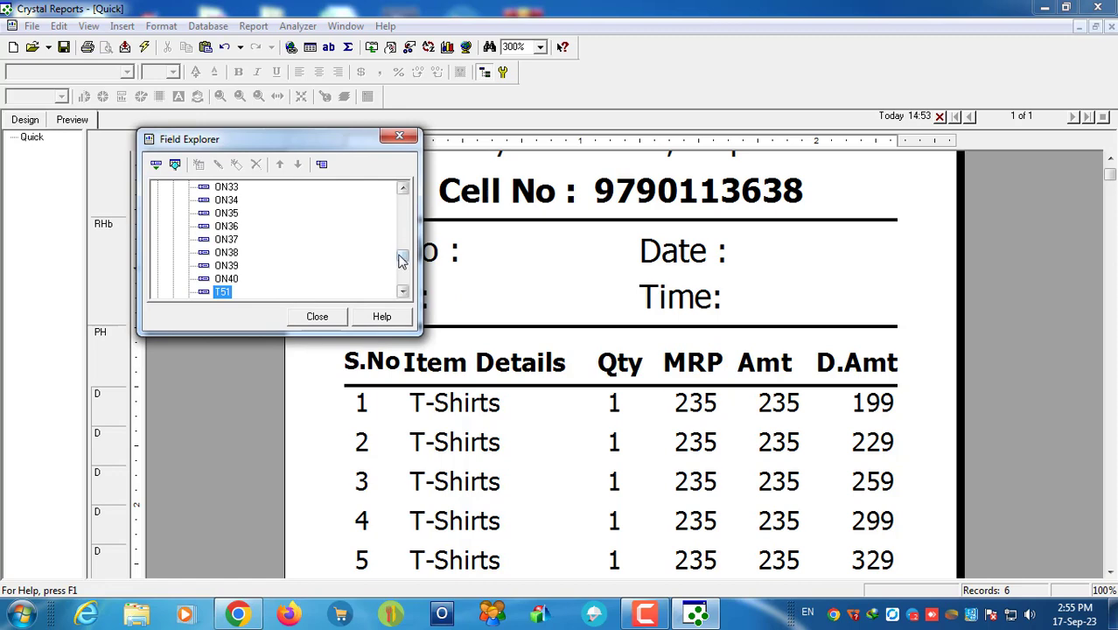
left_click_drag(401, 254, 399, 200)
left_click(219, 239)
scroll(265, 275, "down", 2)
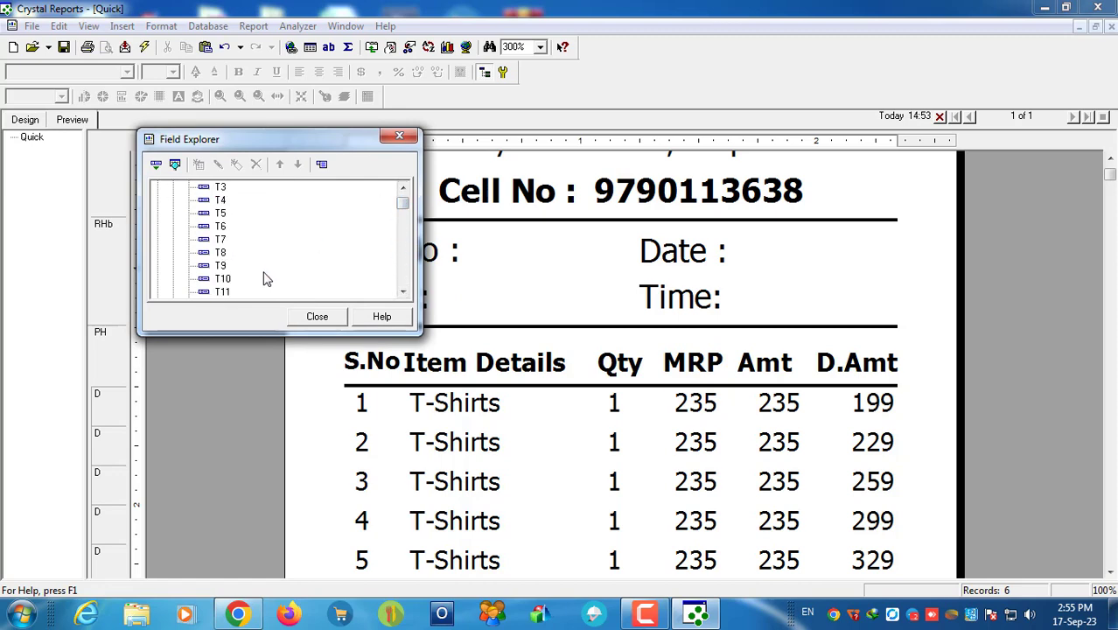
left_click(221, 265)
left_click_drag(268, 146, 845, 179)
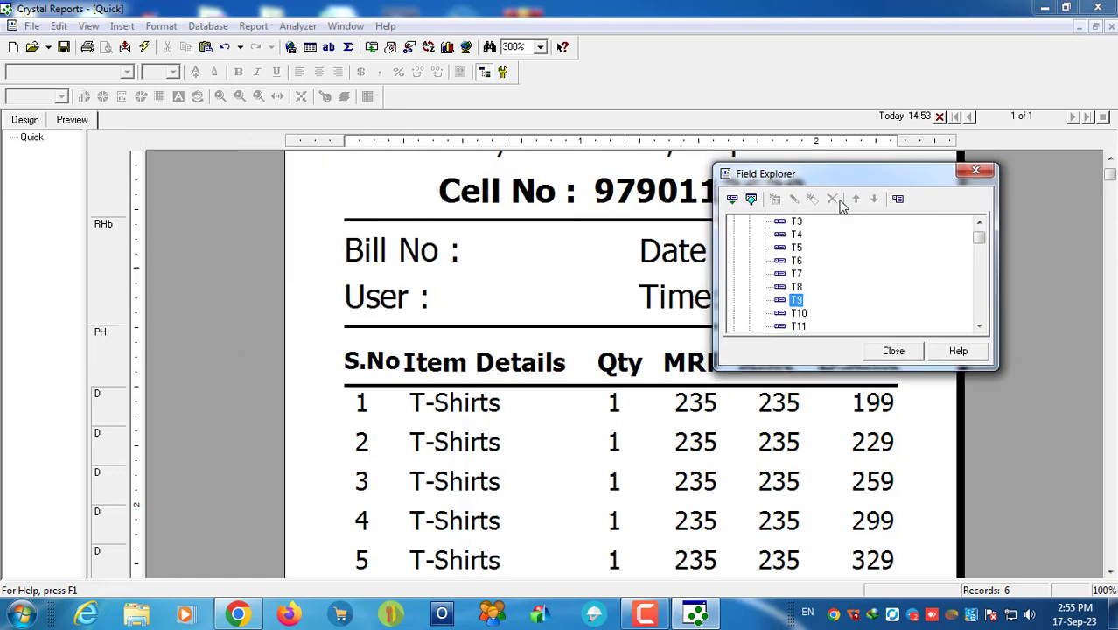
left_click_drag(796, 302, 483, 245)
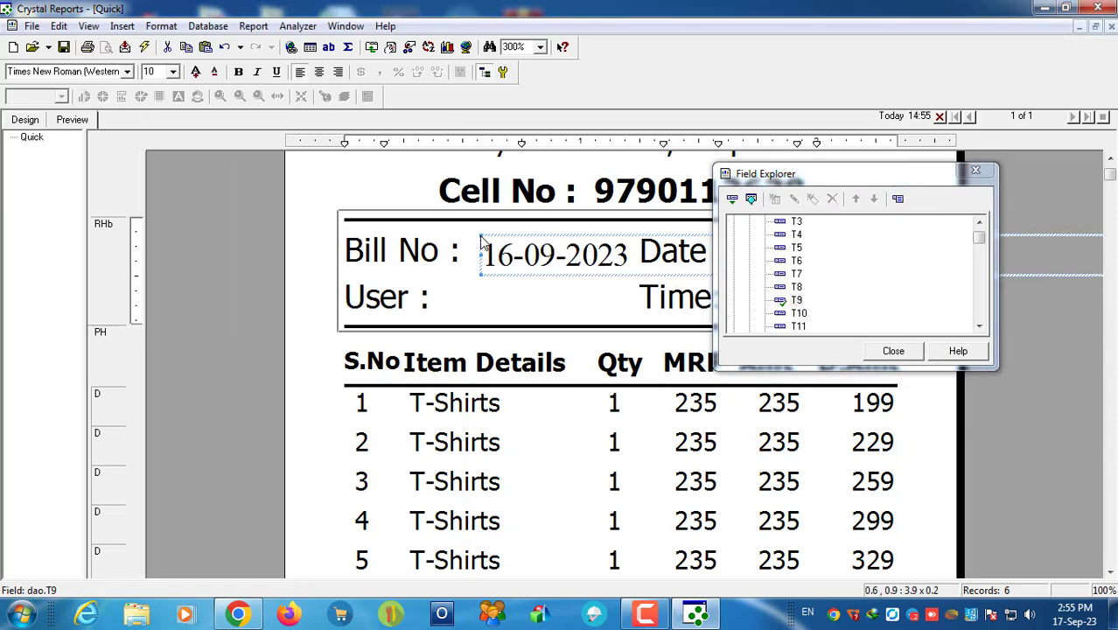
left_click_drag(845, 175, 260, 361)
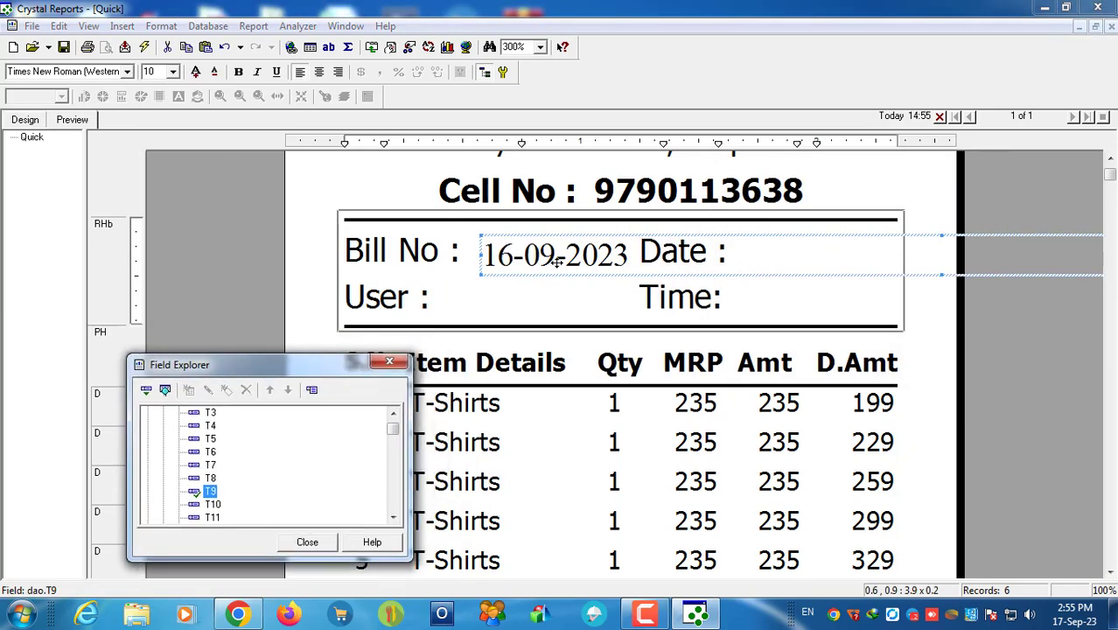
left_click_drag(541, 260, 829, 262)
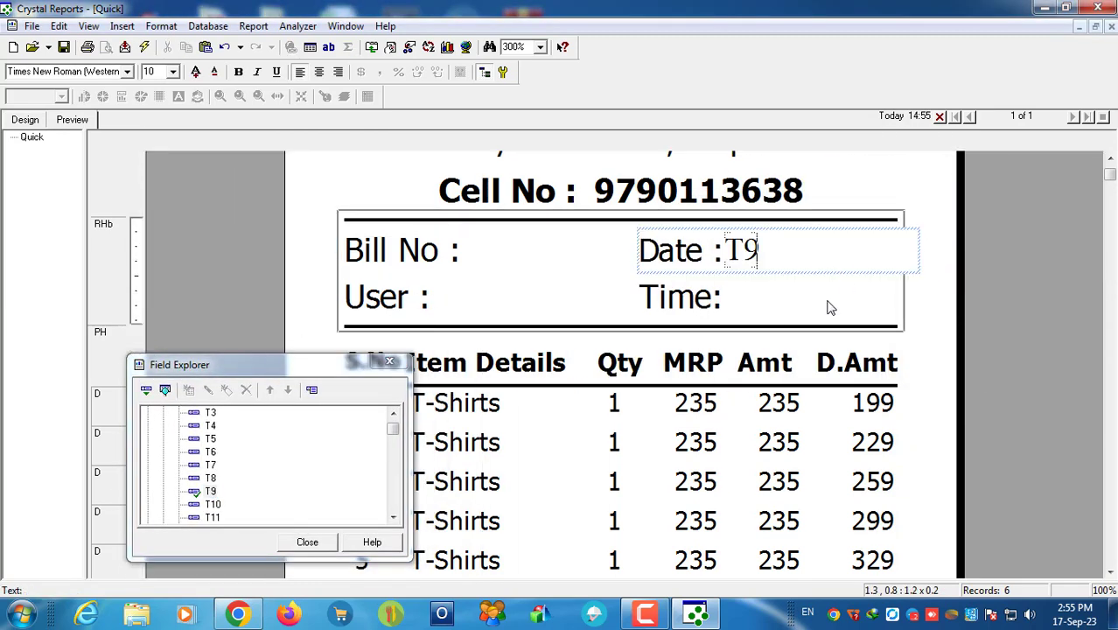
left_click(826, 308)
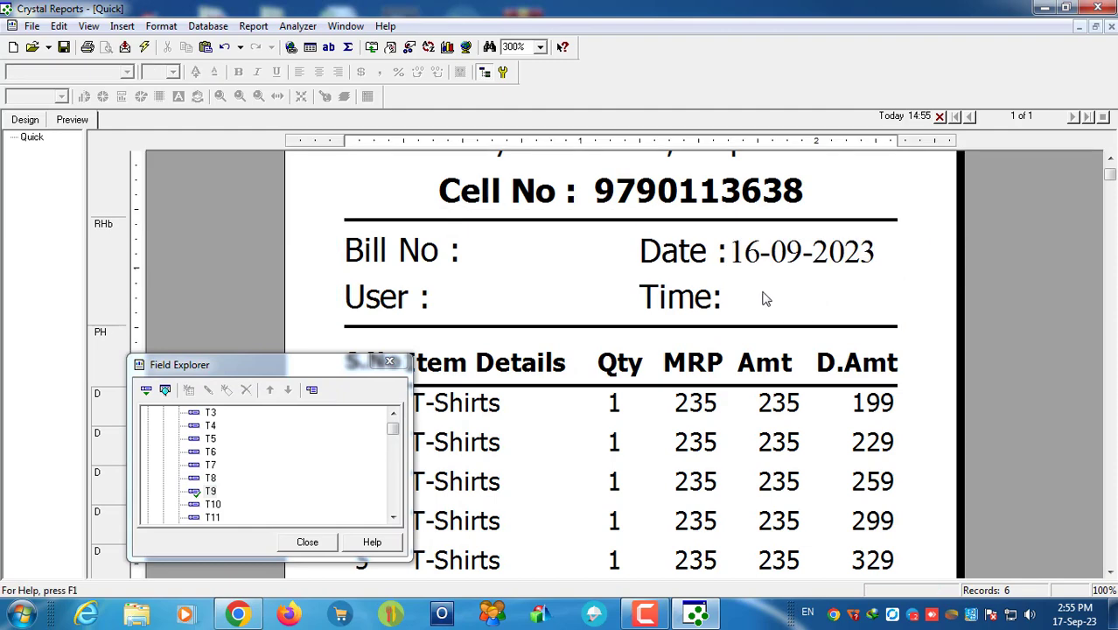
Step: Set the date field's font to Tahoma (Baltic)
left_click(836, 252)
left_click(875, 249)
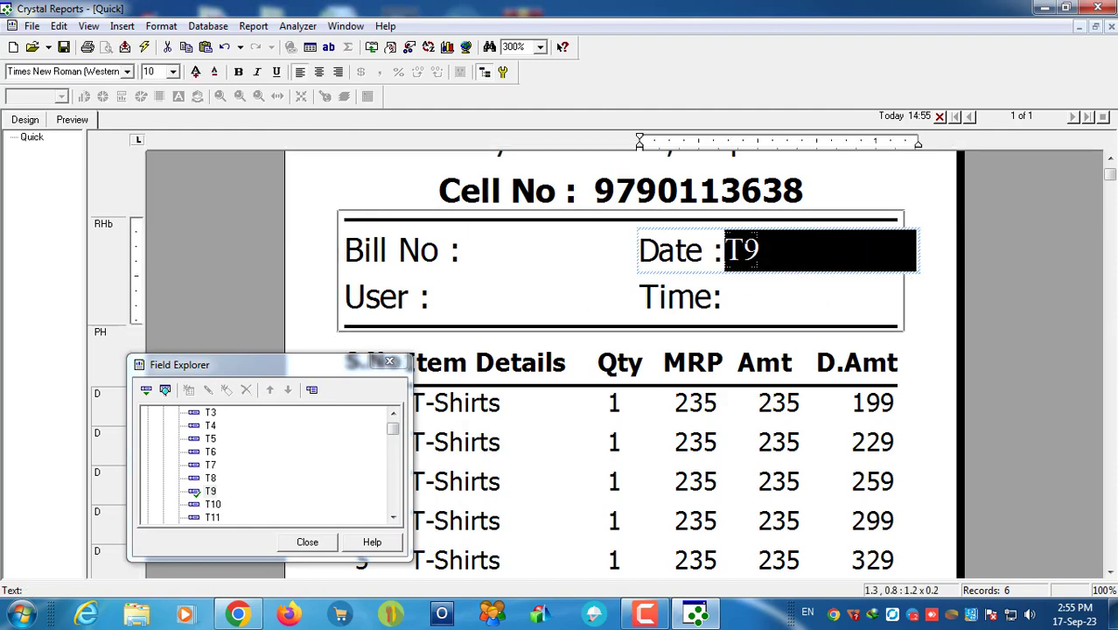
left_click(58, 73)
type("Tahoma")
key("Return")
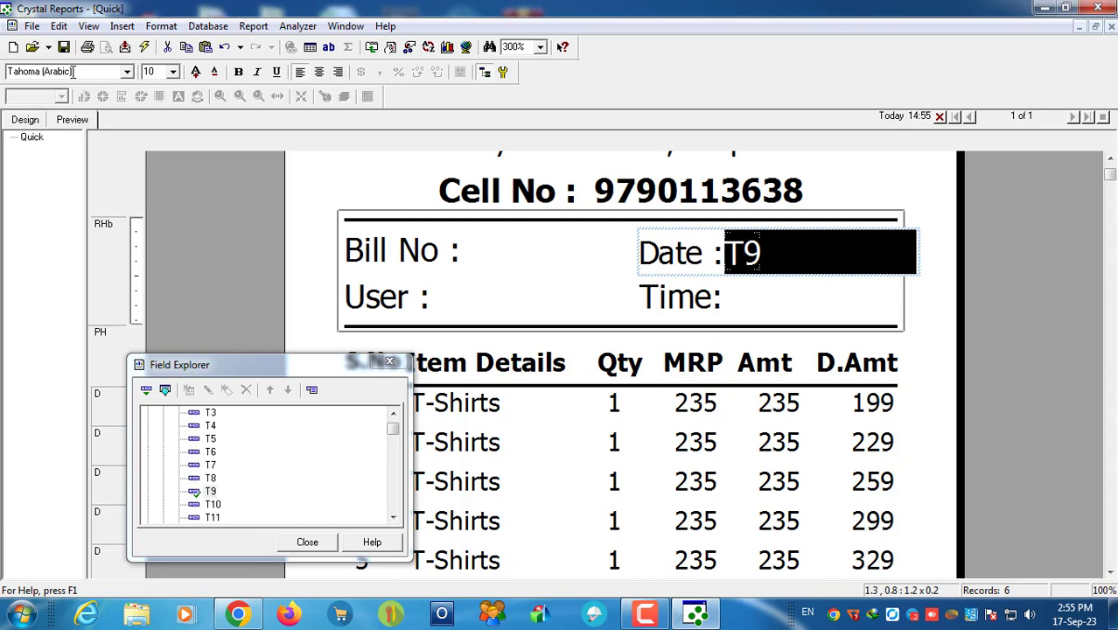
left_click(128, 75)
left_click(107, 99)
left_click(818, 304)
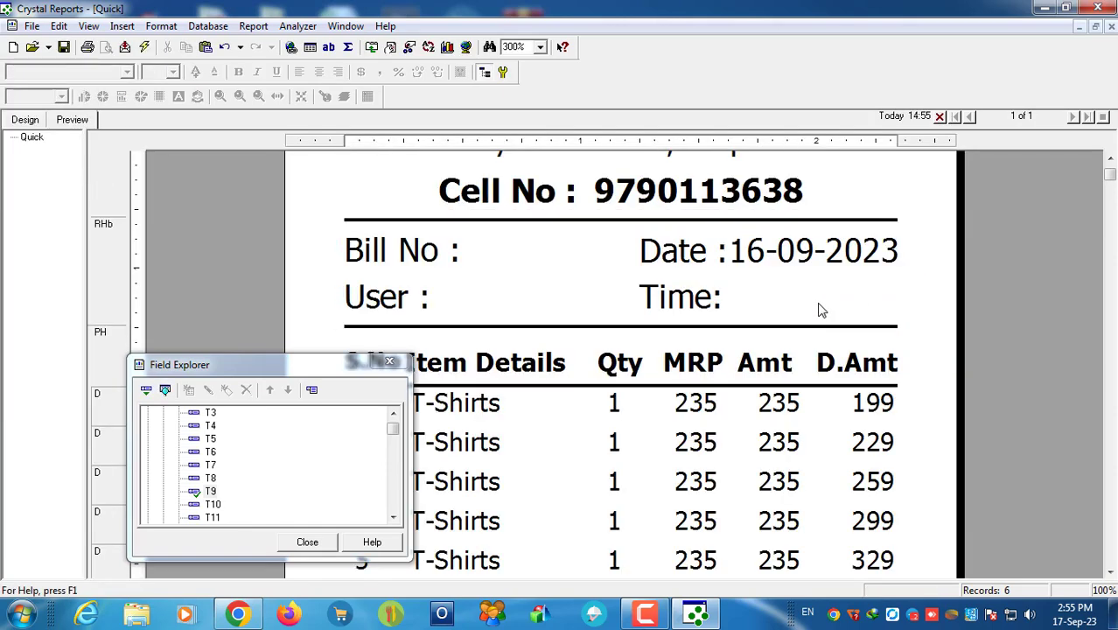
Step: Place the Print Time special field beside the Time: label
left_click_drag(259, 372, 336, 124)
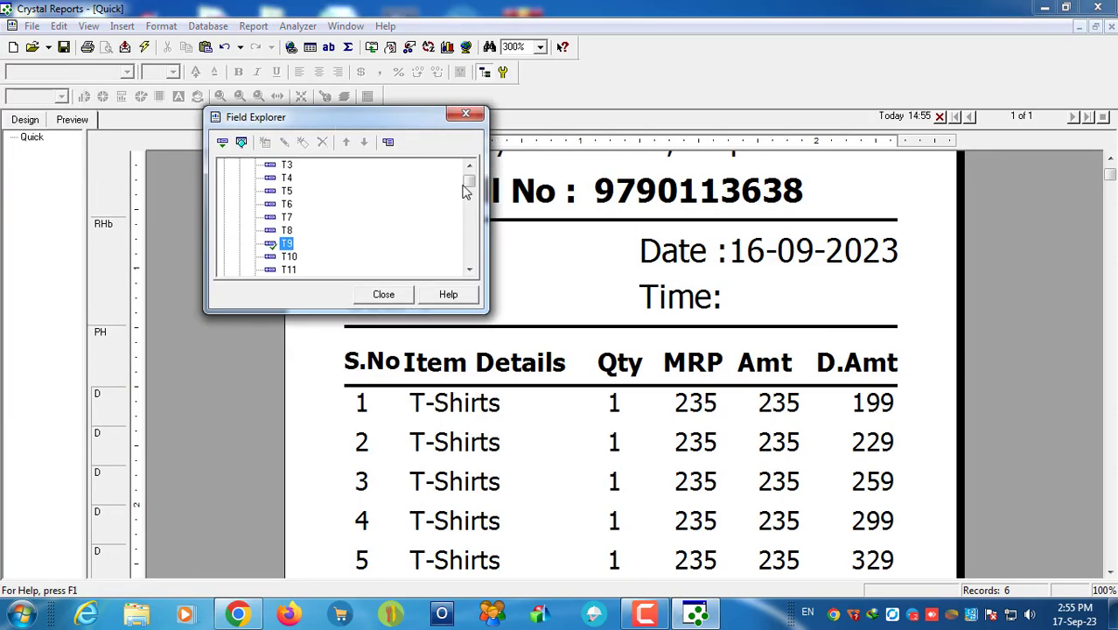
left_click_drag(465, 188, 424, 170)
double_click(253, 178)
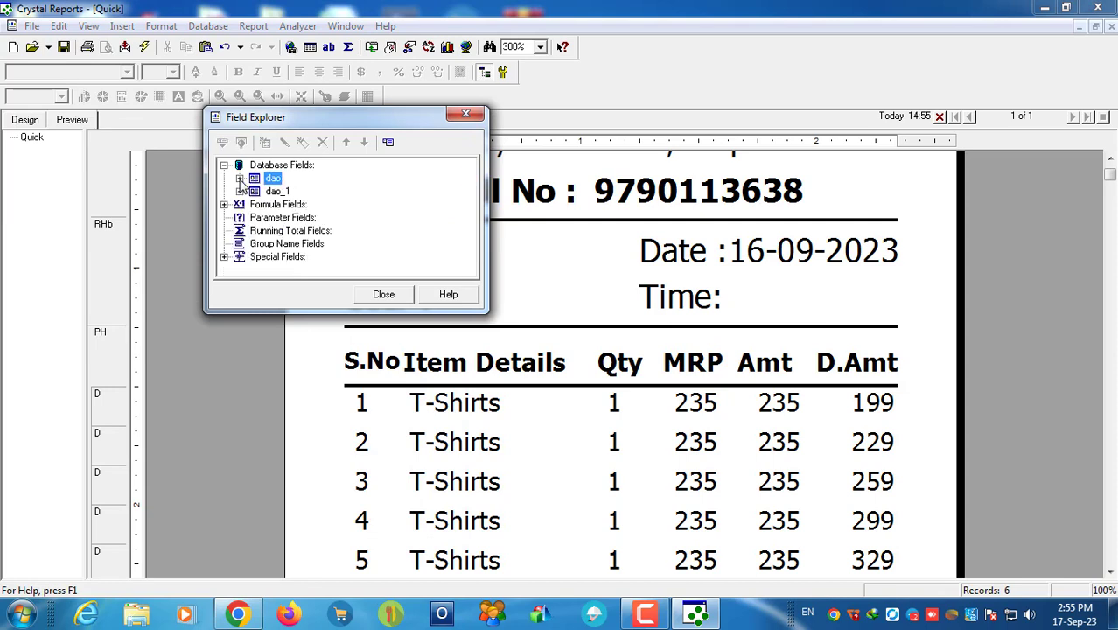
left_click(224, 258)
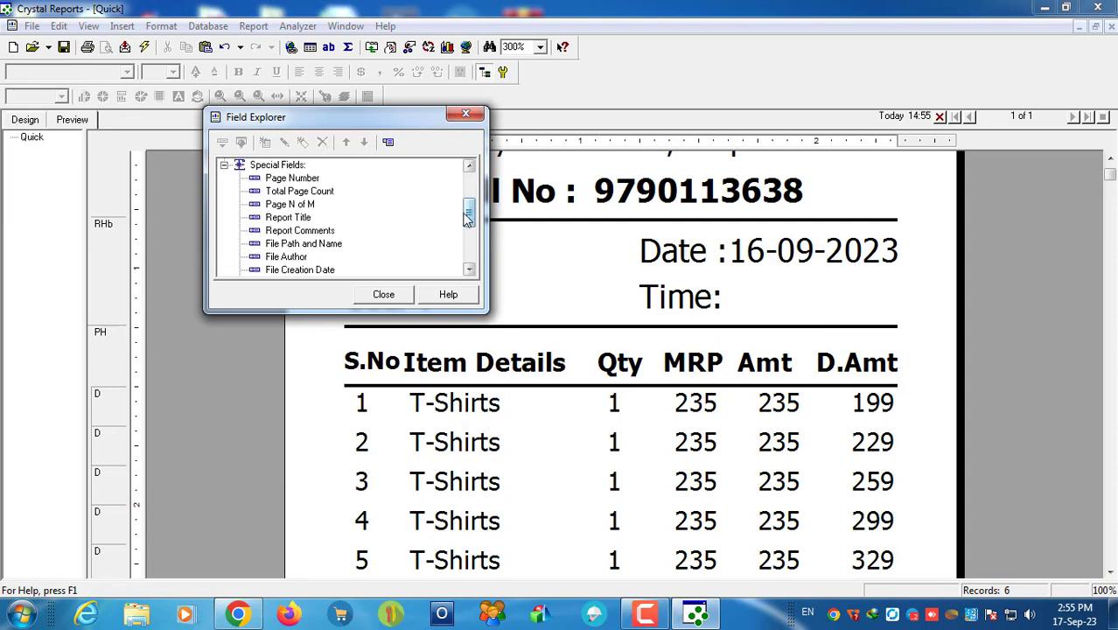
left_click_drag(468, 218, 468, 243)
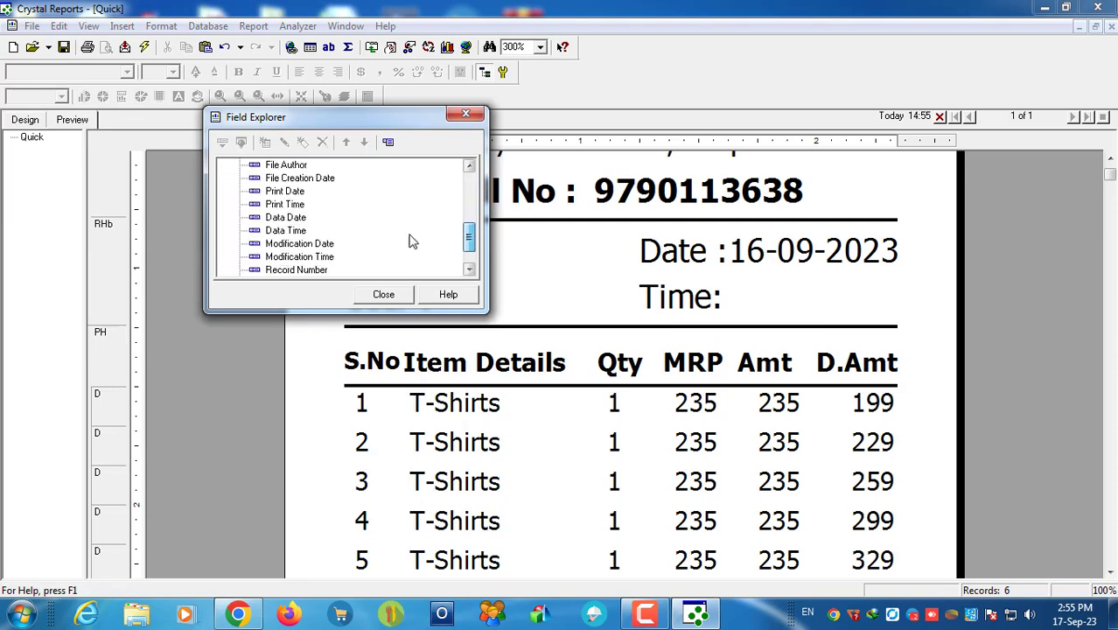
left_click(284, 205)
left_click_drag(284, 211, 732, 294)
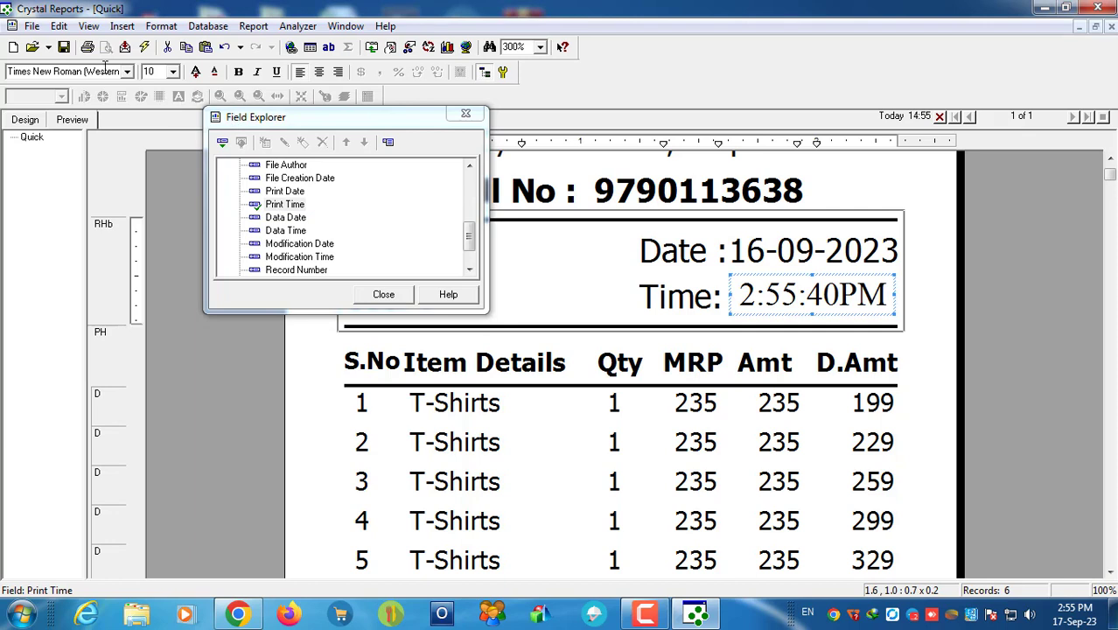
Step: Set the print time's font to Tahoma (Arabic) and save the report
left_click(105, 68)
type("Tahoma (Arabic)")
key("Return")
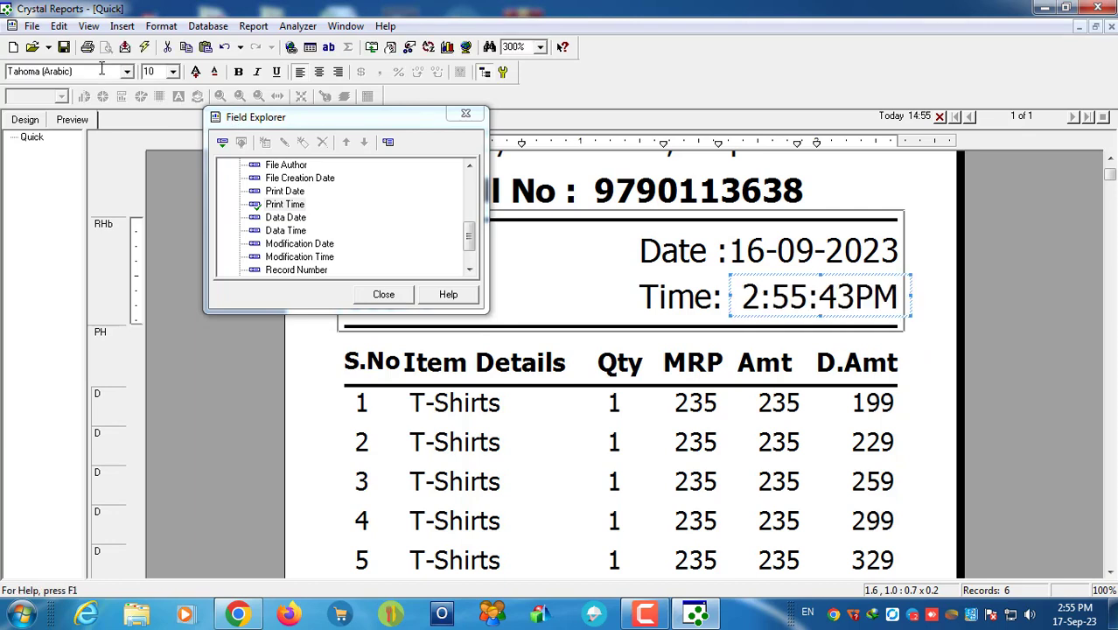
left_click(917, 325)
left_click(63, 47)
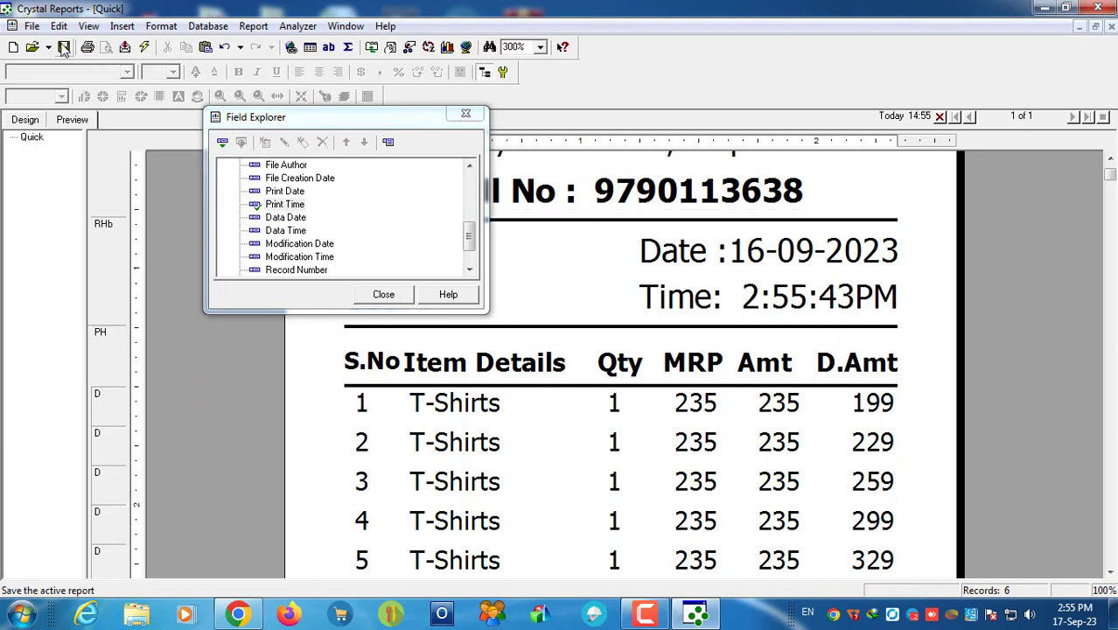
Step: Move the field list aside and refresh the receipt preview via Design and Preview
left_click_drag(364, 126, 105, 262)
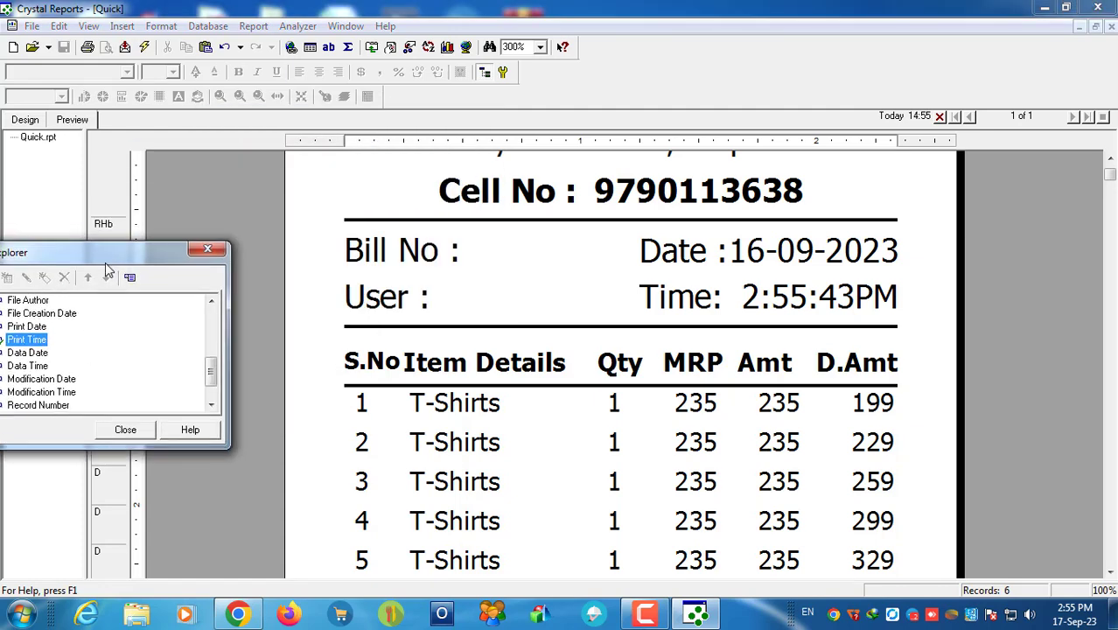
left_click(25, 120)
left_click(71, 120)
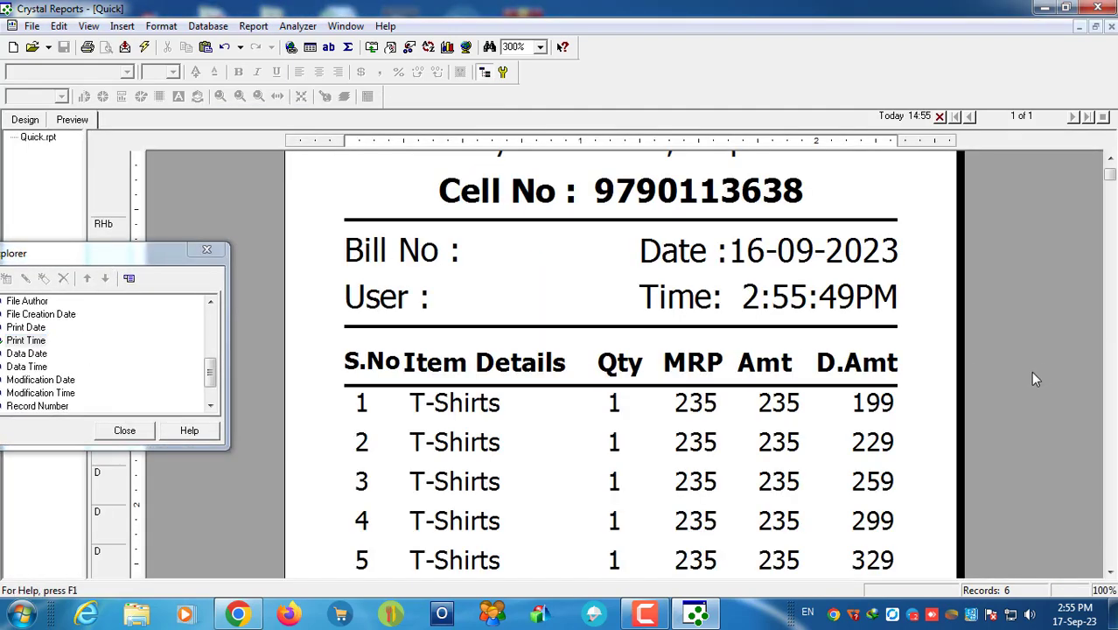
scroll(912, 427, "down", 3)
Step: View the receipt at 150% and decrease the Date header line's font size
left_click(541, 48)
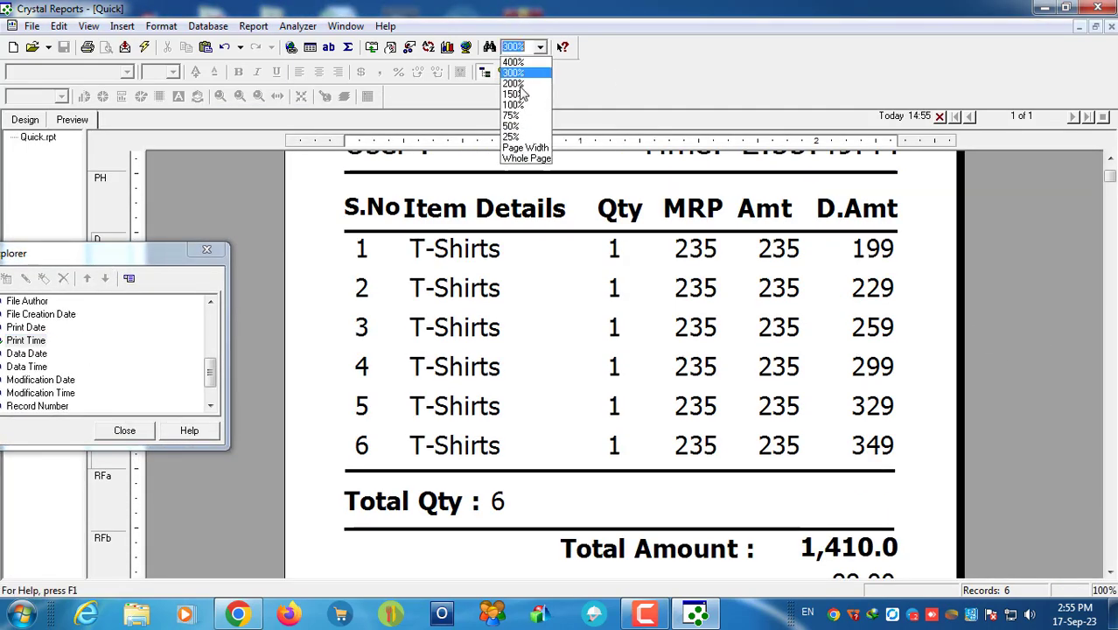
left_click(514, 94)
scroll(617, 274, "up", 5)
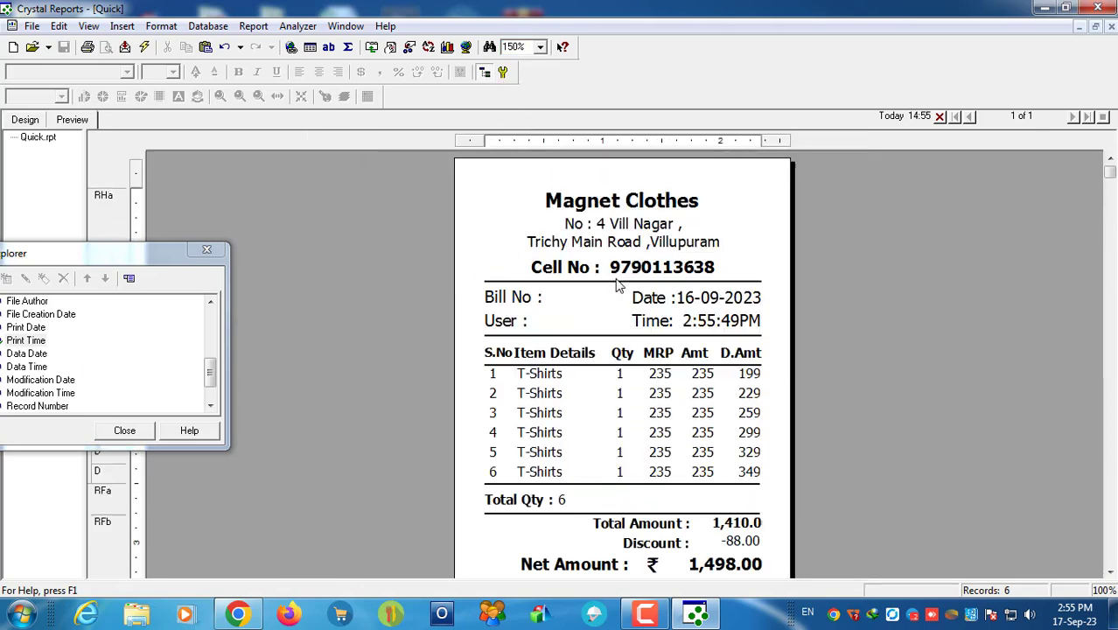
scroll(838, 366, "down", 3)
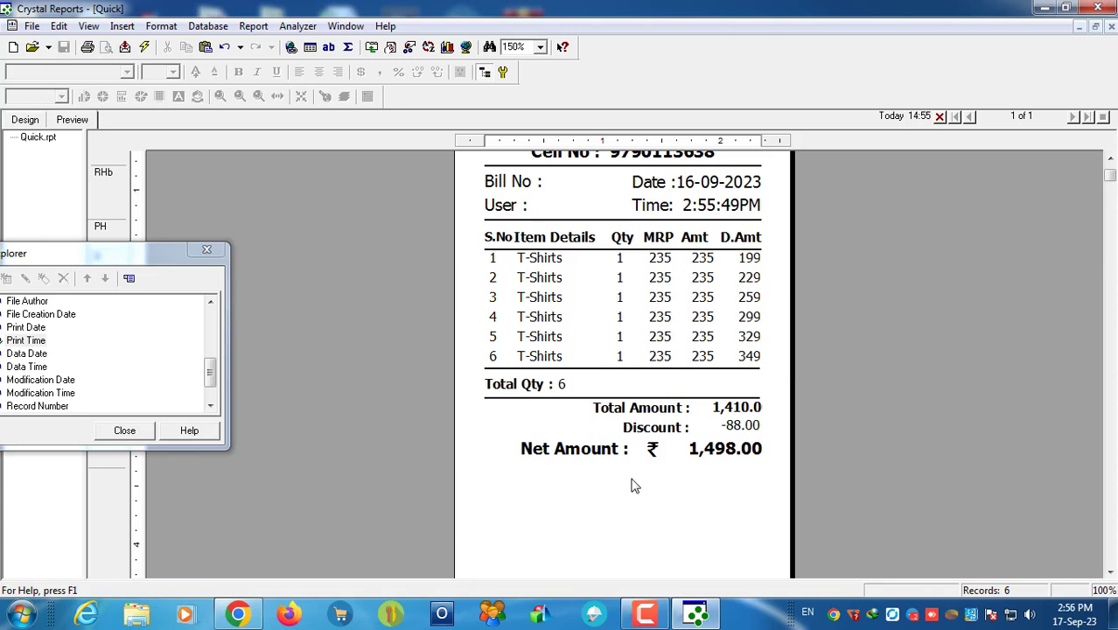
scroll(635, 486, "up", 3)
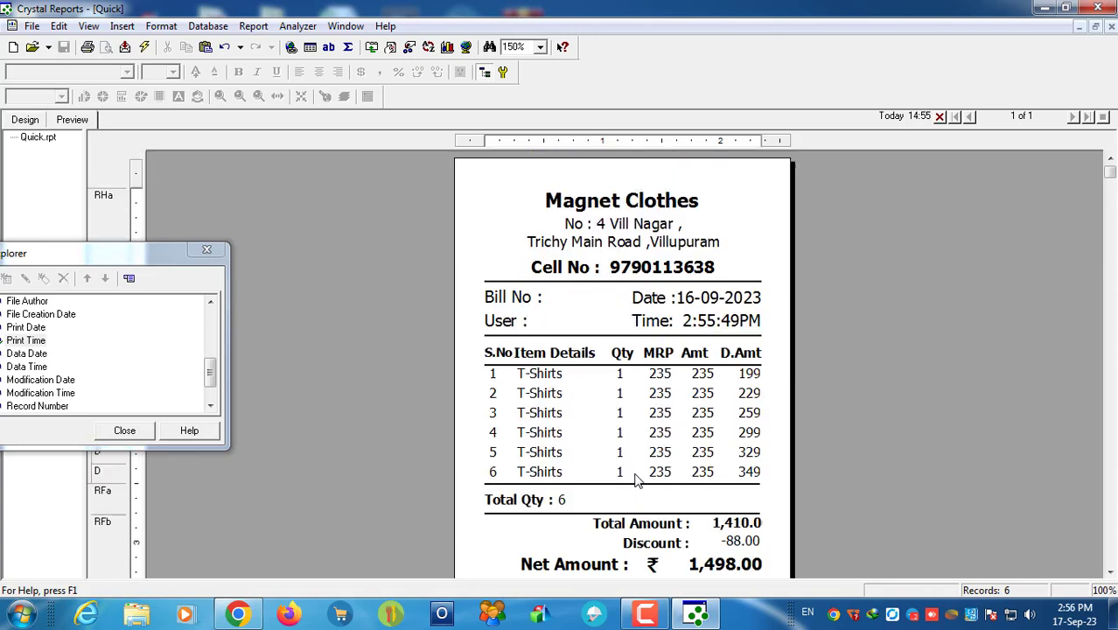
left_click(691, 308)
left_click(217, 75)
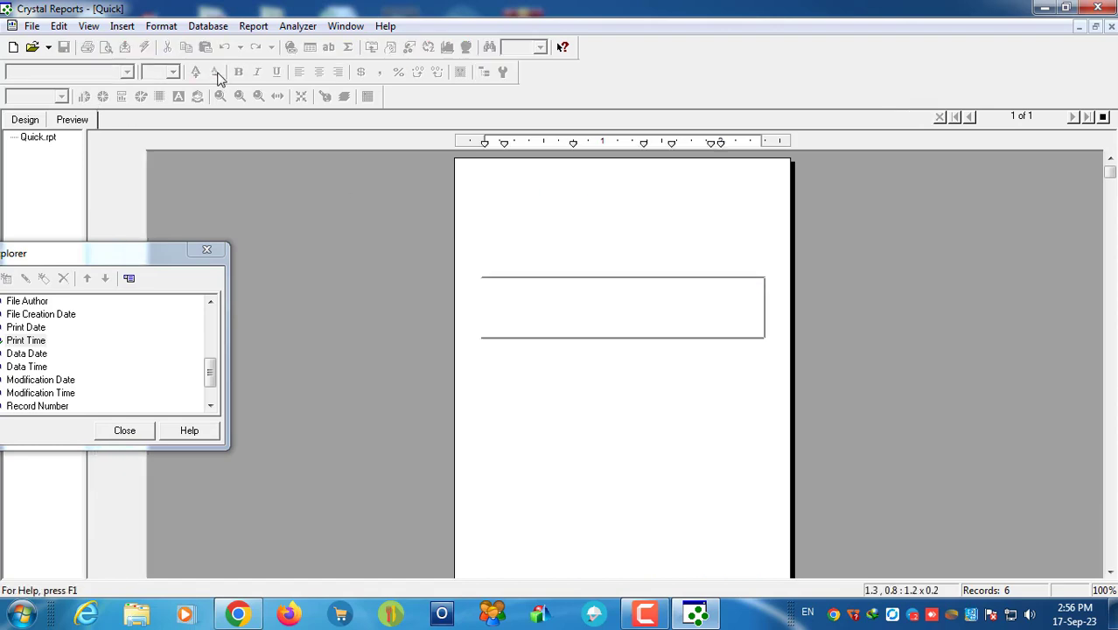
Step: Reduce the Time: label and the print time field to font size 8
left_click(700, 322)
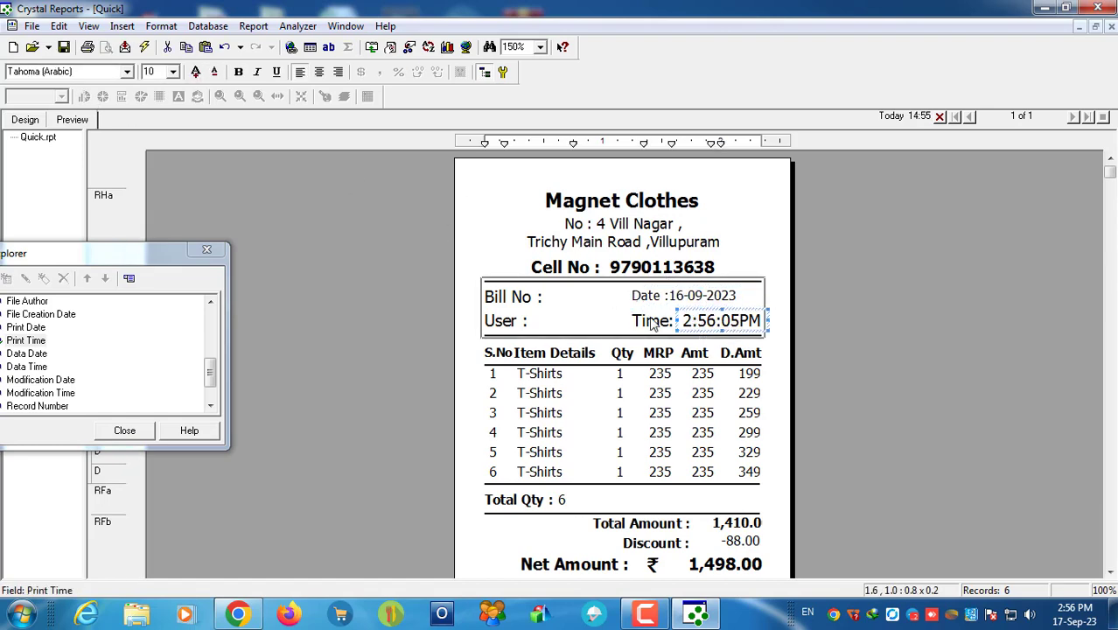
left_click(652, 324)
left_click(214, 72)
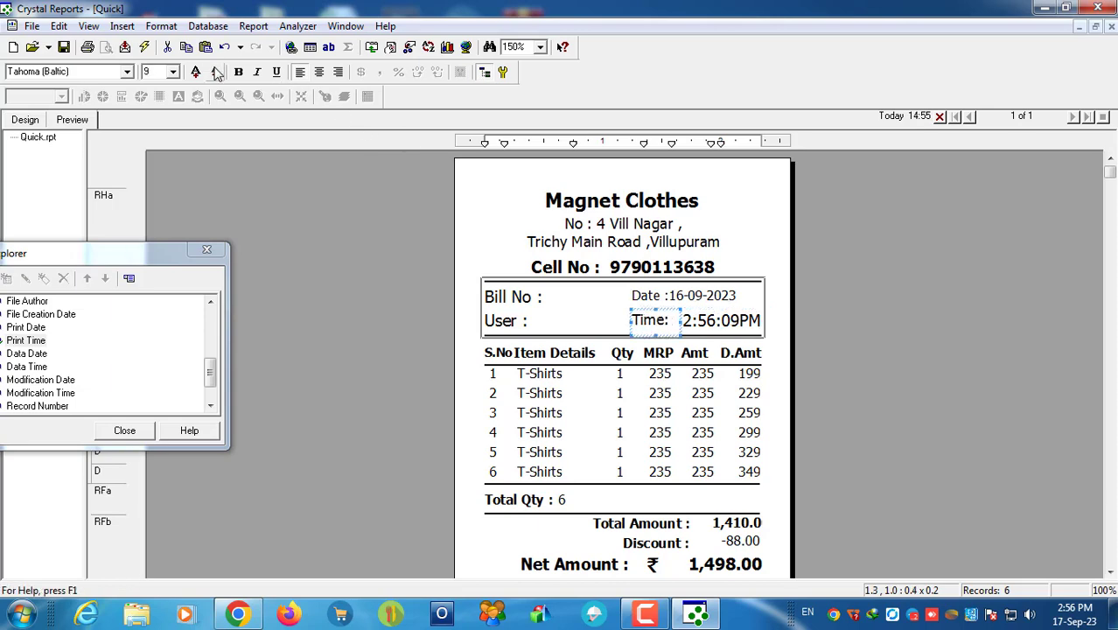
left_click(214, 72)
left_click(716, 322)
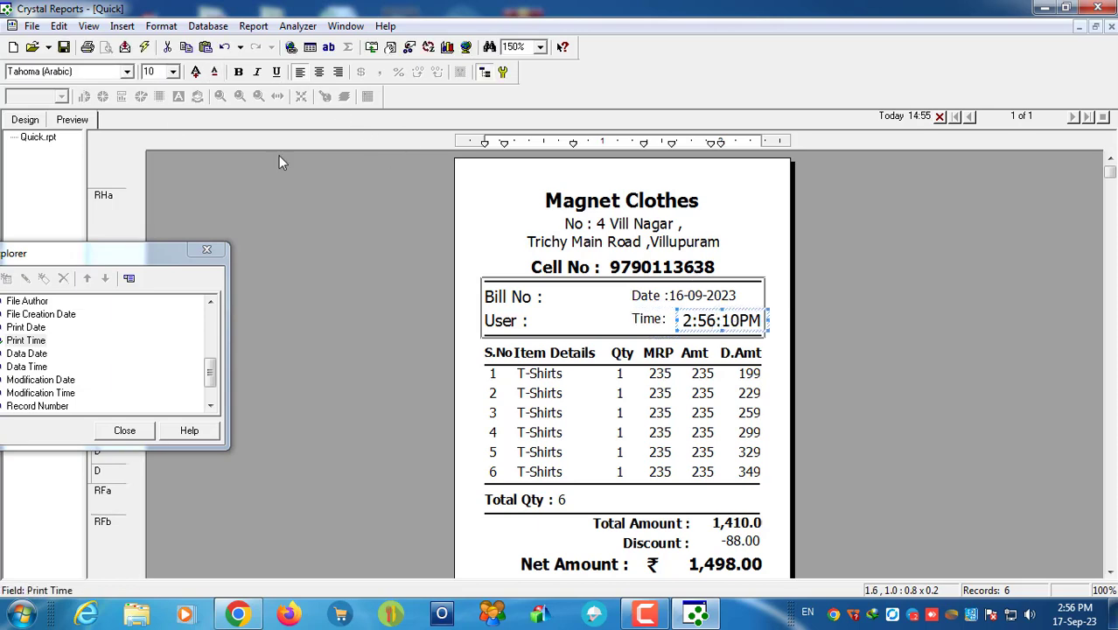
left_click(214, 72)
left_click(214, 71)
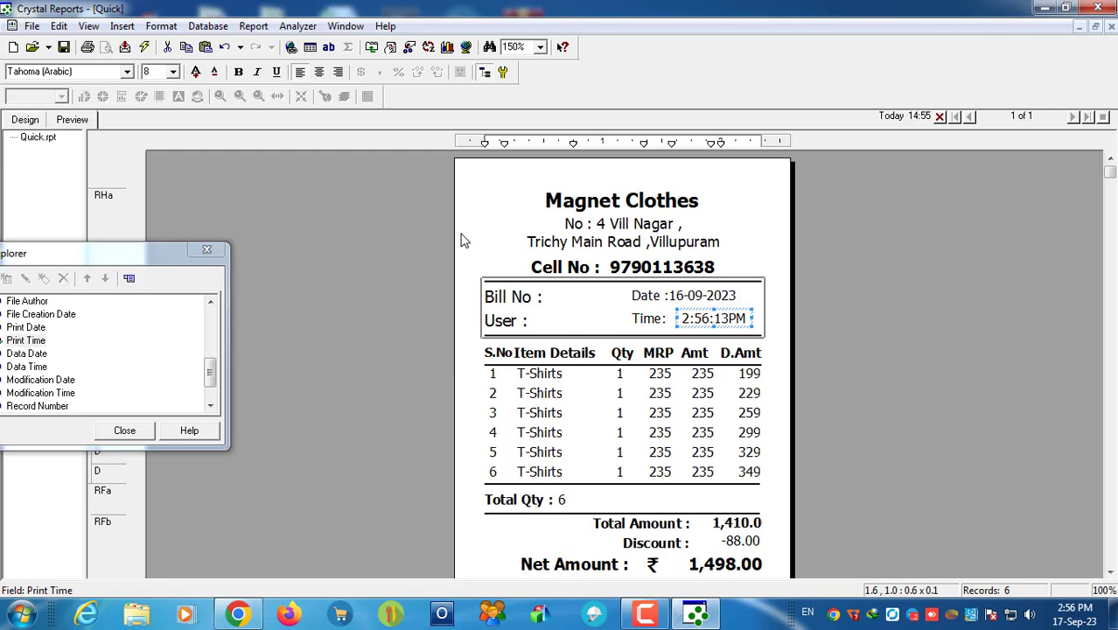
Step: Shrink the Bill No : and User : labels to size 8 and bold Bill No :
left_click(520, 295)
left_click(214, 72)
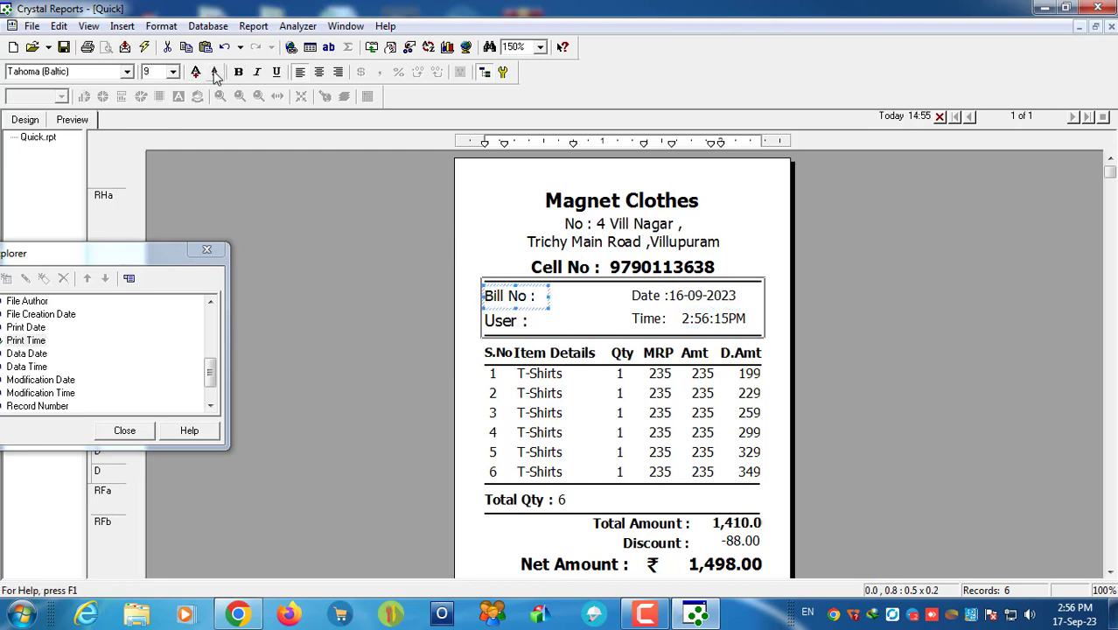
left_click(214, 72)
left_click(523, 325)
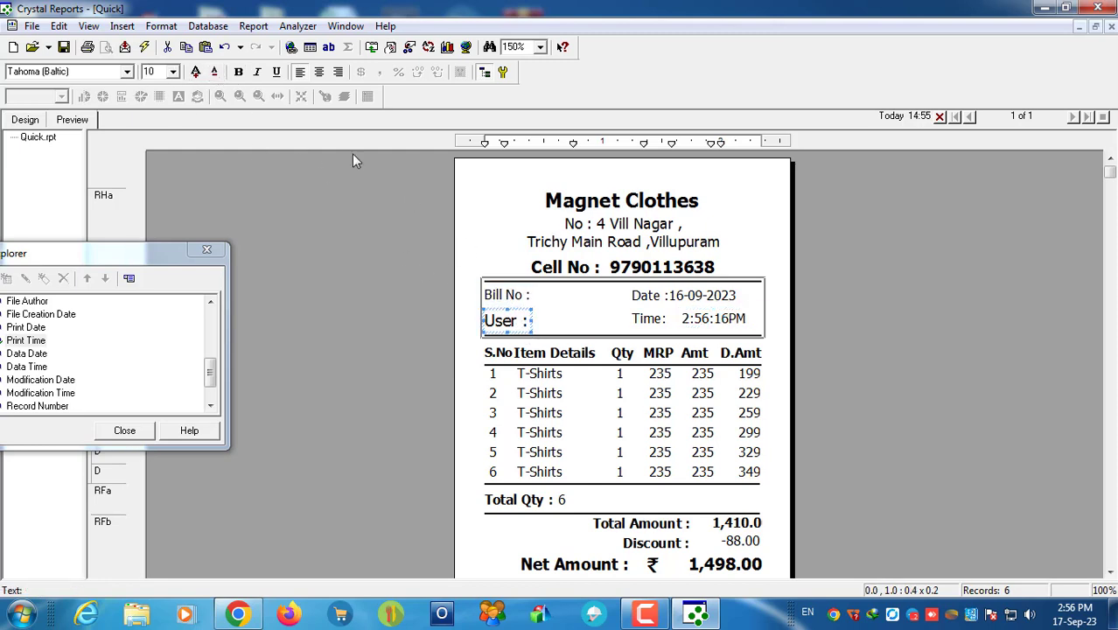
left_click(214, 72)
left_click(215, 72)
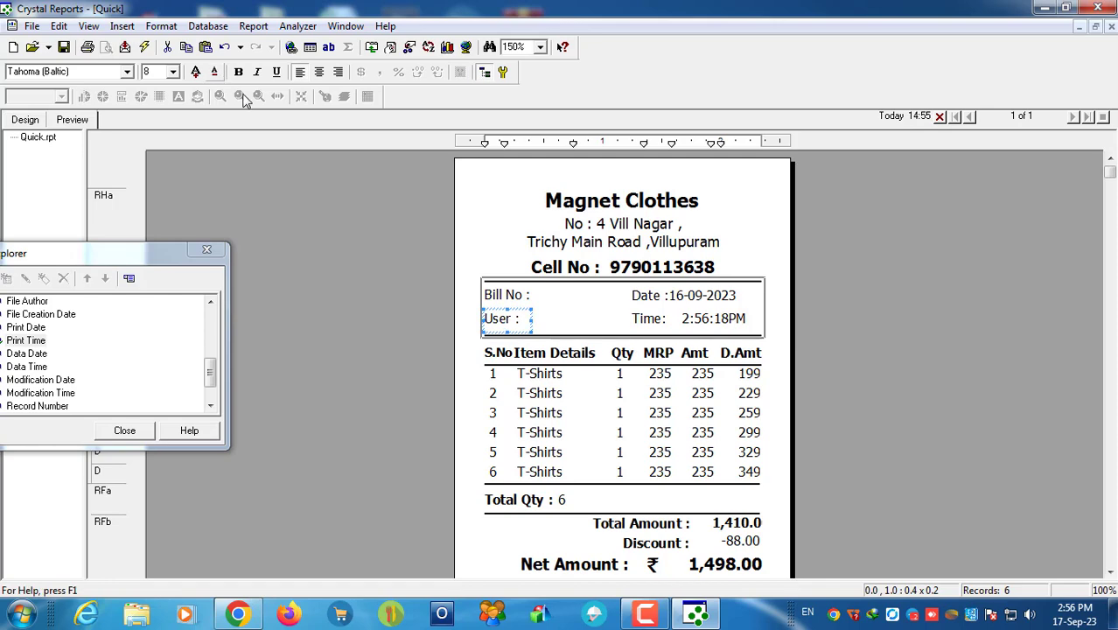
left_click(513, 299)
left_click(239, 72)
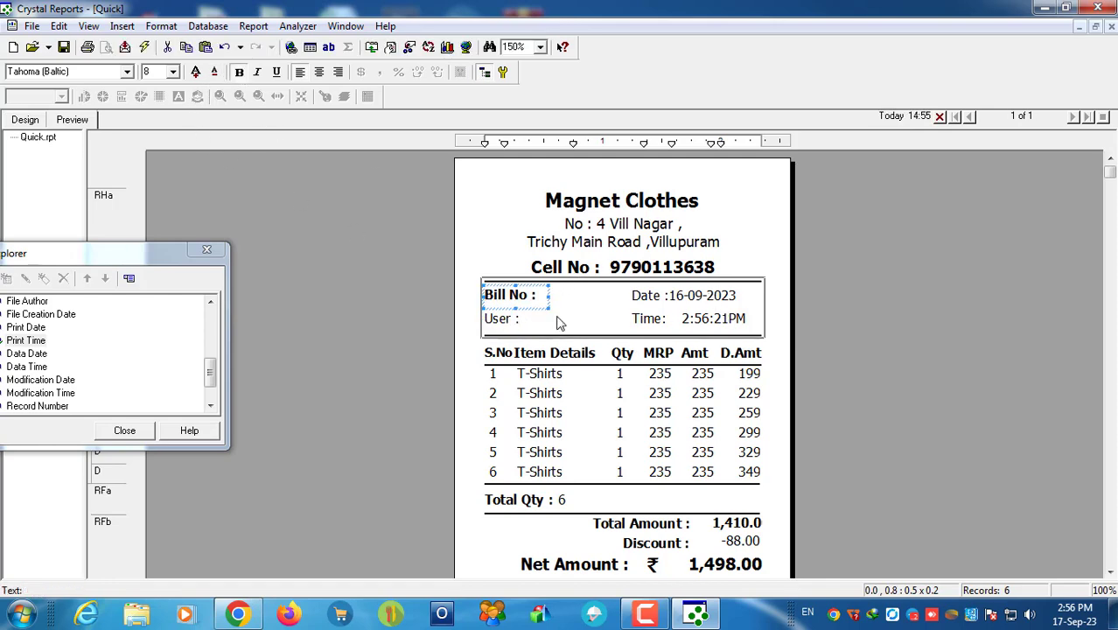
left_click(916, 274)
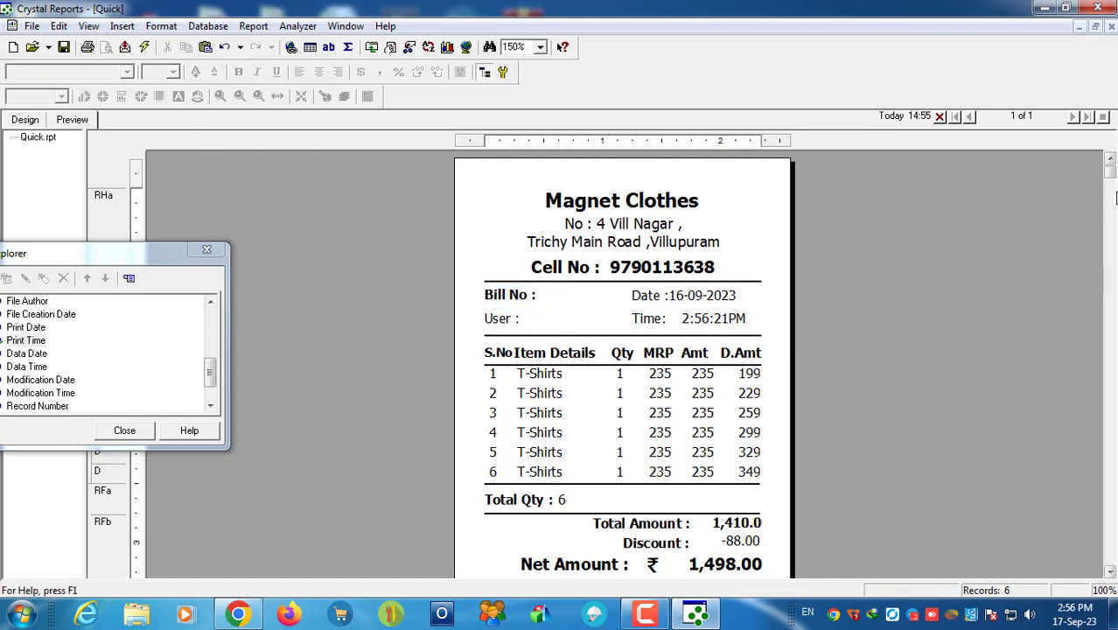
Step: Check the Discount value -88.00 and save the receipt report
scroll(756, 302, "down", 3)
scroll(751, 333, "up", 5)
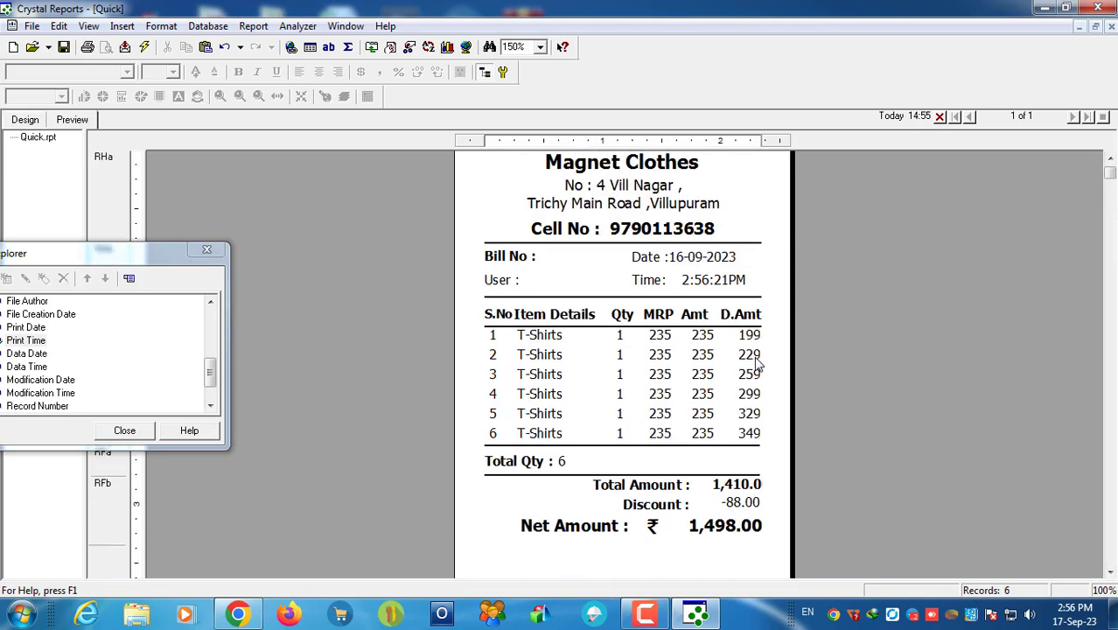
scroll(739, 324, "down", 3)
left_click(740, 468)
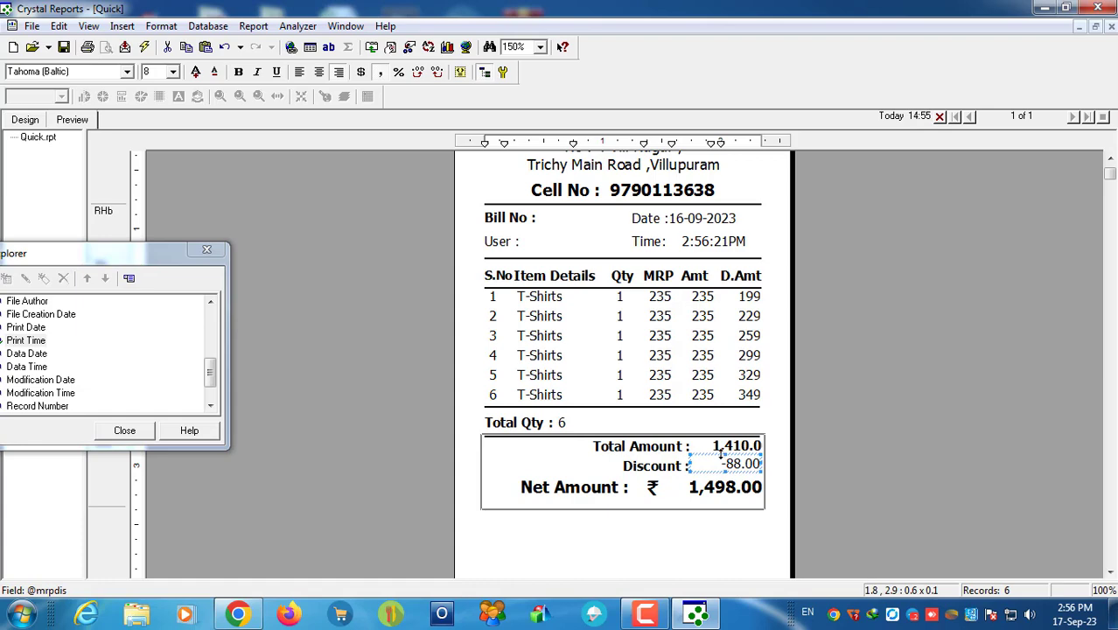
left_click(61, 49)
Step: Inspect the Amt and D.Amt columns plus the Total Amount and Discount fields
left_click(710, 278)
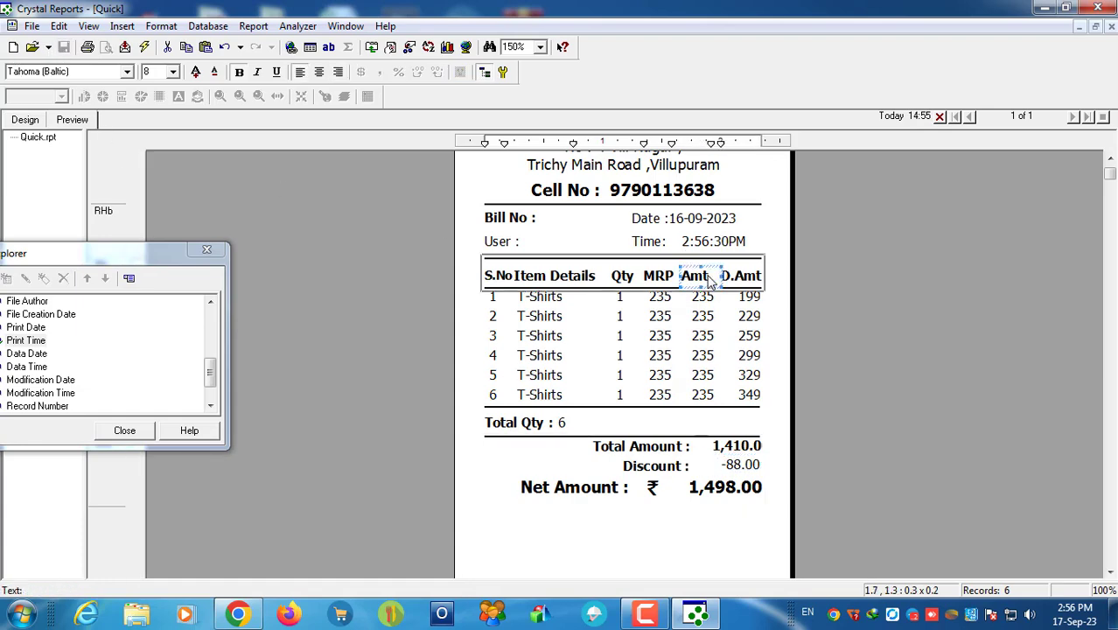
left_click(746, 278)
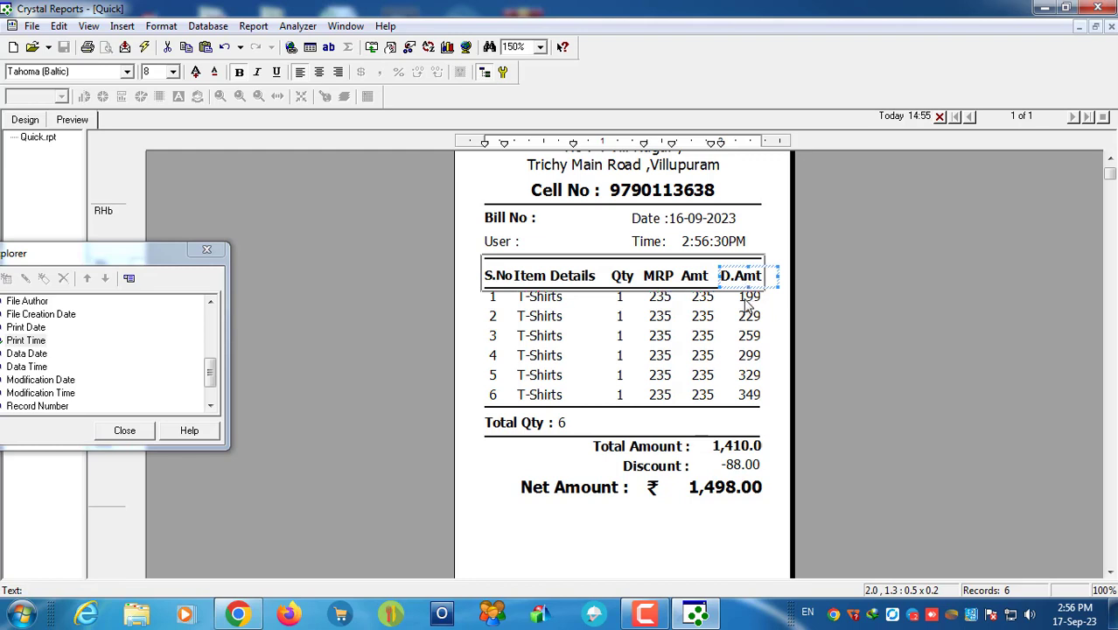
left_click(746, 299)
left_click(703, 301)
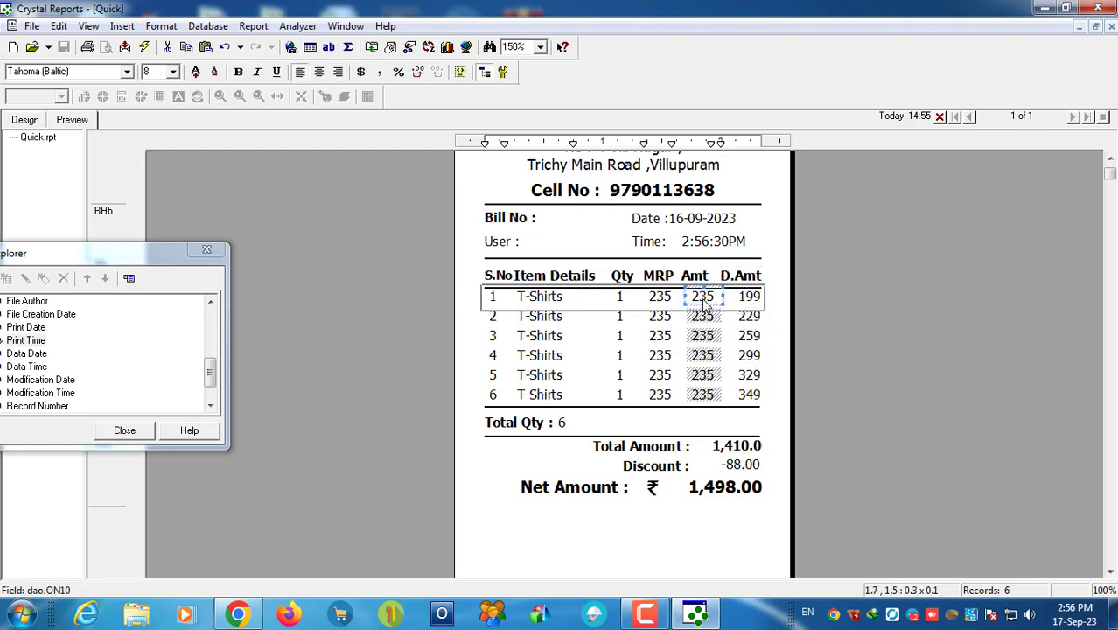
left_click(703, 280)
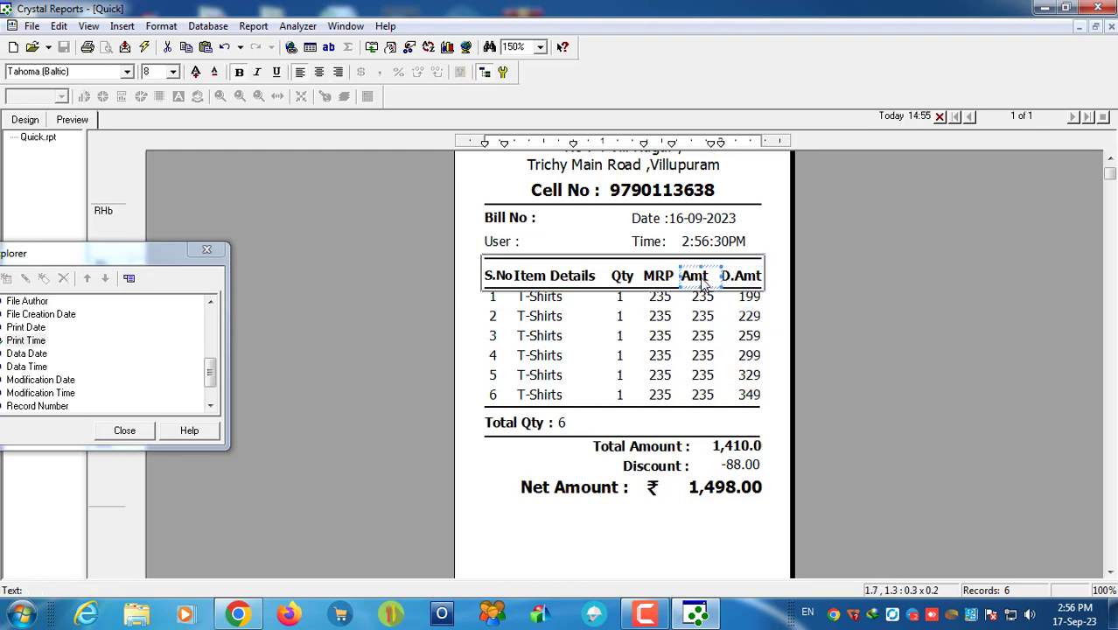
left_click(652, 308)
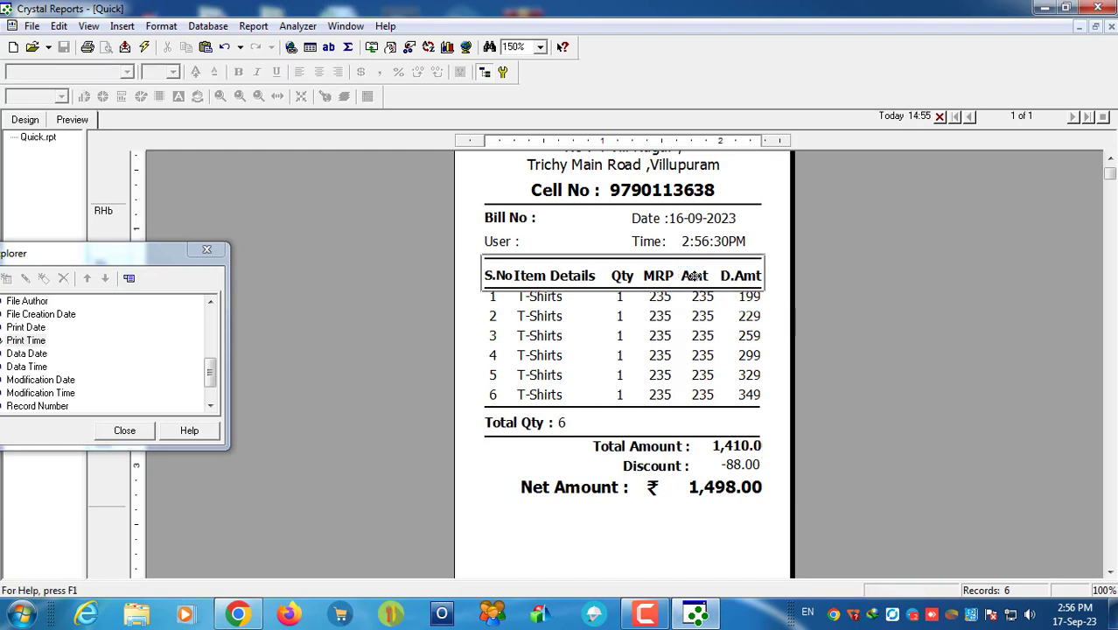
left_click(694, 275)
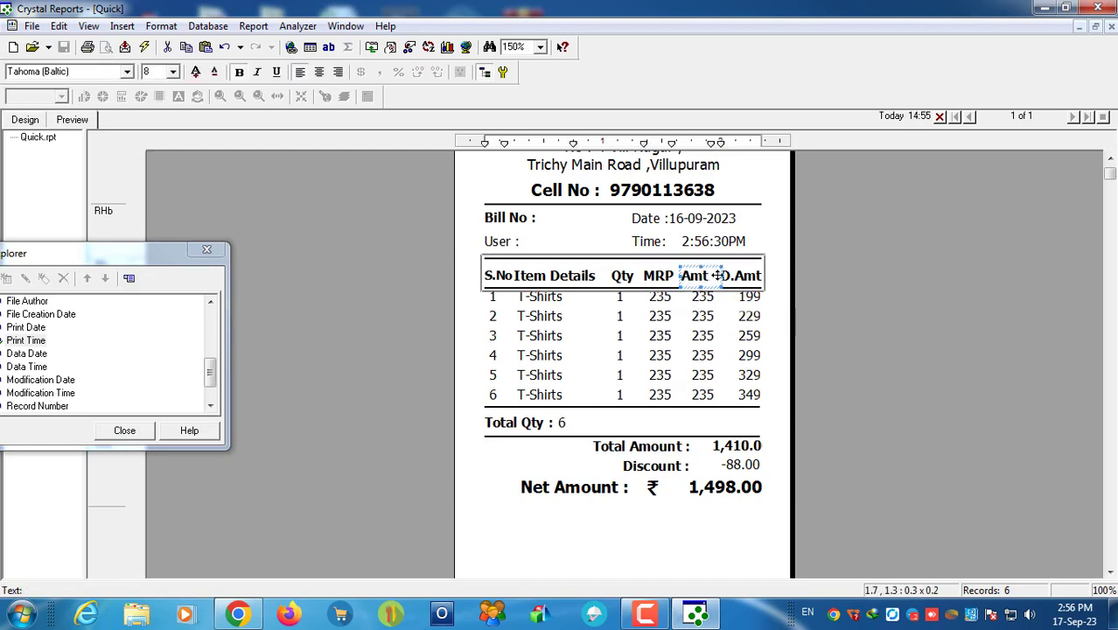
left_click(726, 450)
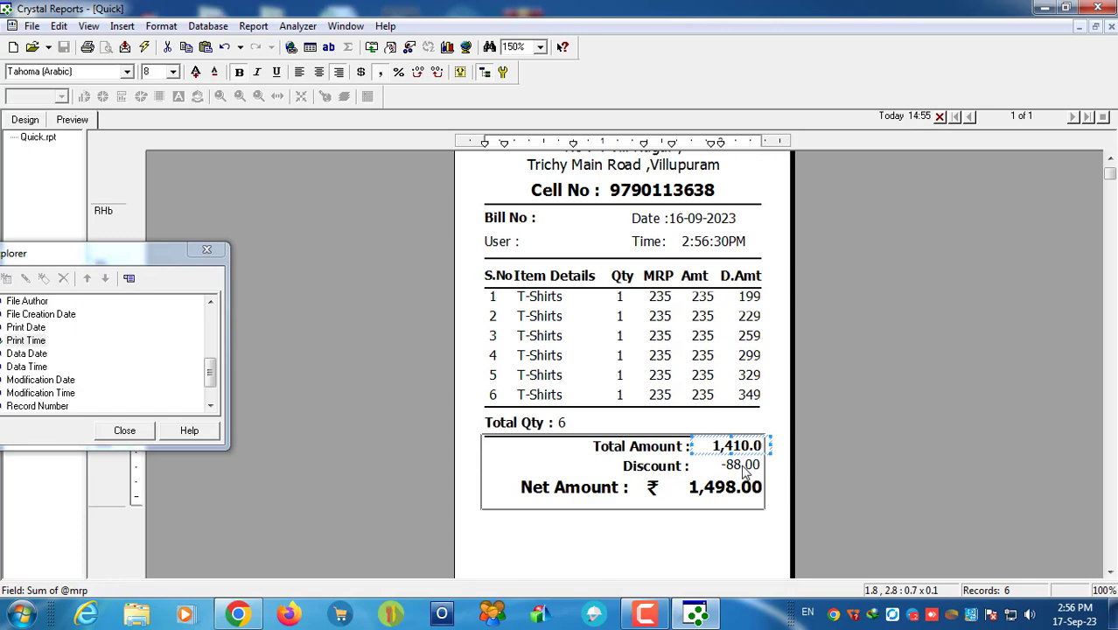
left_click(744, 471)
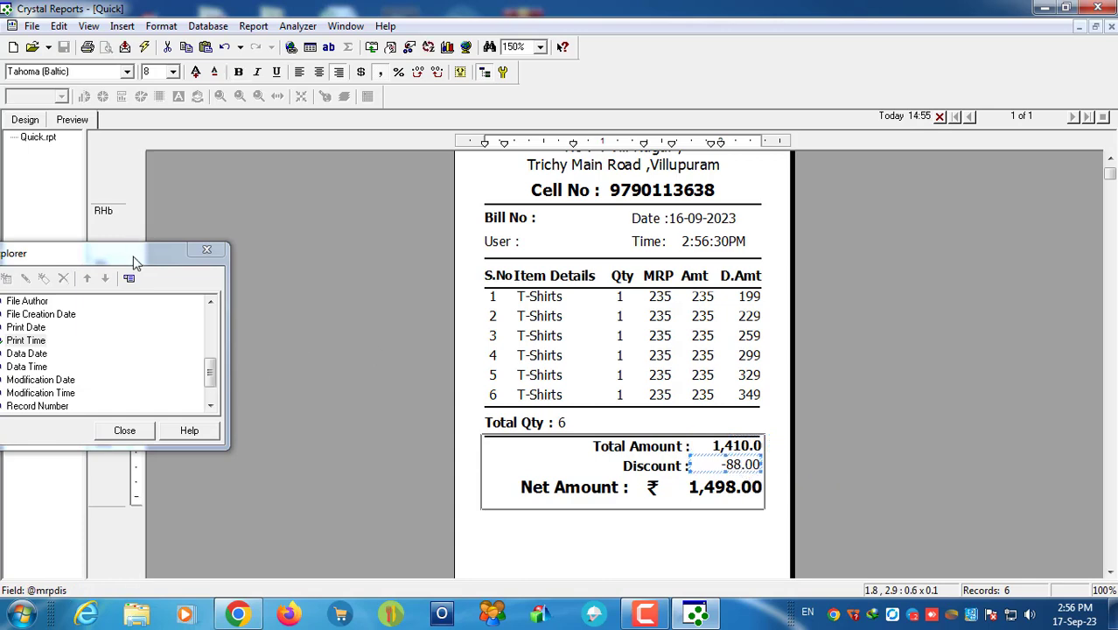
Step: Close the field list to view the fully rendered receipt
left_click_drag(136, 263, 1064, 207)
left_click(1056, 387)
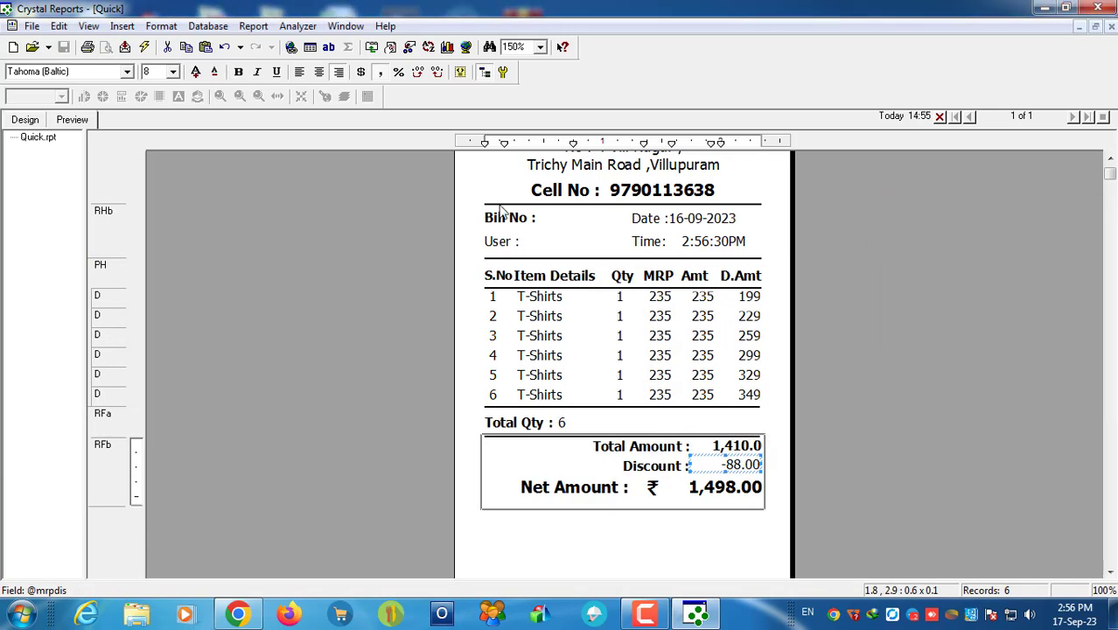
left_click(618, 535)
scroll(618, 490, "up", 2)
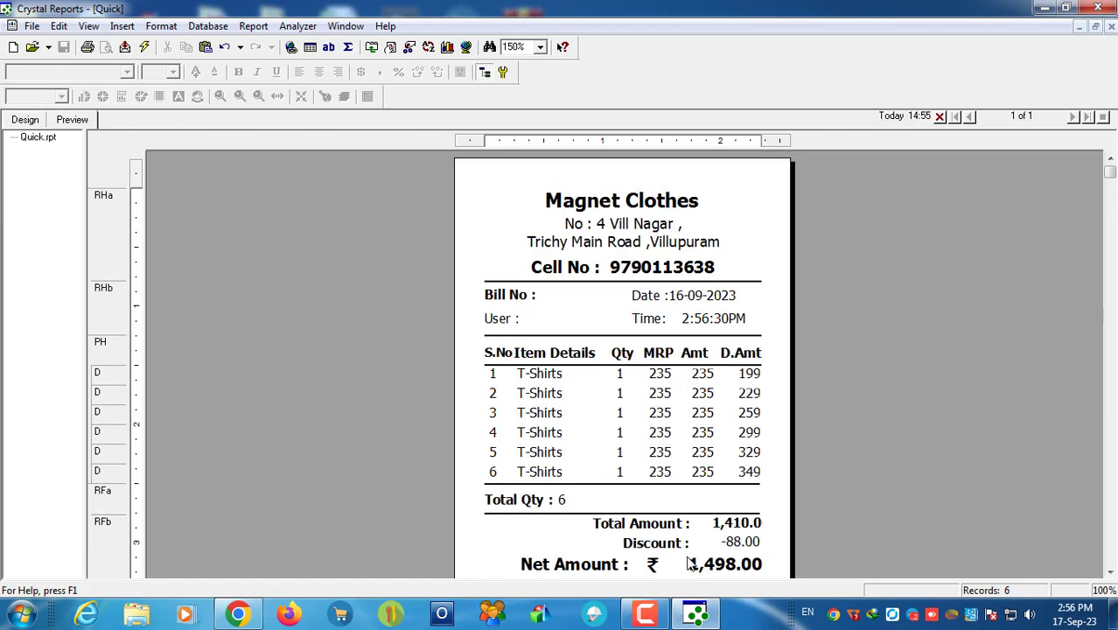
left_click(31, 26)
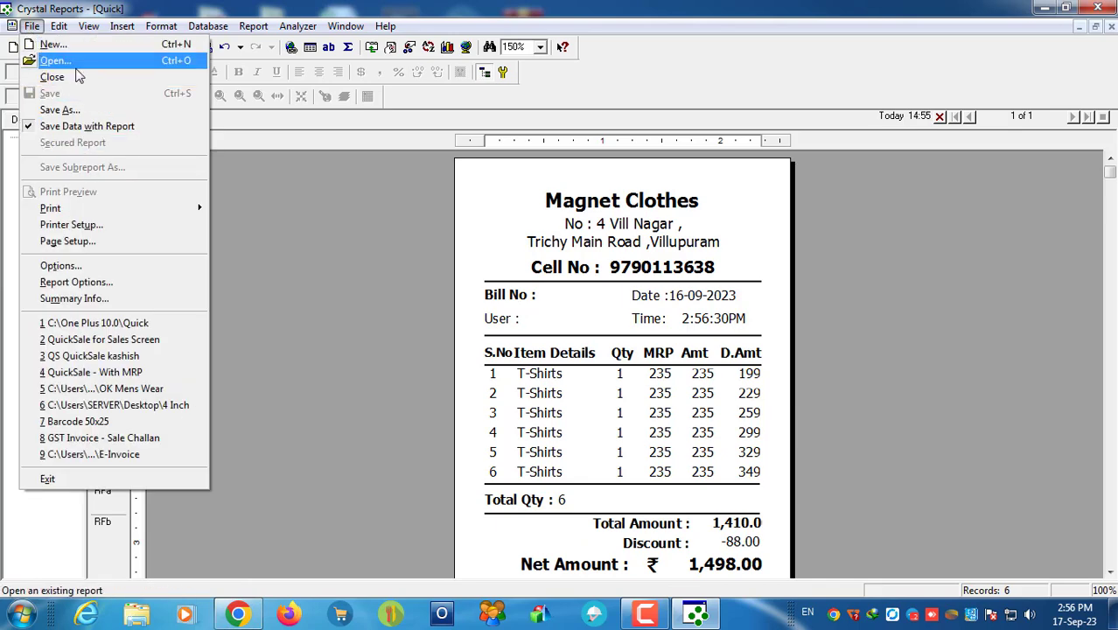
left_click(74, 61)
scroll(796, 319, "down", 6)
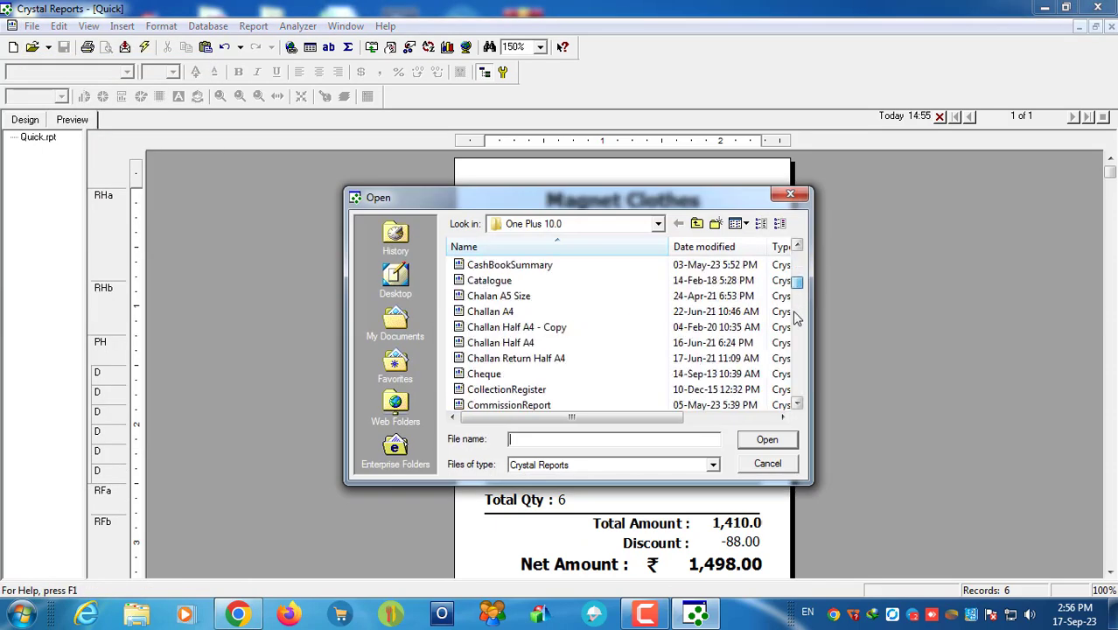
scroll(796, 319, "down", 15)
scroll(796, 319, "up", 8)
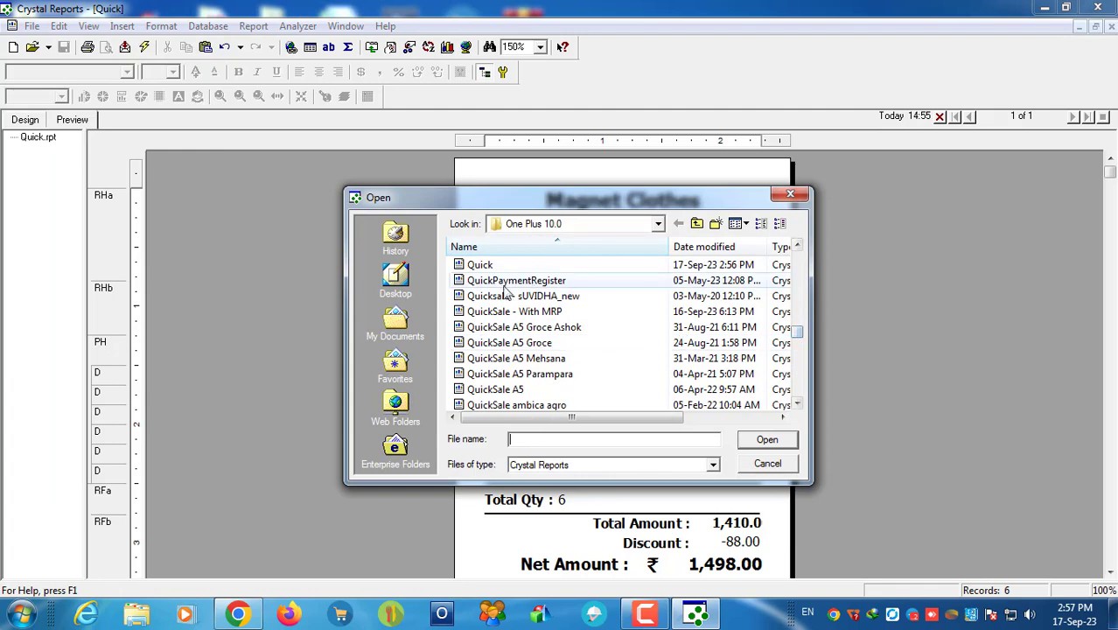
double_click(506, 296)
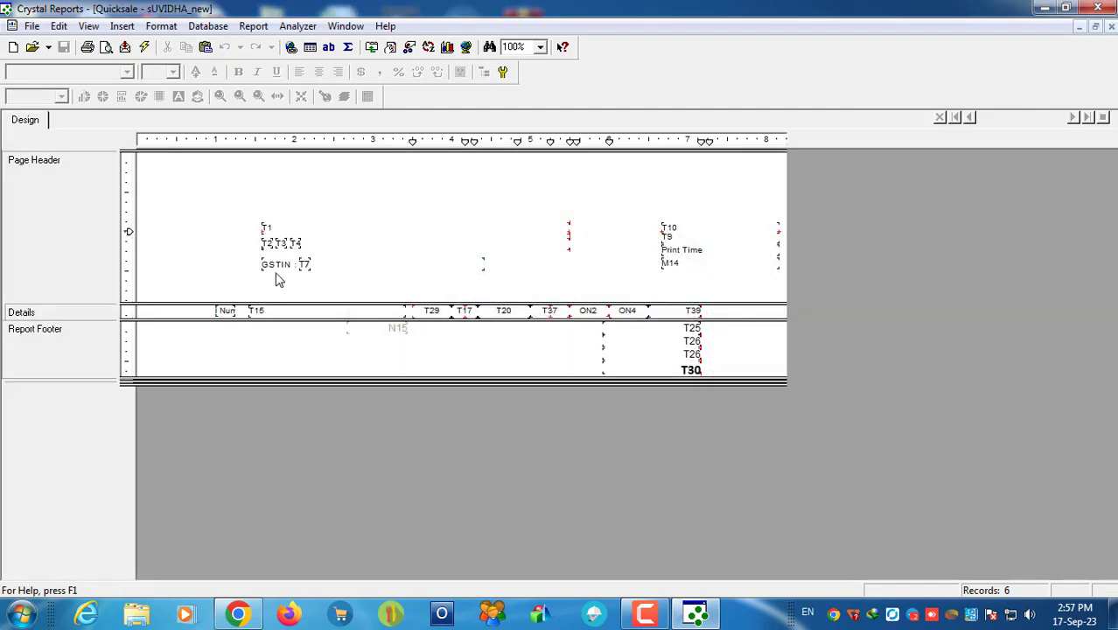
left_click(683, 232)
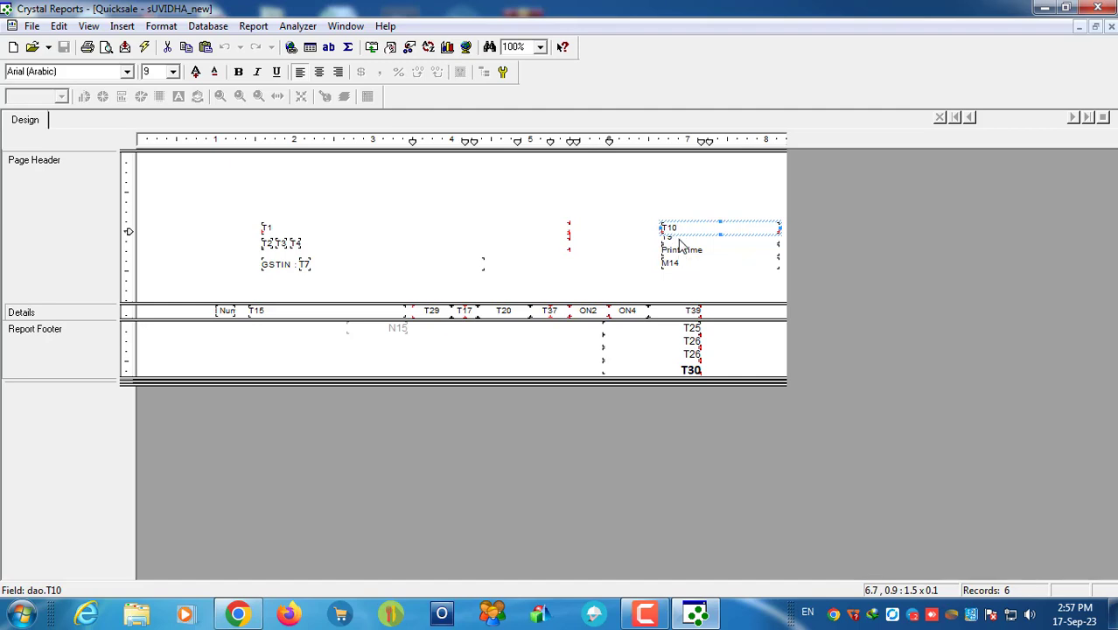
left_click(679, 239)
left_click(306, 272)
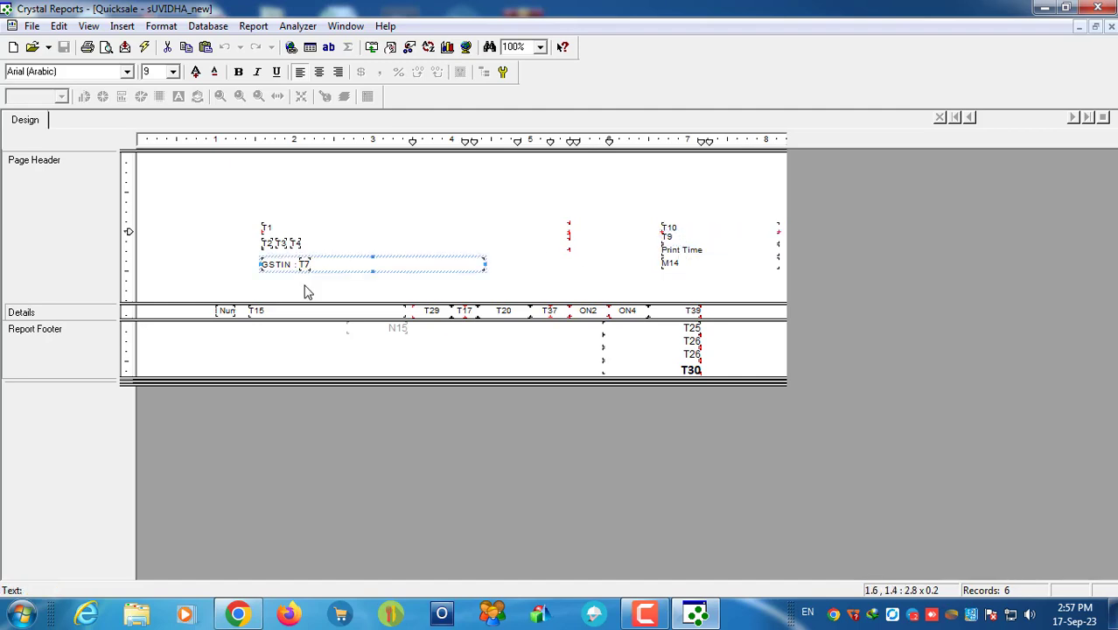
left_click(1094, 27)
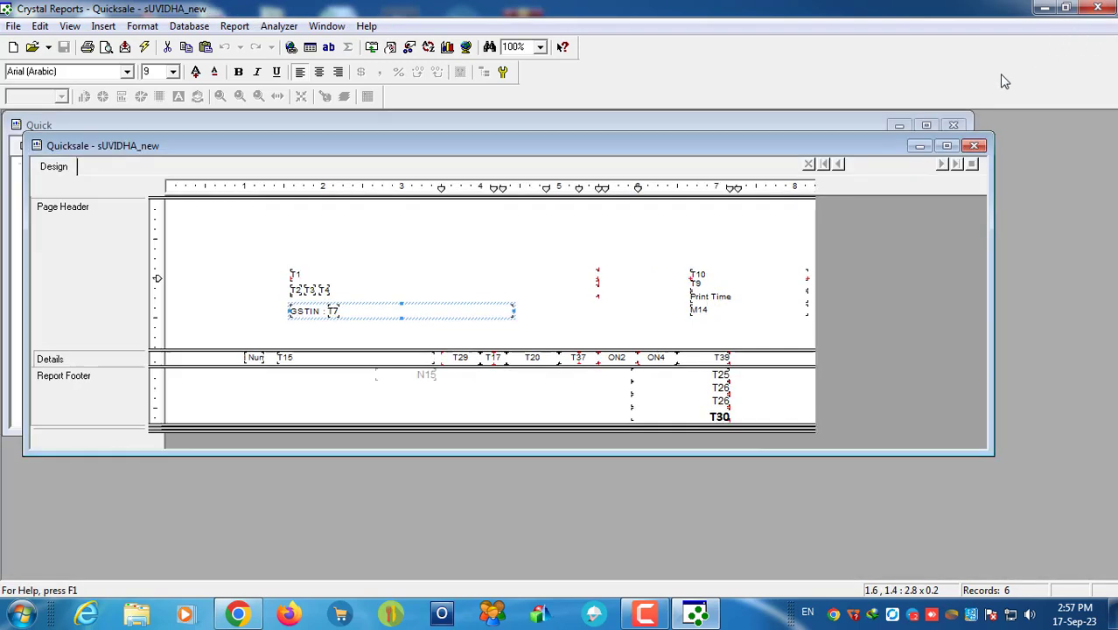
left_click(976, 146)
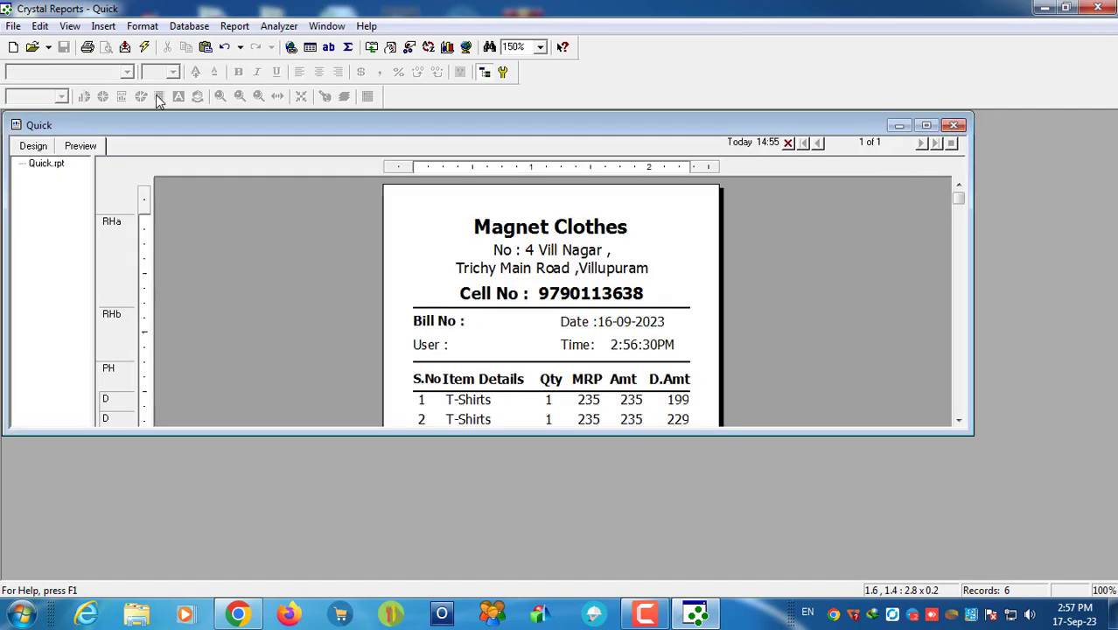
Step: Place the dao field T10 right after the Bill No : caption and adjust its height
left_click(291, 48)
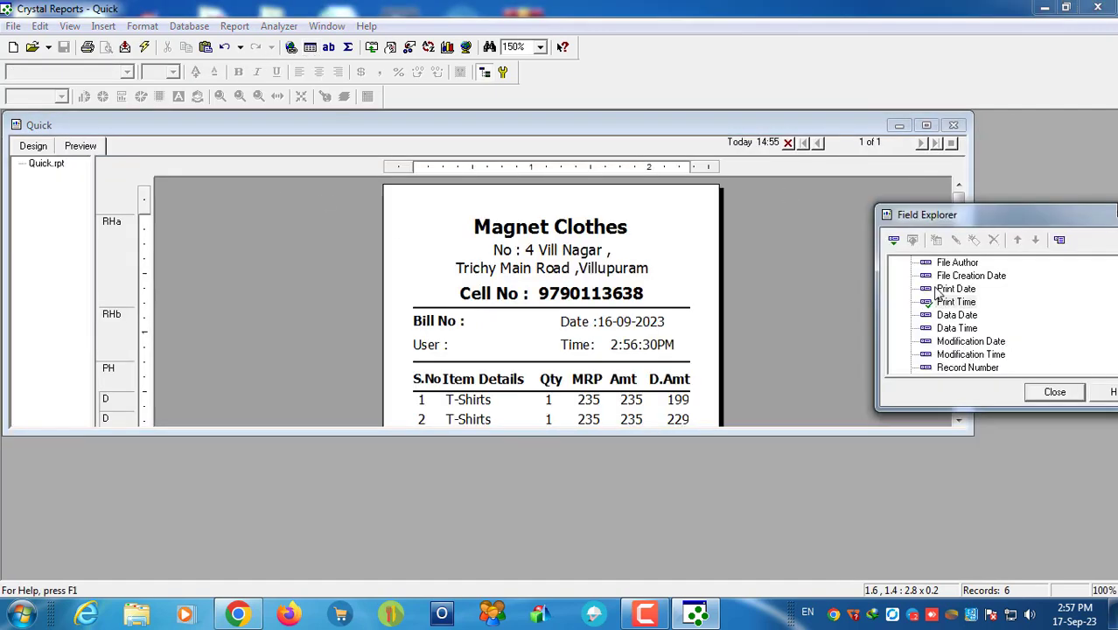
left_click_drag(978, 218, 792, 268)
left_click_drag(952, 382, 952, 317)
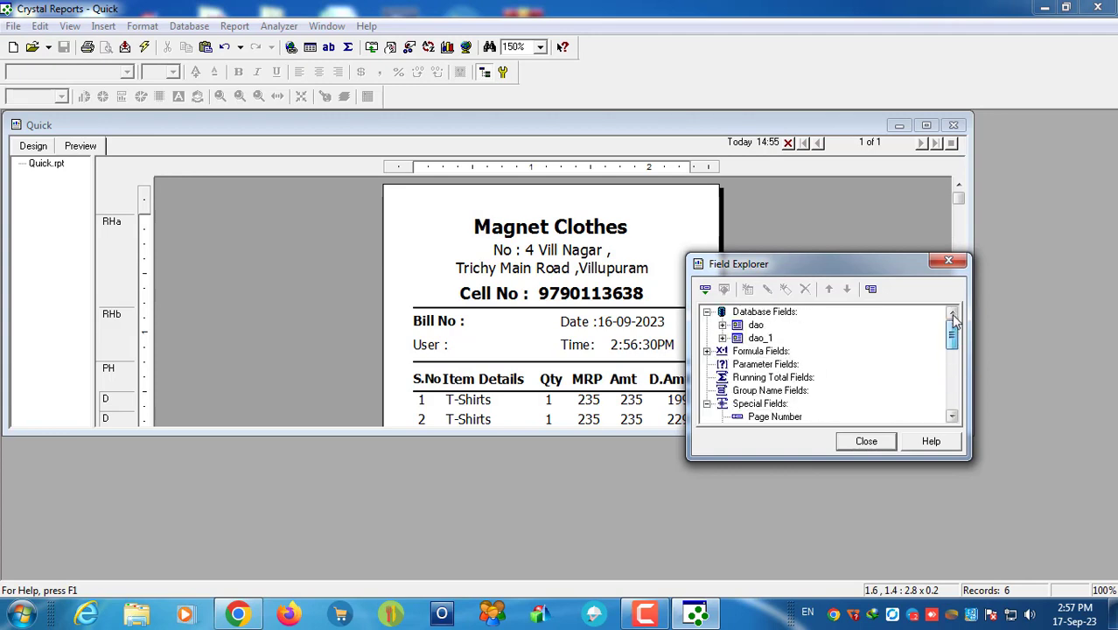
left_click(723, 324)
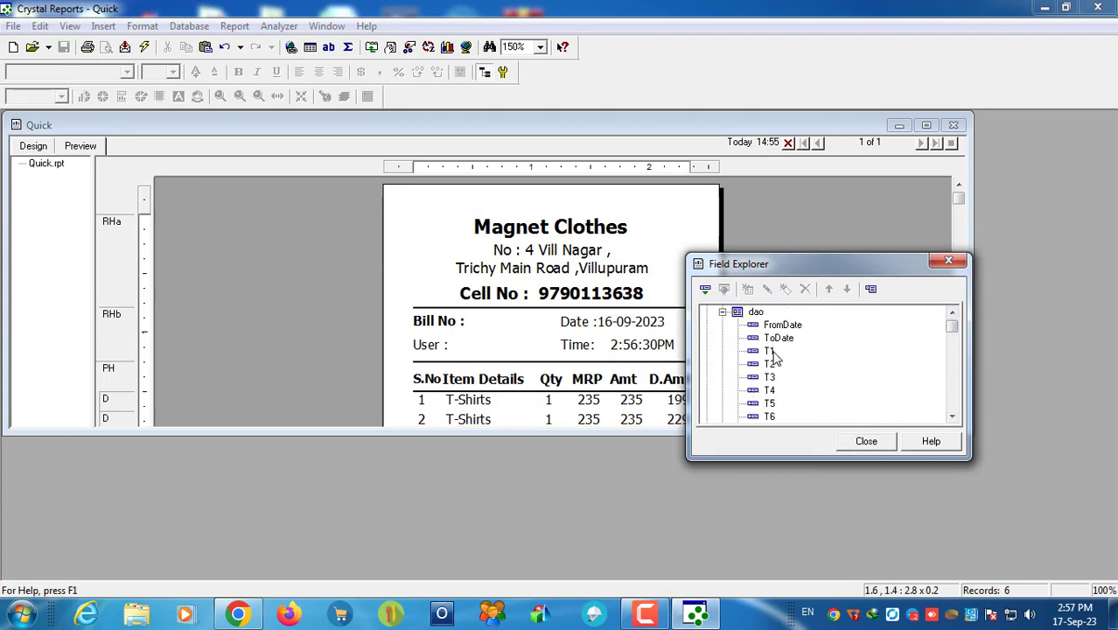
left_click(770, 351)
scroll(790, 371, "down", 3)
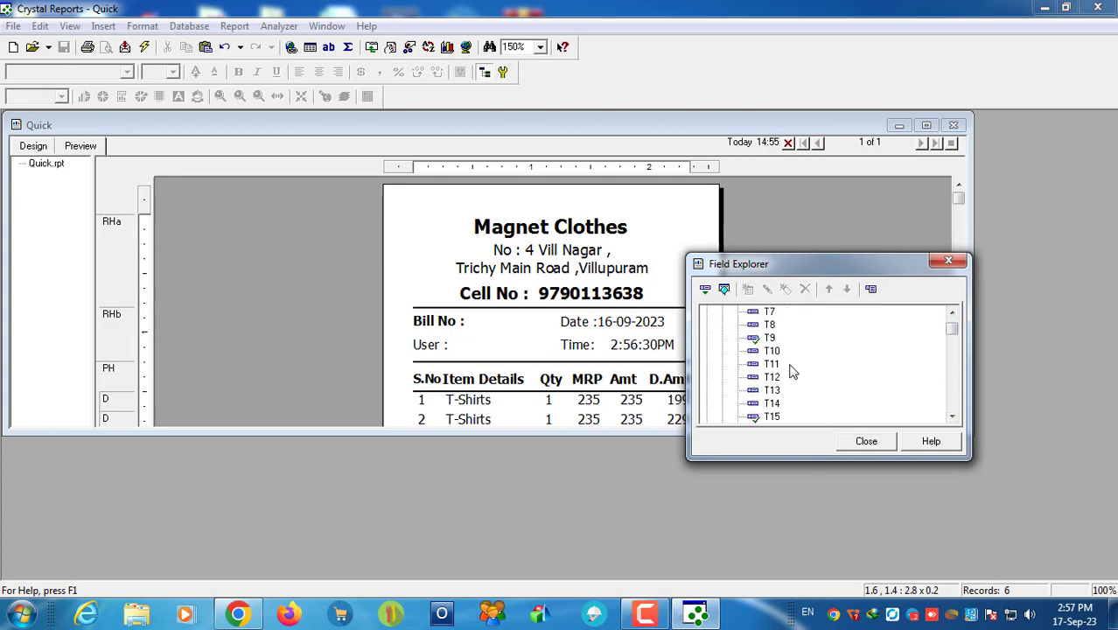
left_click_drag(773, 351, 475, 320)
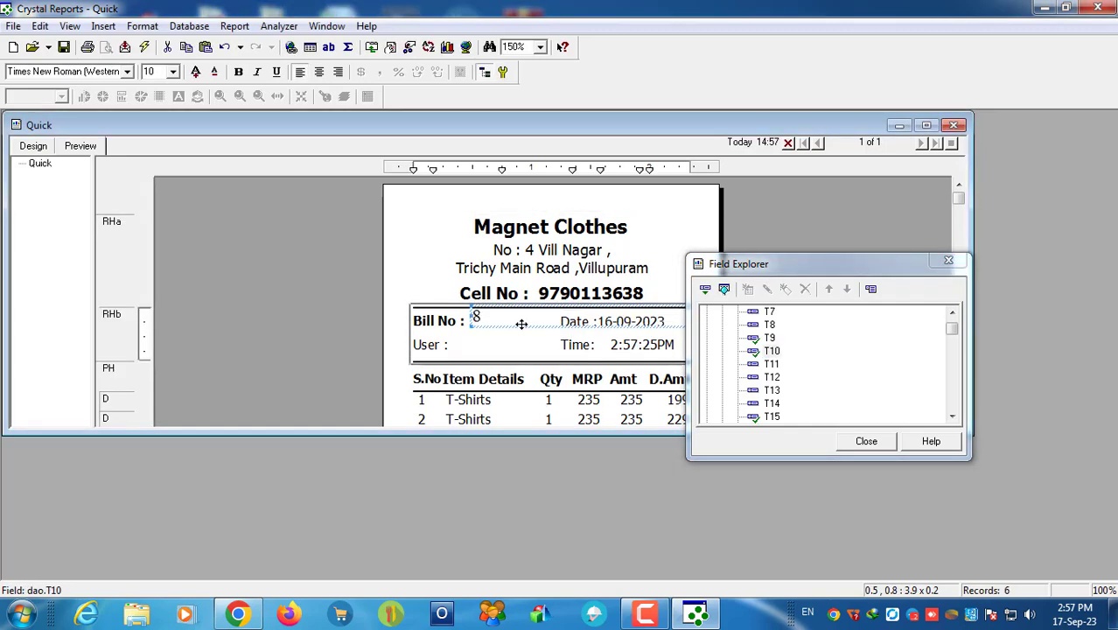
left_click(867, 442)
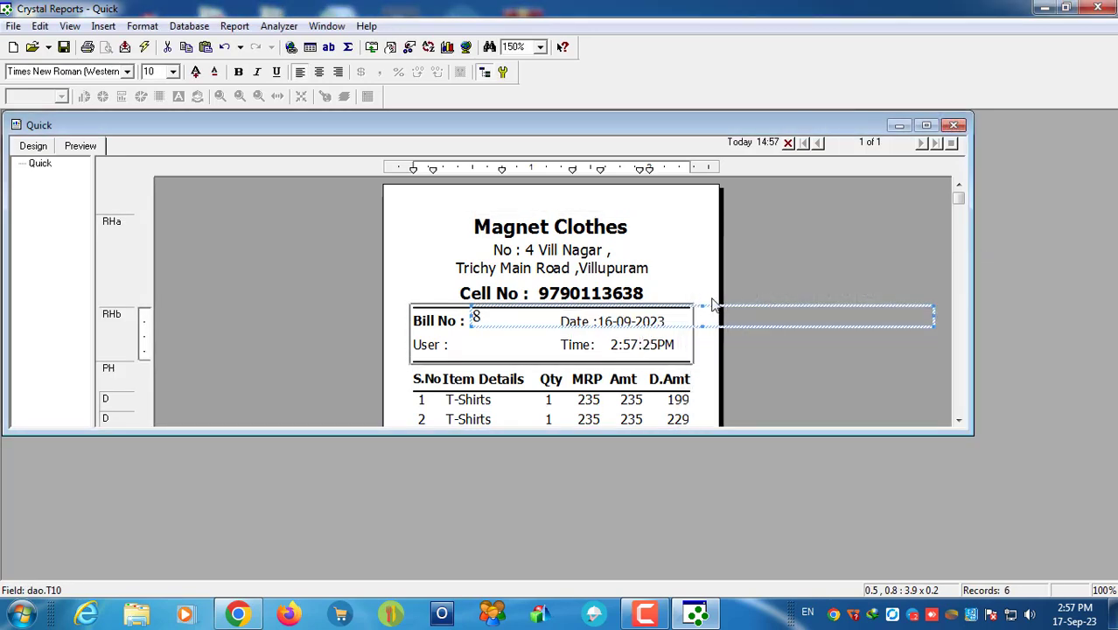
left_click_drag(700, 305, 701, 331)
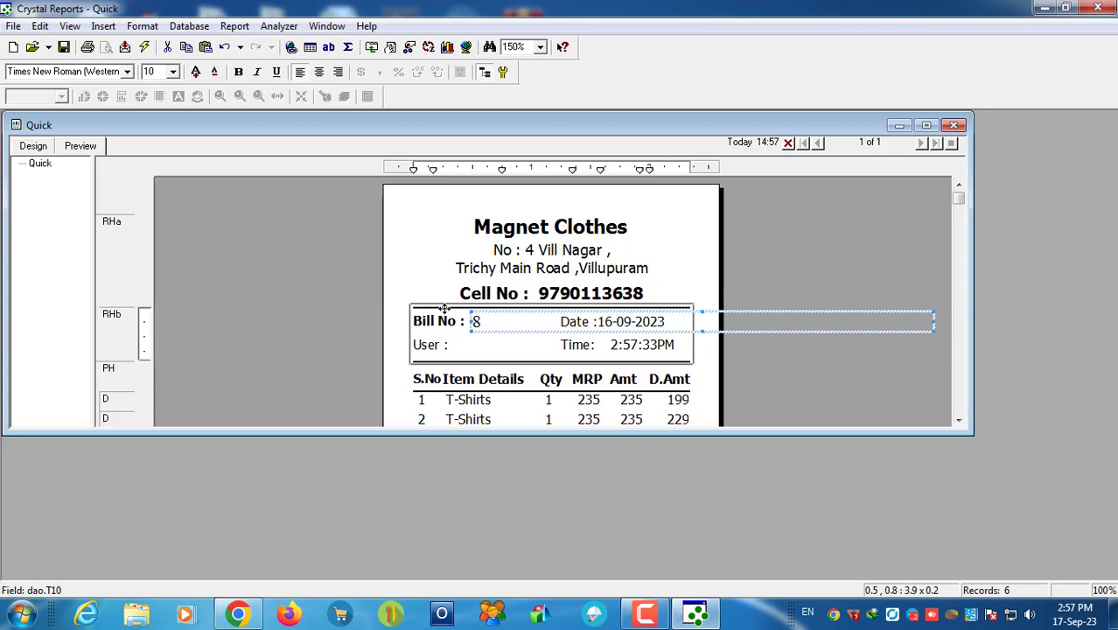
Step: Format the bill number field in bold Tahoma (Baltic)
left_click(55, 70)
type("Tahoma")
key("Return")
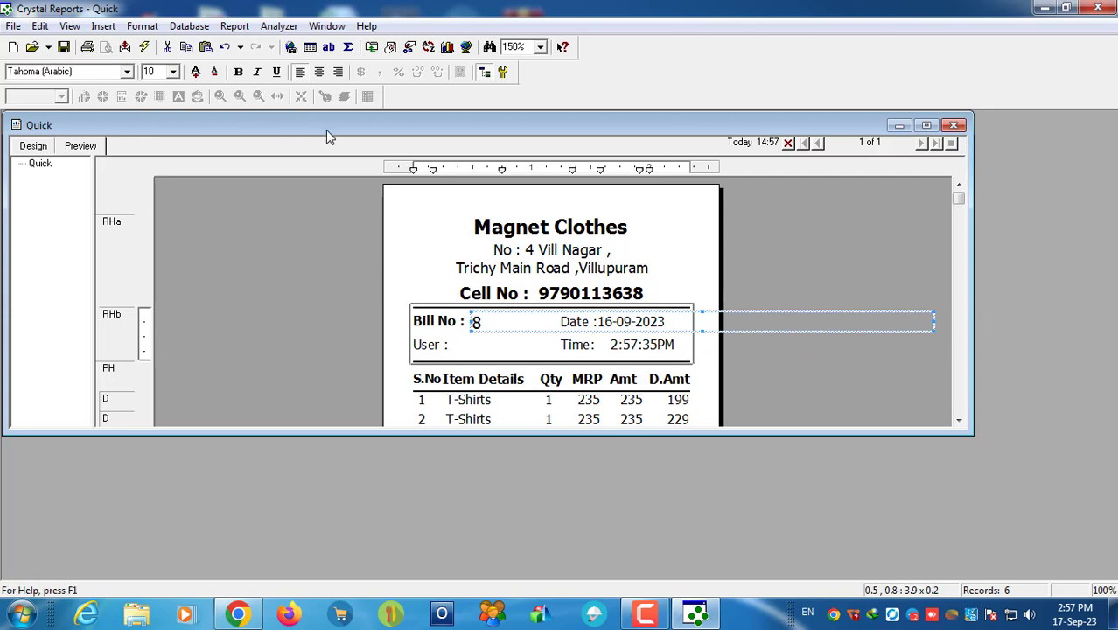
left_click(127, 72)
left_click(44, 98)
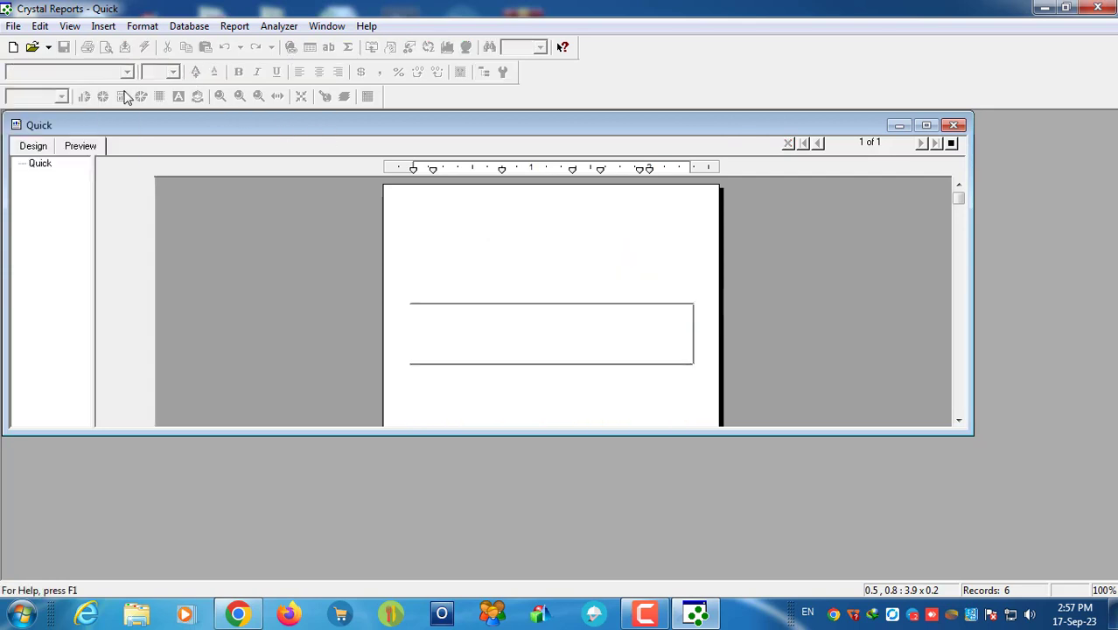
left_click(239, 74)
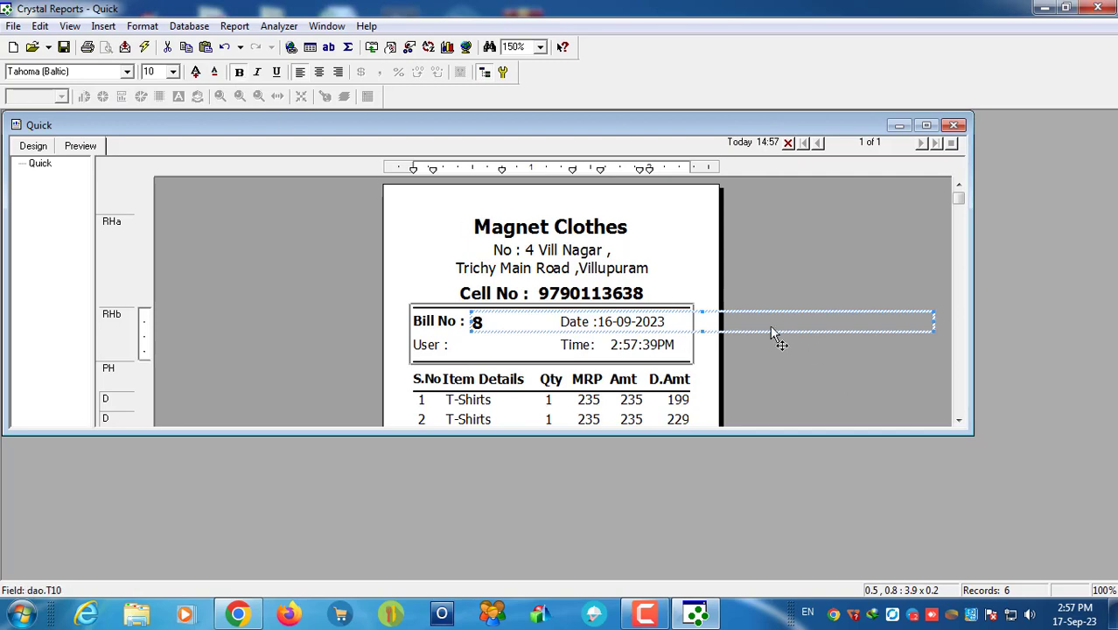
left_click_drag(702, 309, 707, 310)
left_click(796, 360)
left_click(480, 321)
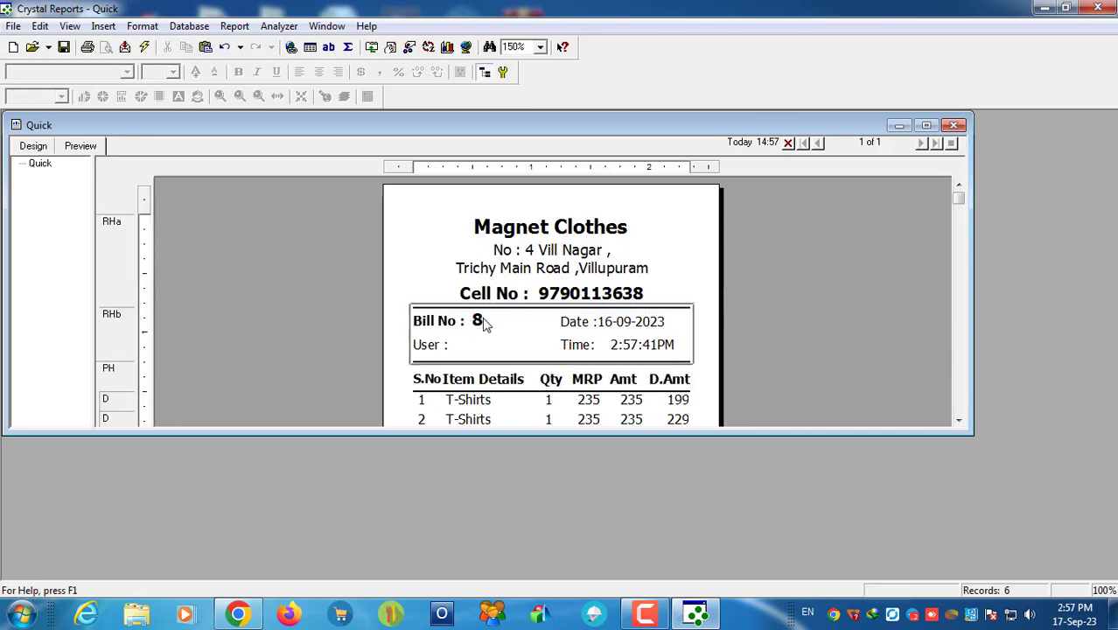
Step: Narrow the bill number field to stop before Date and reduce its font to size 8
left_click_drag(936, 325, 556, 322)
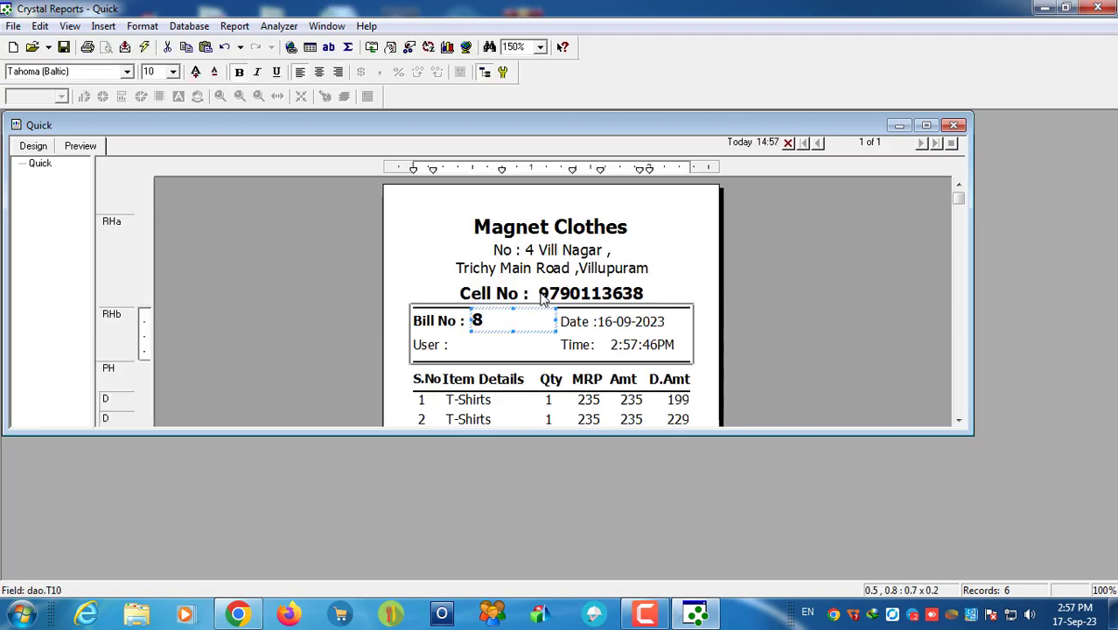
left_click(215, 74)
left_click(215, 74)
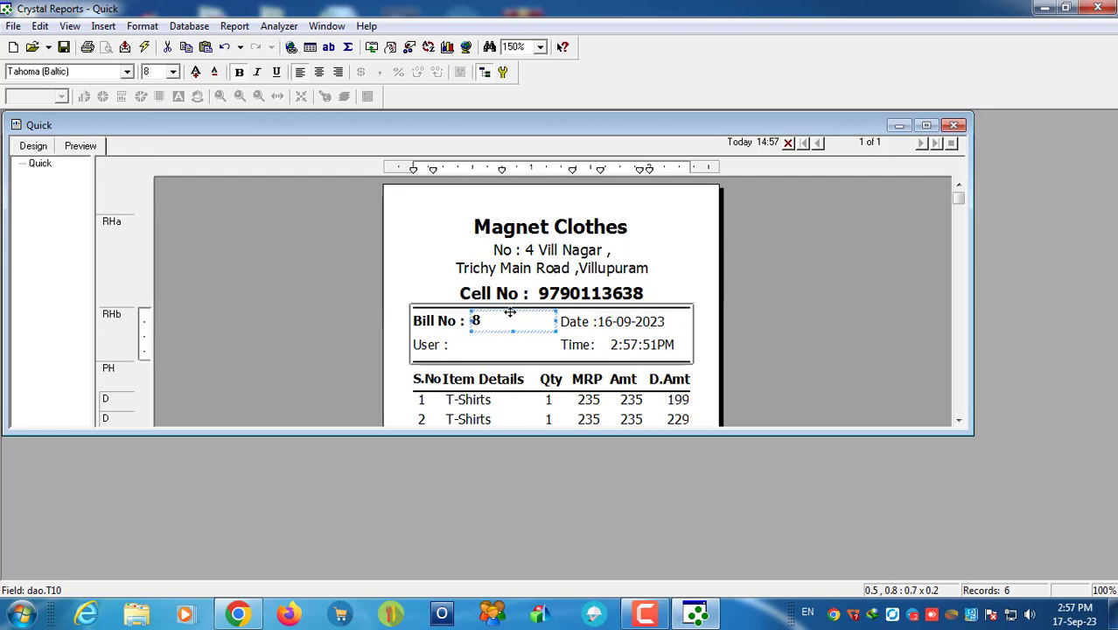
Step: Check the receipt header at 300% zoom and save the Quick report
left_click(540, 48)
left_click(516, 70)
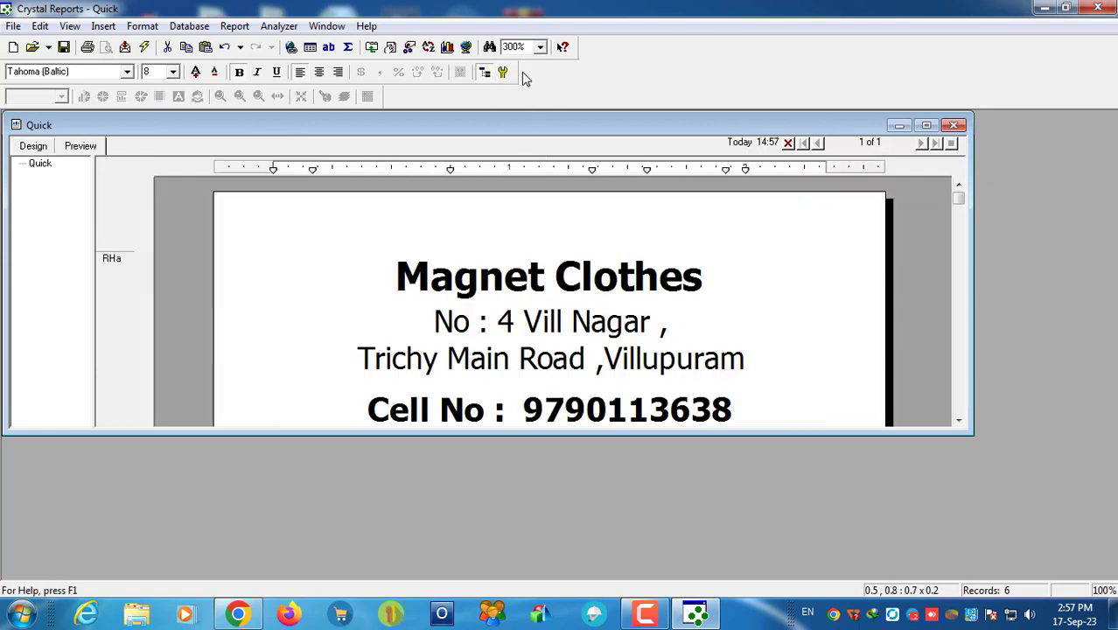
scroll(654, 322, "down", 2)
scroll(613, 333, "down", 2)
left_click(461, 352)
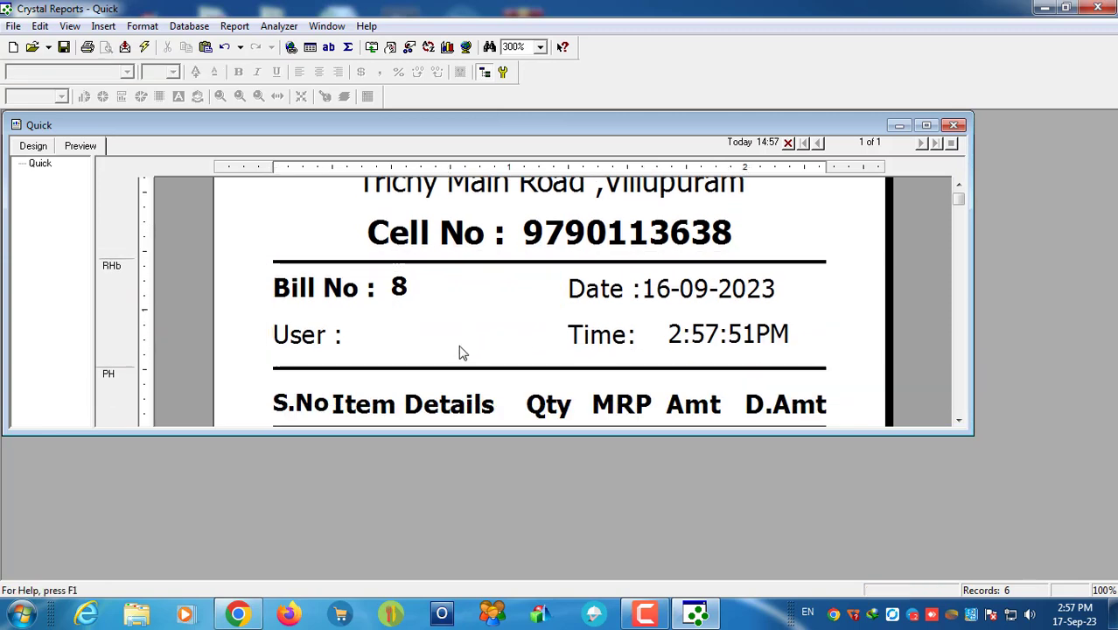
scroll(456, 350, "down", 1)
left_click(289, 300)
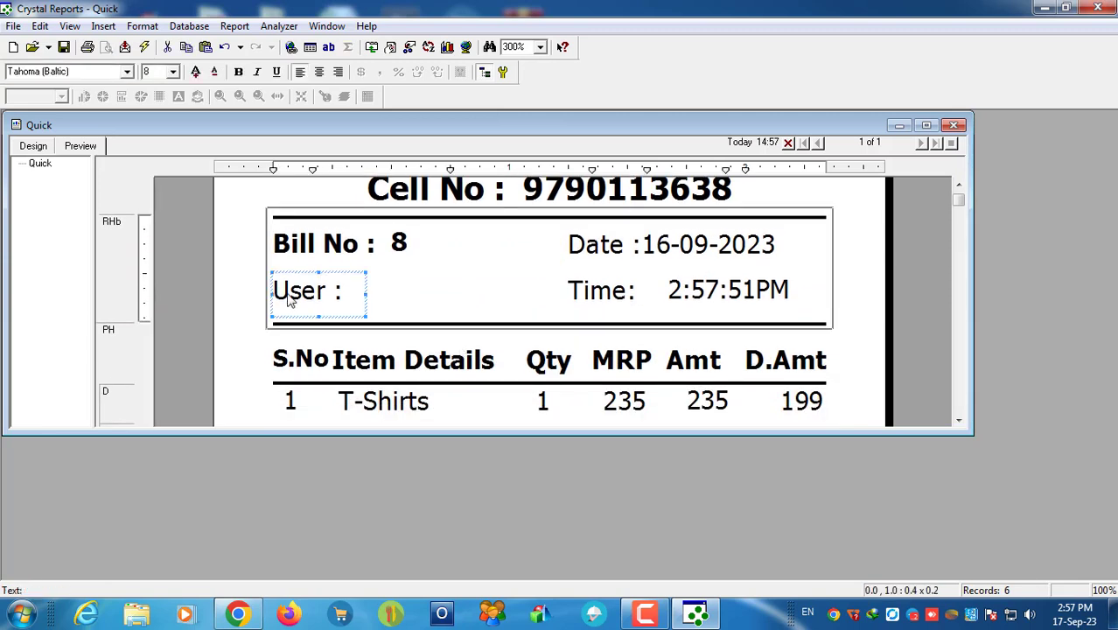
left_click(936, 314)
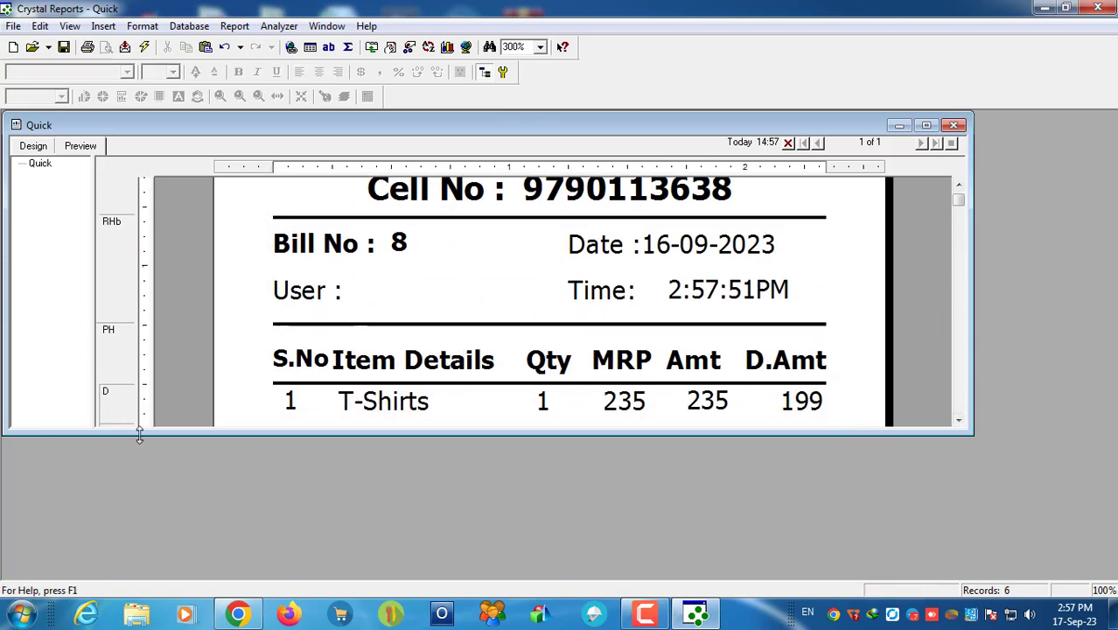
left_click(63, 46)
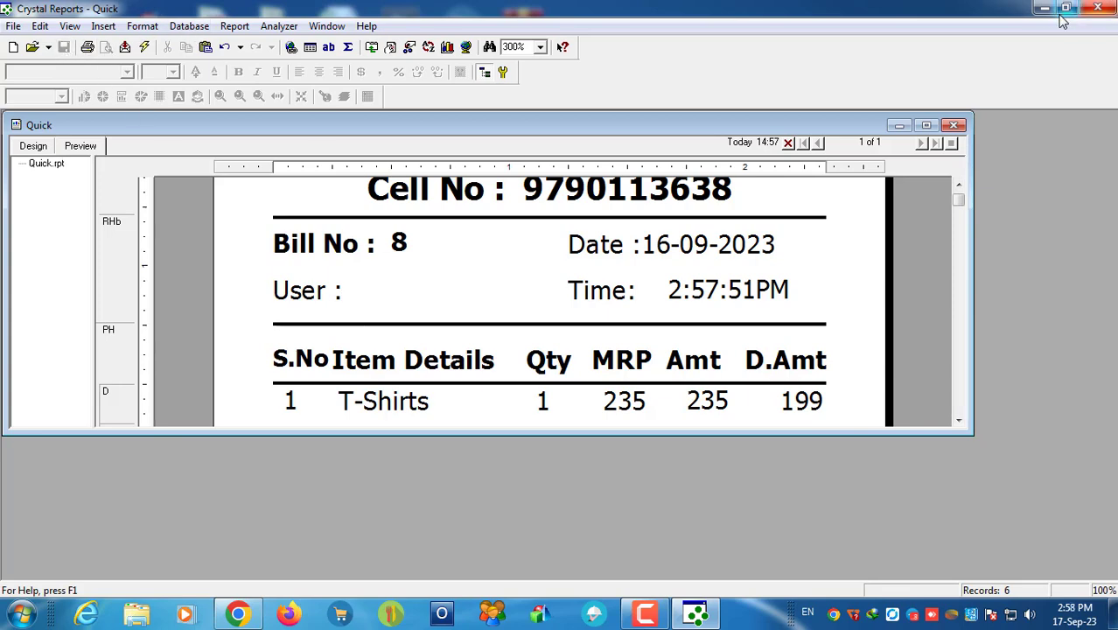
left_click(346, 302)
left_click(405, 295)
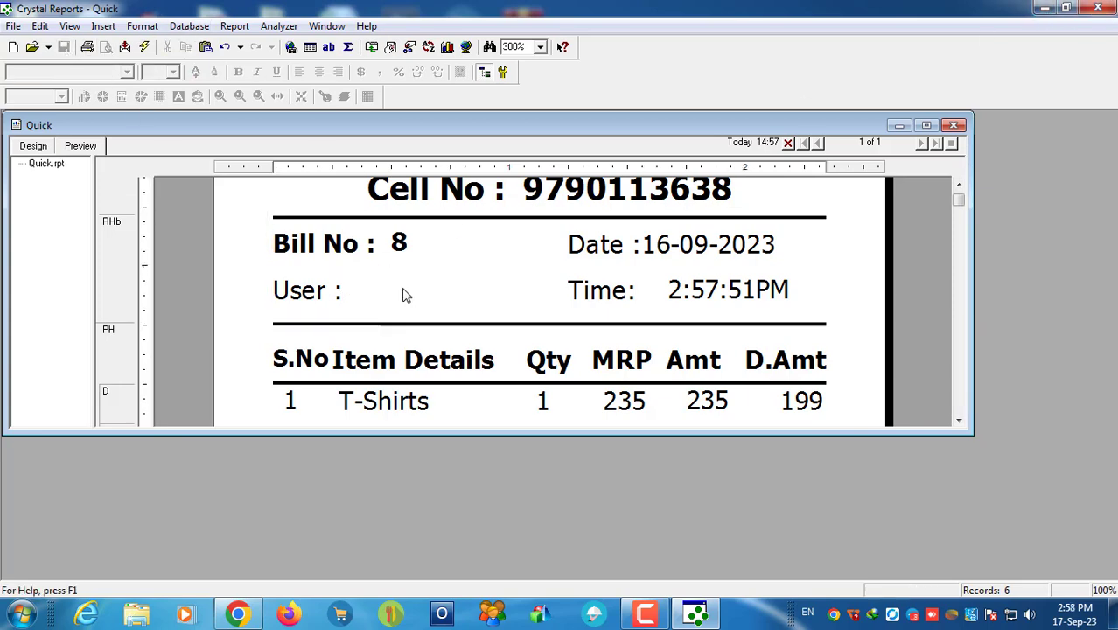
Step: Browse to C:\One Plus 10.0 and open the Companies12 database in Access
left_click(136, 615)
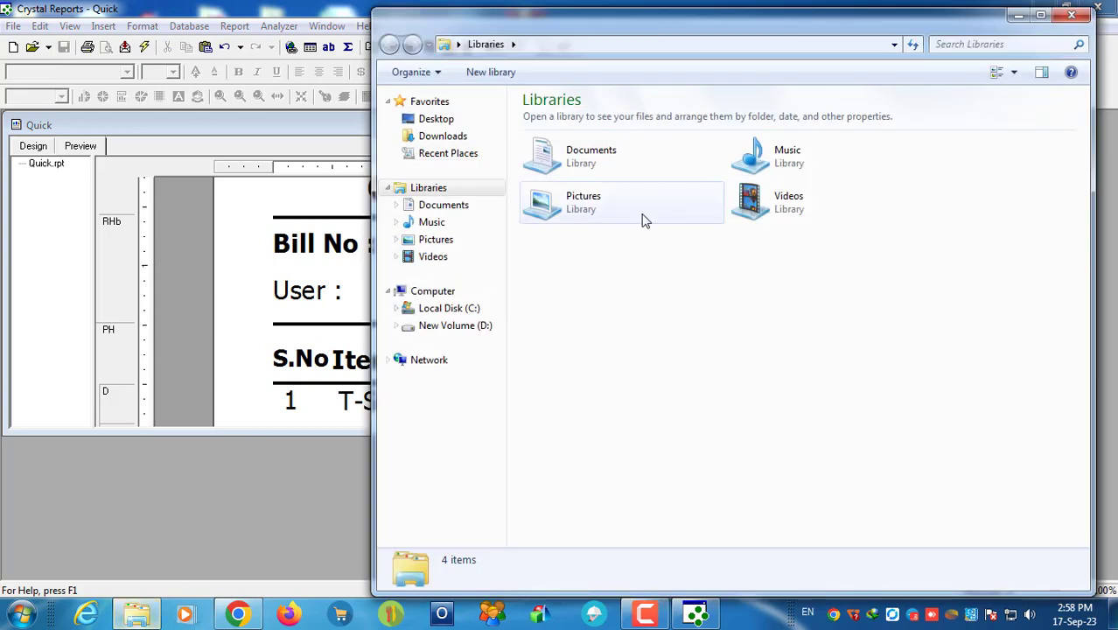
left_click(454, 310)
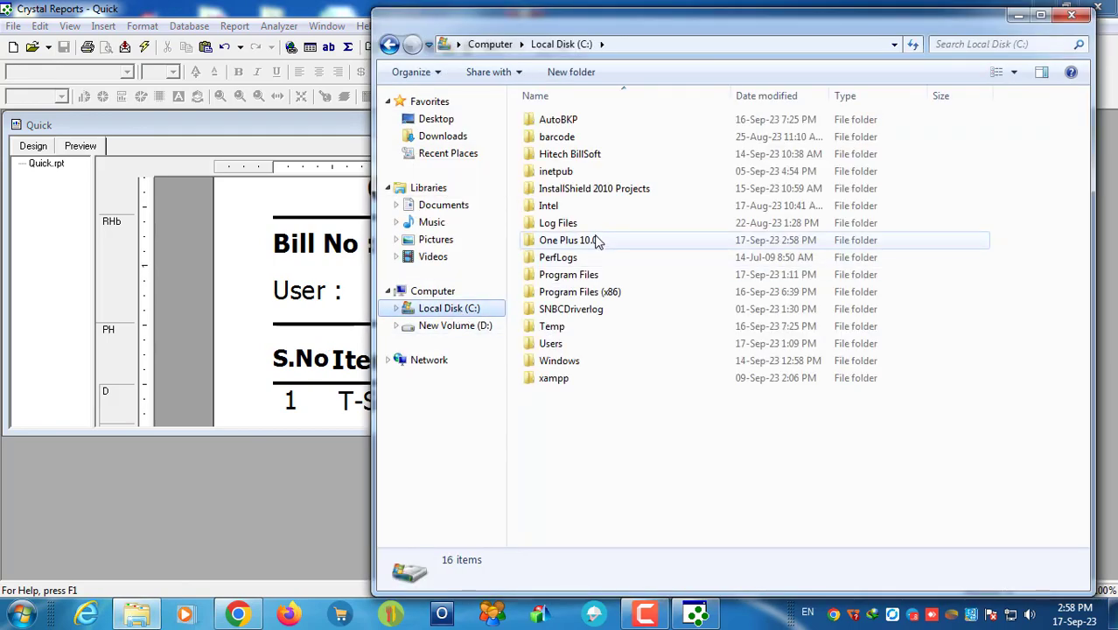
double_click(594, 241)
scroll(565, 365, "down", 2)
scroll(565, 364, "down", 20)
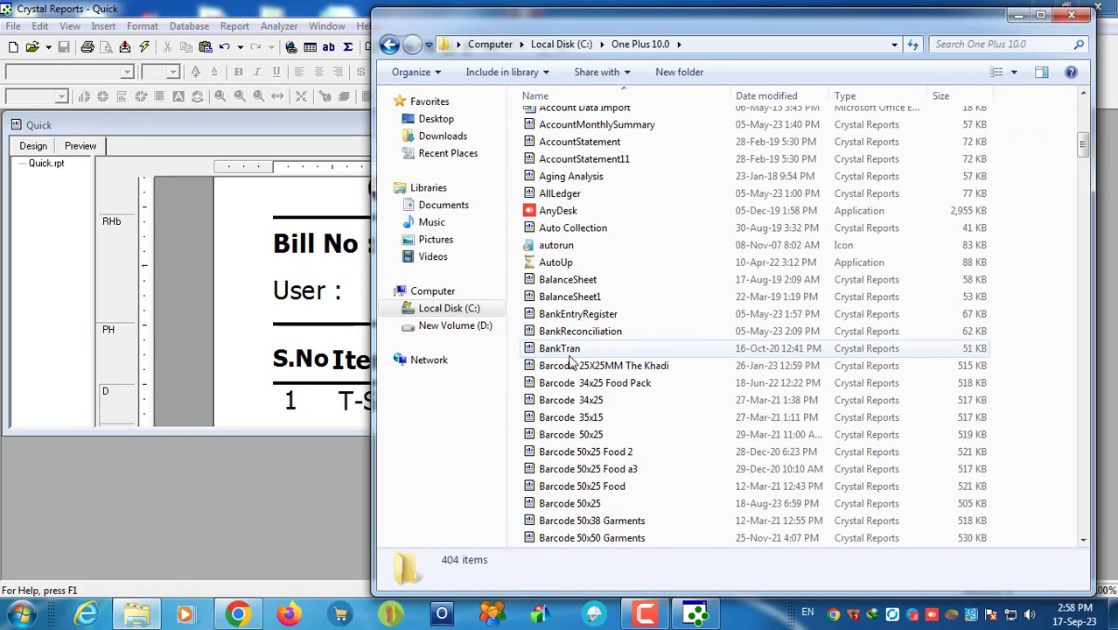
scroll(570, 363, "down", 7)
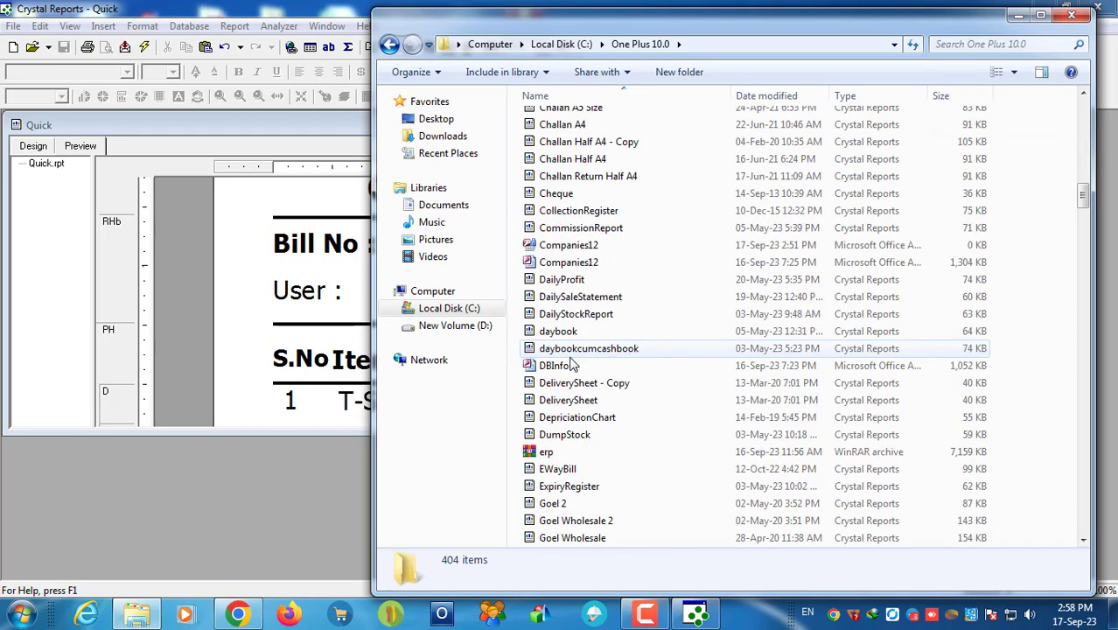
double_click(564, 261)
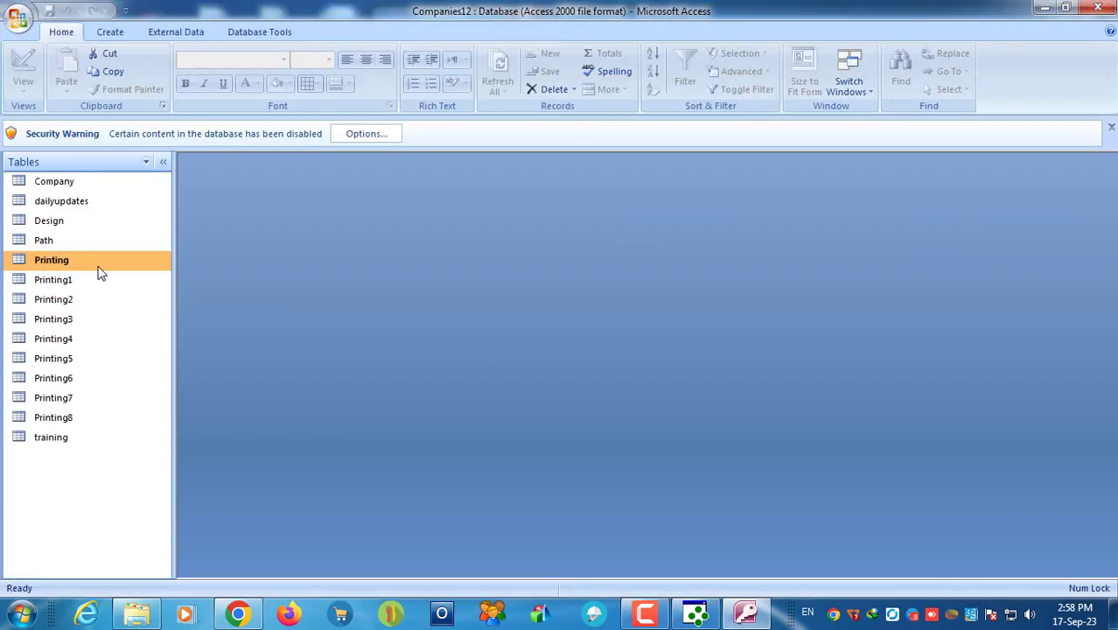
Step: Open the Printing table and search the whole table for 1, matching any part of field
double_click(96, 270)
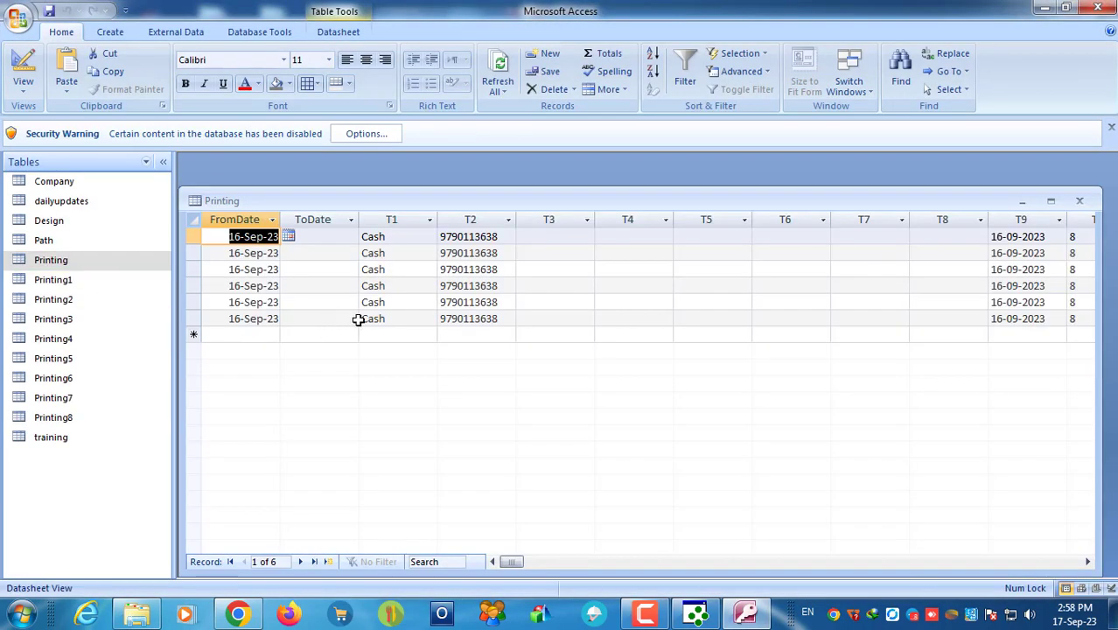
key("ctrl+f")
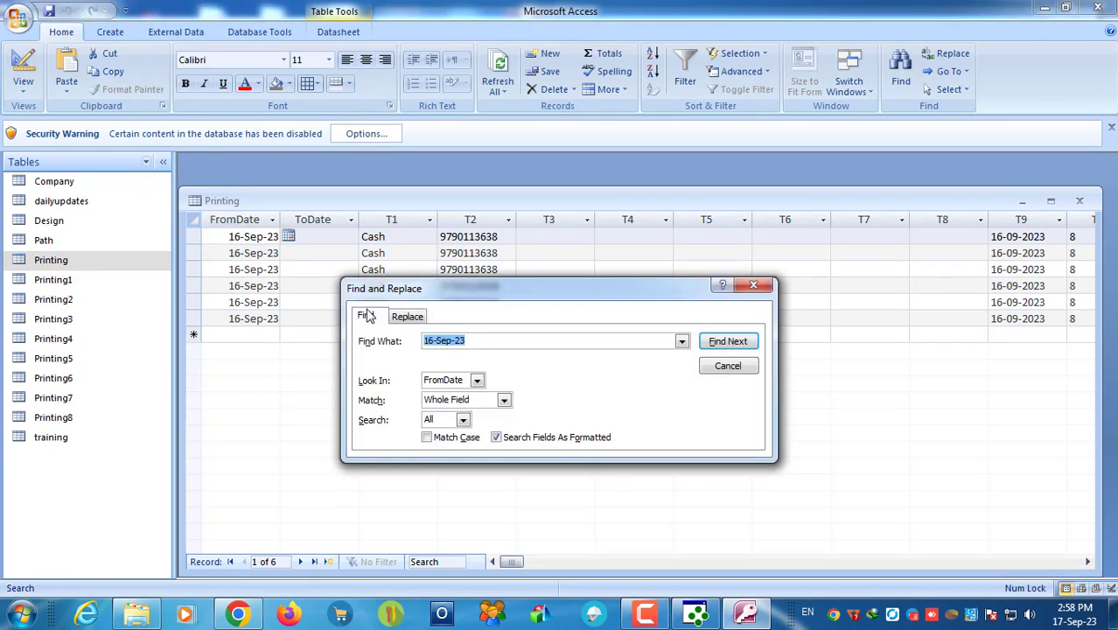
type("1")
left_click(477, 379)
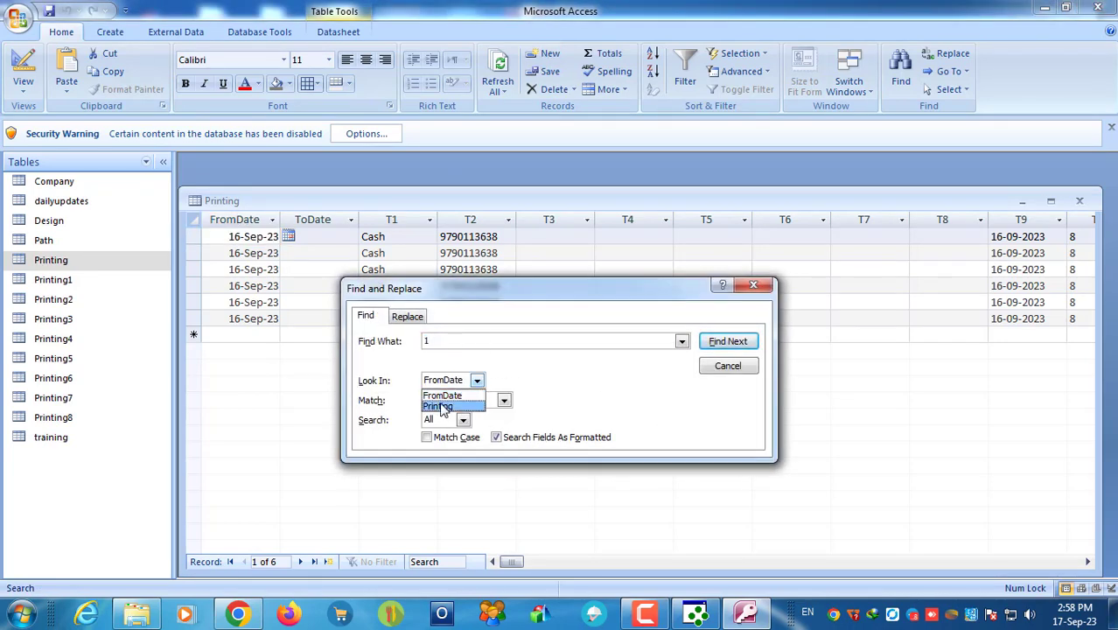
left_click(446, 401)
left_click(504, 400)
left_click(481, 415)
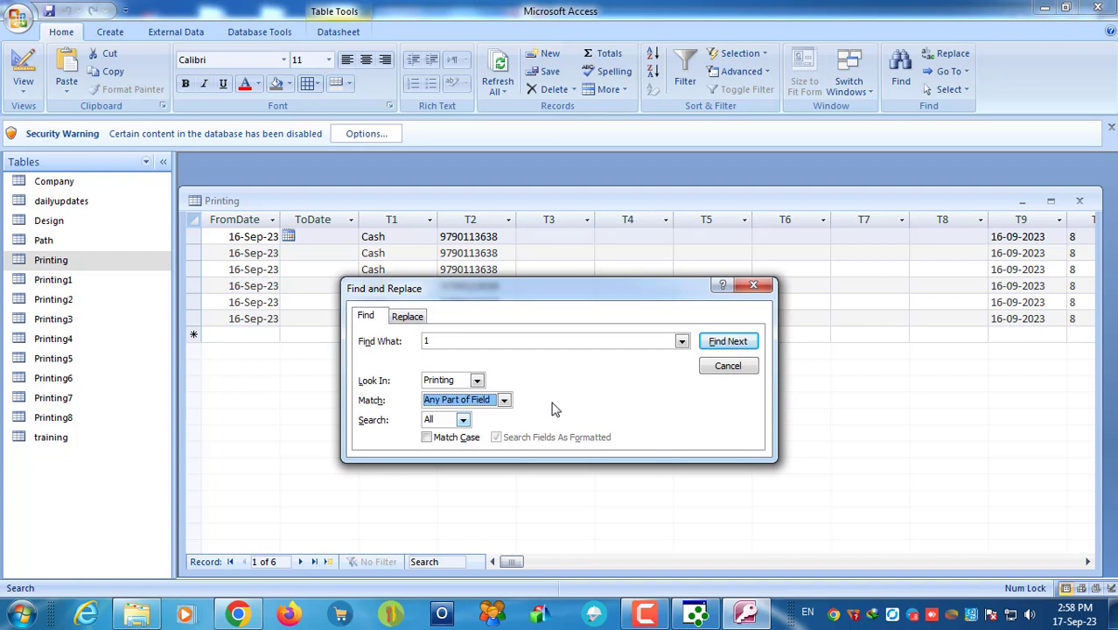
left_click(729, 348)
Step: Step through the matches of 1 until reaching column C11, which holds the user number
left_click(728, 341)
left_click(729, 341)
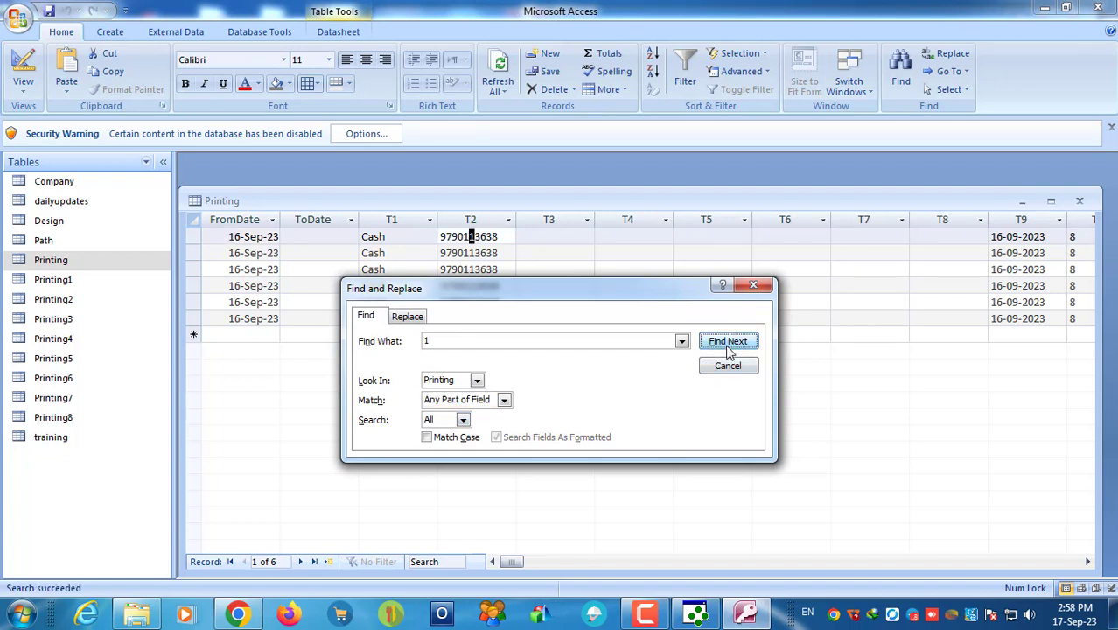
left_click(729, 342)
left_click(729, 341)
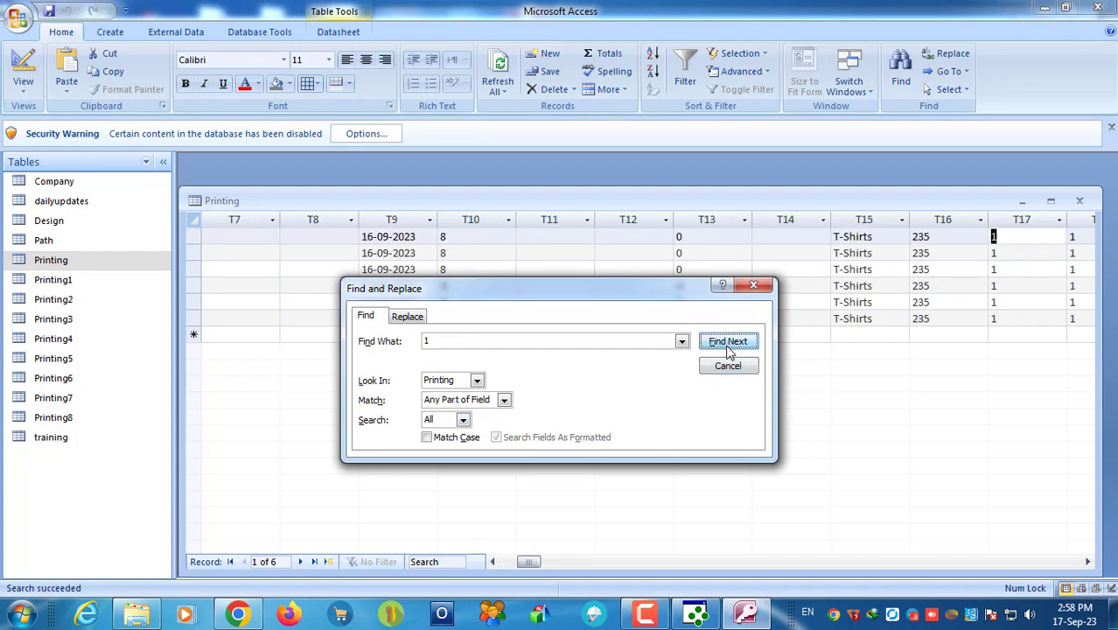
left_click(729, 343)
left_click(728, 342)
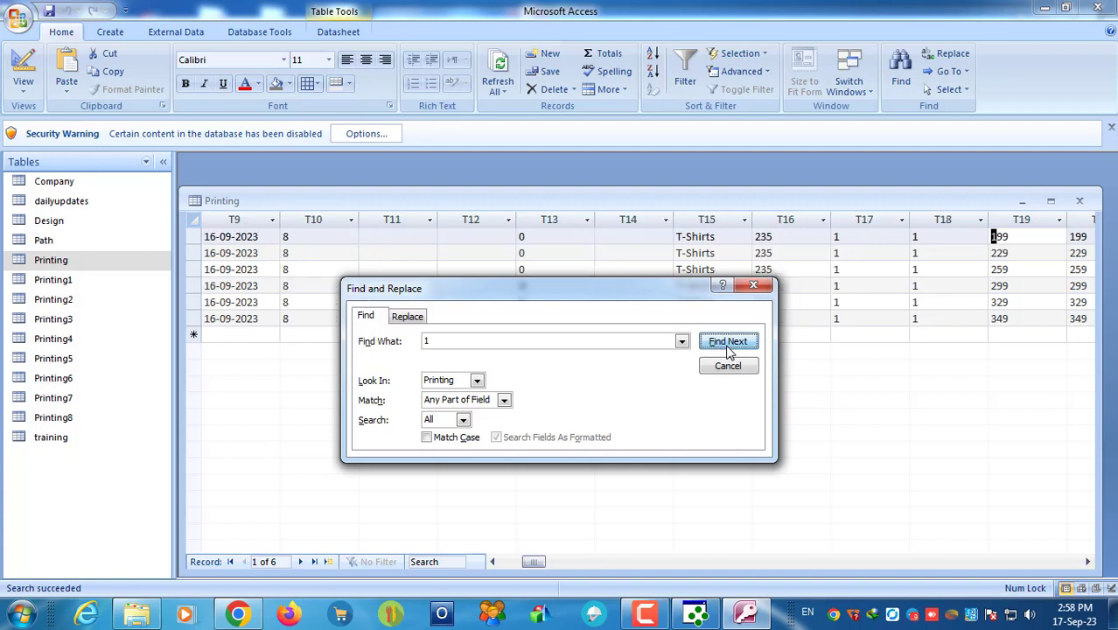
left_click(729, 341)
left_click(729, 341)
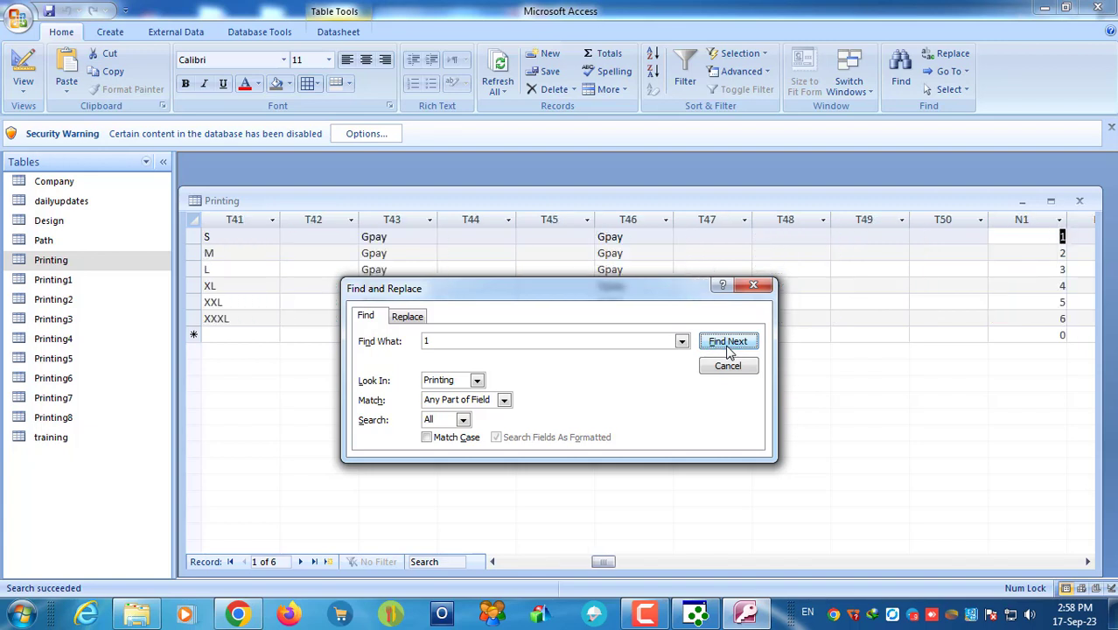
left_click(729, 341)
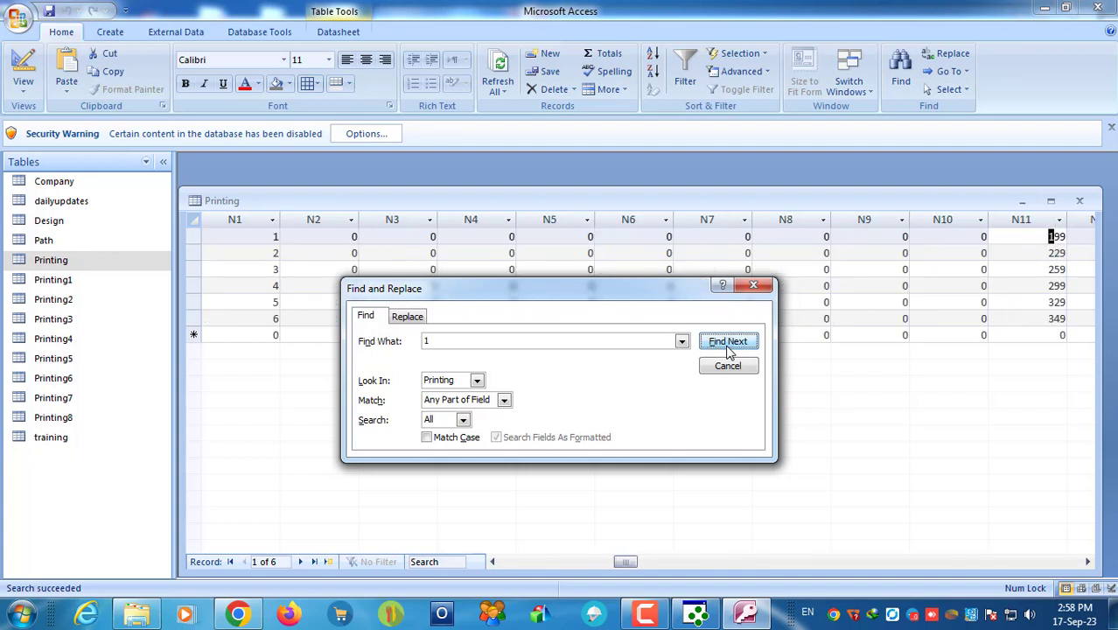
left_click(728, 341)
left_click(729, 341)
left_click(729, 341)
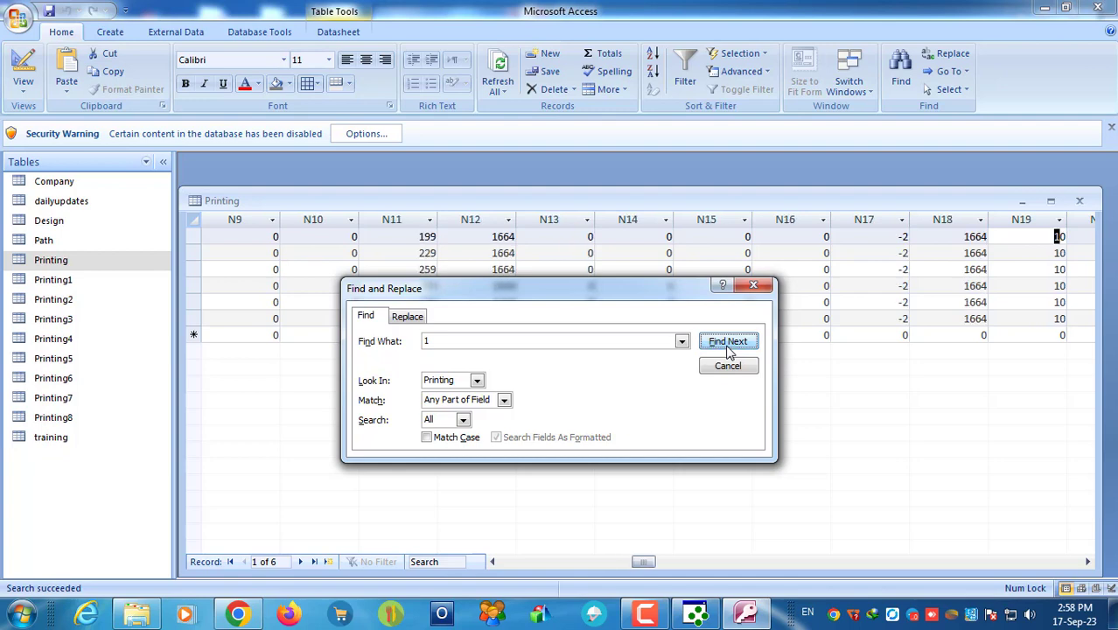
left_click(729, 342)
left_click(729, 341)
left_click(728, 341)
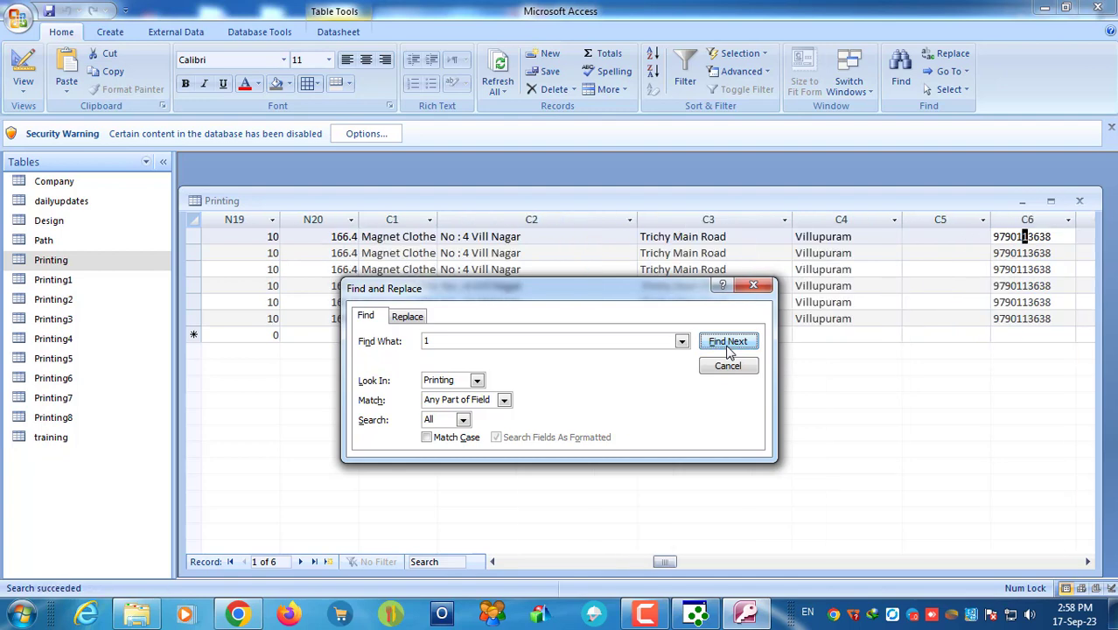
left_click(729, 341)
left_click(729, 341)
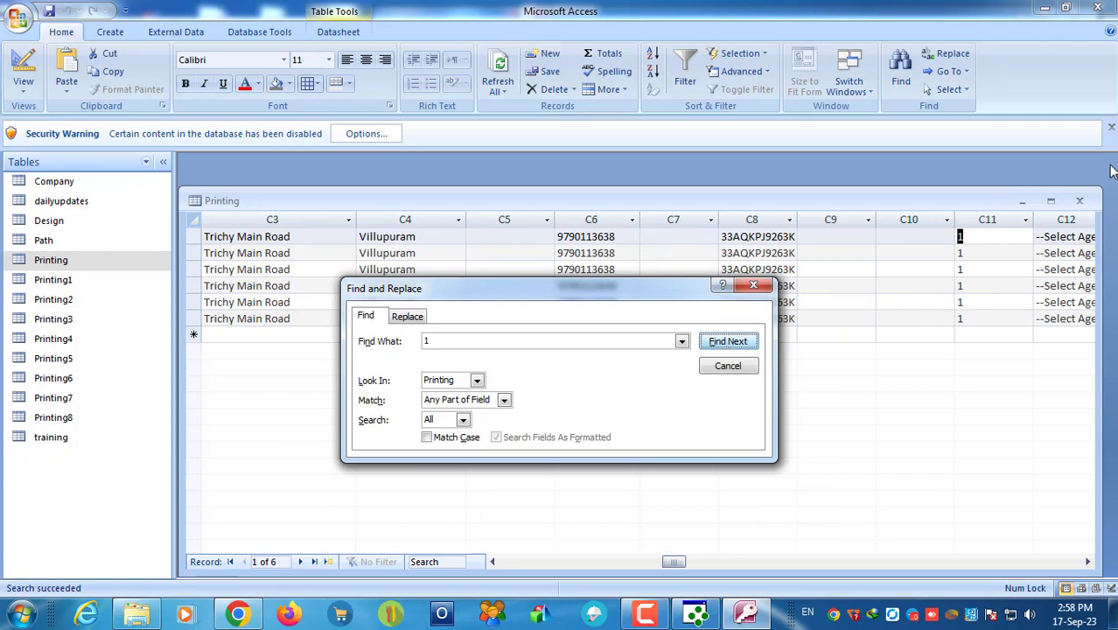
left_click(972, 214)
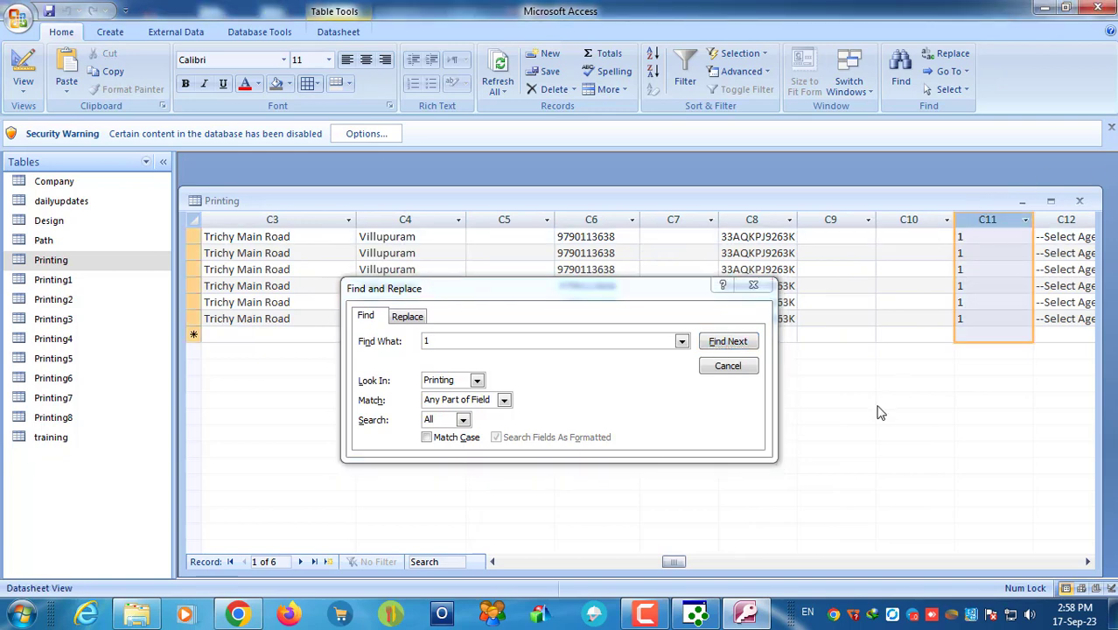
Step: Check the remaining matches of 1, then minimize Access
left_click(723, 344)
left_click(726, 341)
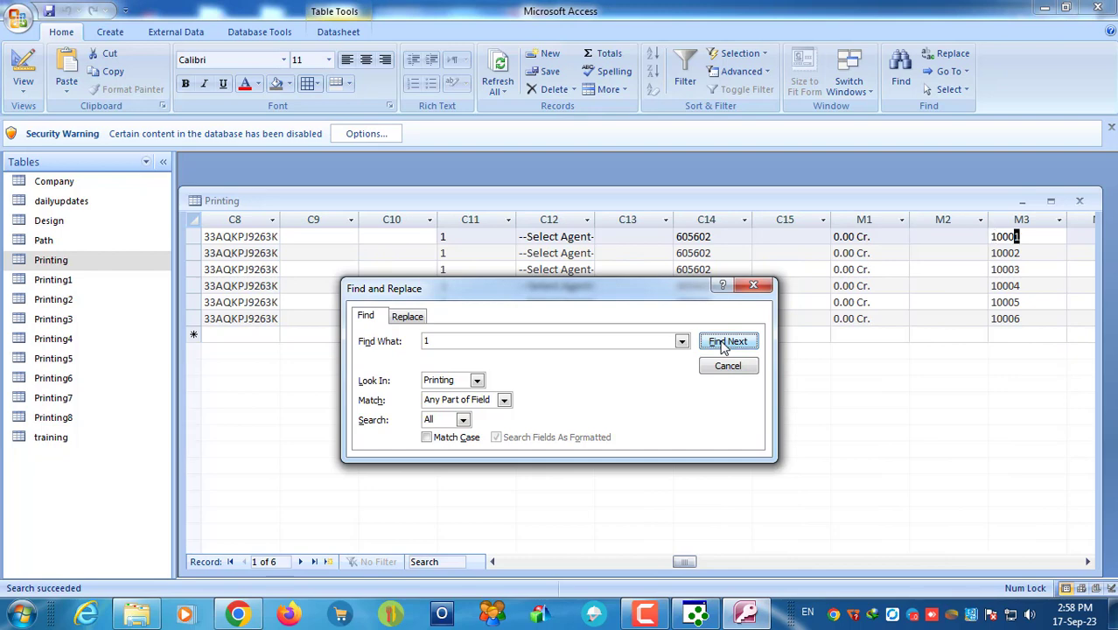
left_click(726, 342)
left_click(726, 341)
left_click(726, 341)
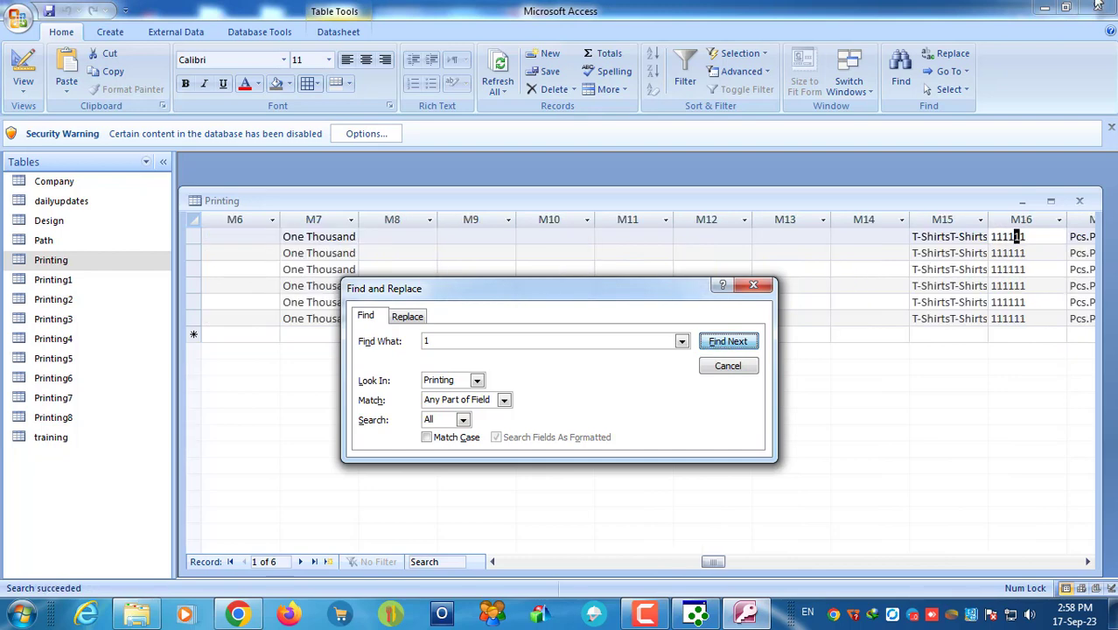
left_click(1044, 7)
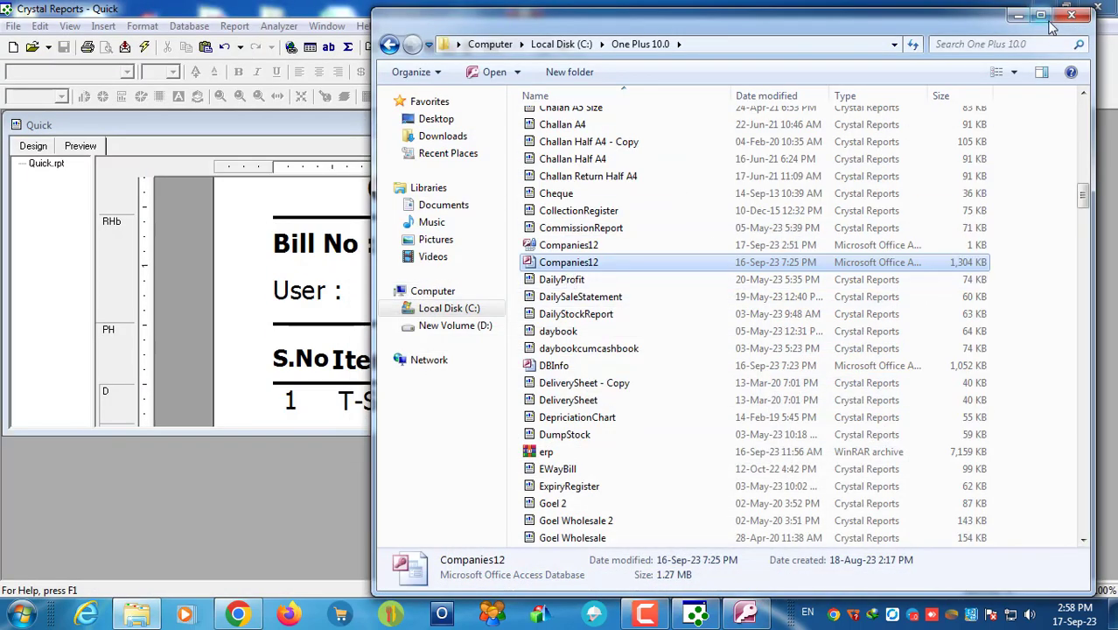
Step: Place the C11 field after the User : caption on the Quick receipt
left_click(1019, 15)
left_click(317, 49)
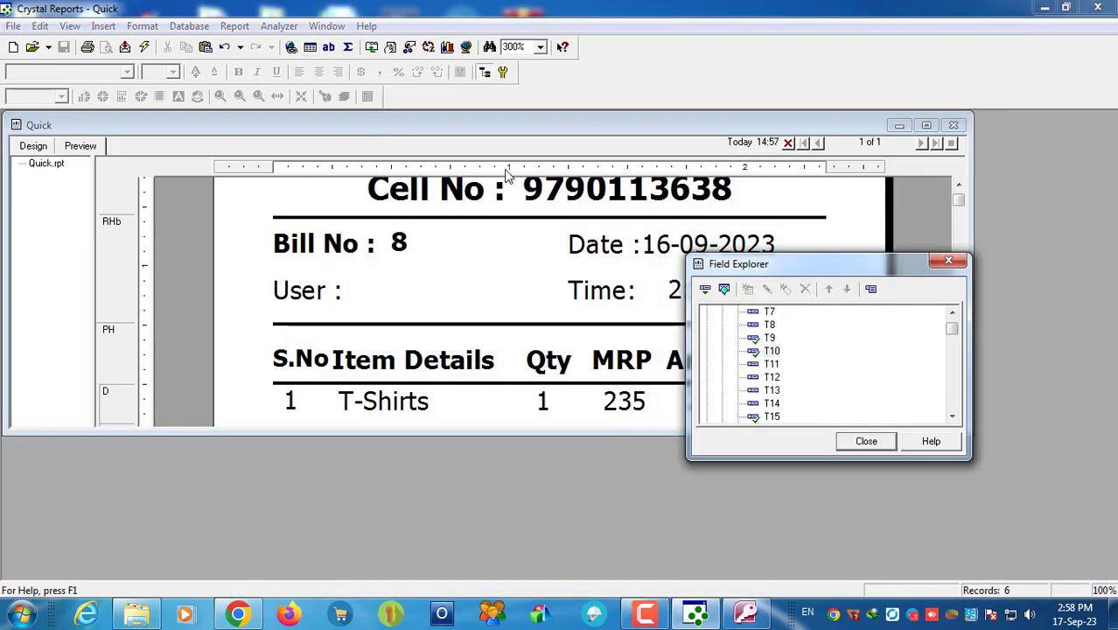
scroll(773, 348, "down", 5)
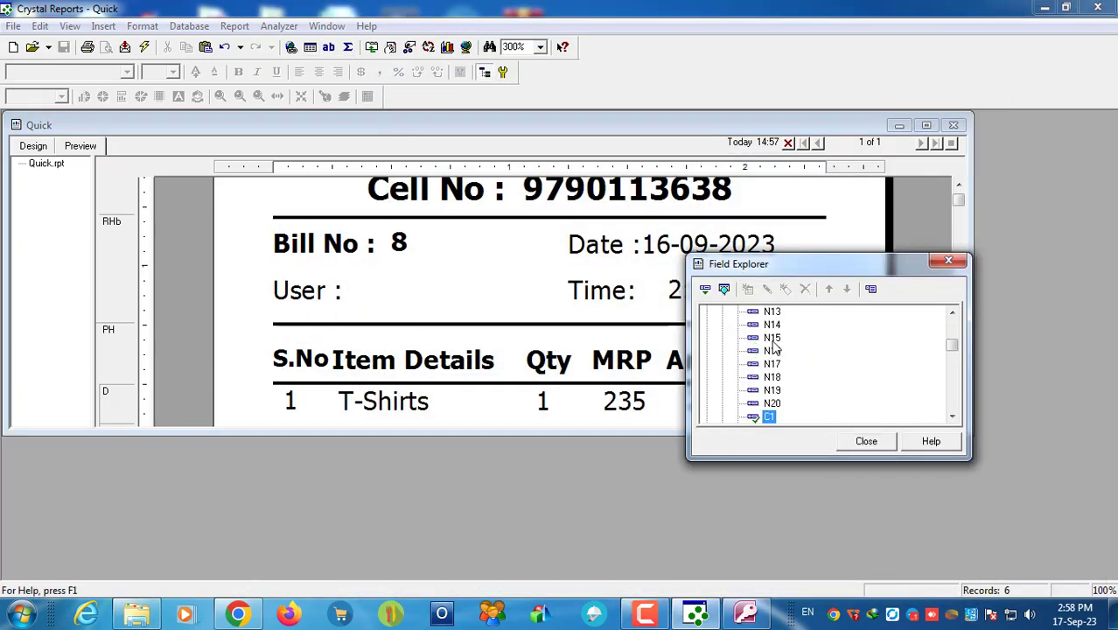
left_click_drag(772, 351, 360, 293)
left_click(866, 441)
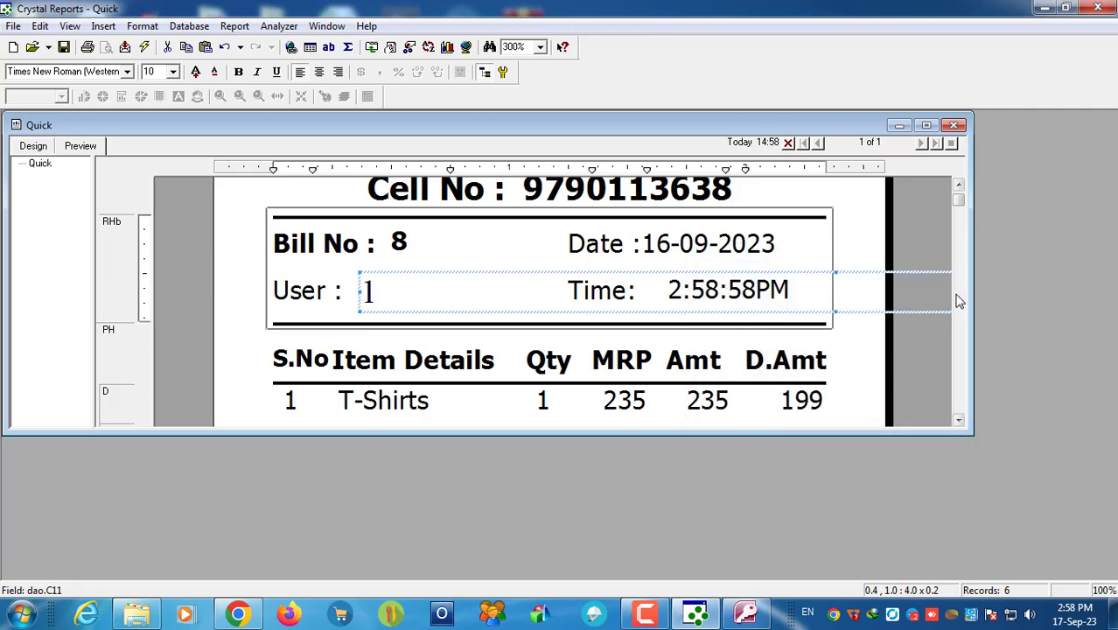
Step: In the design layout at 200% zoom, narrow the C11 field to fit the header
left_click(44, 150)
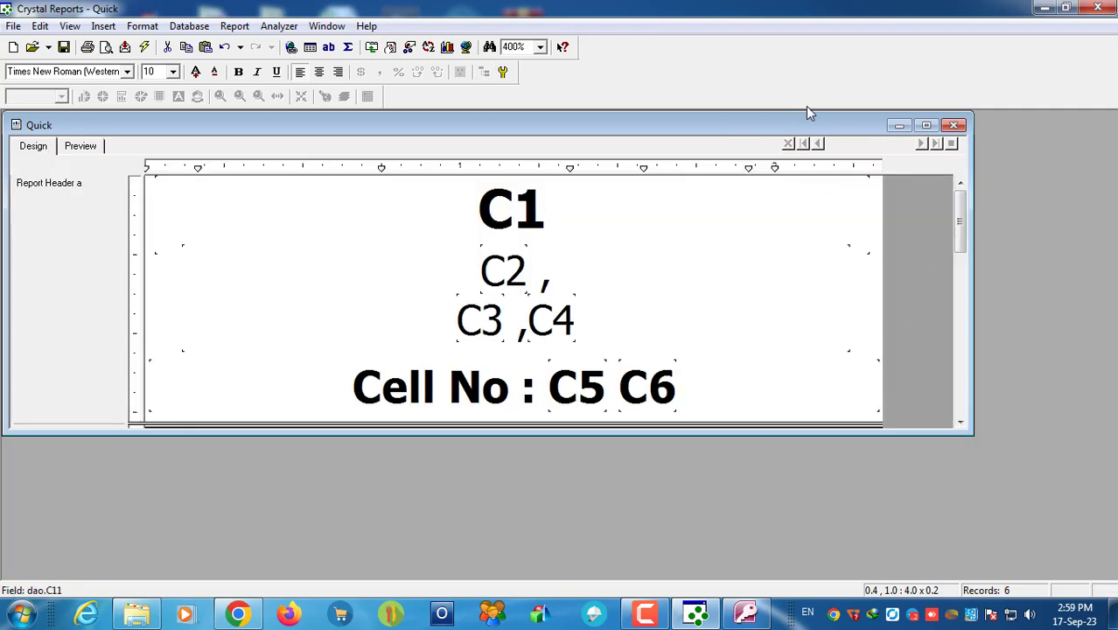
left_click_drag(960, 429, 966, 567)
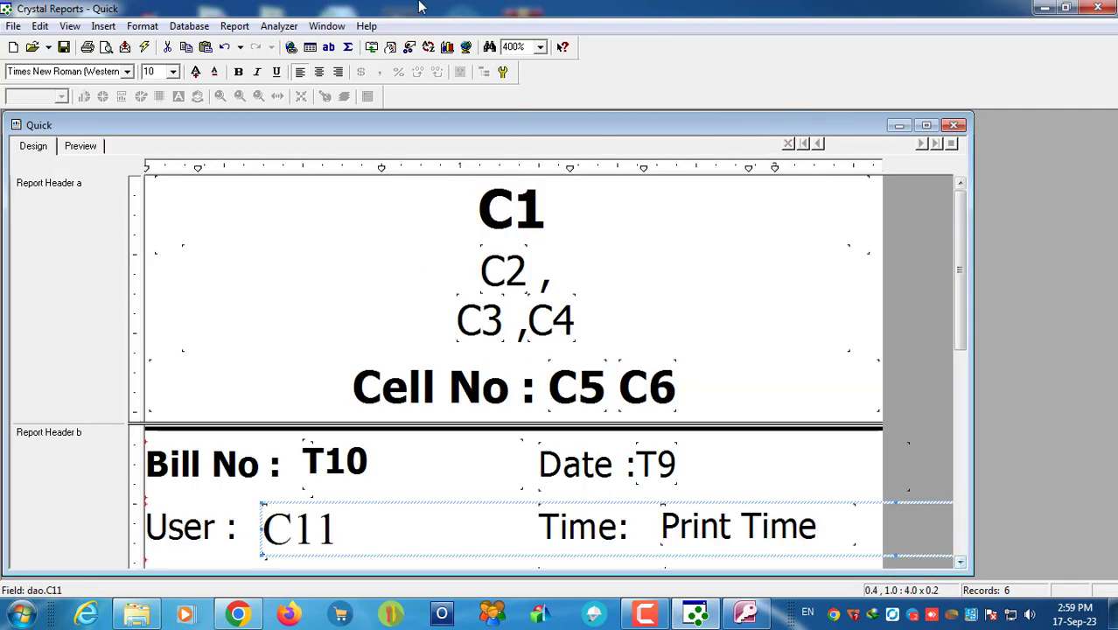
left_click(539, 46)
left_click(513, 83)
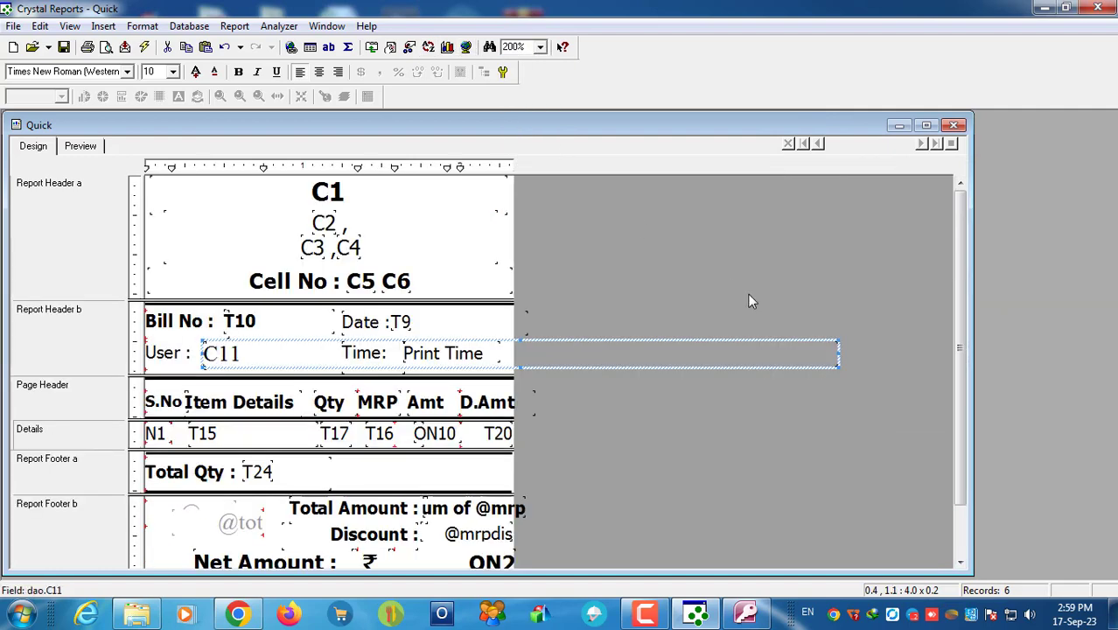
left_click_drag(839, 351, 321, 324)
Step: Set the C11 field's font to Tahoma (Baltic), size 8
left_click(66, 72)
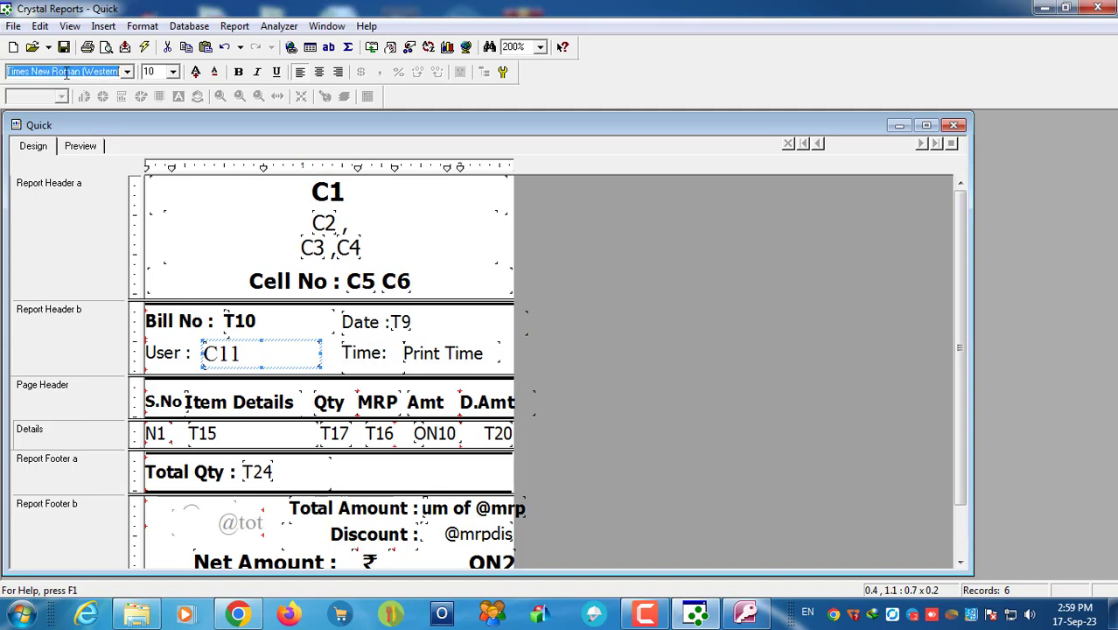
key("BackSpace")
type("Tahoma")
key("Return")
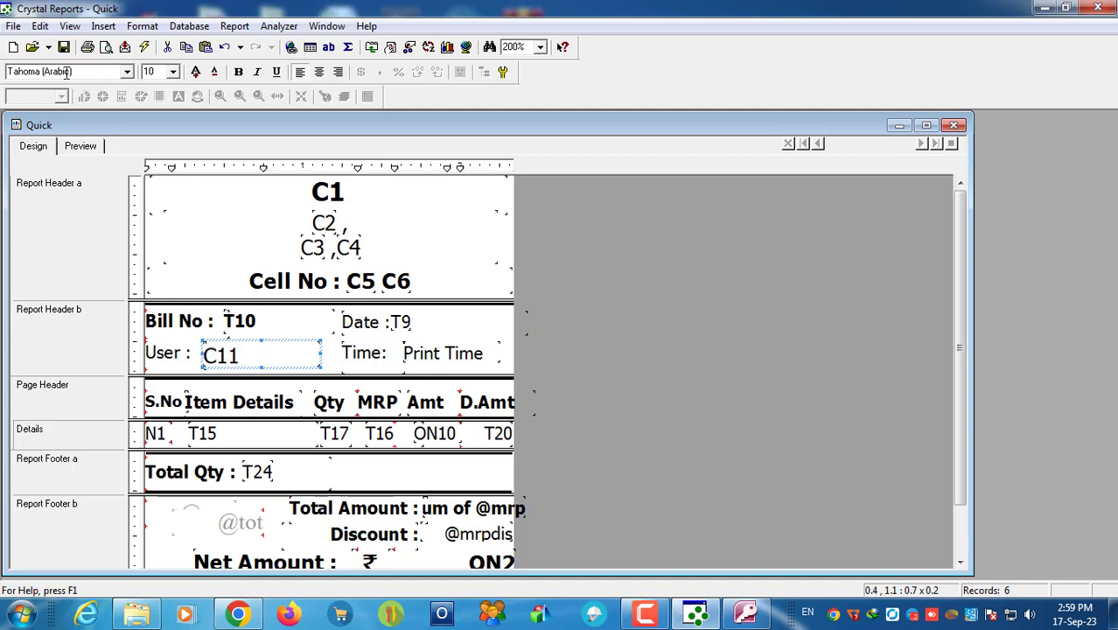
left_click(127, 72)
left_click(52, 99)
left_click(214, 72)
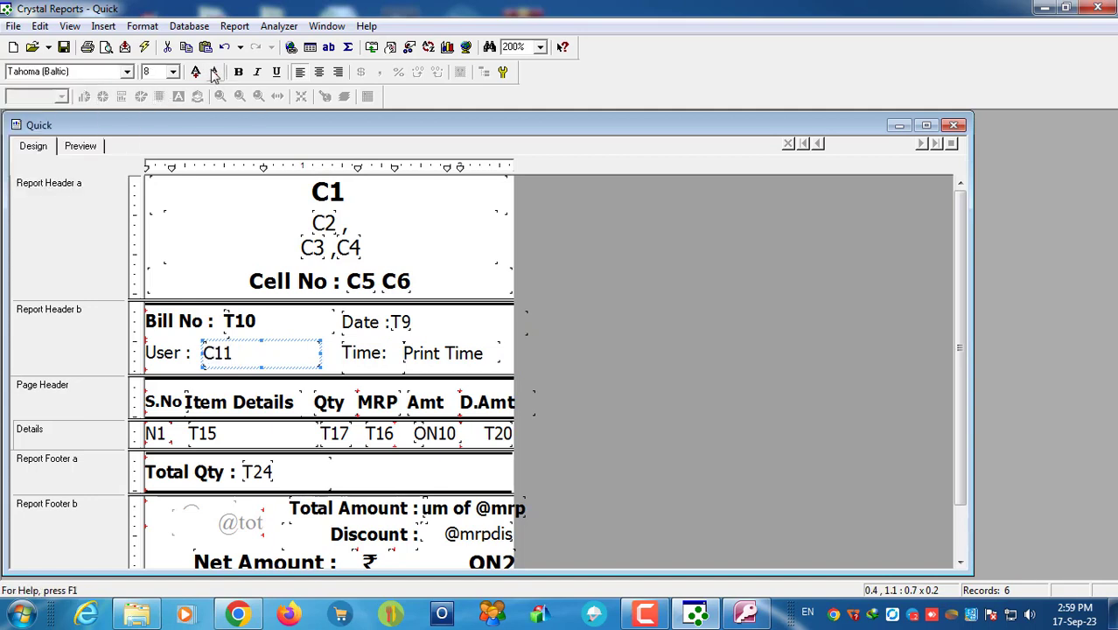
Step: Preview the receipt showing user number 1, save the Quick report, and close Crystal Reports
left_click(70, 145)
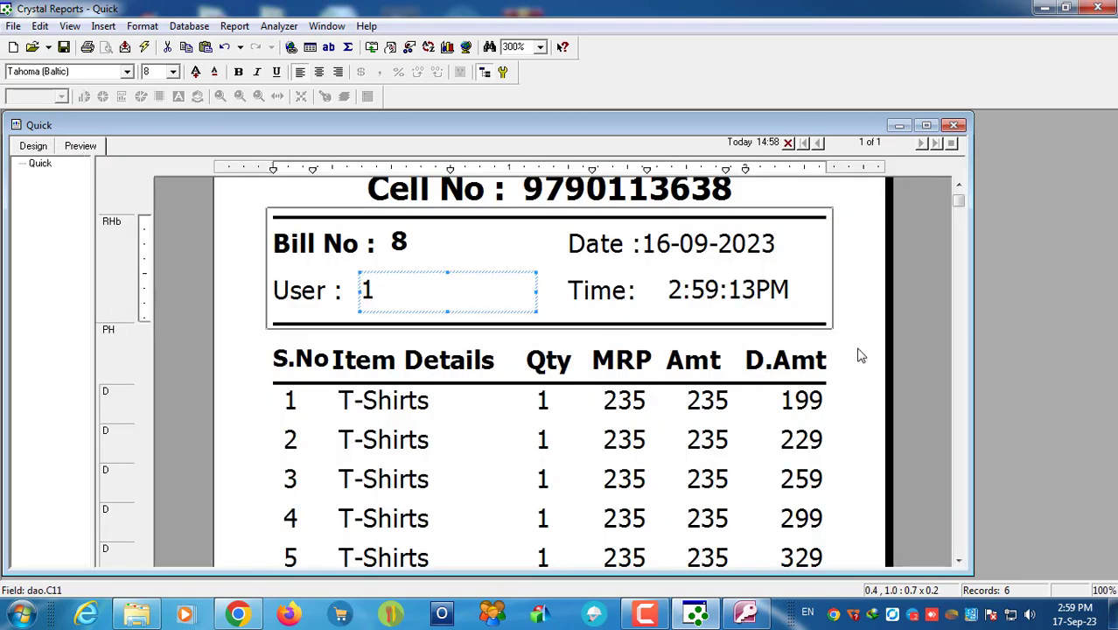
scroll(857, 359, "up", 3)
scroll(854, 366, "down", 5)
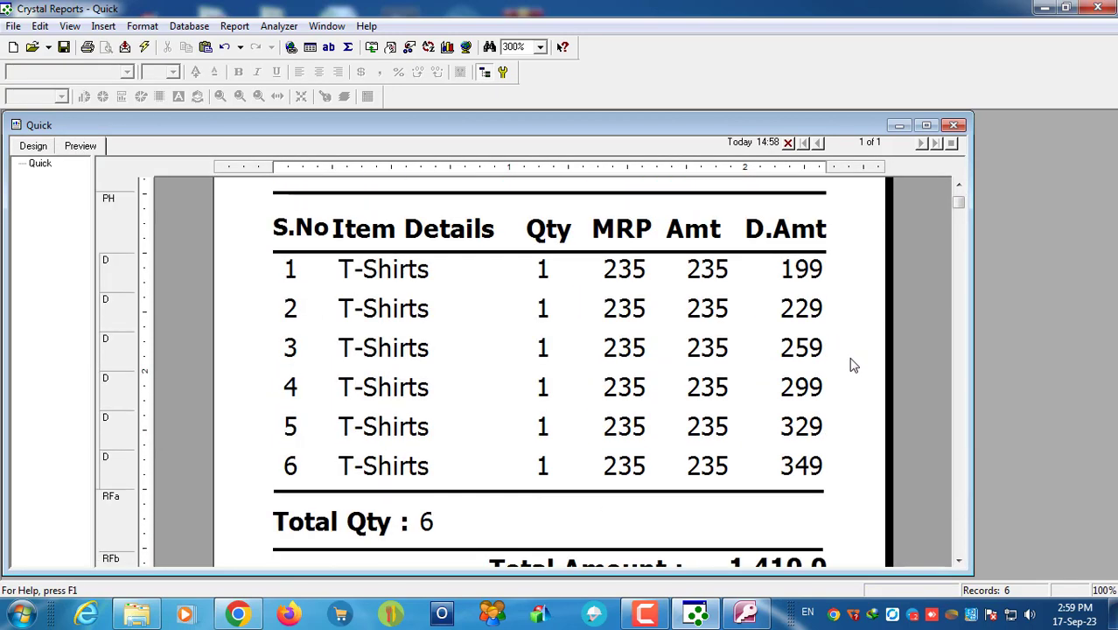
scroll(854, 366, "down", 5)
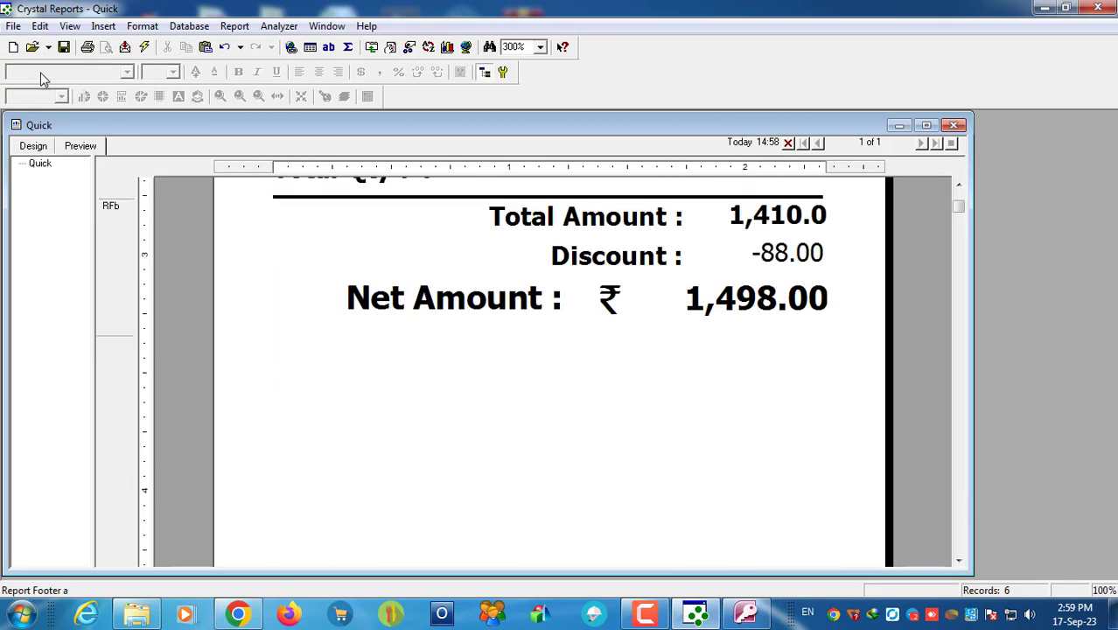
left_click(64, 46)
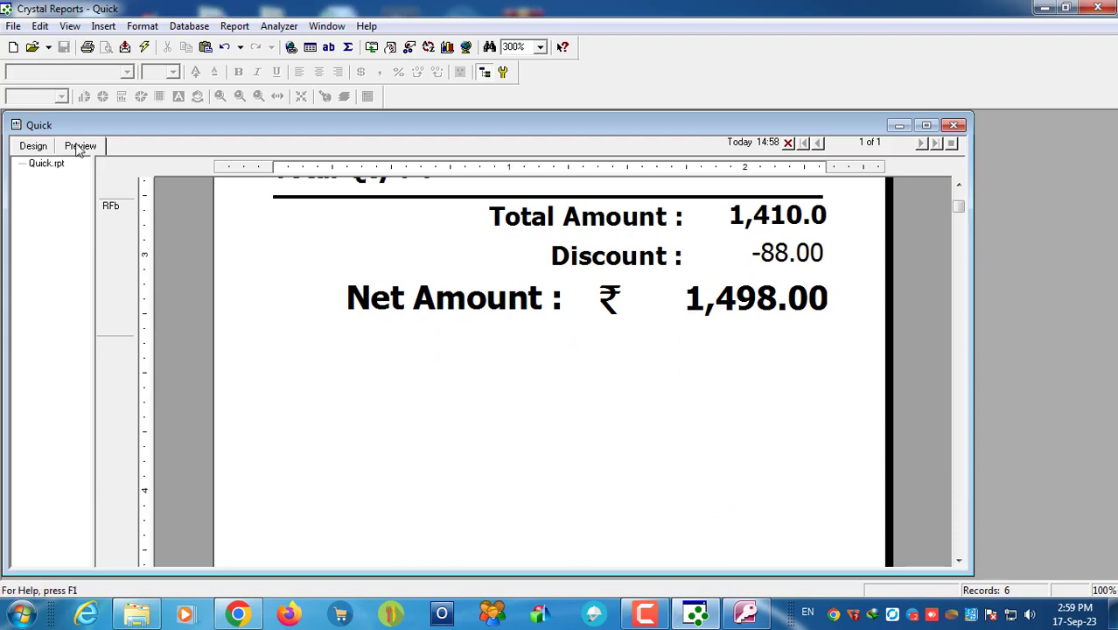
left_click(1098, 8)
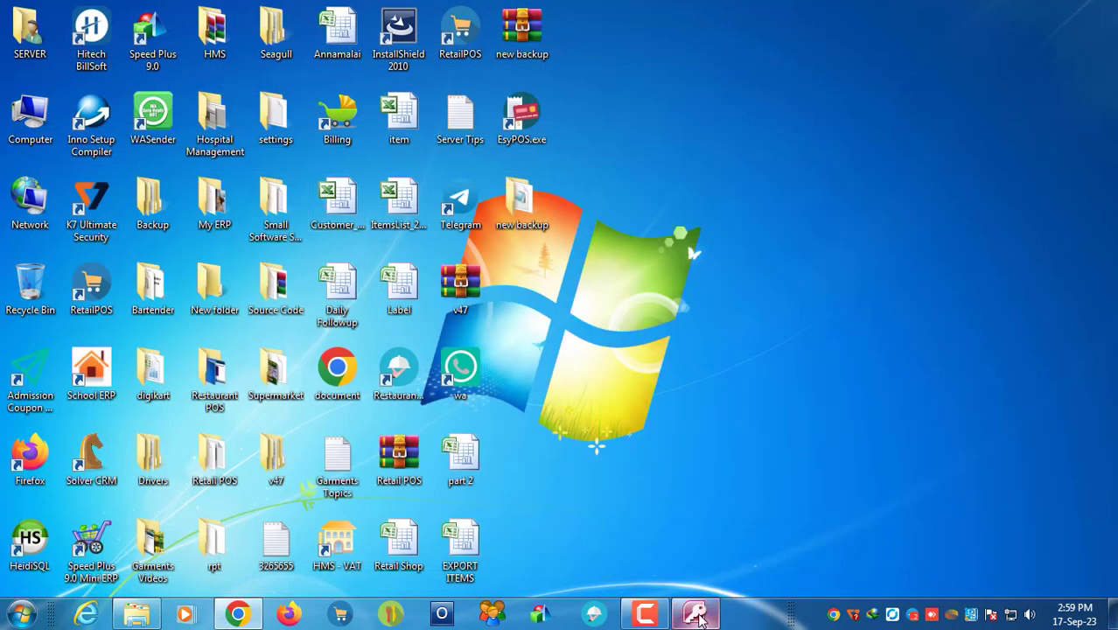
Step: Close the Access database and open the C:\One Plus 10.0 folder at the Q report files
left_click(695, 613)
left_click(727, 366)
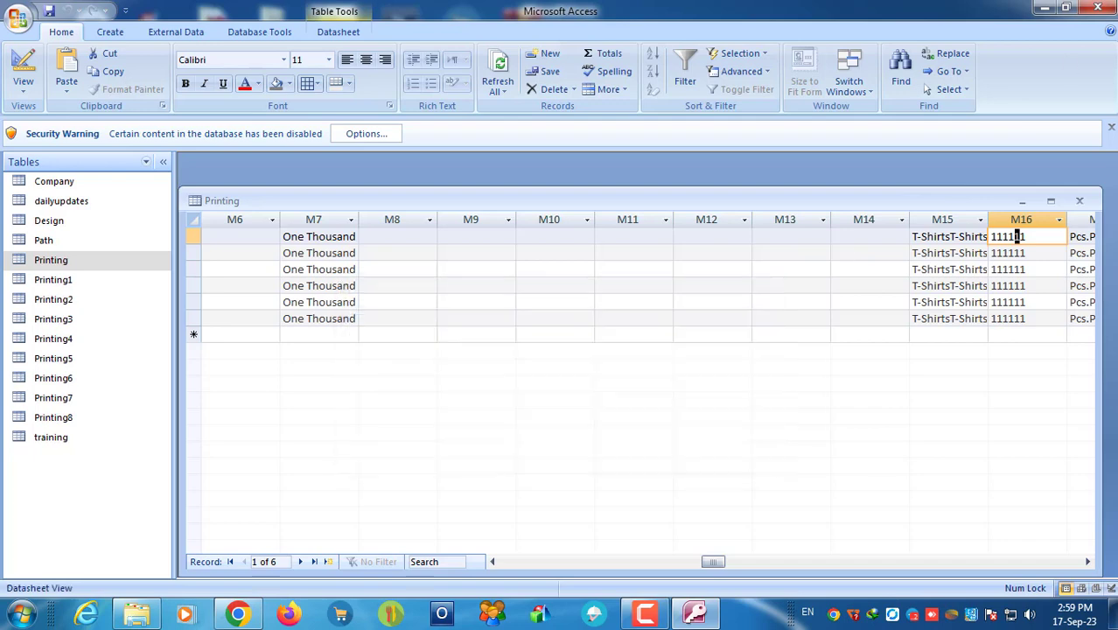
left_click(1098, 8)
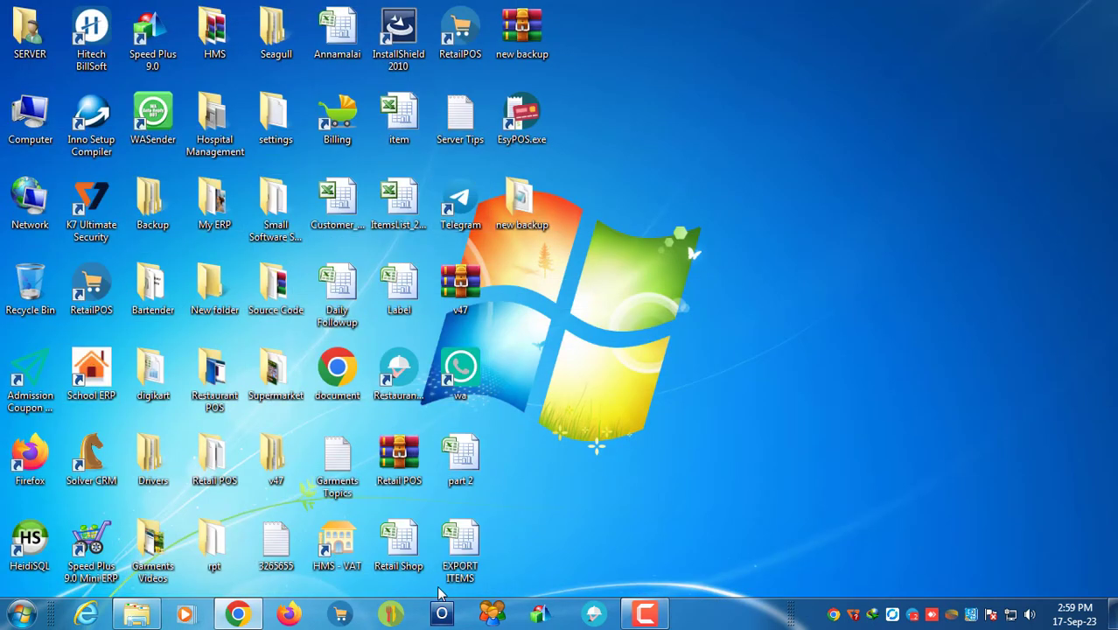
double_click(30, 120)
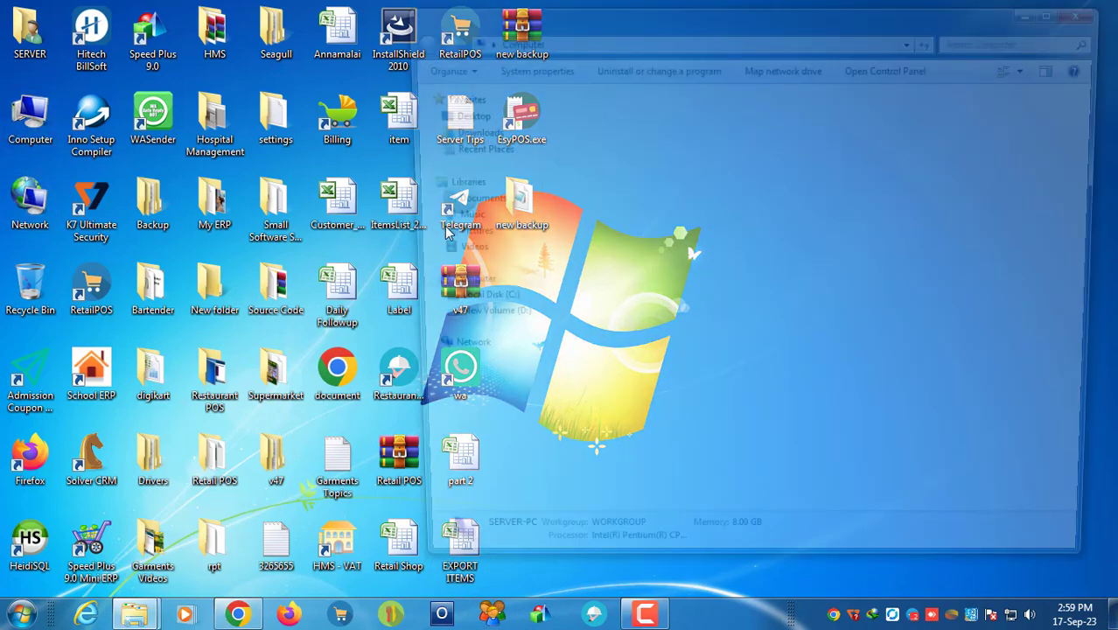
double_click(608, 150)
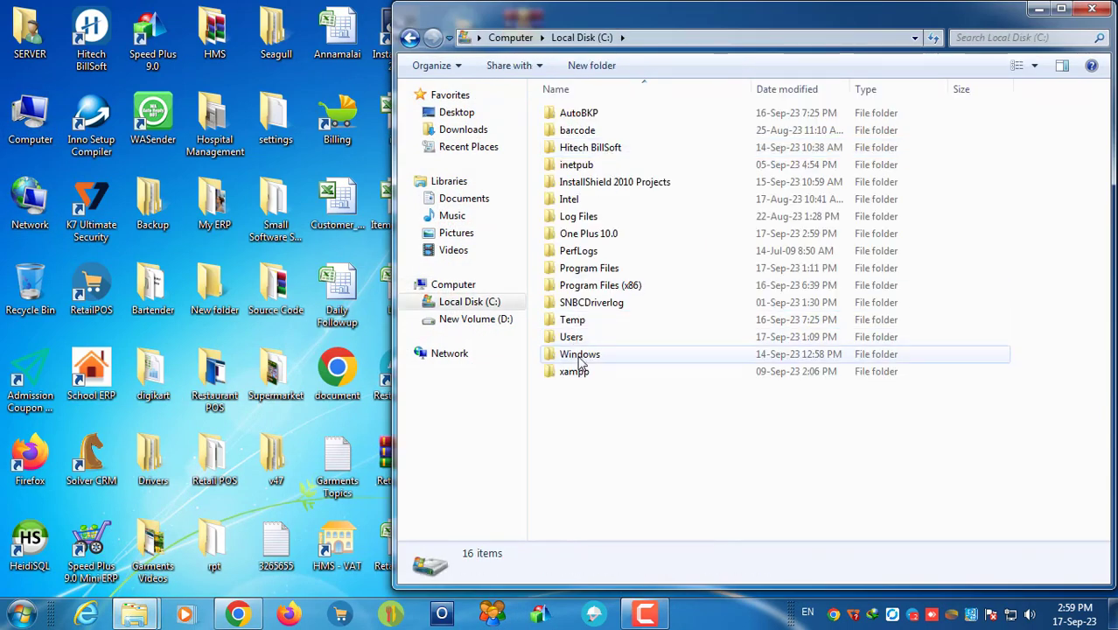
double_click(589, 236)
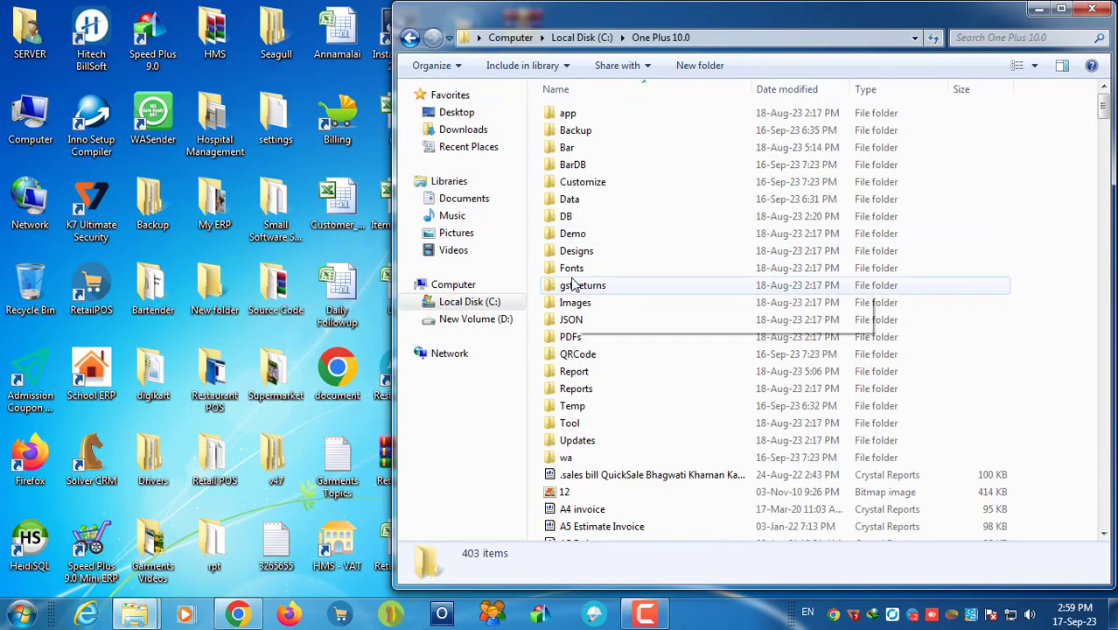
left_click(573, 284)
key("q")
key("s")
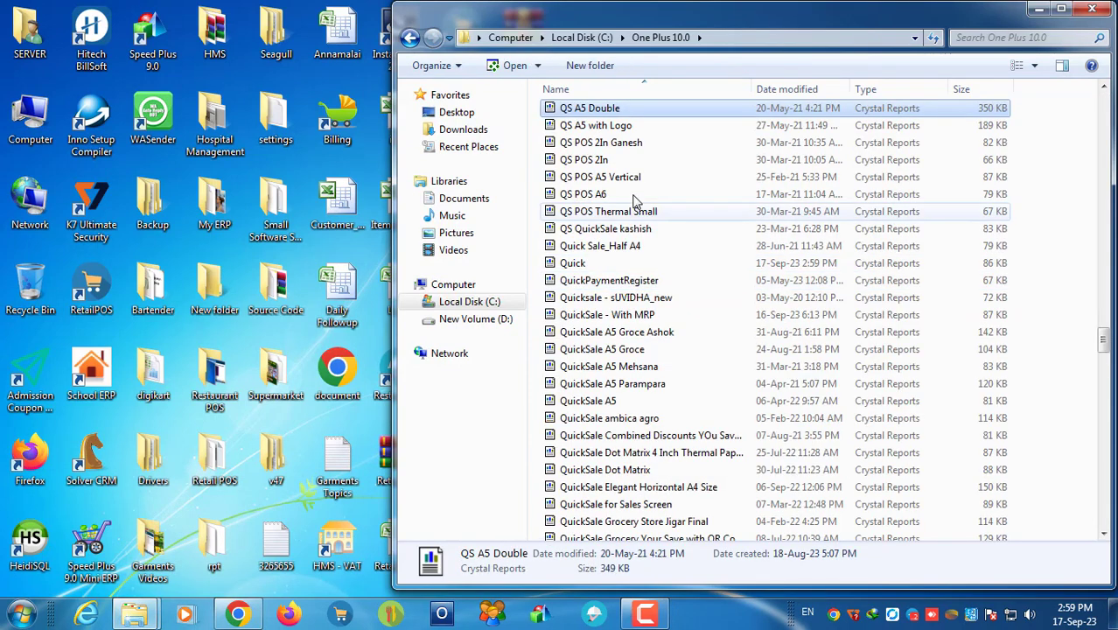
Step: Rename the Quick report file to Quick Sale and close the folder window
right_click(577, 265)
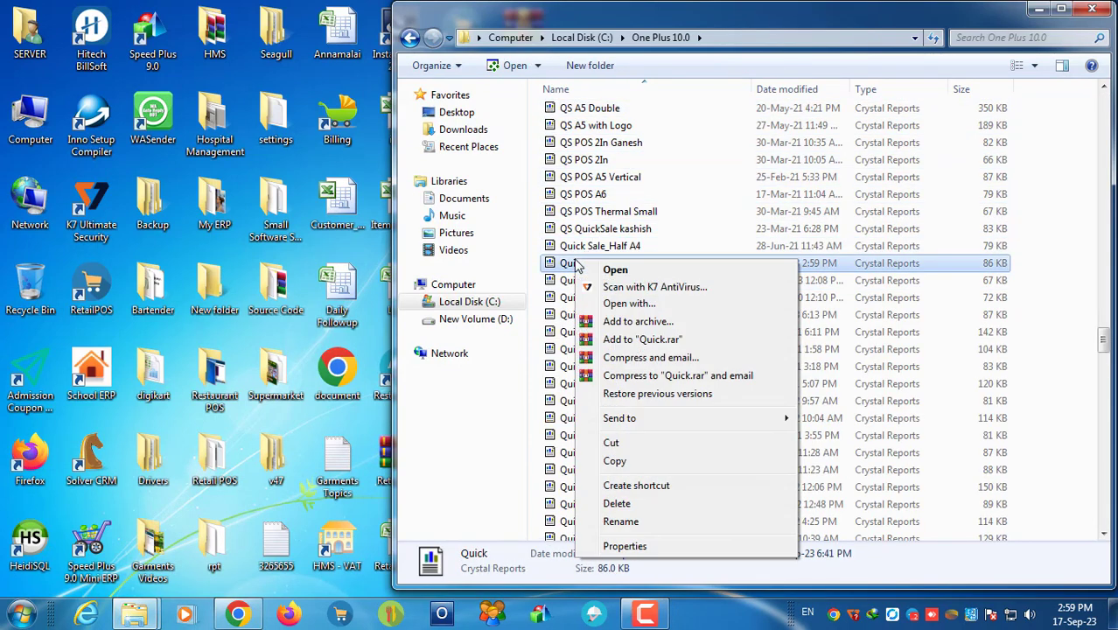
left_click(551, 351)
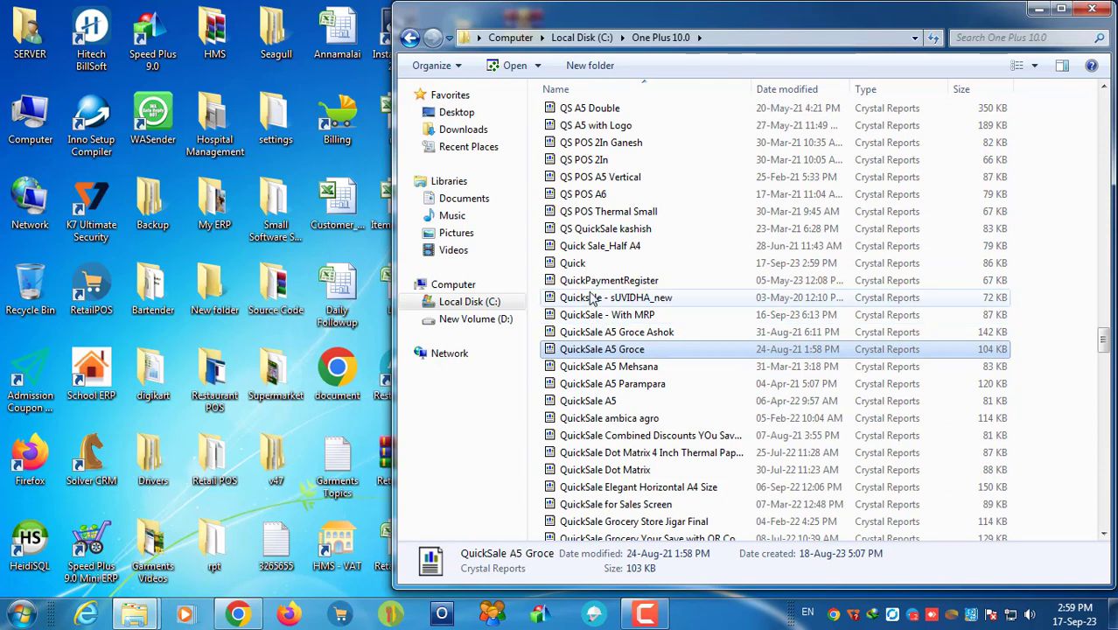
right_click(581, 265)
left_click(623, 529)
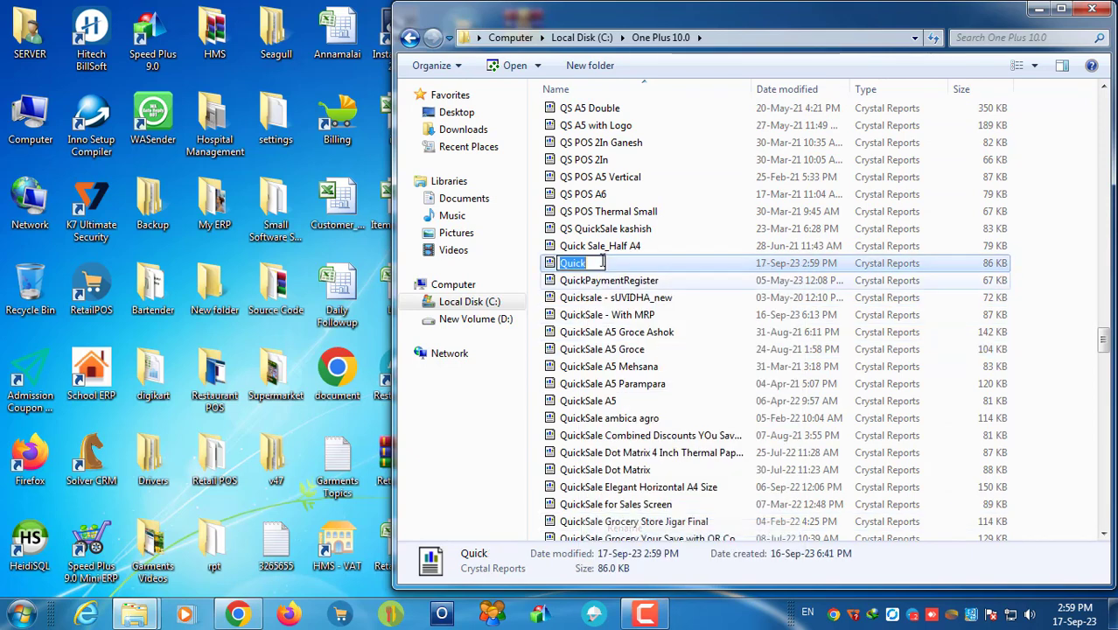
key("End")
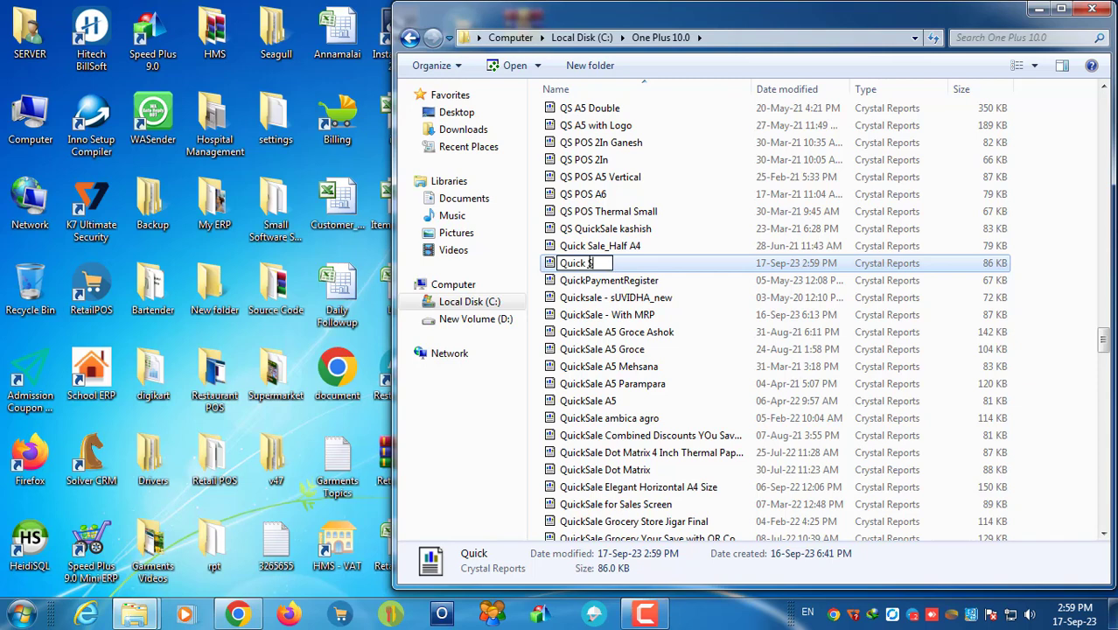
type("Sale")
key("Return")
left_click(564, 251)
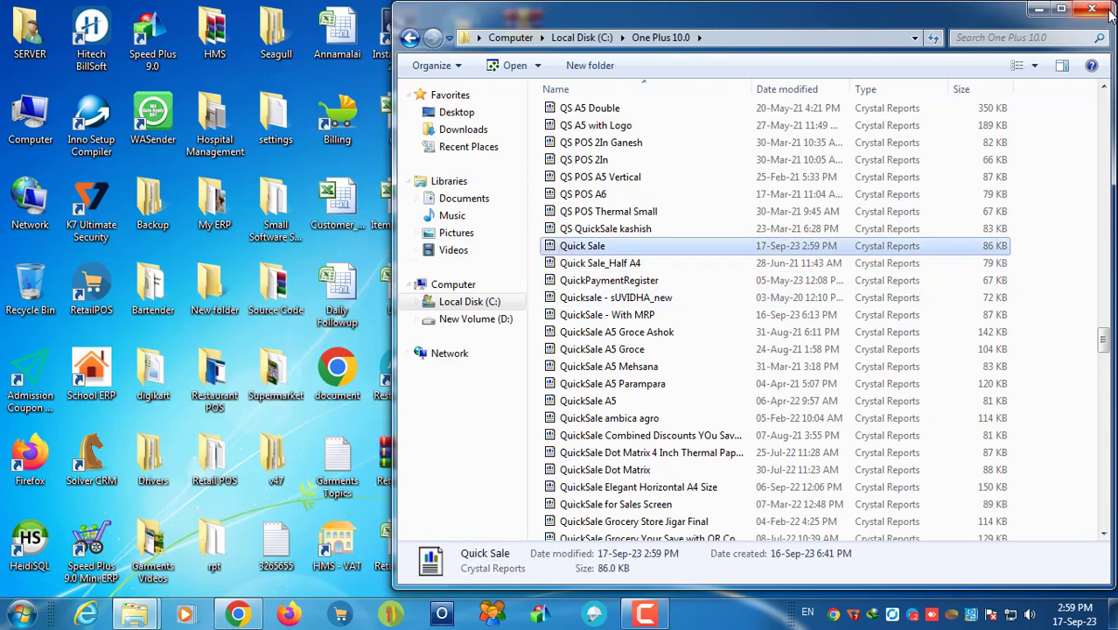
left_click(1093, 11)
left_click(494, 614)
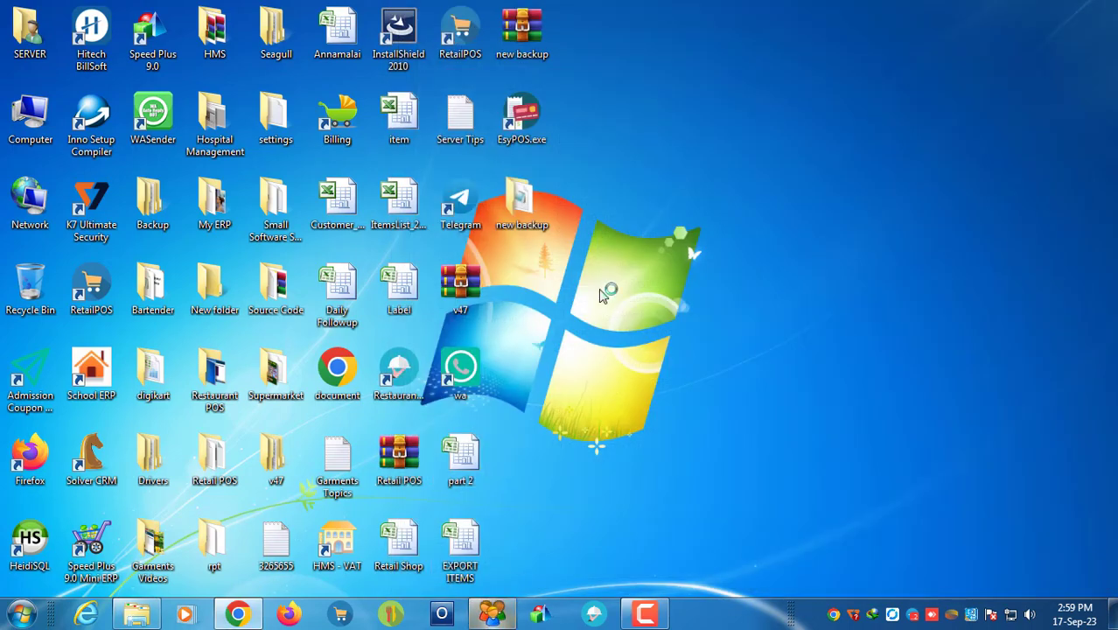
Step: Open the Magnet Clothes company and log in with the user number and password
left_click(760, 462)
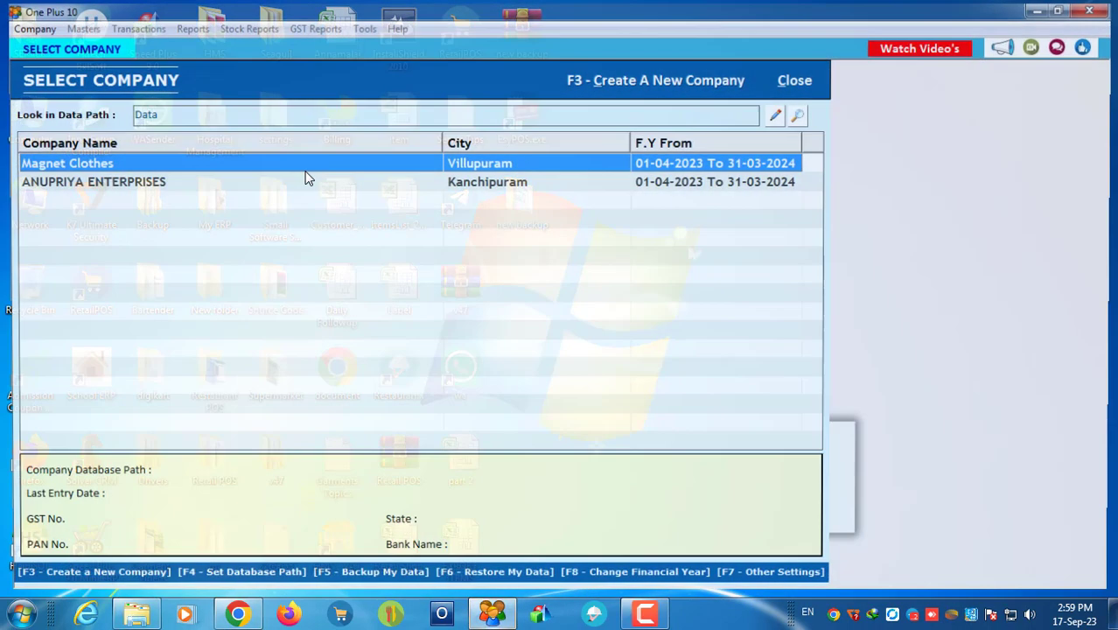
left_click(89, 182)
double_click(100, 166)
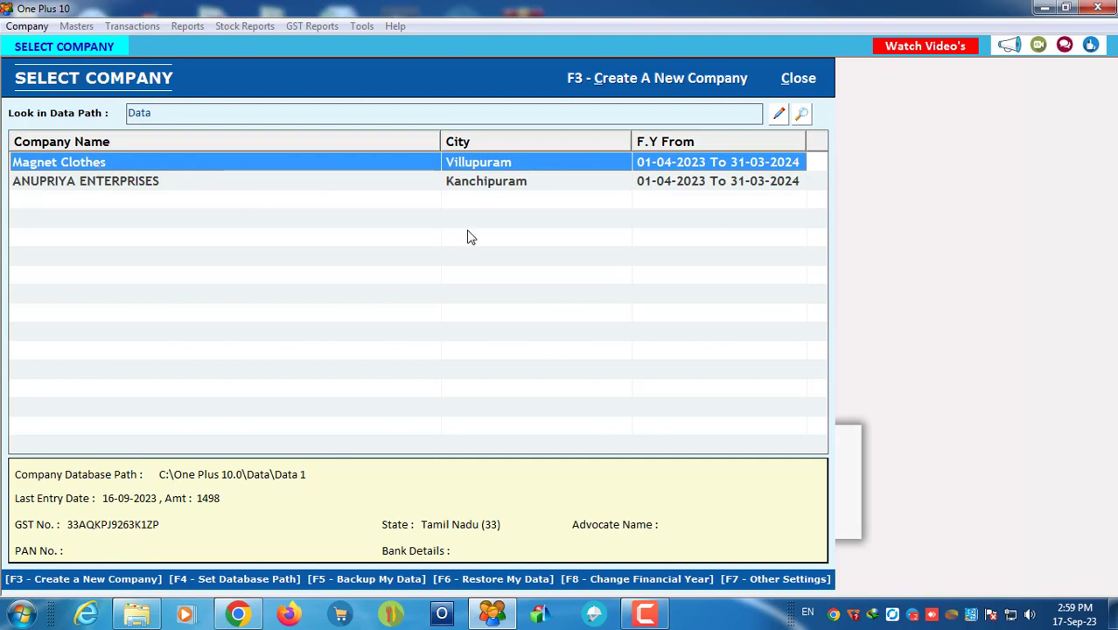
type("1")
key("Return")
type("1")
key("Return")
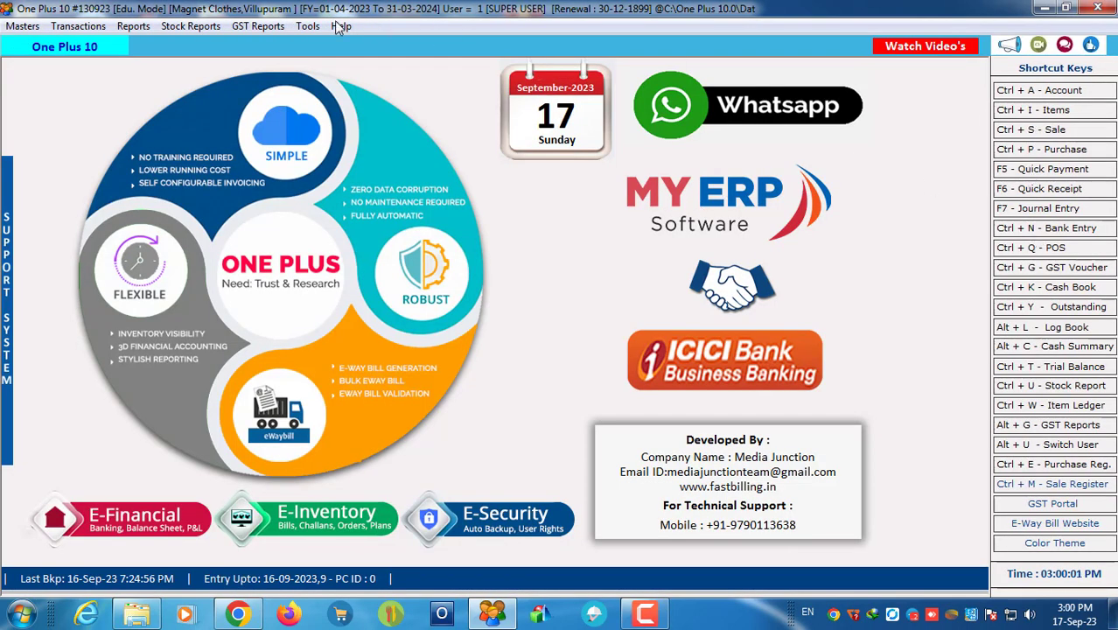
Step: In the Report Builder Tool, create a default template applying to POS bills
left_click(308, 27)
left_click(386, 44)
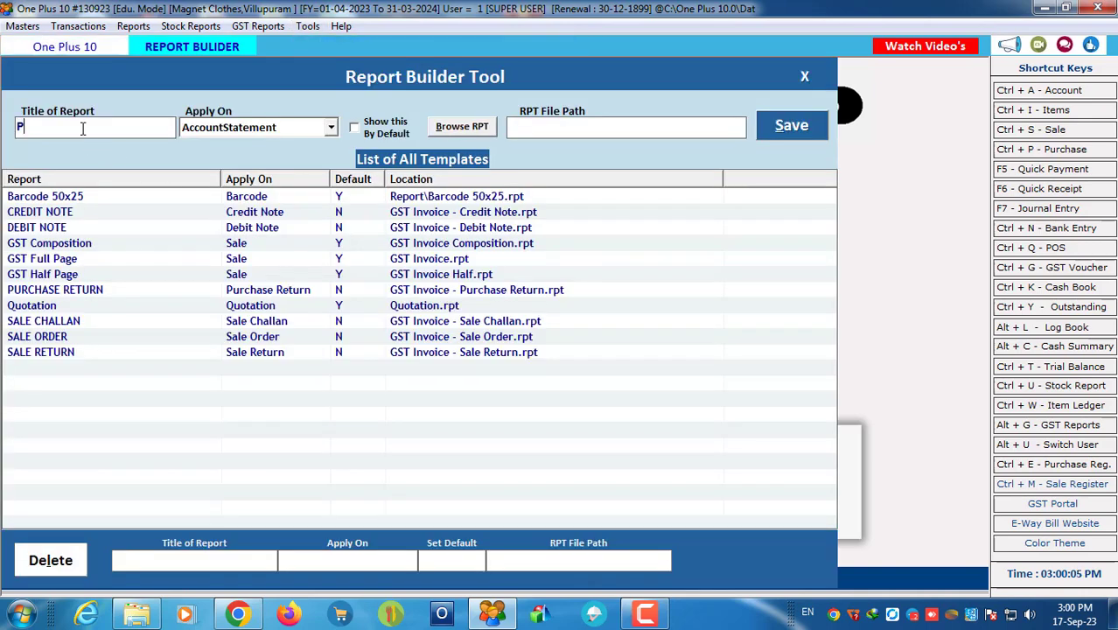
key("Return")
type("POS")
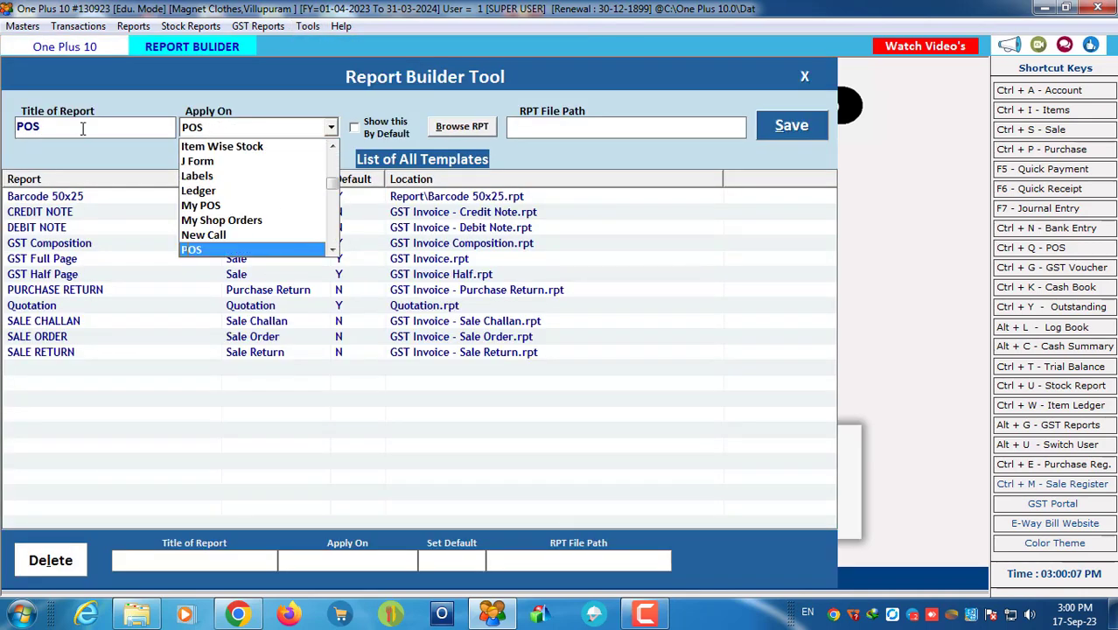
key("Return")
key("Tab")
Step: Select Quick Sale.rpt as the template's report file, save it, and close the builder
key("Return")
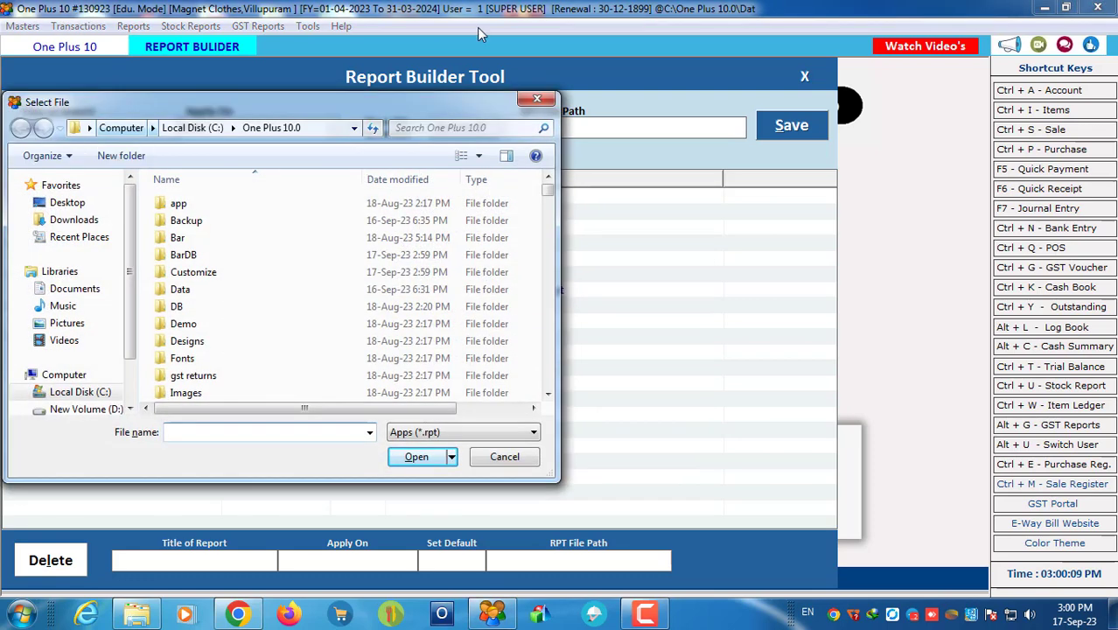
key("q")
key("q")
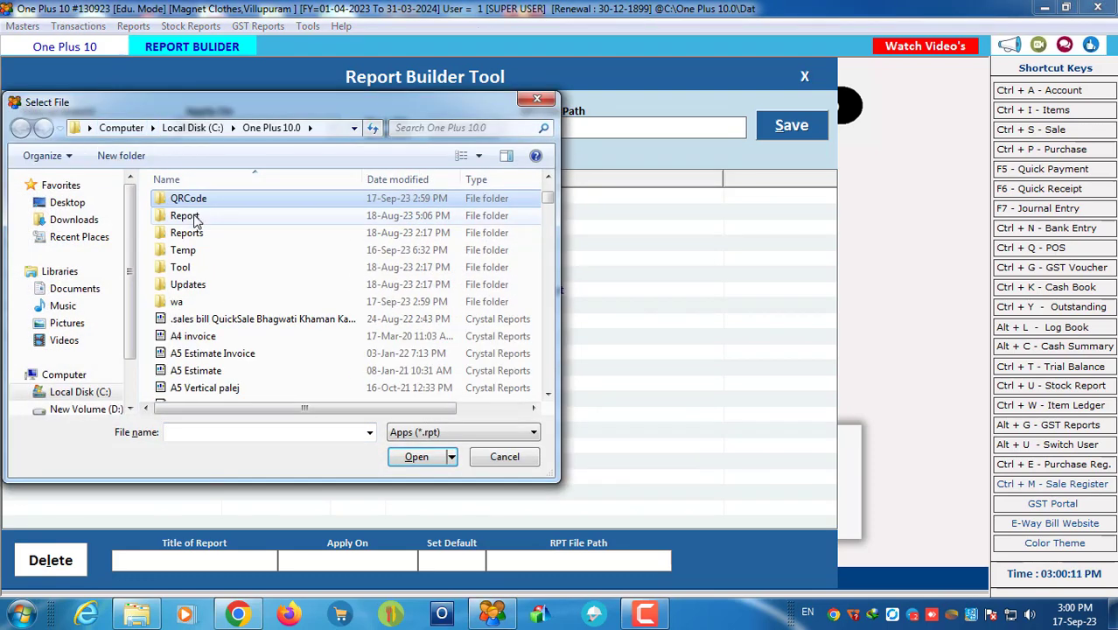
left_click(210, 335)
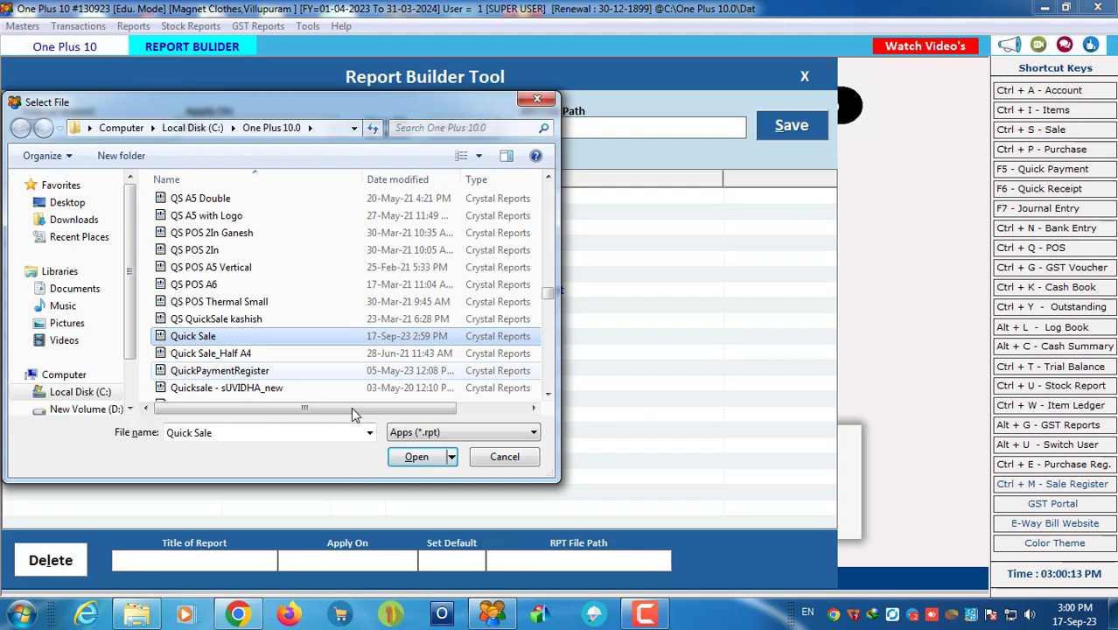
left_click(425, 456)
left_click(792, 129)
left_click(623, 360)
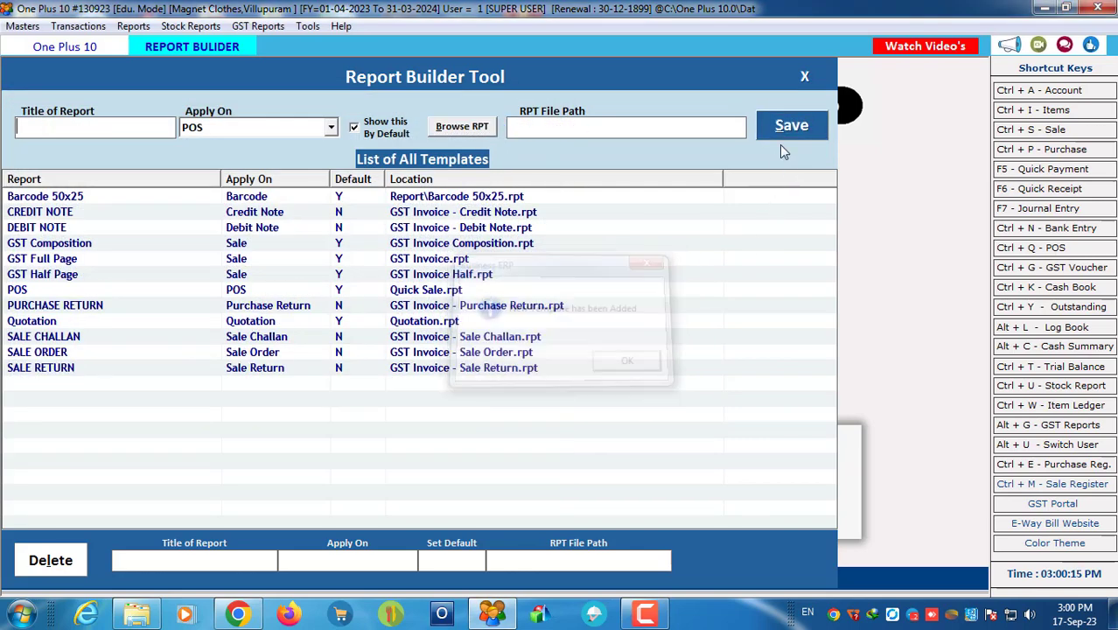
left_click(804, 76)
left_click(307, 26)
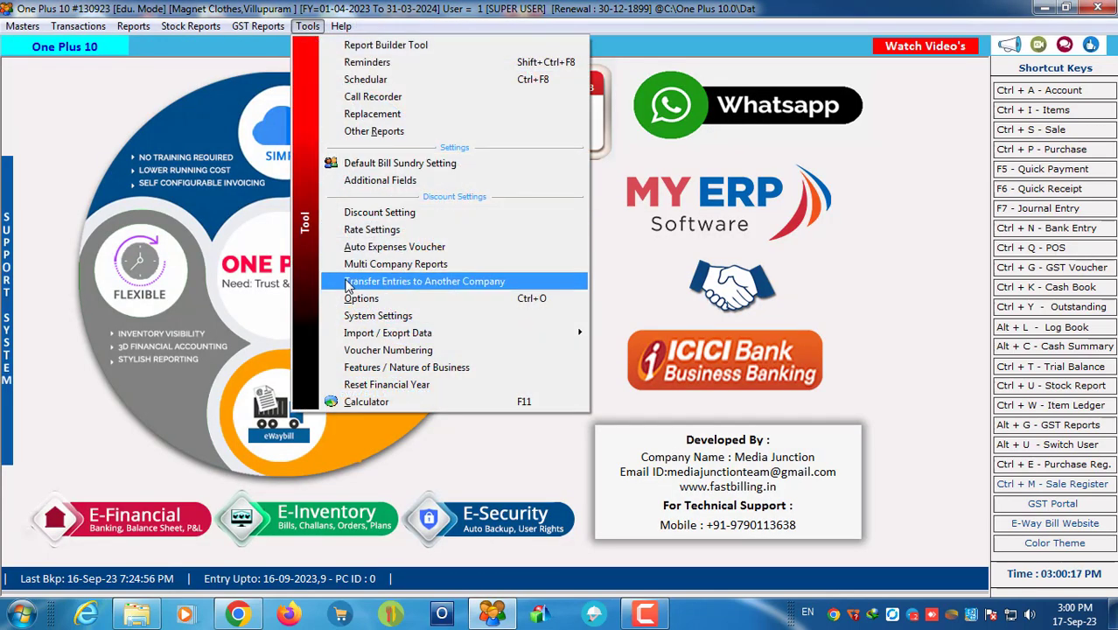
Step: Apply the POS settings in the program options and close the options window
left_click(382, 294)
left_click(39, 478)
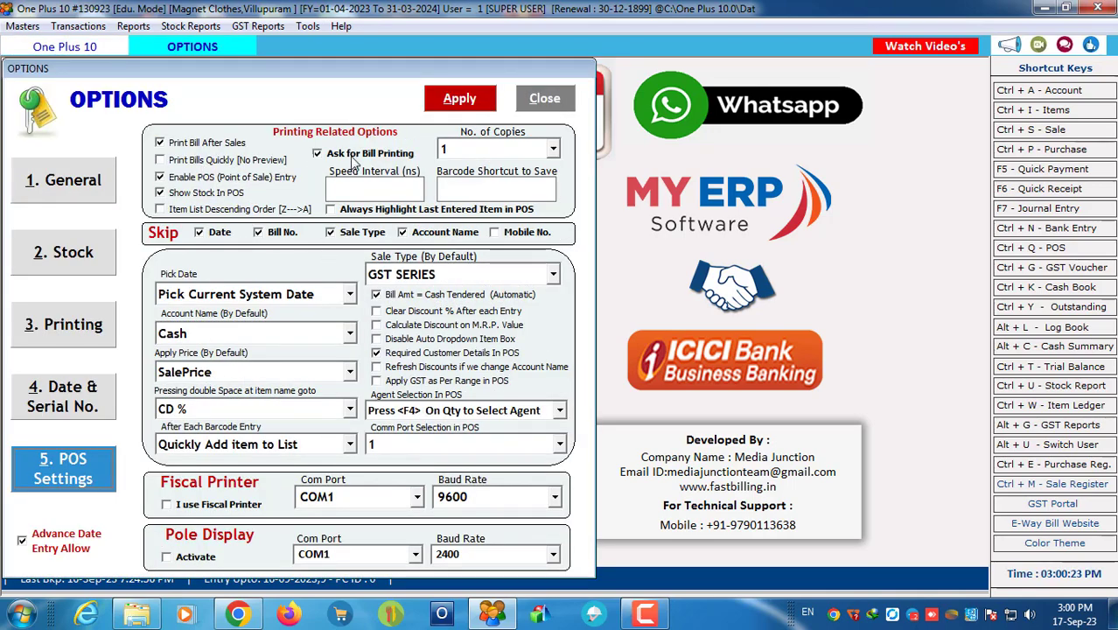
left_click(460, 98)
left_click(637, 360)
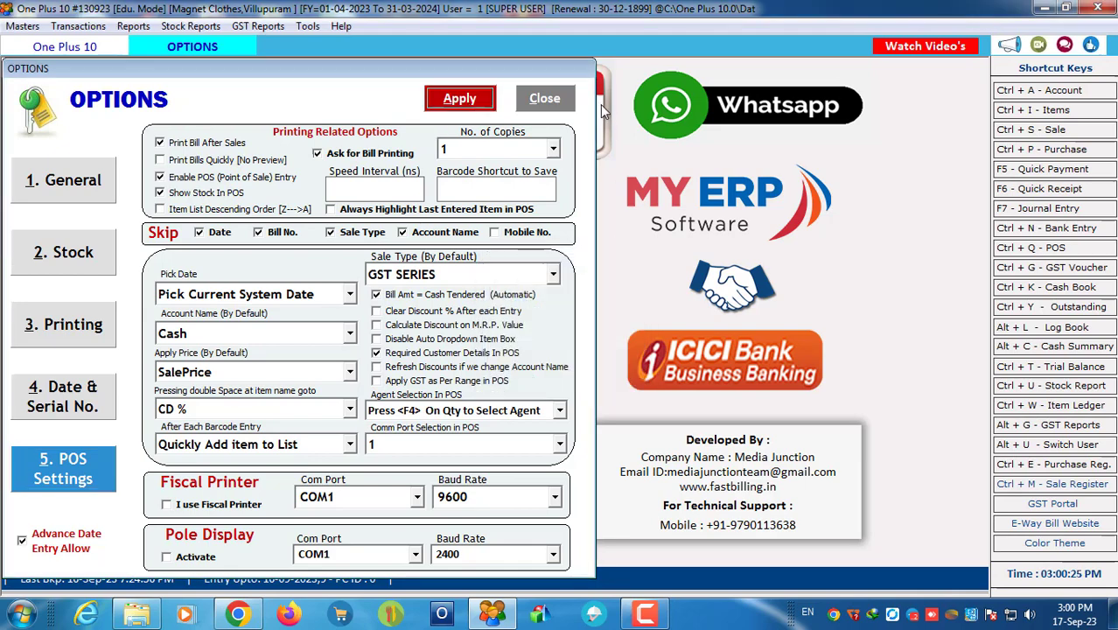
left_click(558, 103)
Step: Start new POS bill 9 and add the T-Shirts items with barcodes 10001 and 10003
left_click(1054, 250)
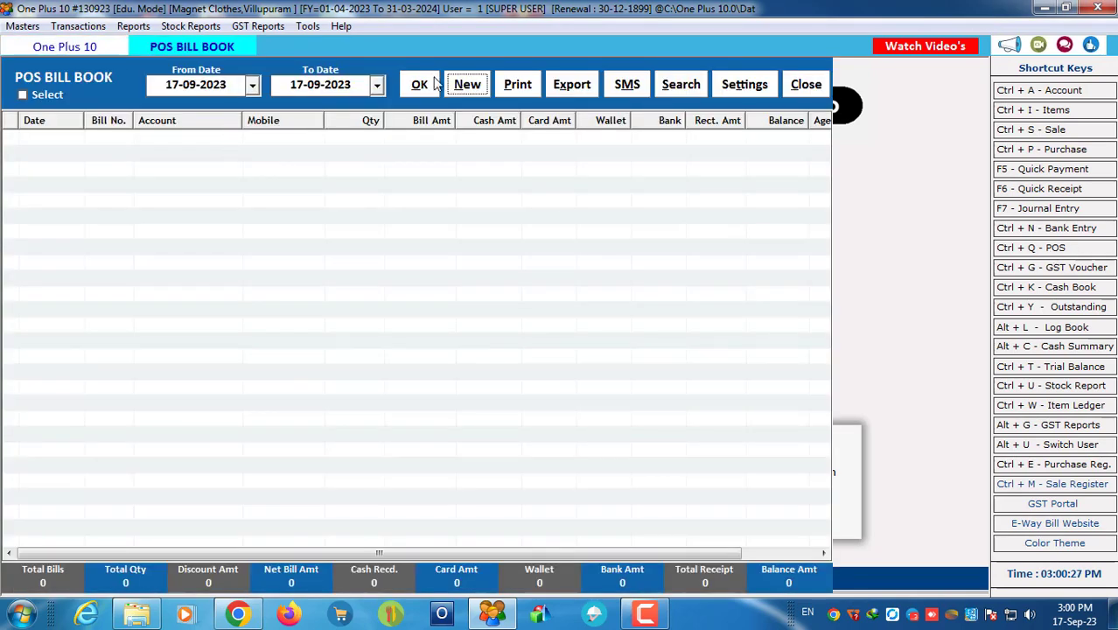
key("Return")
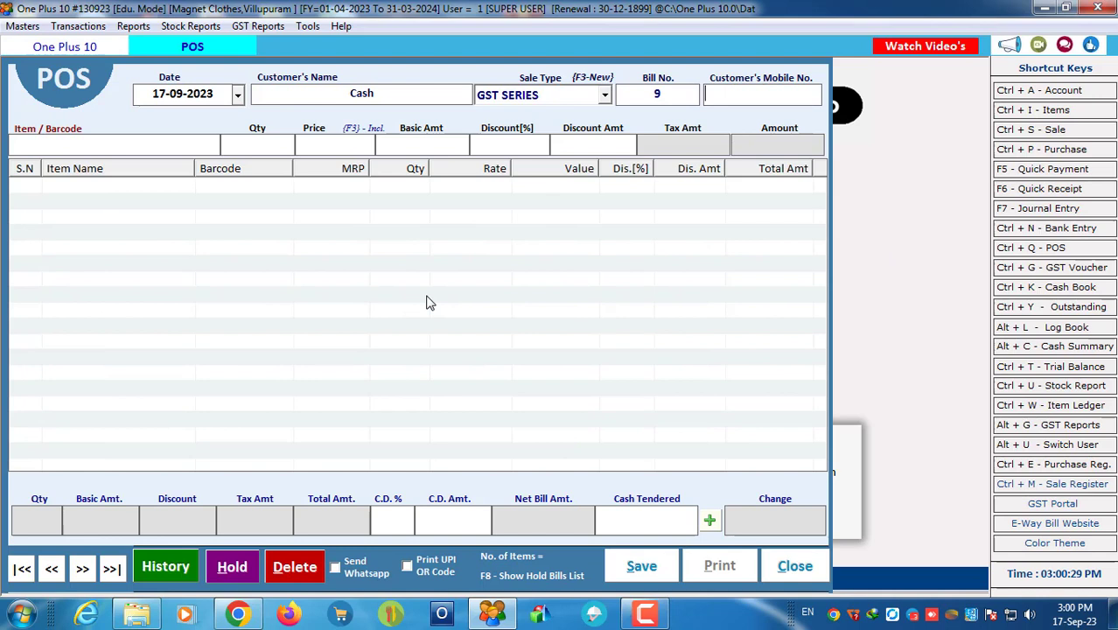
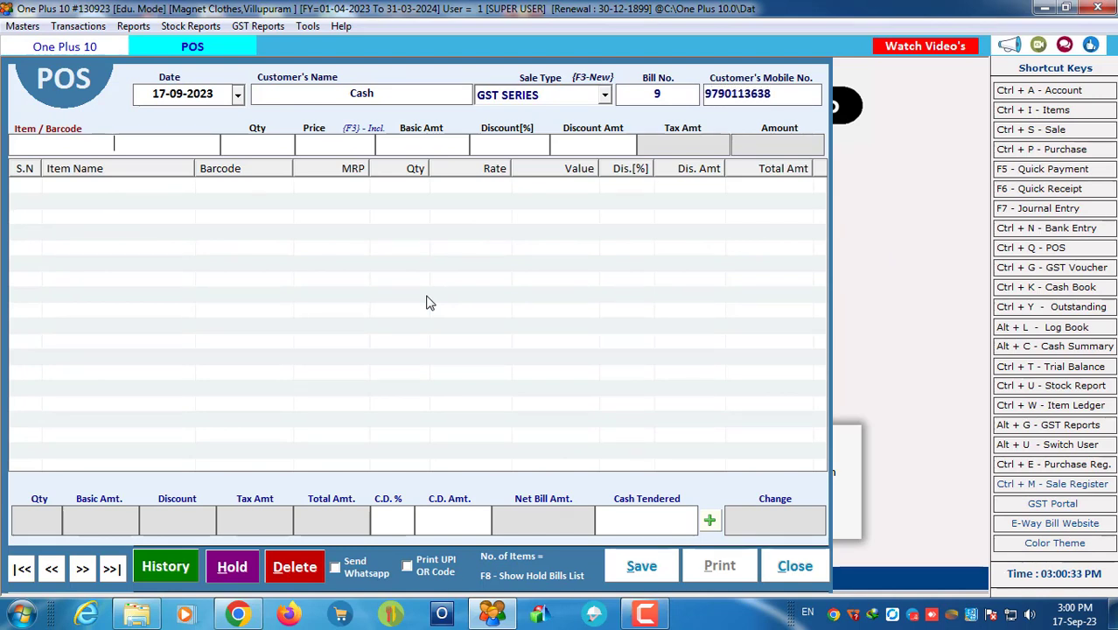
type("10001")
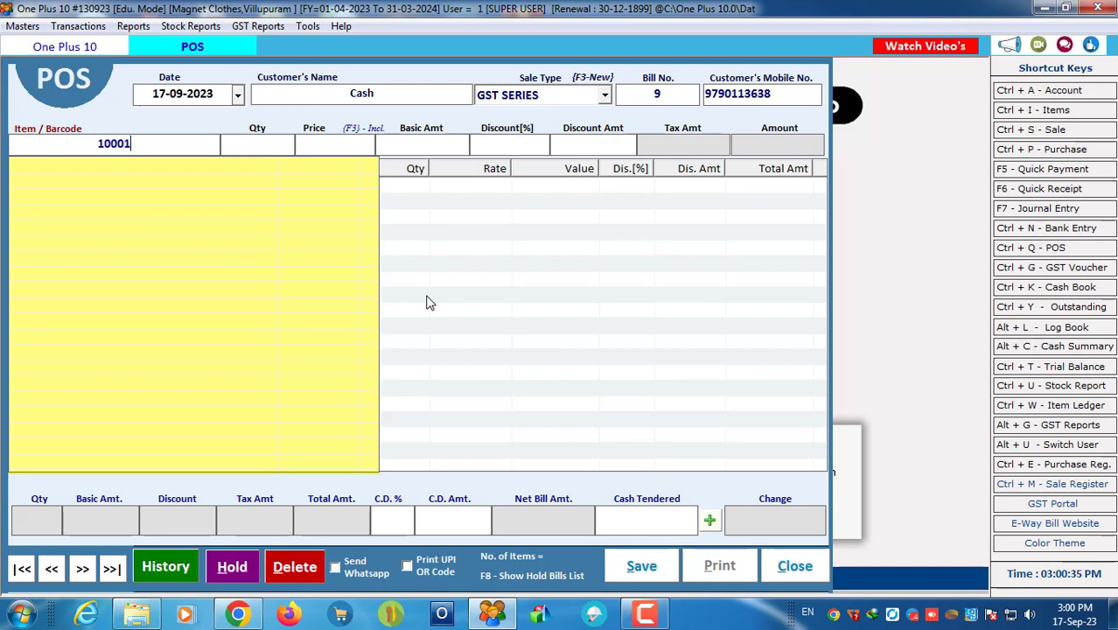
key("Return")
type("1")
type("2")
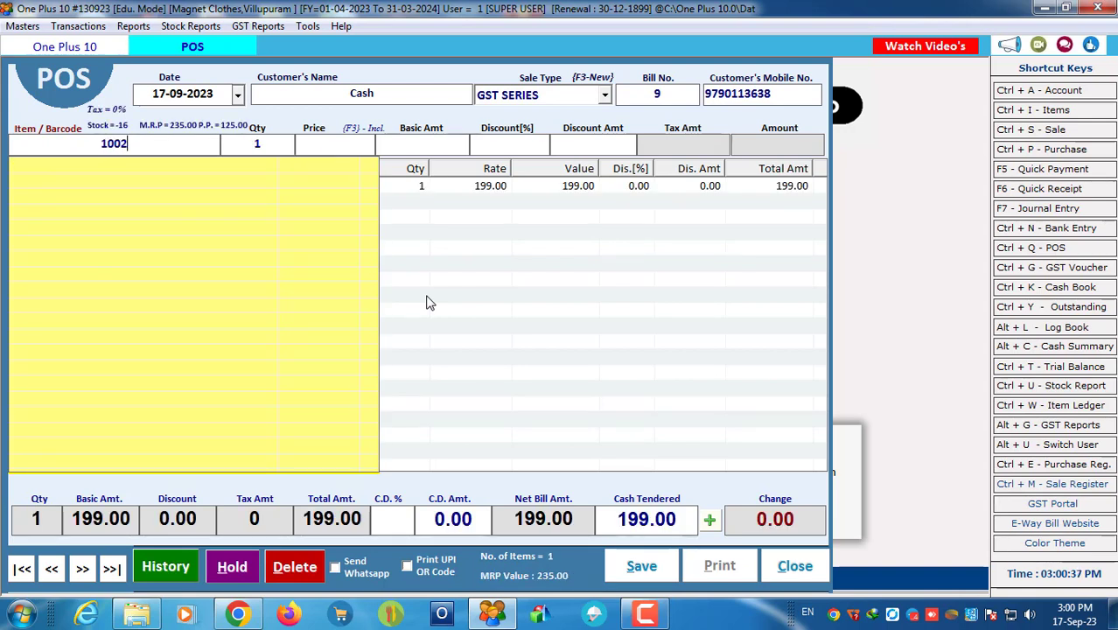
key("BackSpace")
type("03")
key("Return")
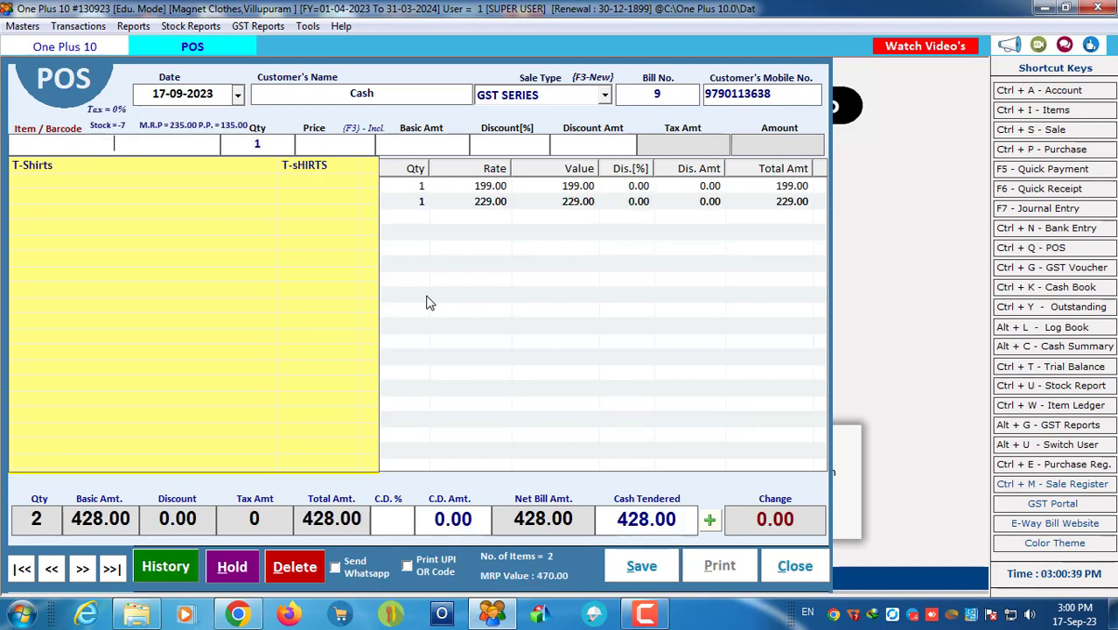
left_click(459, 321)
Step: Apply a 10% cash discount and set Cash Tendered to 400
left_click(390, 520)
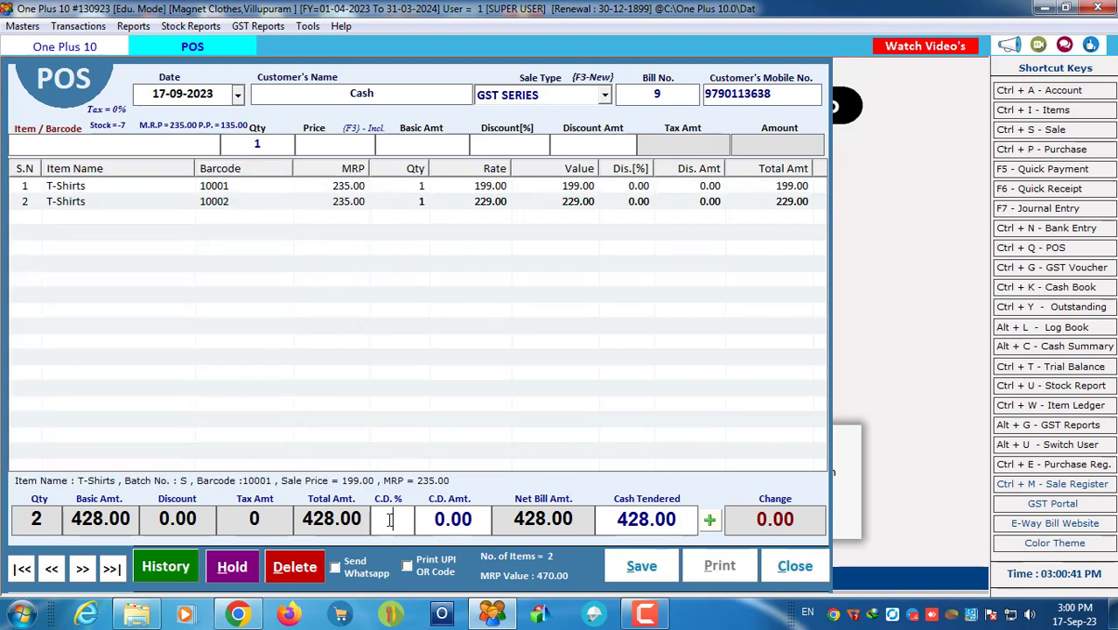
type("10")
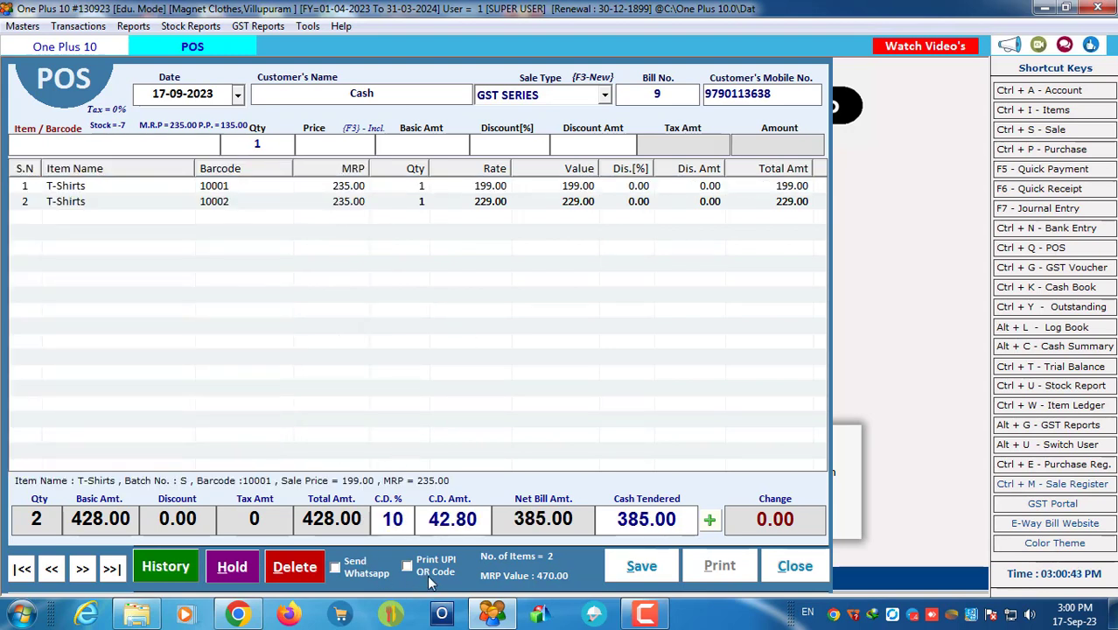
key("Return")
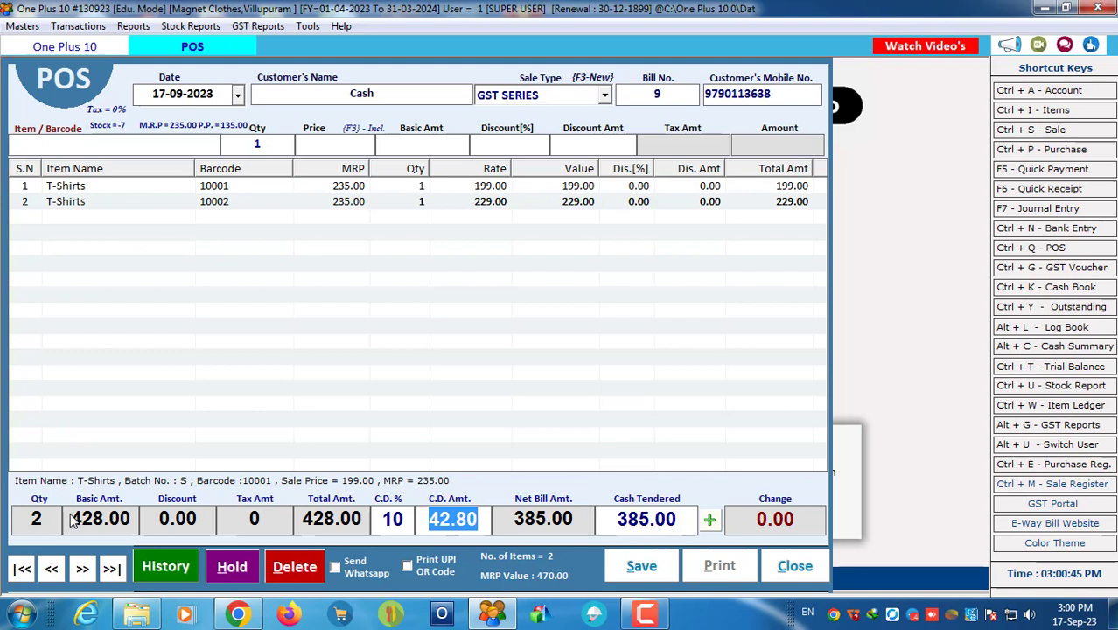
left_click_drag(427, 519, 467, 519)
left_click_drag(609, 523, 713, 523)
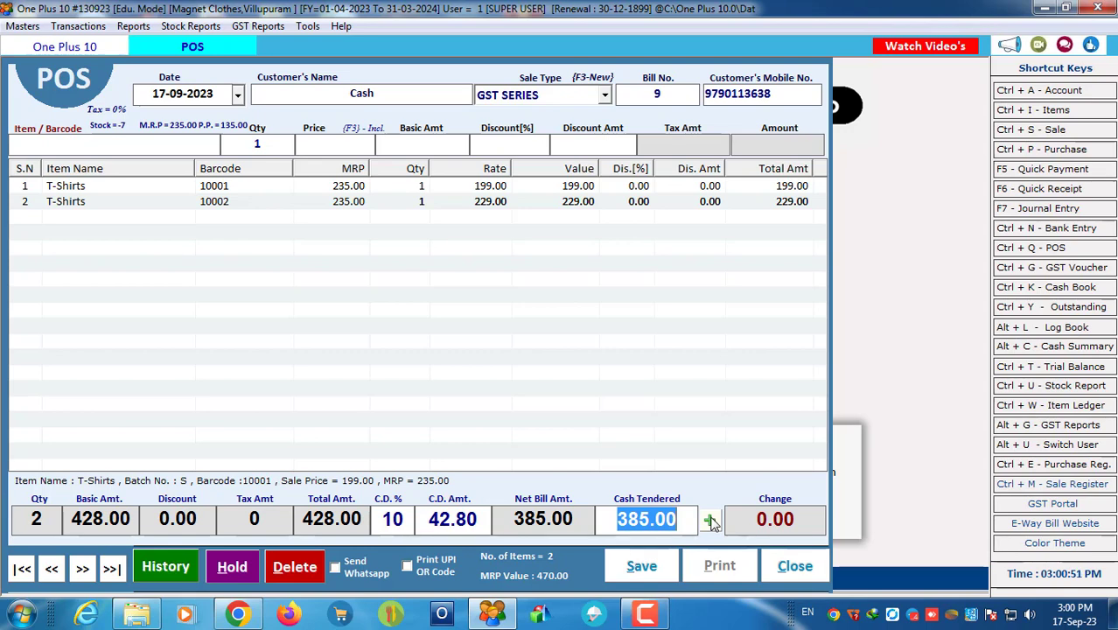
type("400")
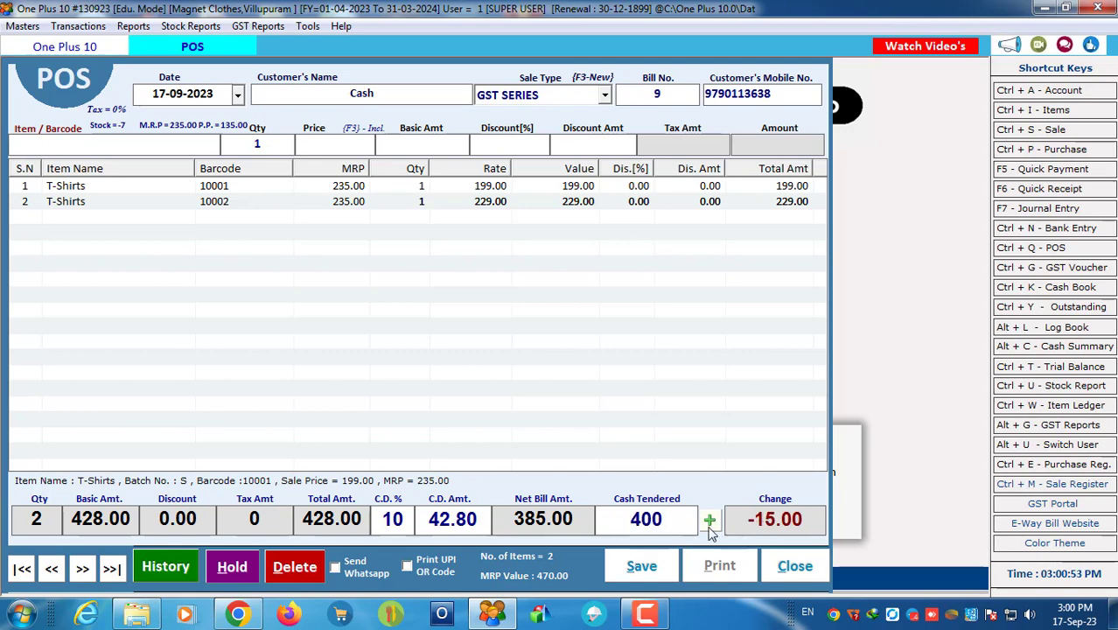
Step: Save the bill, agree to print, and close the receipt preview
left_click(662, 573)
left_click(547, 365)
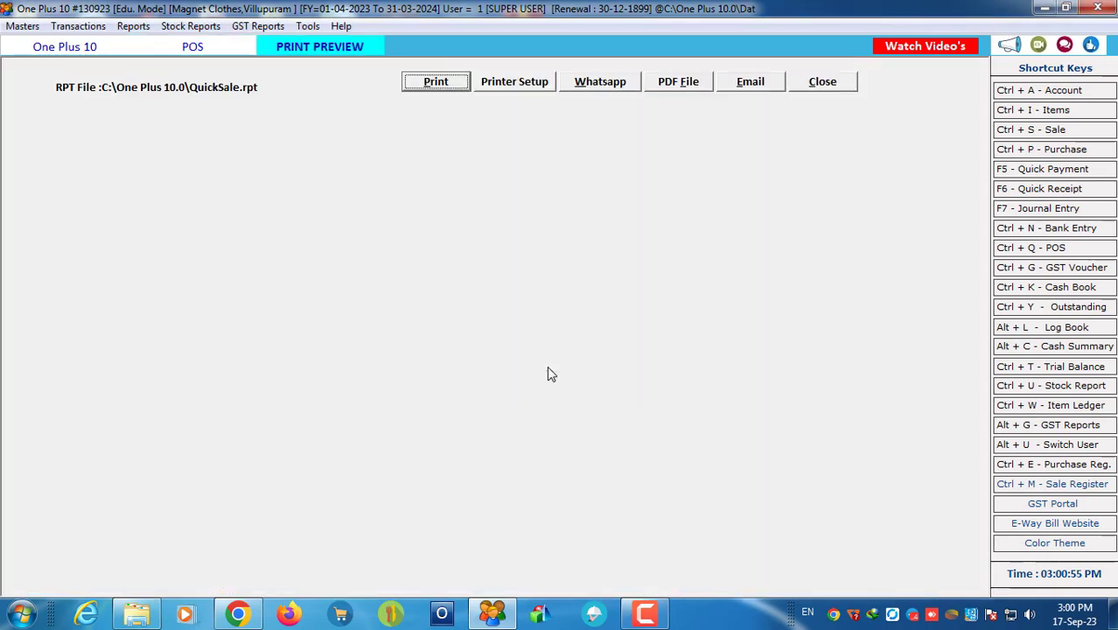
left_click(818, 82)
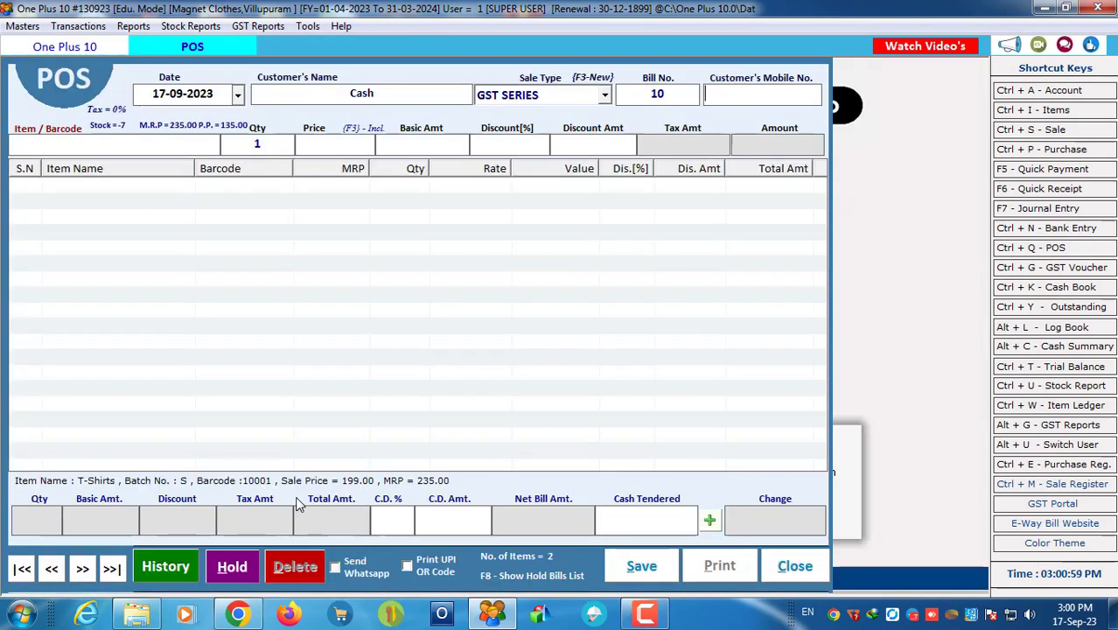
Step: Open QuickSale.rpt from the report folder in Crystal Reports
left_click(133, 615)
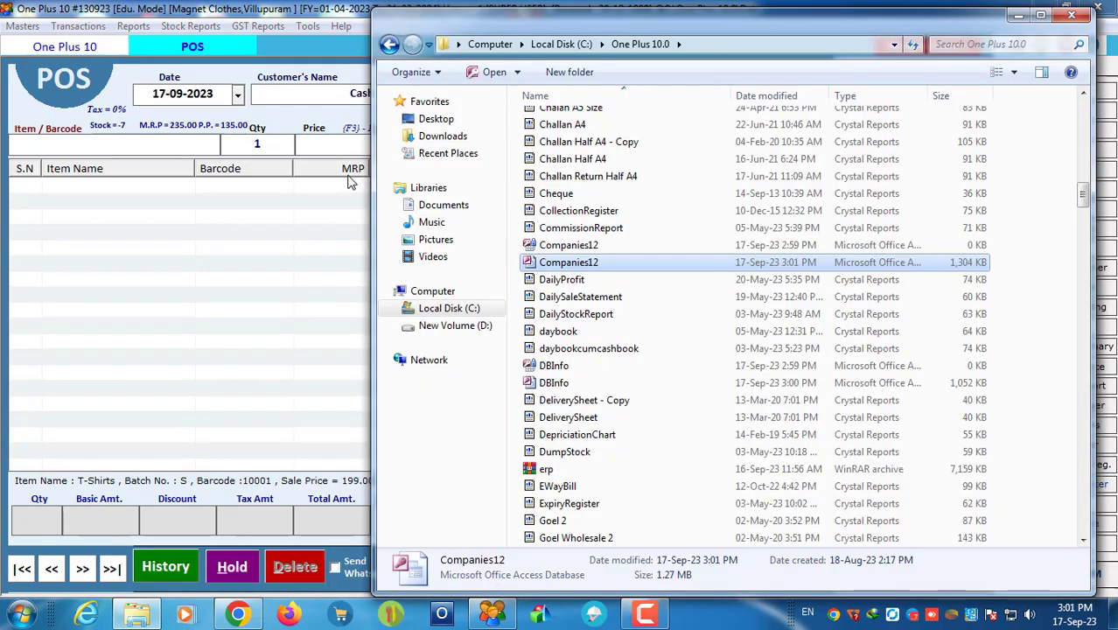
left_click(564, 281)
key("q")
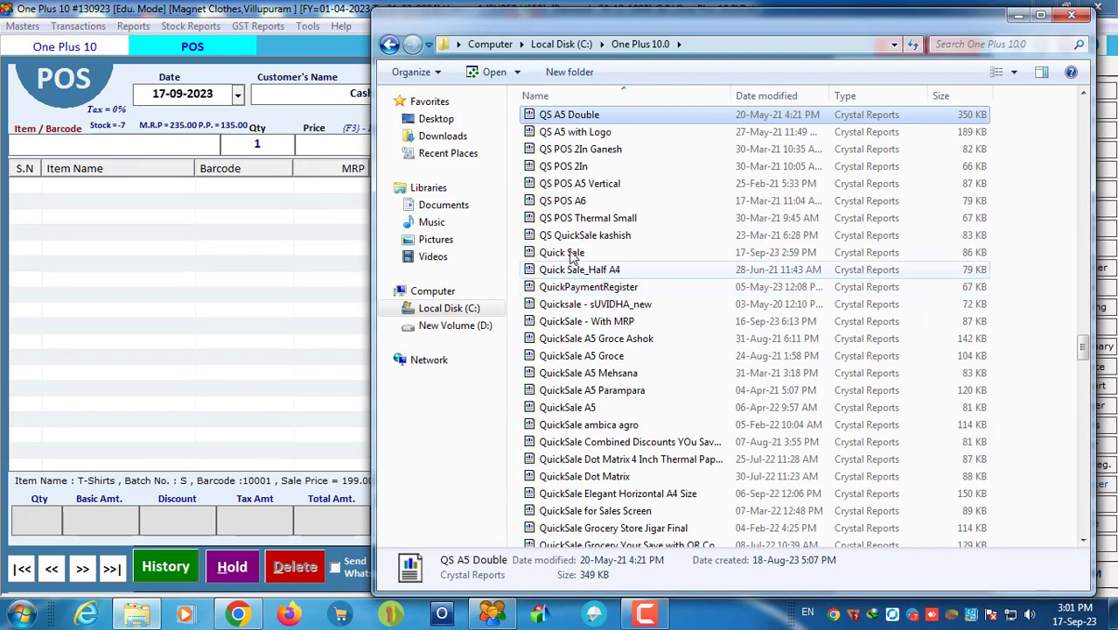
double_click(567, 253)
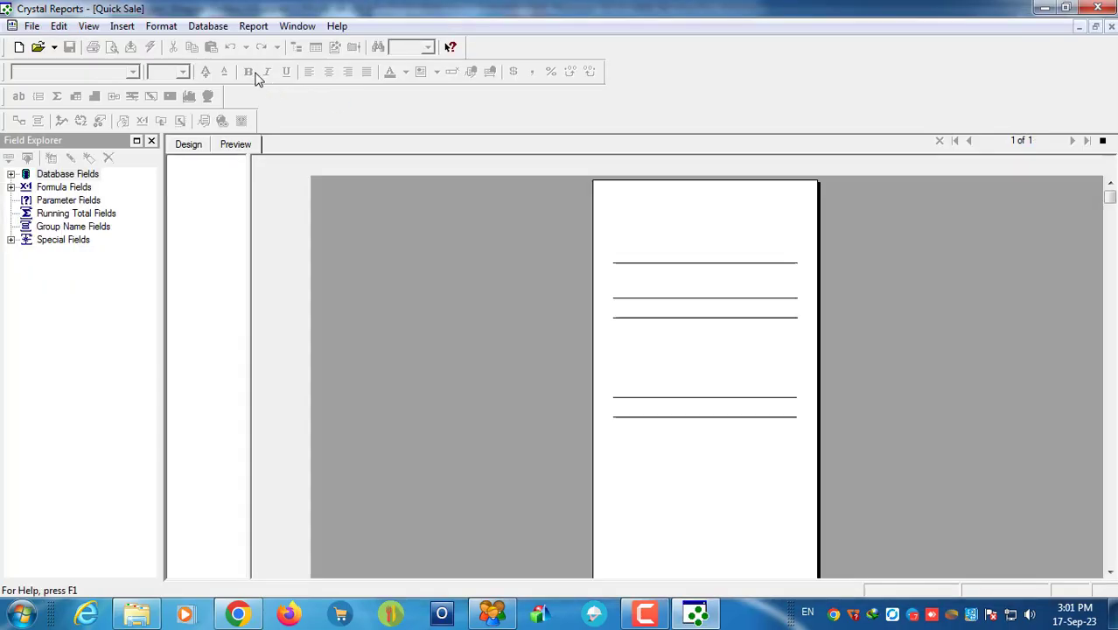
Step: Refresh the report, re-point its database to Companies12.mdb and acknowledge the verification messages
left_click(150, 47)
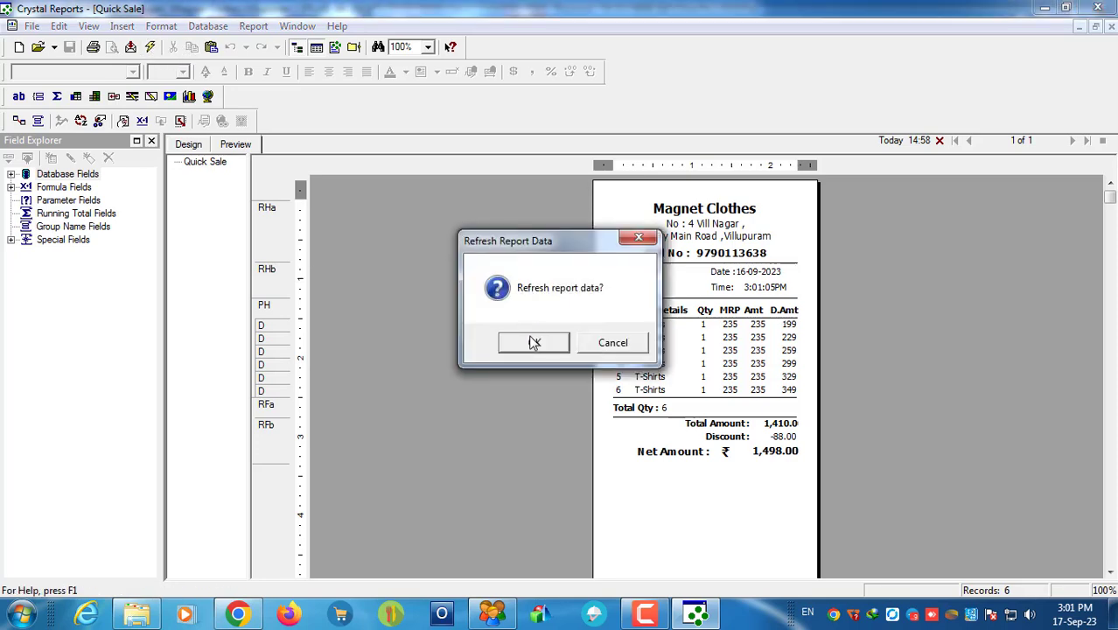
left_click(525, 343)
left_click(718, 194)
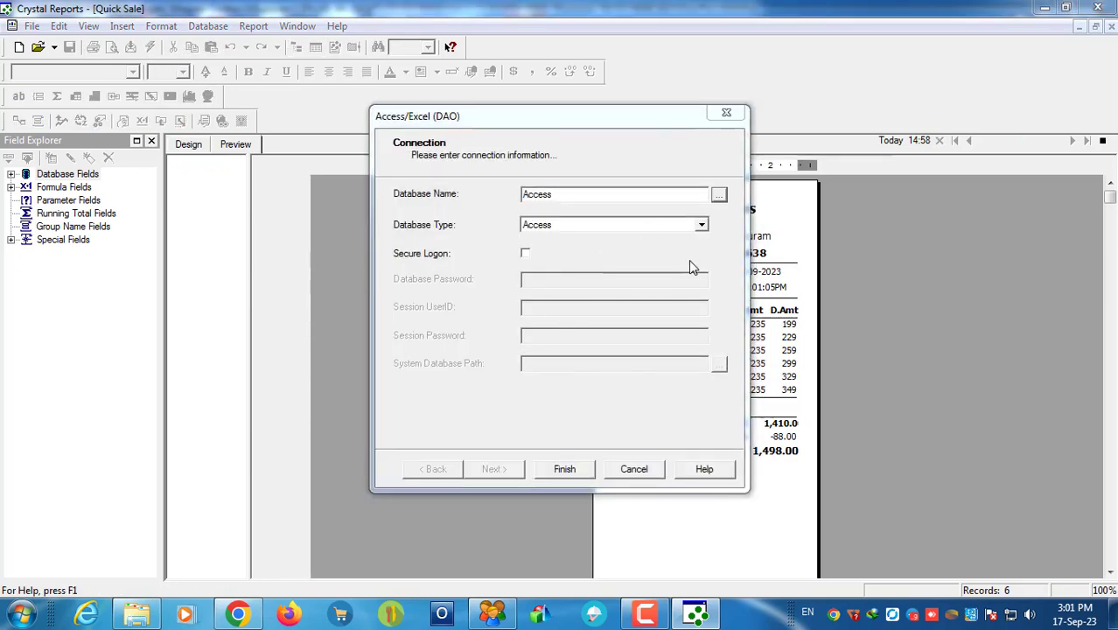
left_click_drag(774, 260, 768, 336)
left_click(482, 317)
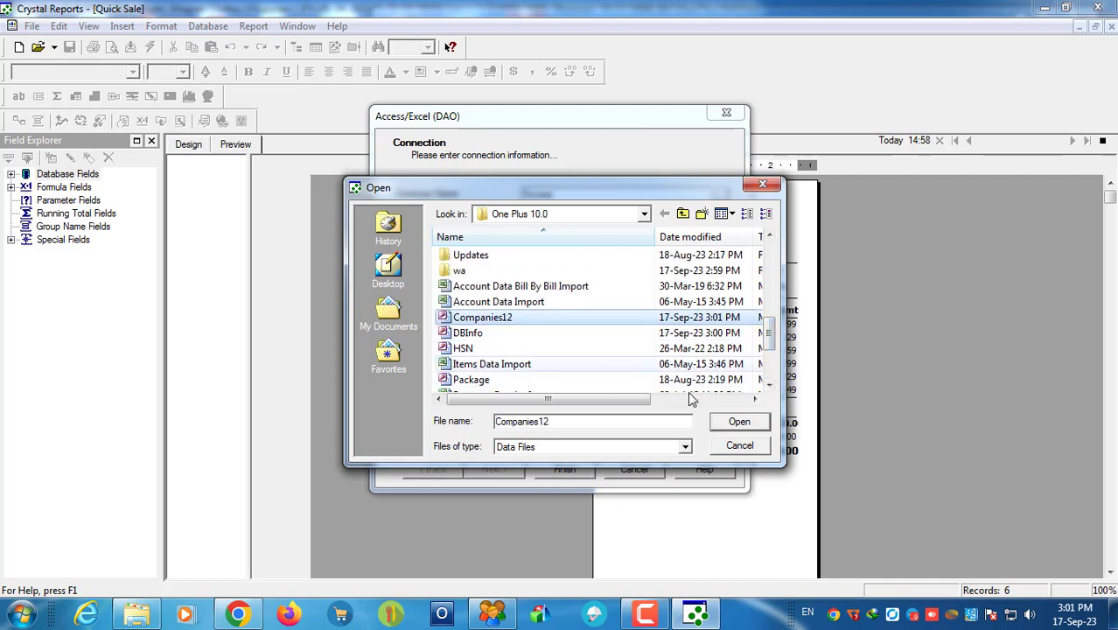
left_click(739, 421)
left_click(560, 470)
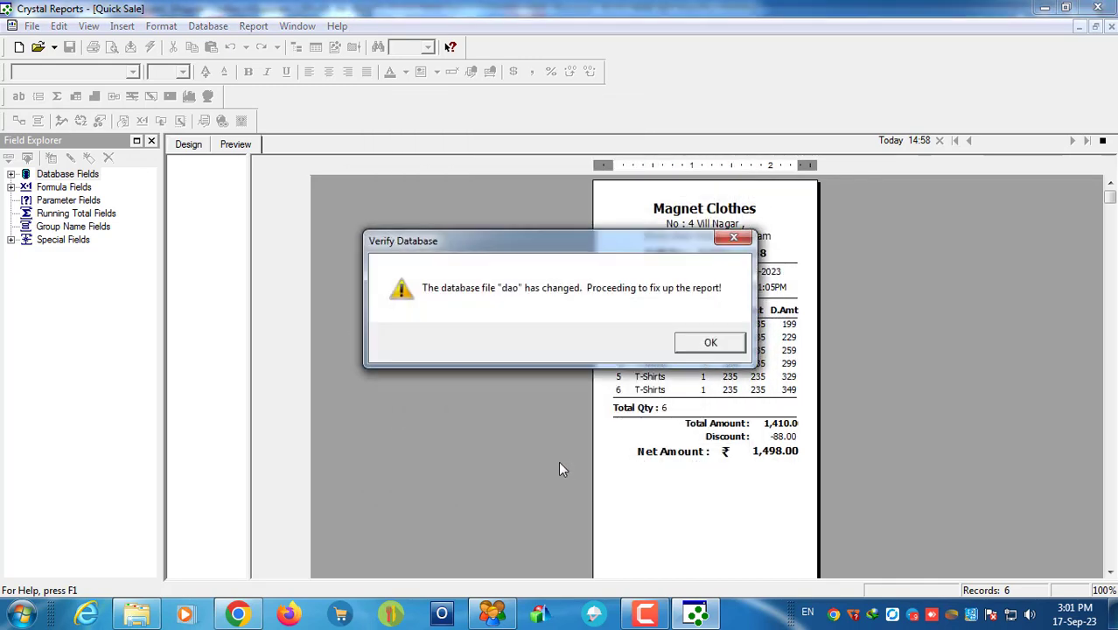
left_click(712, 359)
left_click(778, 343)
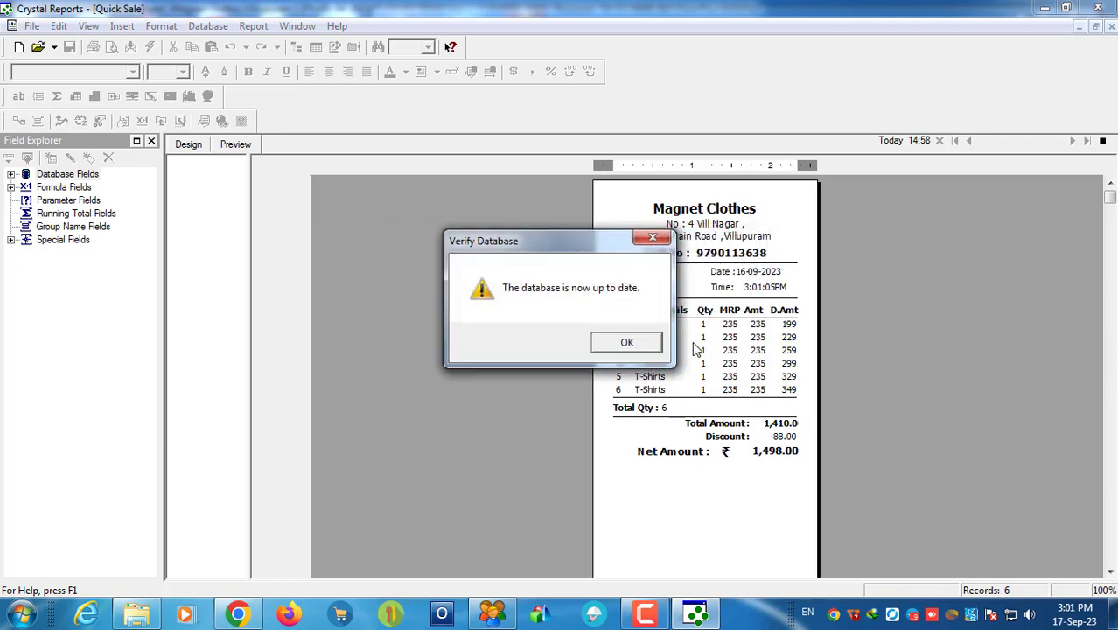
left_click(638, 345)
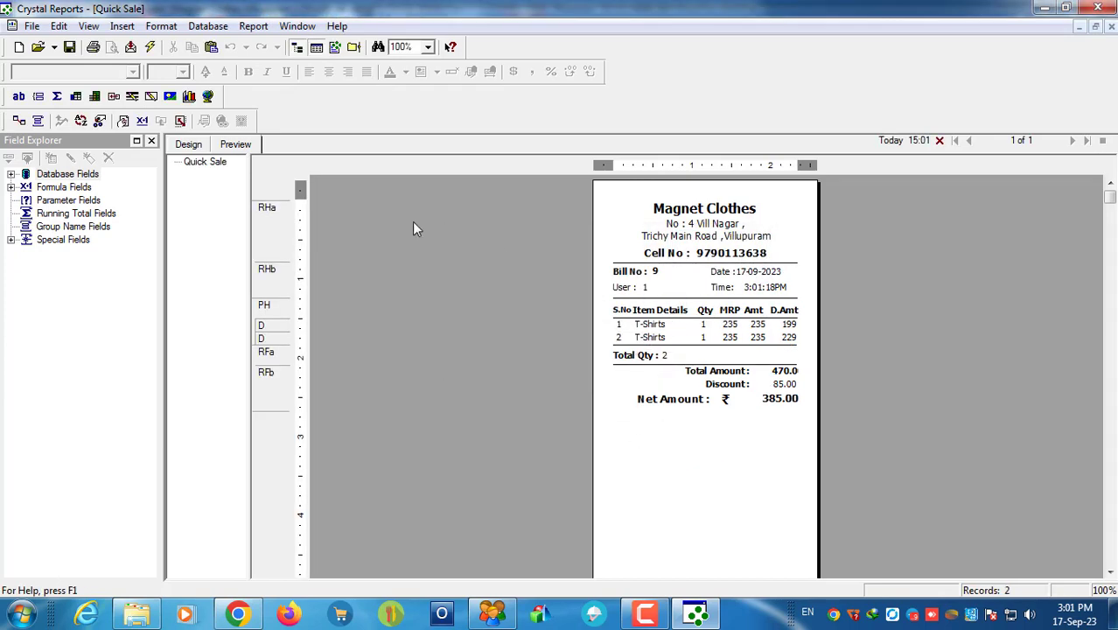
Step: Zoom the report to 200% and widen the Total Amount field to show 470.00
left_click(428, 47)
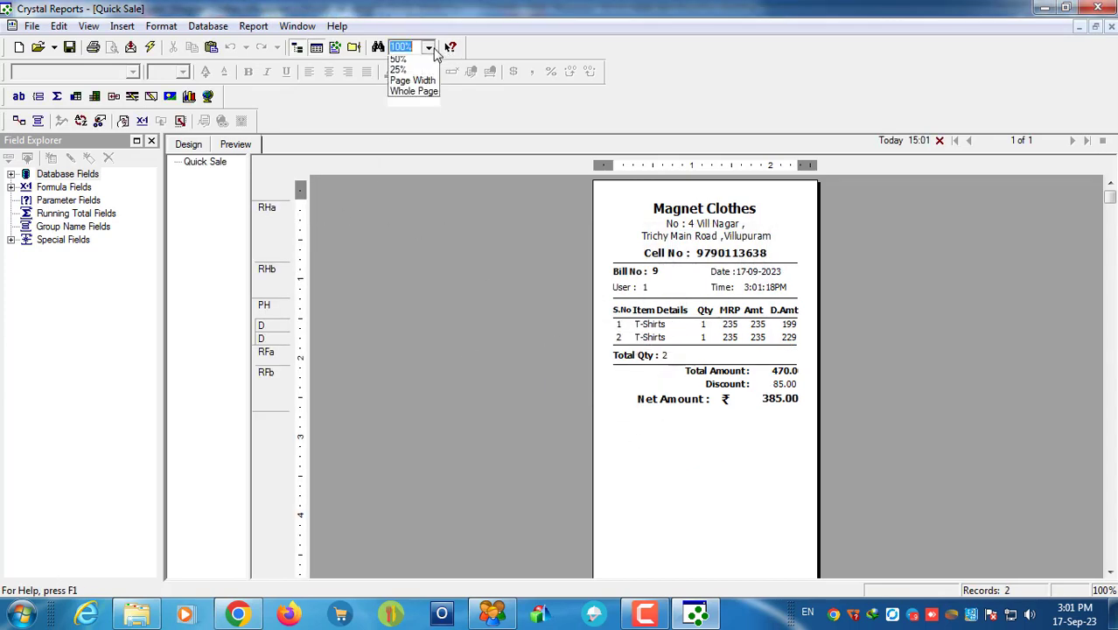
left_click(404, 84)
scroll(709, 385, "down", 2)
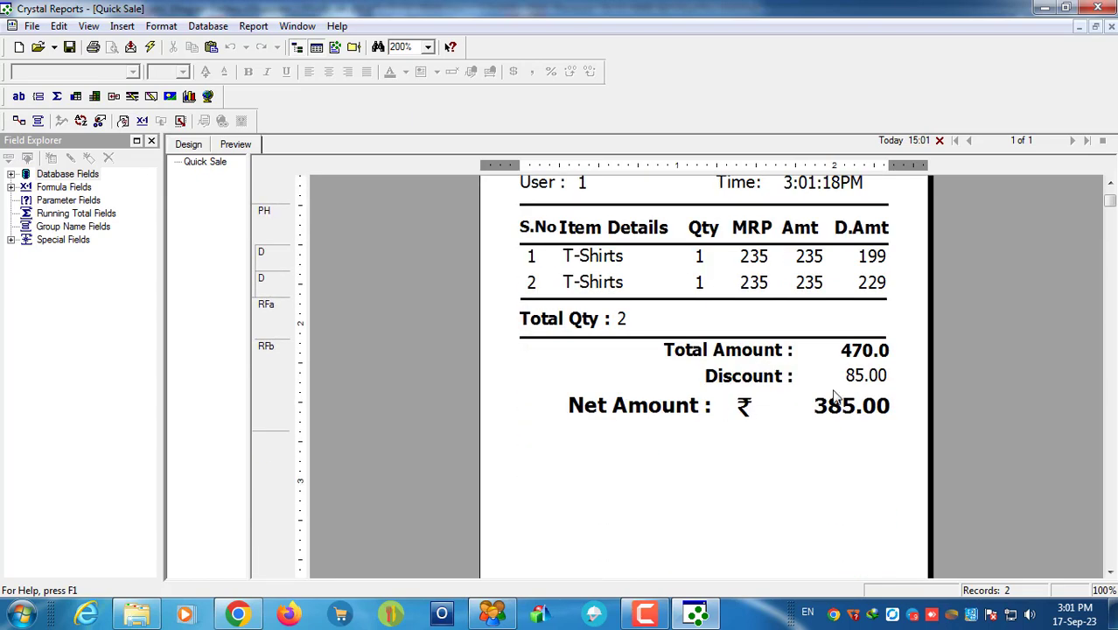
left_click(857, 355)
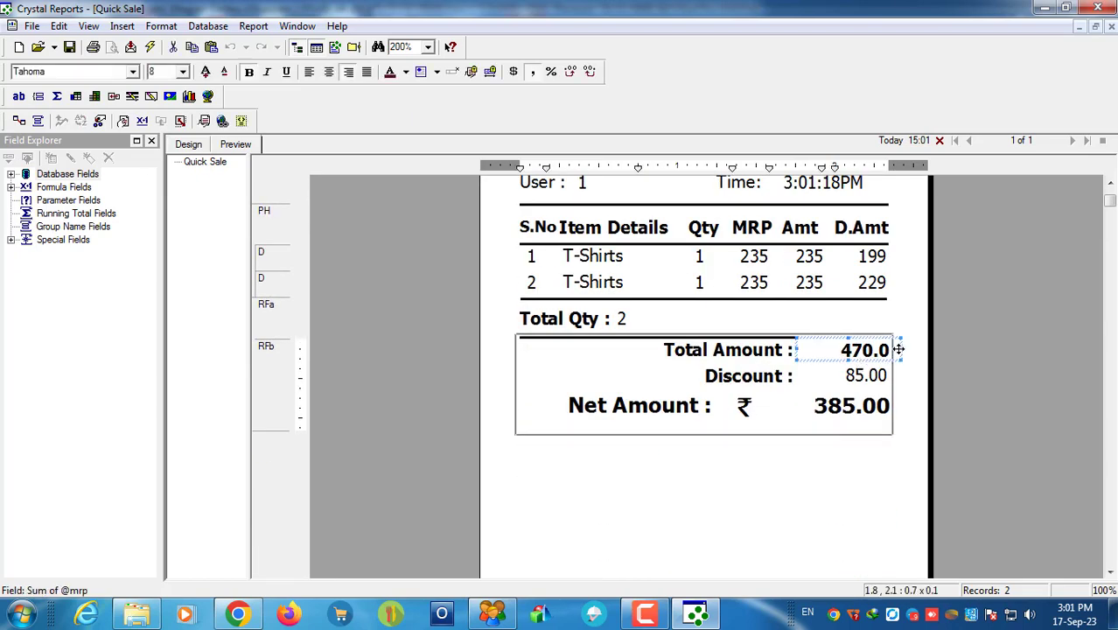
left_click_drag(901, 348, 893, 348)
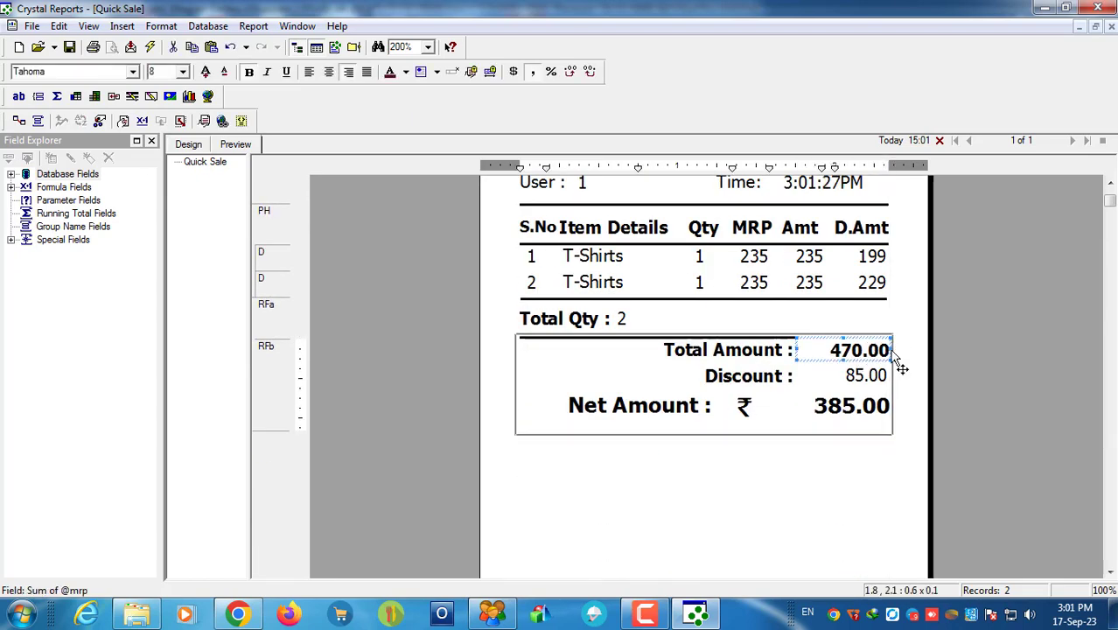
Step: Check the Net Amount, Total Amount and Discount values on the receipt
left_click(841, 408)
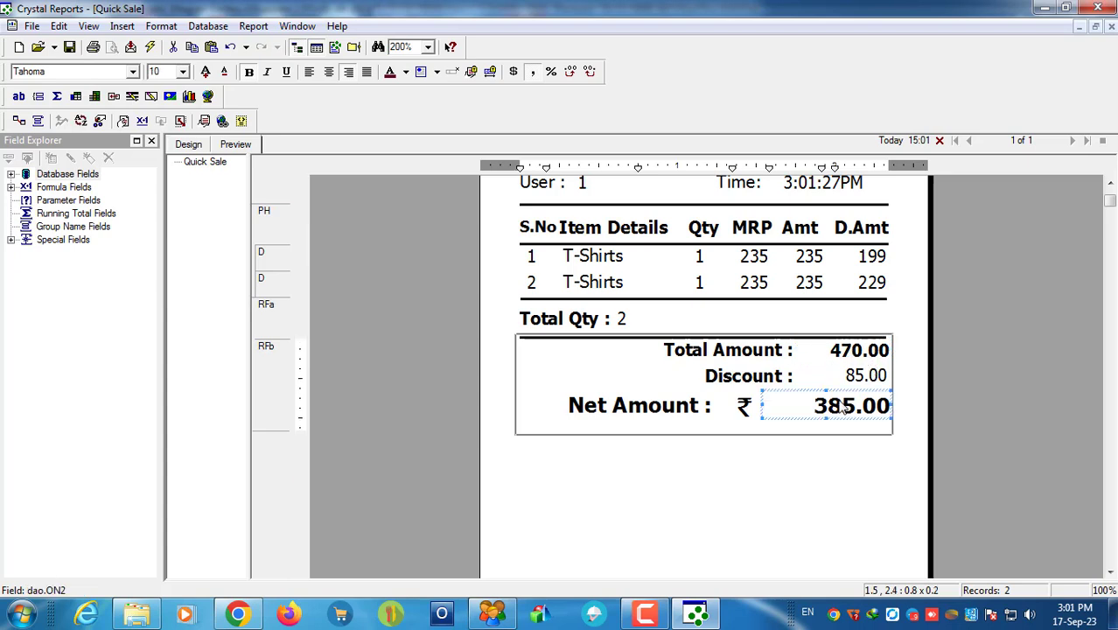
left_click(914, 373)
left_click(847, 357)
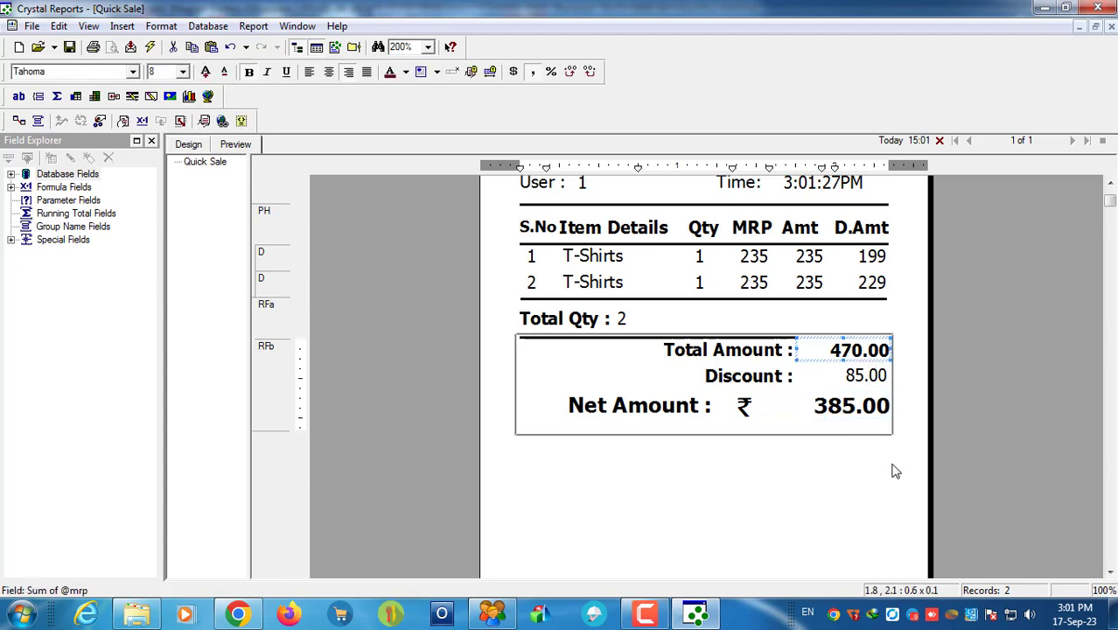
left_click(856, 378)
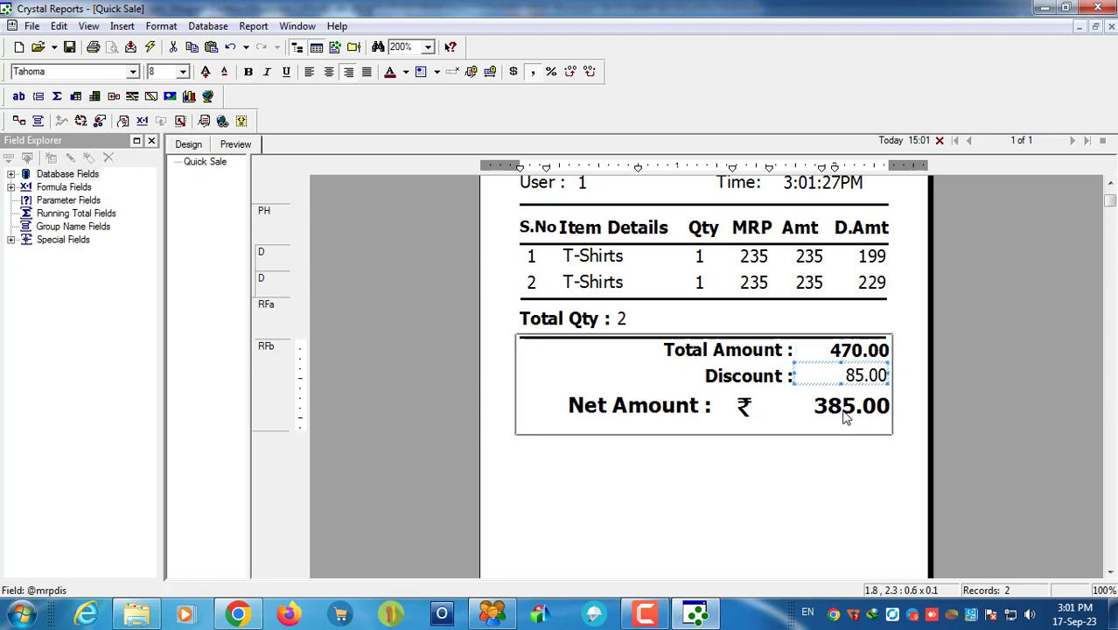
left_click(846, 416)
Step: Compute 470 − 85 = 385 in Calculator and compare it with the report totals
key("super+r")
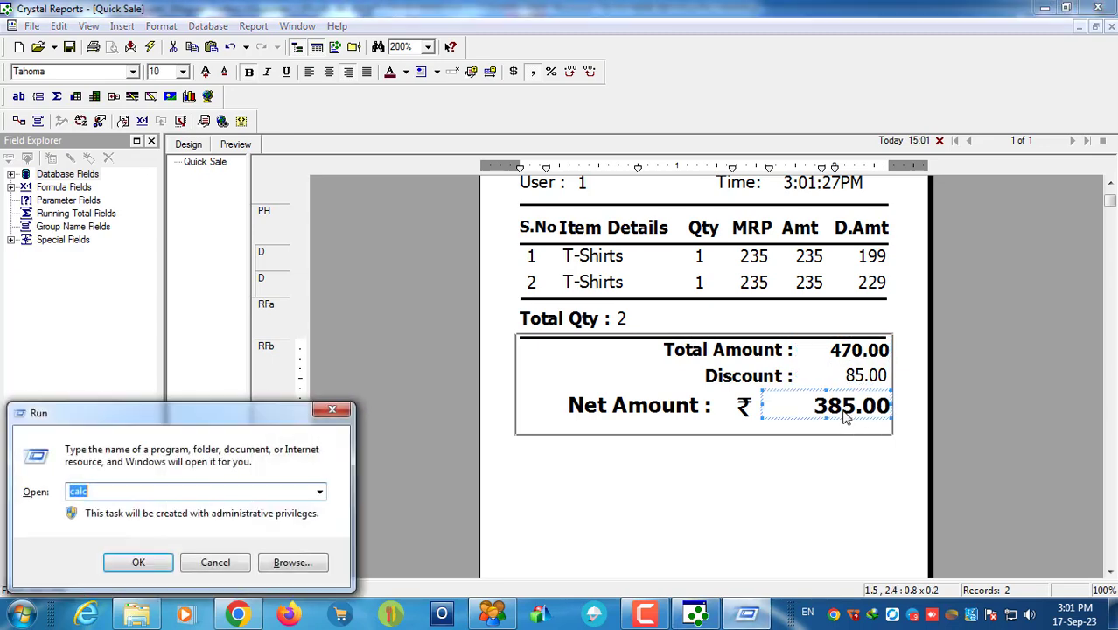
key("Return")
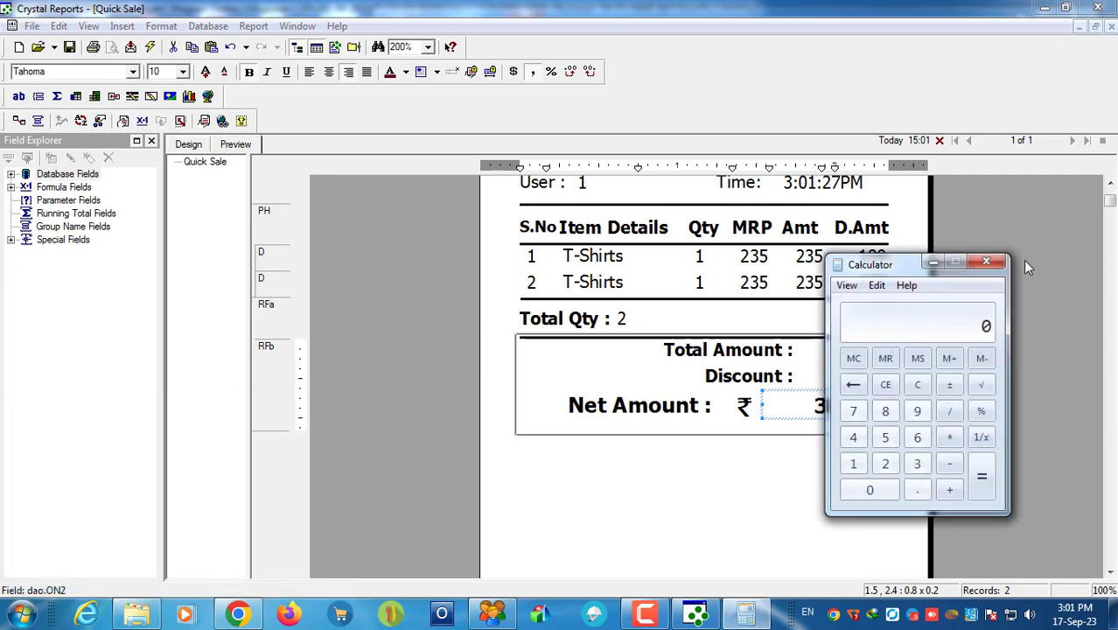
left_click_drag(905, 271, 471, 284)
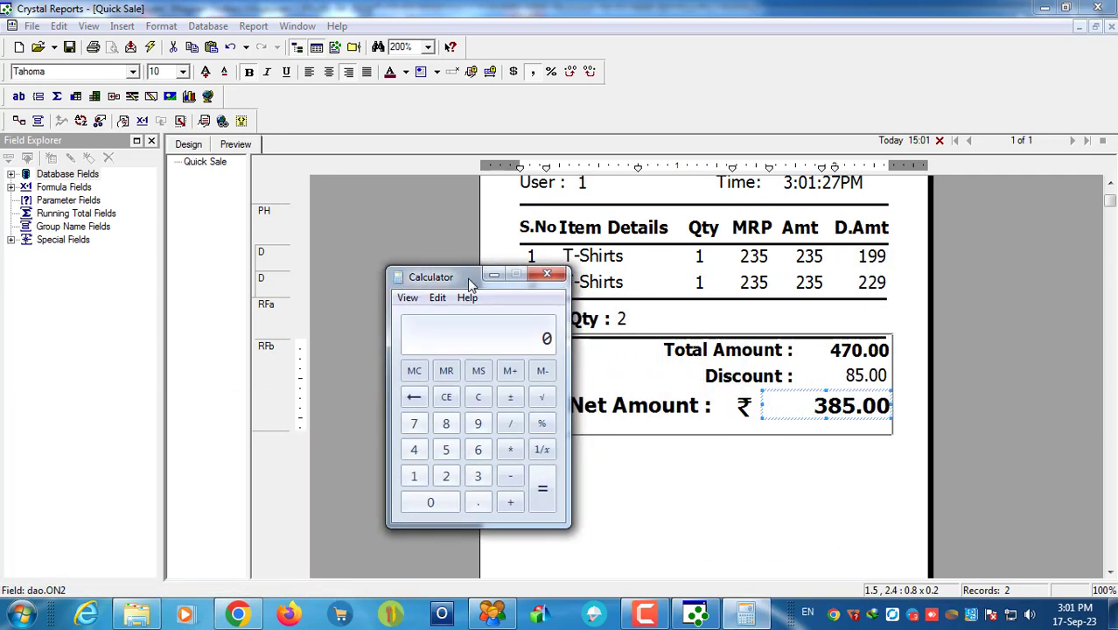
left_click(414, 451)
left_click(413, 424)
left_click(430, 502)
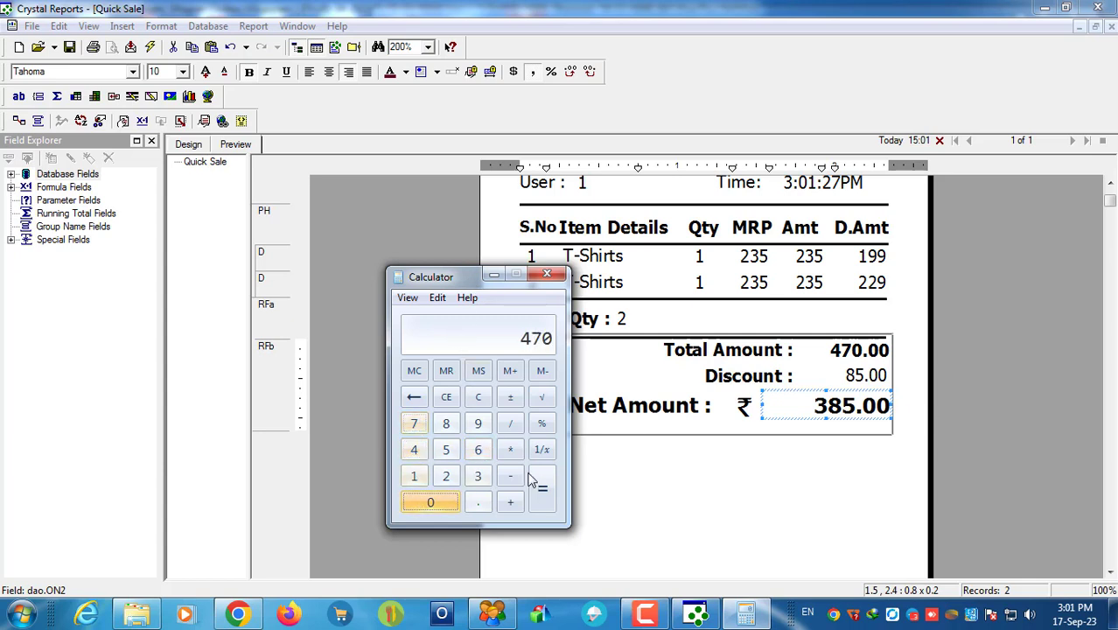
left_click(513, 479)
left_click(446, 423)
left_click(445, 450)
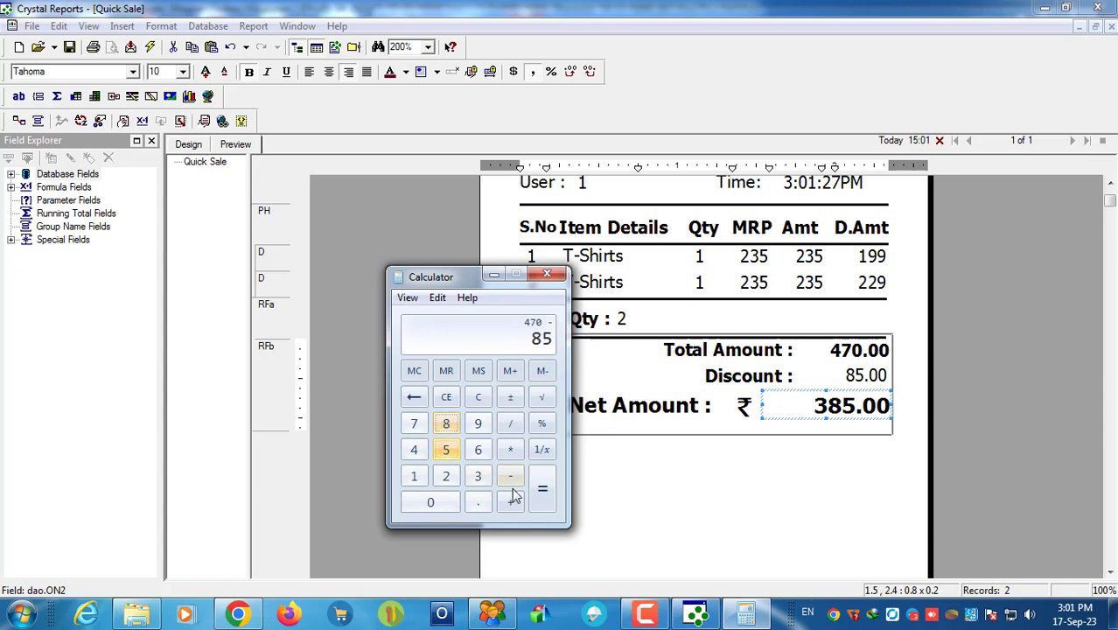
left_click(543, 492)
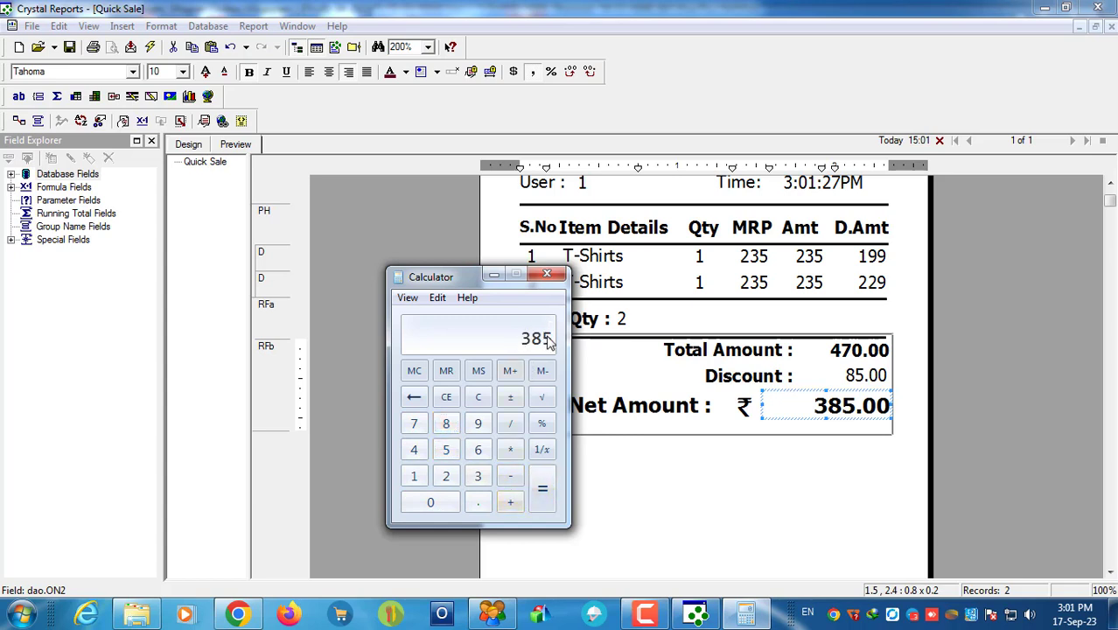
left_click(547, 274)
left_click(864, 351)
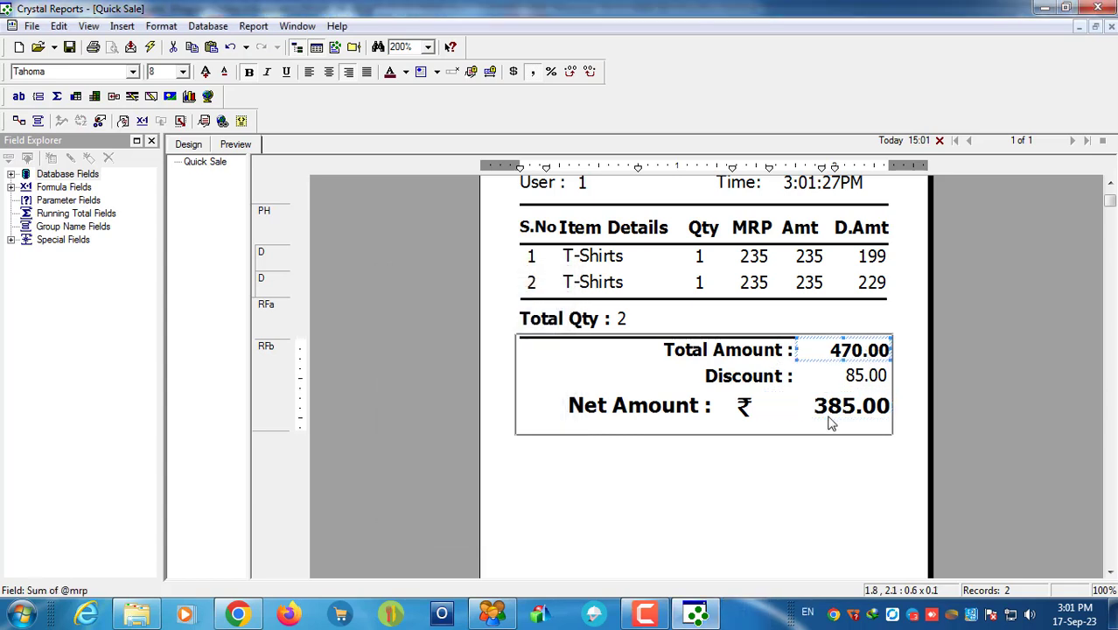
left_click(862, 376)
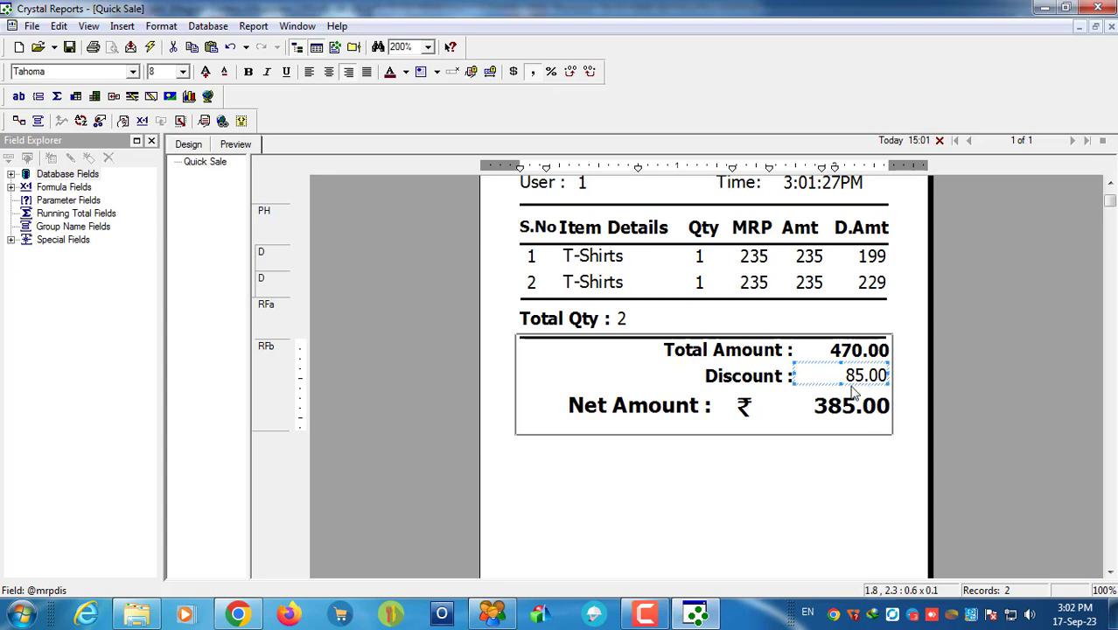
Step: Inspect the Net Amount, Discount, MRP 235 and Amt 235 fields on the receipt
left_click(835, 409)
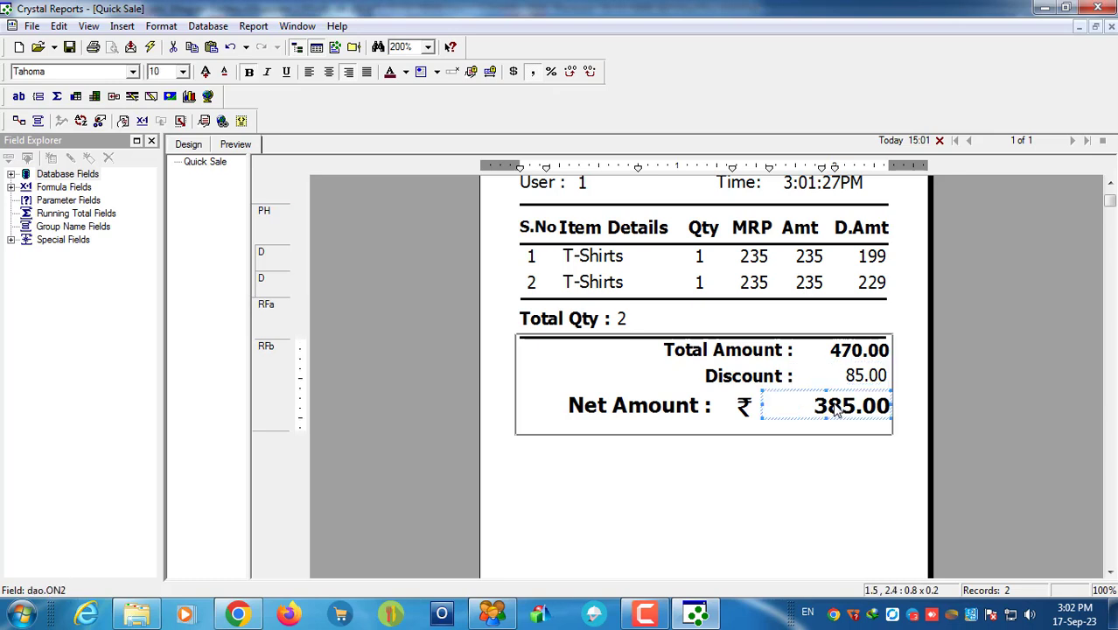
left_click(864, 374)
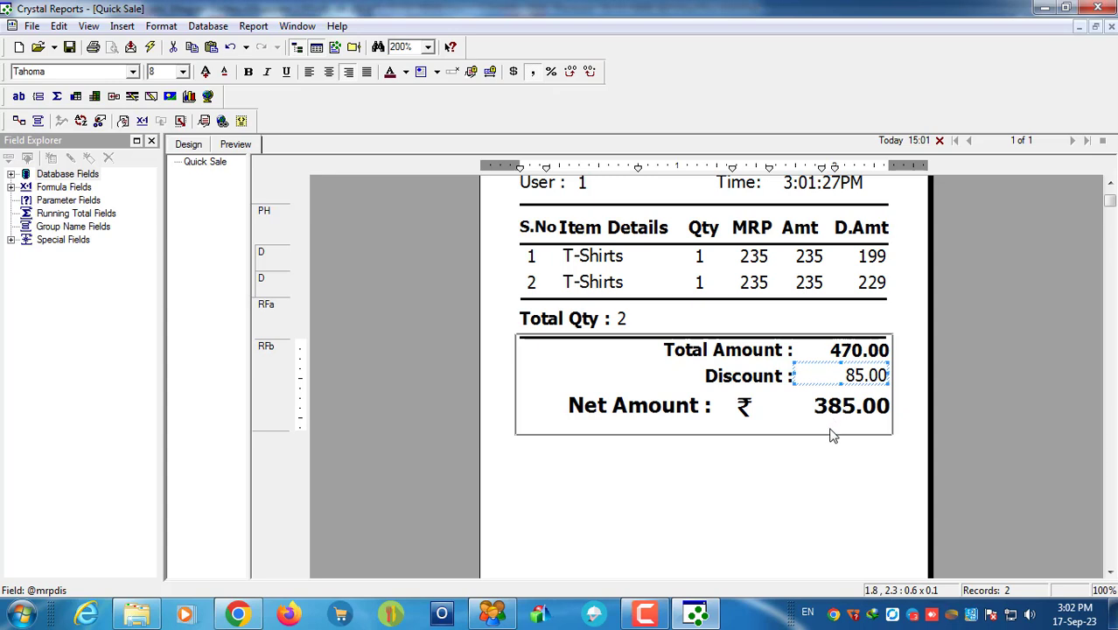
left_click(851, 410)
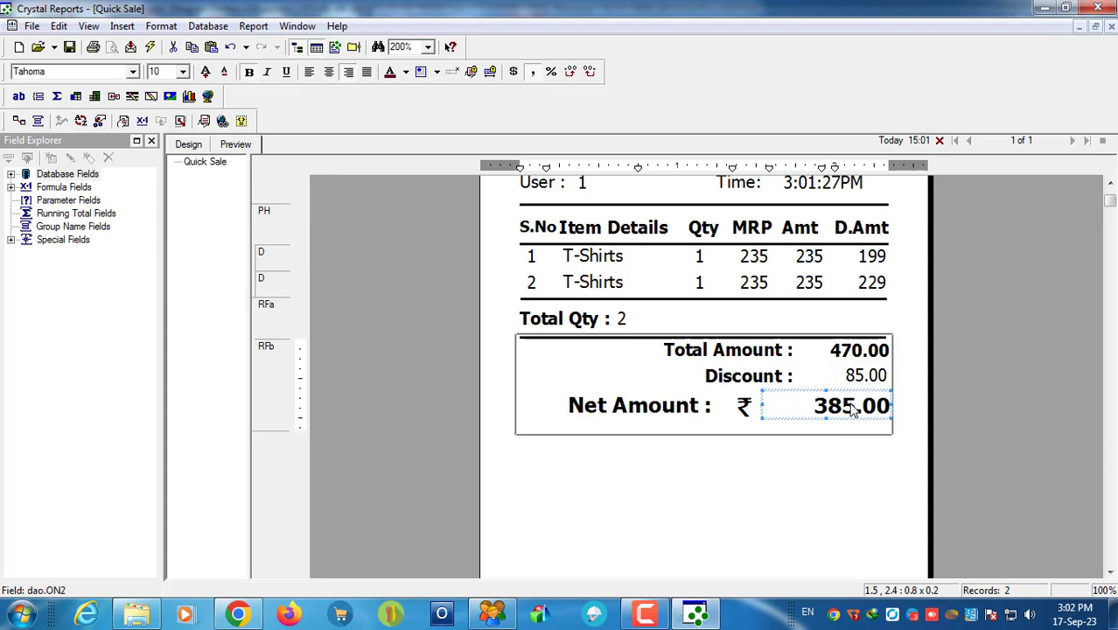
left_click(785, 508)
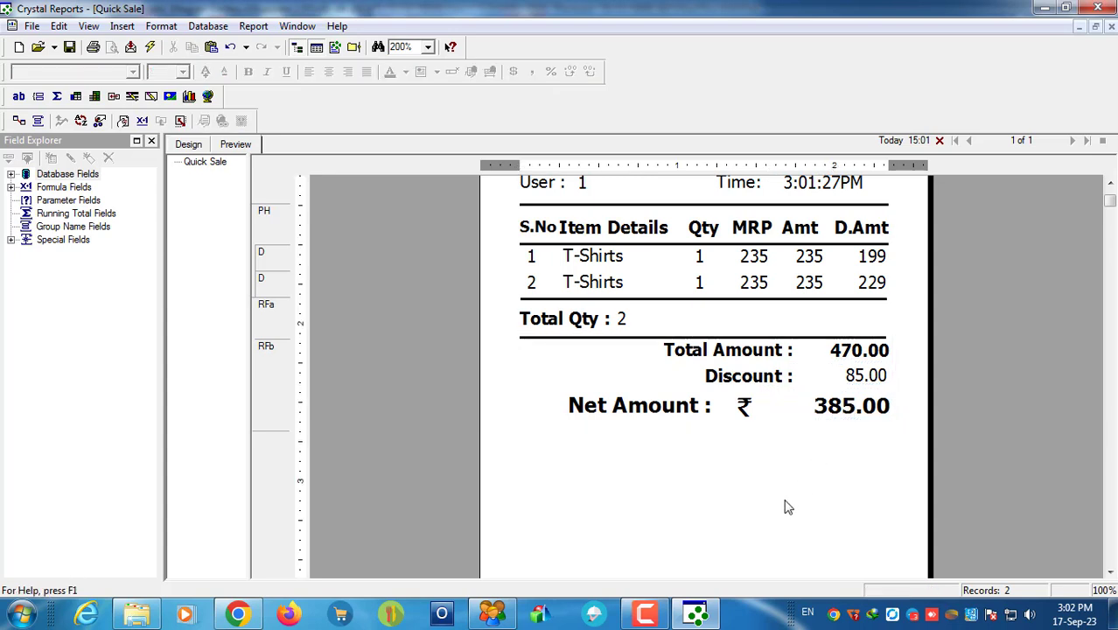
left_click(751, 270)
left_click(754, 488)
left_click(801, 268)
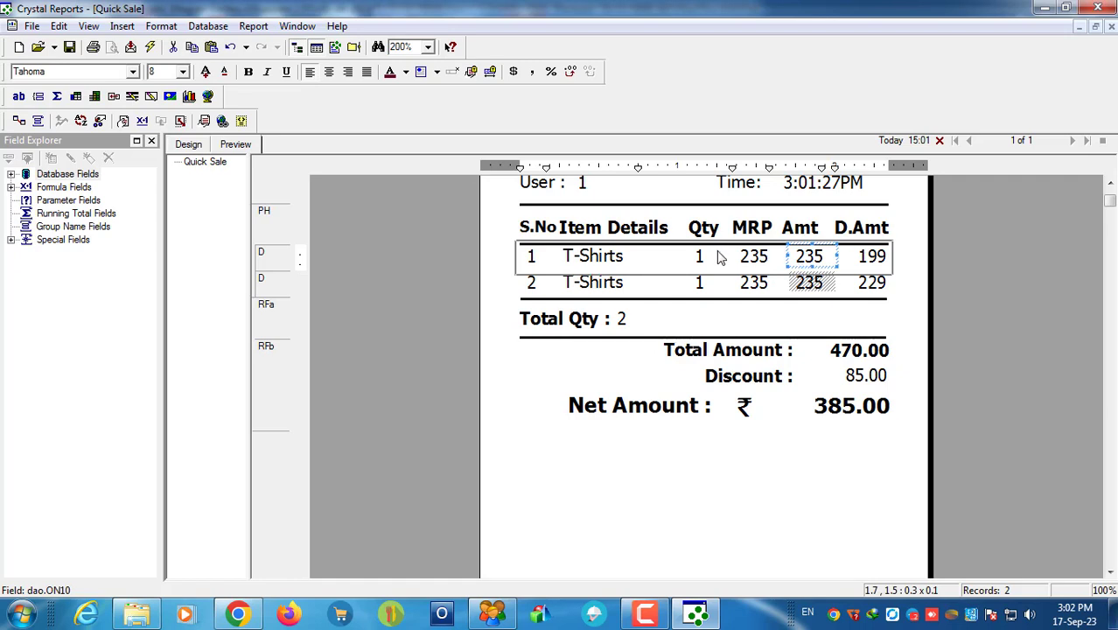
Step: Compare the font sizes of the Discount 85.00, Total Amount 470.00 and Net Amount 385.00 fields
left_click(862, 385)
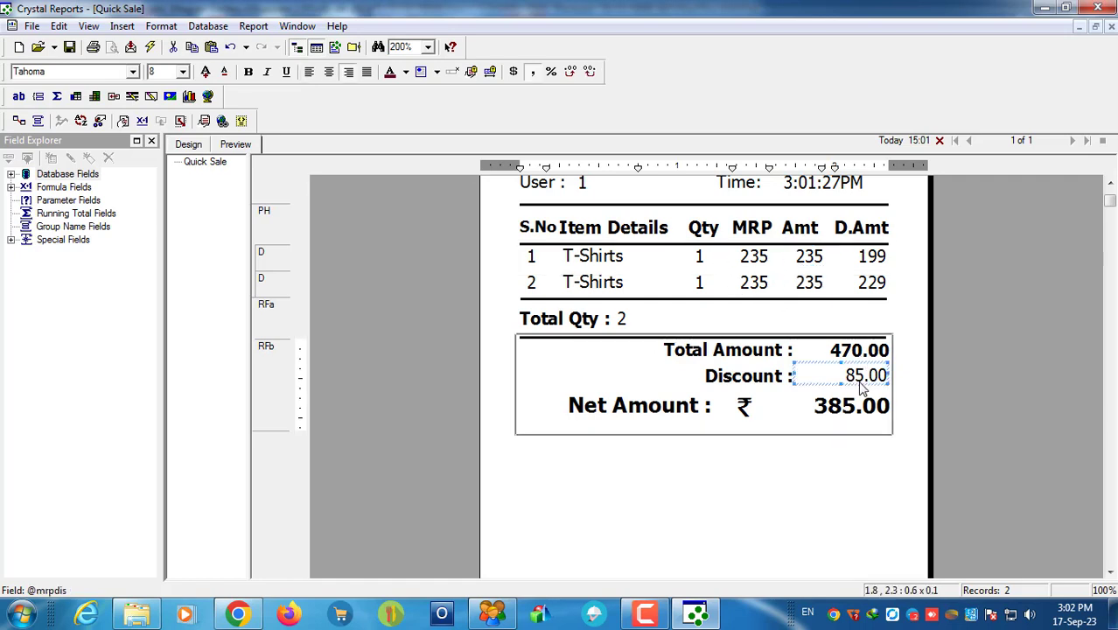
left_click(856, 355)
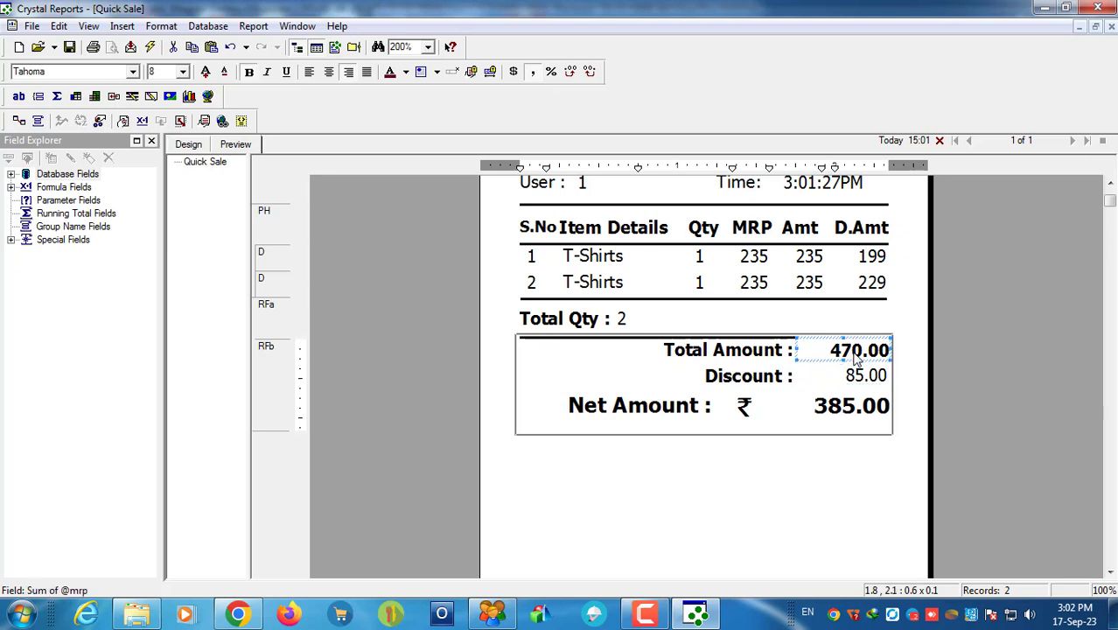
left_click(835, 412)
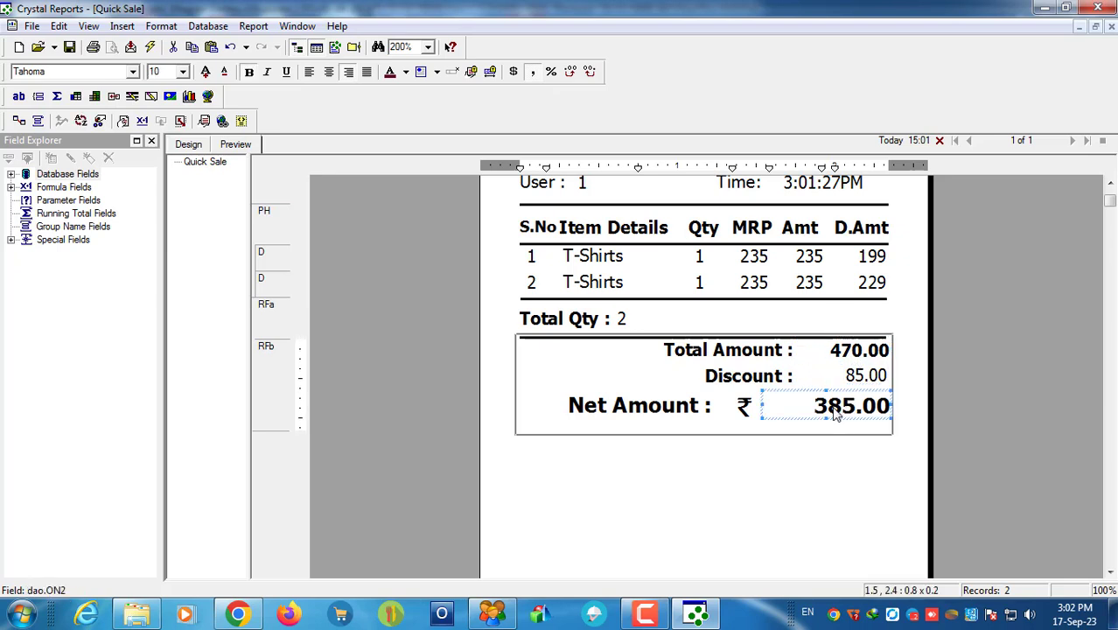
left_click(864, 382)
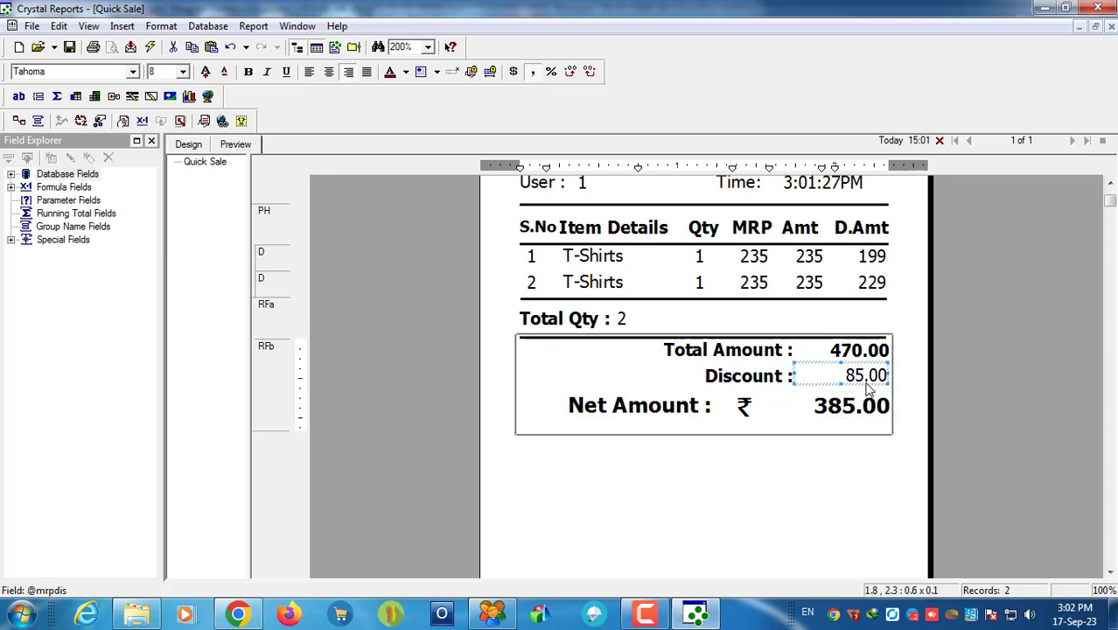
left_click(817, 483)
scroll(814, 483, "up", 3)
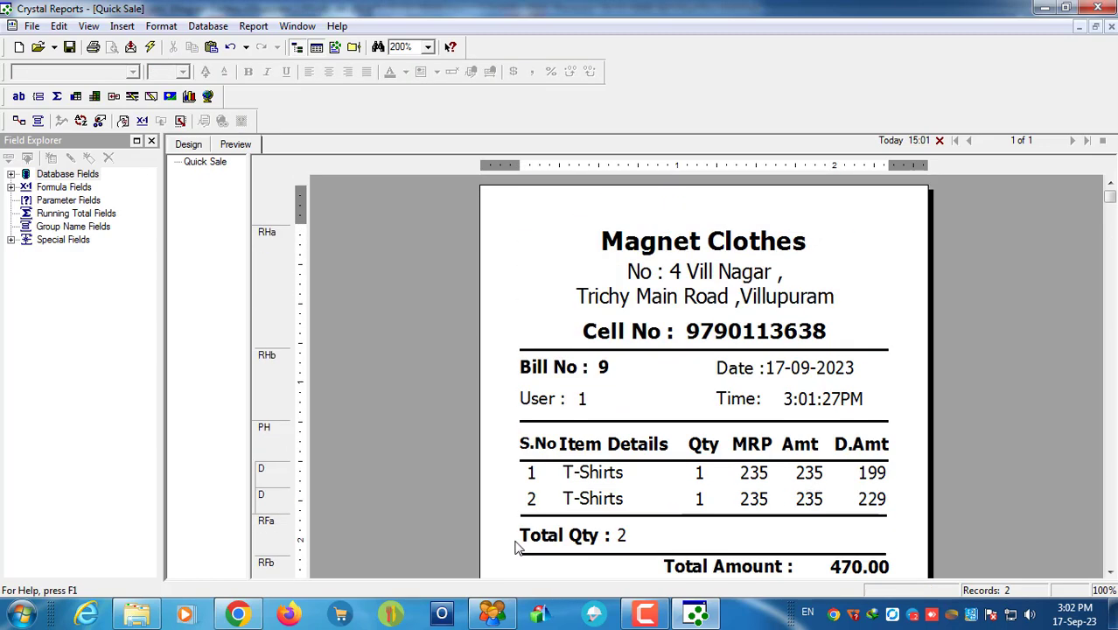
scroll(516, 547, "down", 3)
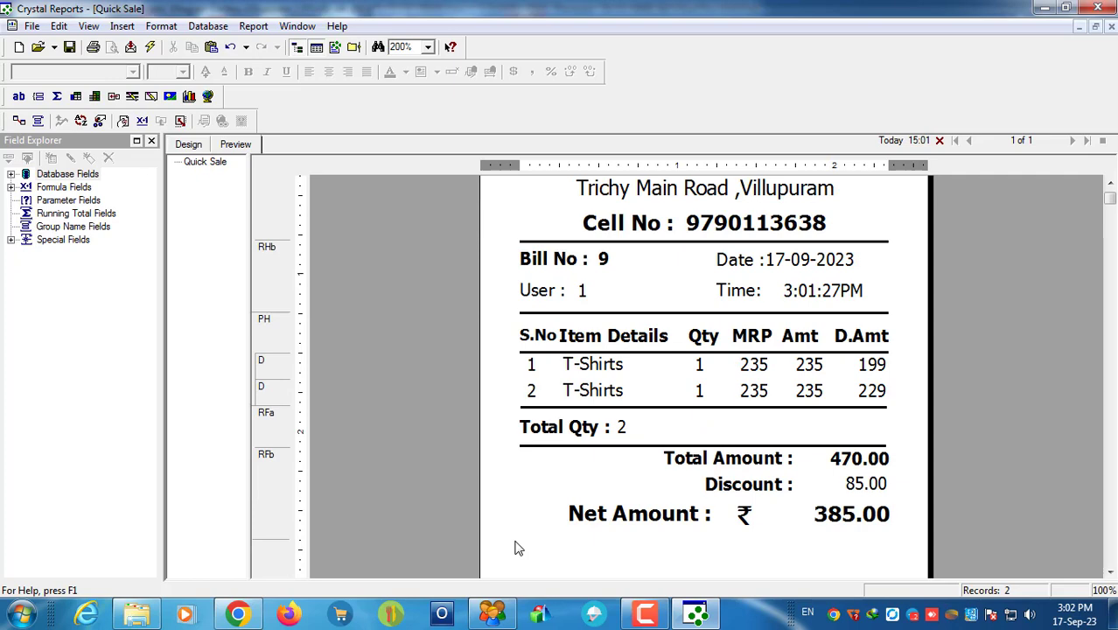
scroll(516, 548, "up", 3)
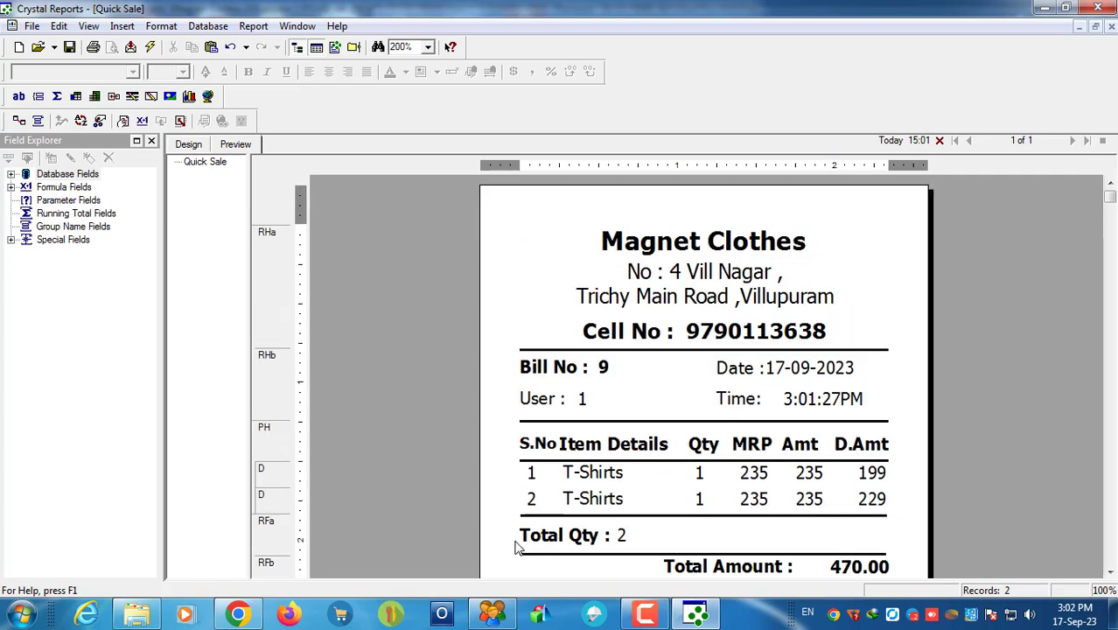
Step: Save the Quick Sale report, declining conversion to the latest report format
left_click(69, 47)
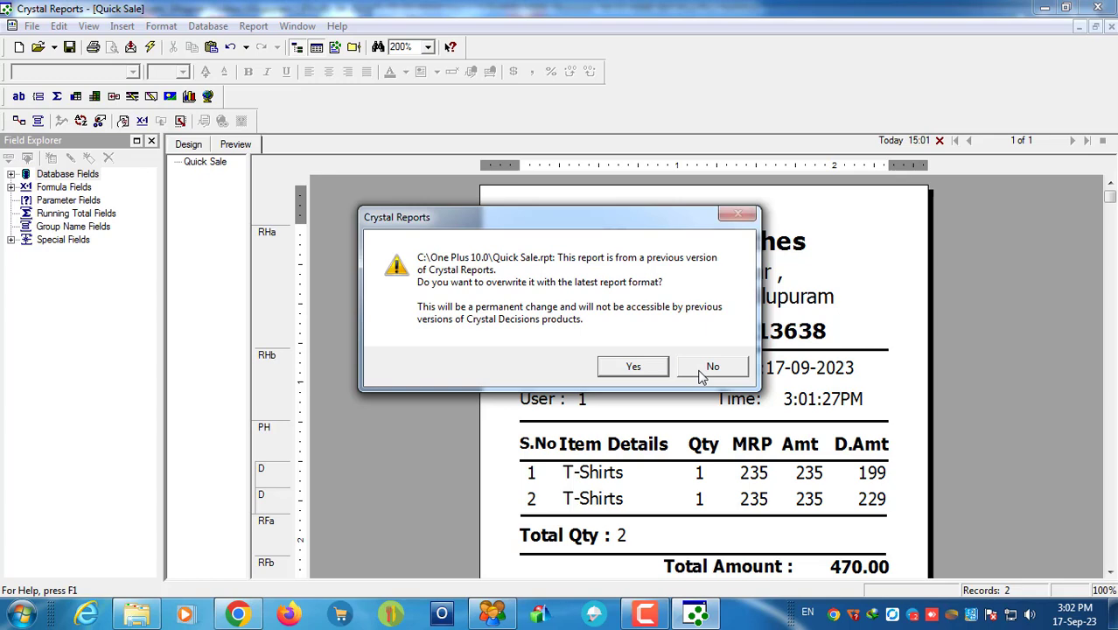
left_click_drag(527, 222, 357, 192)
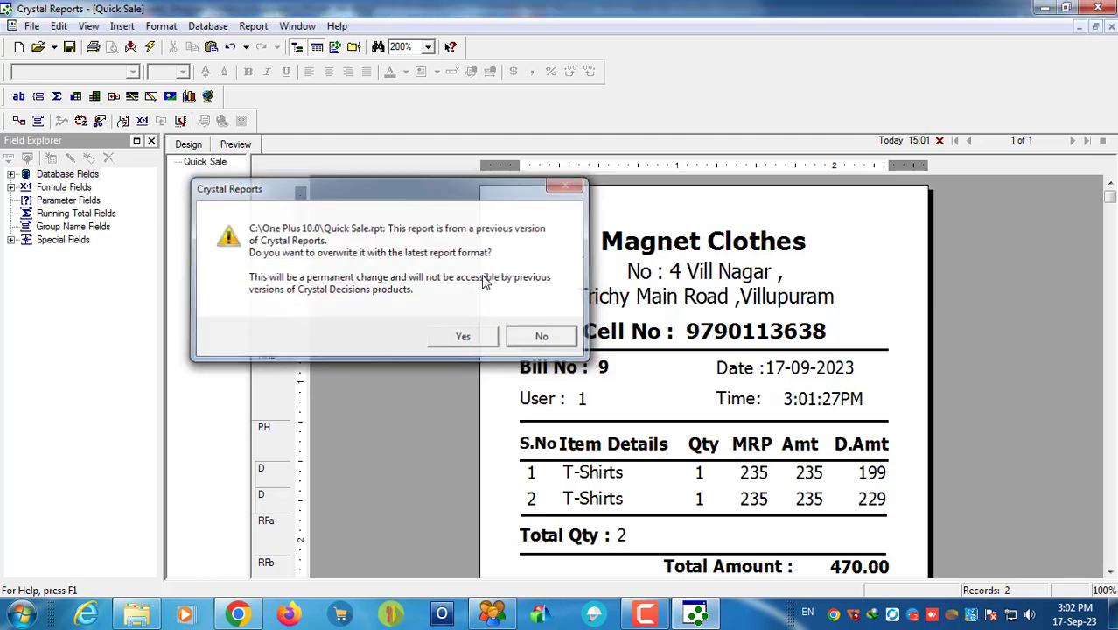
left_click(480, 337)
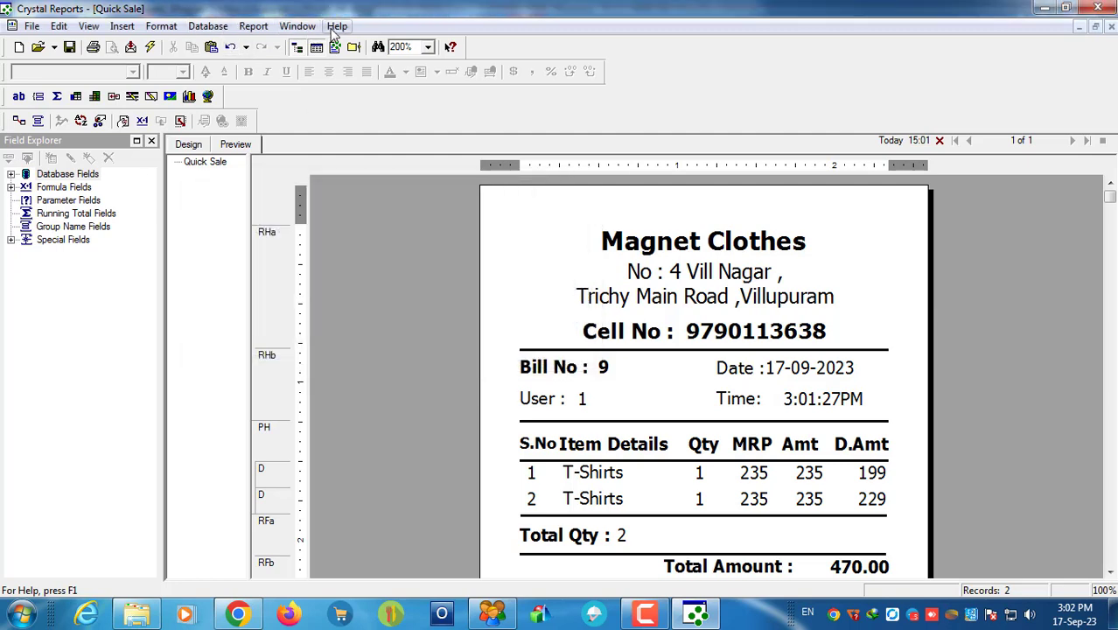
Step: Check the Crystal Reports version under Help, then close it without updating the format
left_click(336, 26)
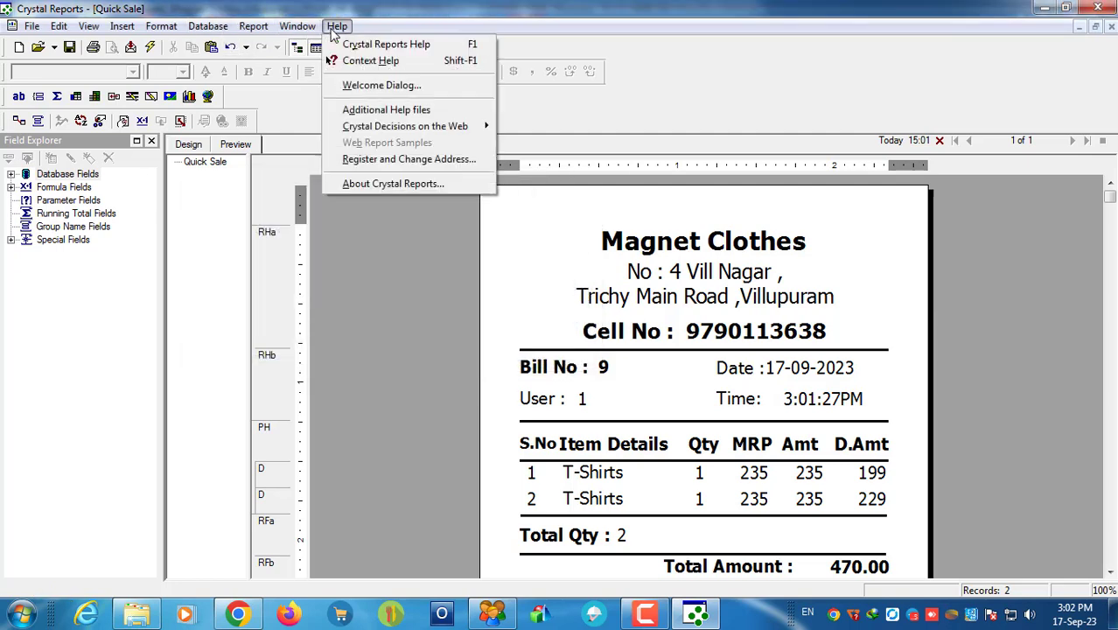
left_click(377, 183)
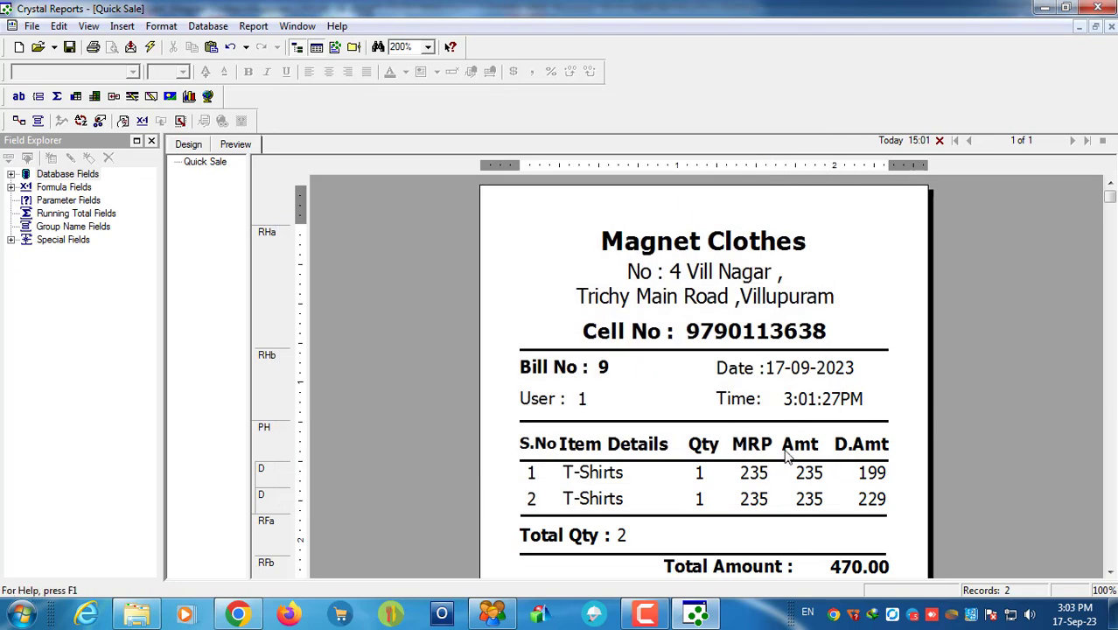
scroll(781, 464, "down", 3)
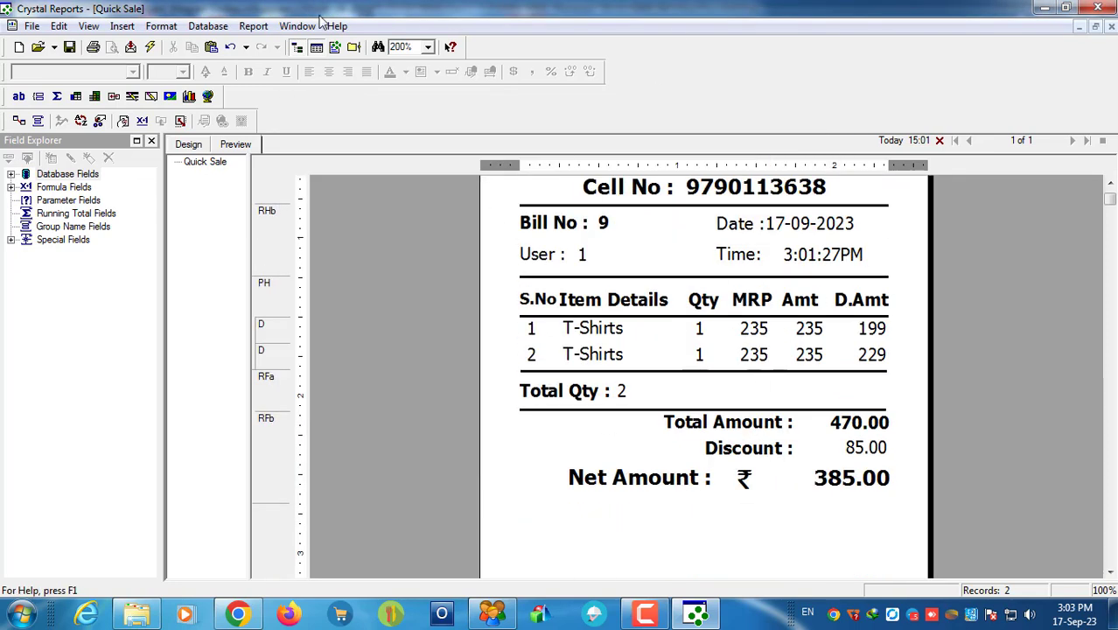
left_click(1097, 7)
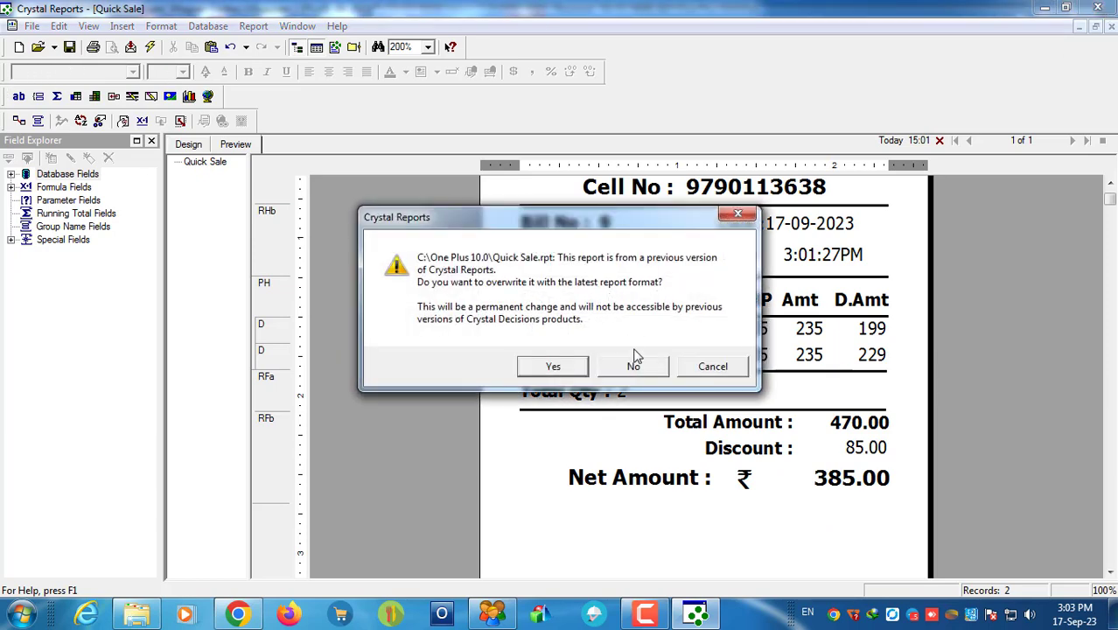
left_click(634, 362)
left_click(21, 615)
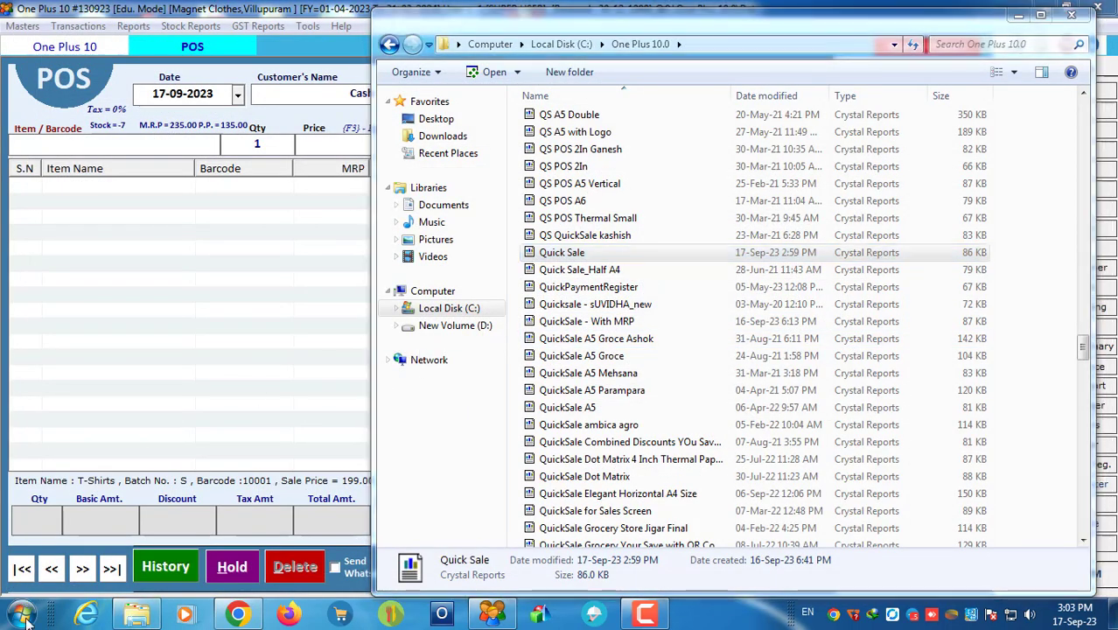
Step: Relaunch Crystal Reports and open Quick Sale.rpt after the recent-file link fails
left_click(77, 481)
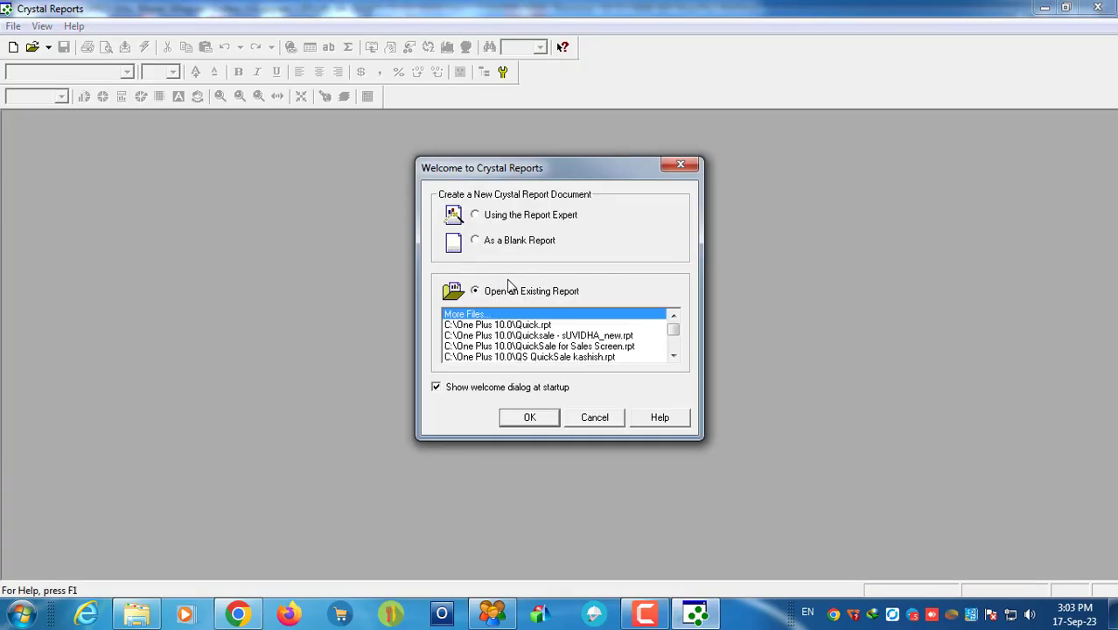
double_click(509, 325)
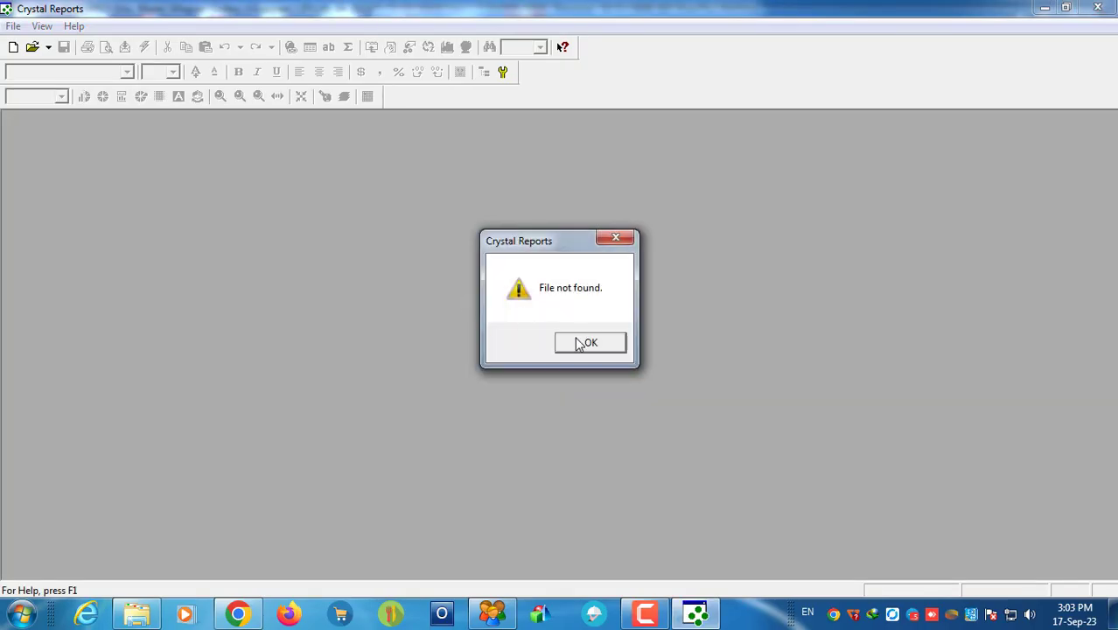
left_click(586, 343)
left_click(13, 26)
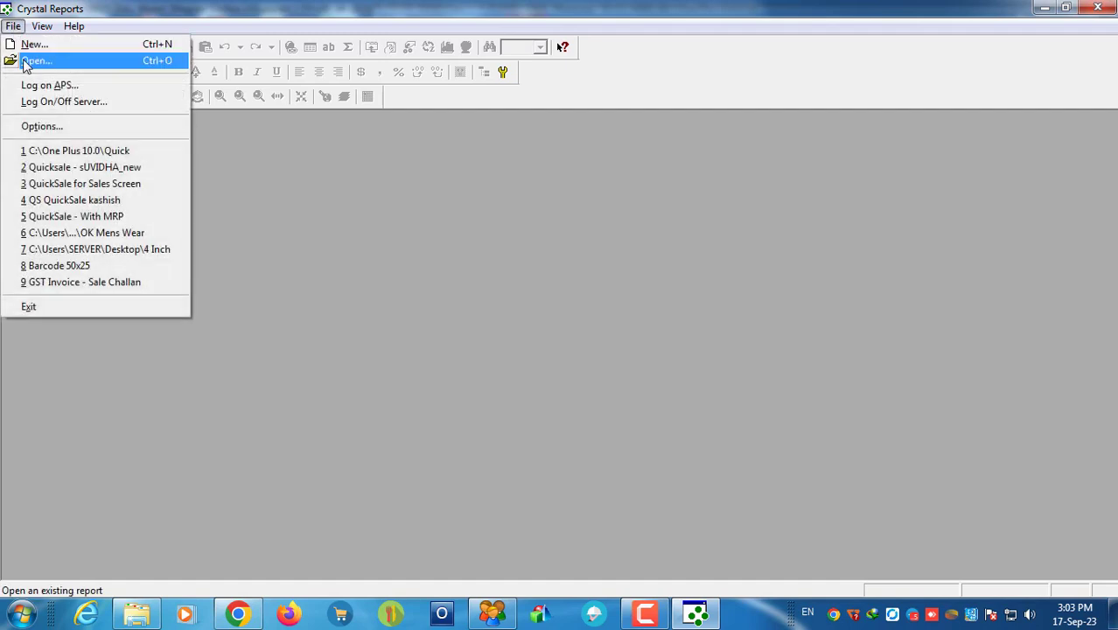
left_click(35, 65)
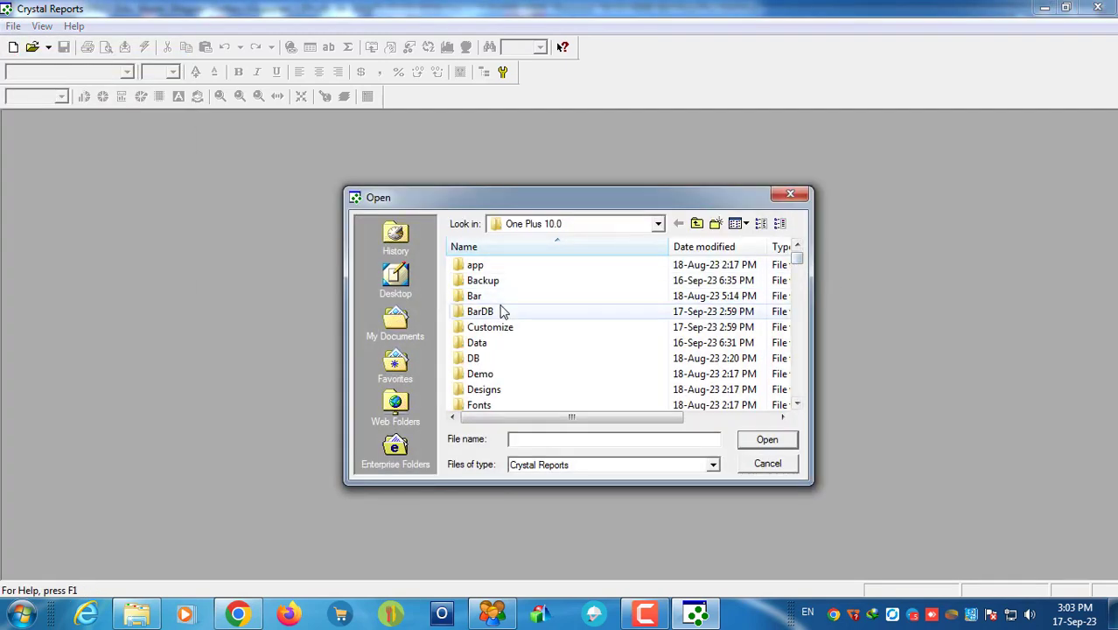
left_click(503, 311)
key("q")
key("s")
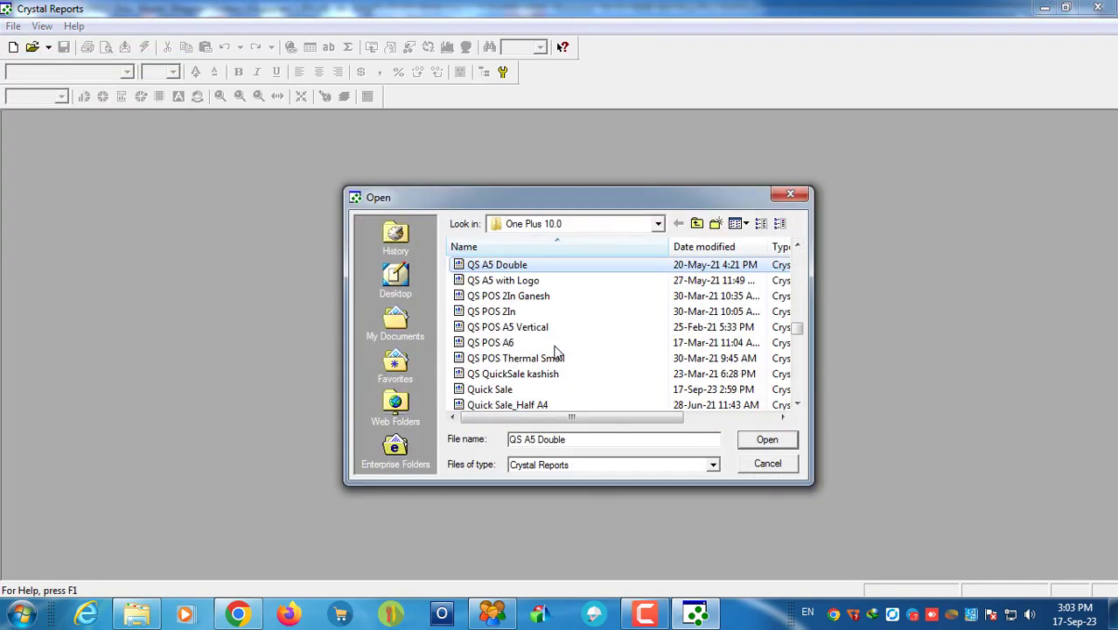
scroll(505, 350, "down", 1)
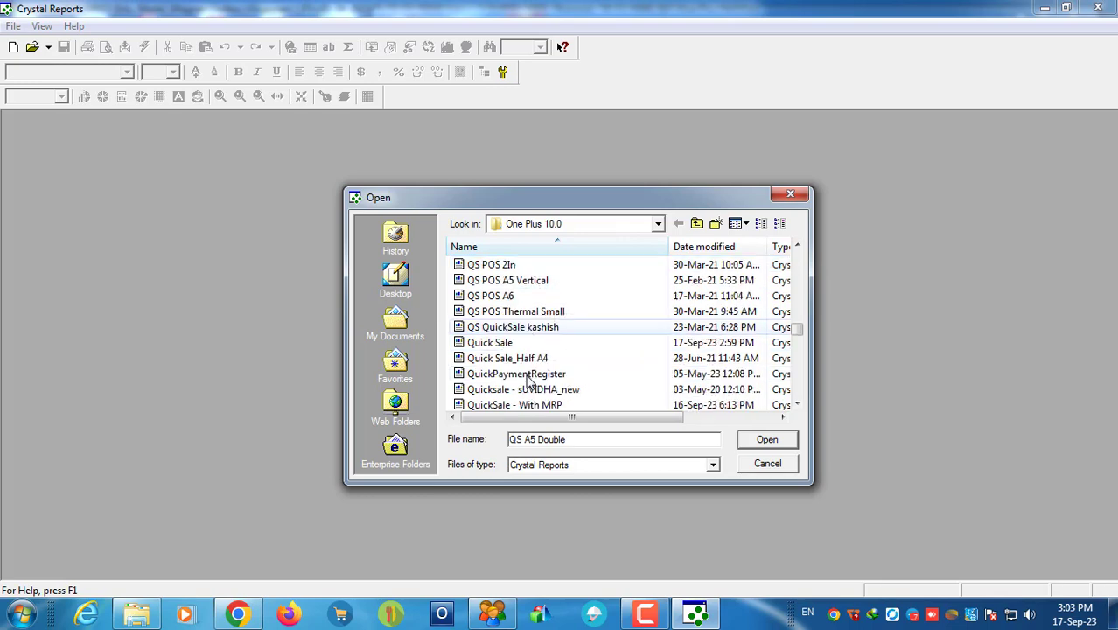
left_click(495, 342)
left_click(757, 444)
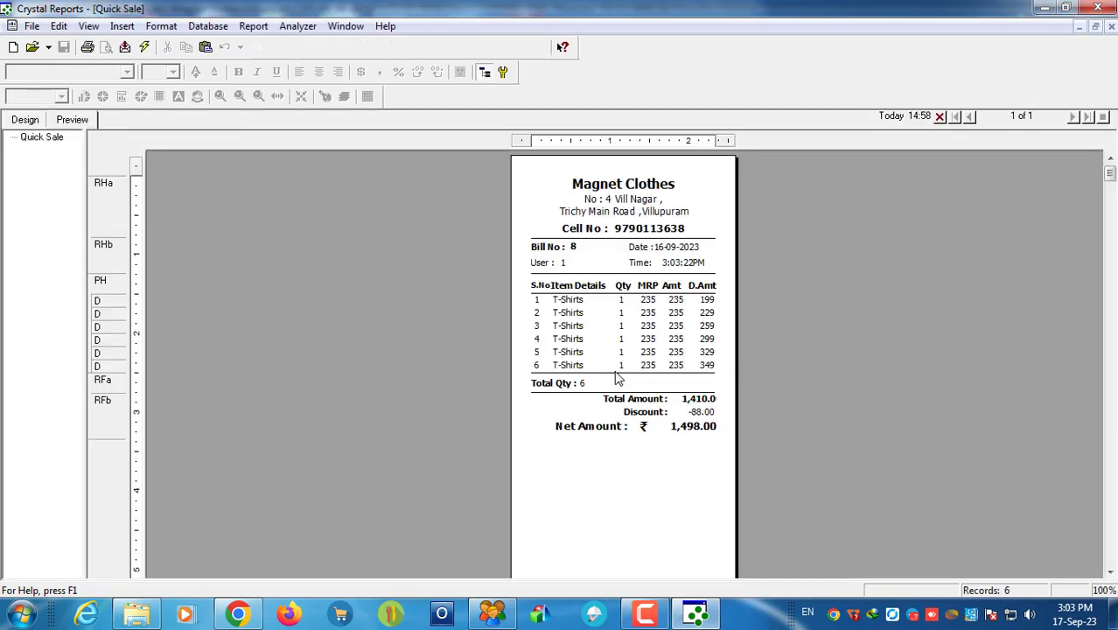
Step: Narrow the Total Amount value field slightly, save, and confirm a data refresh
left_click(703, 400)
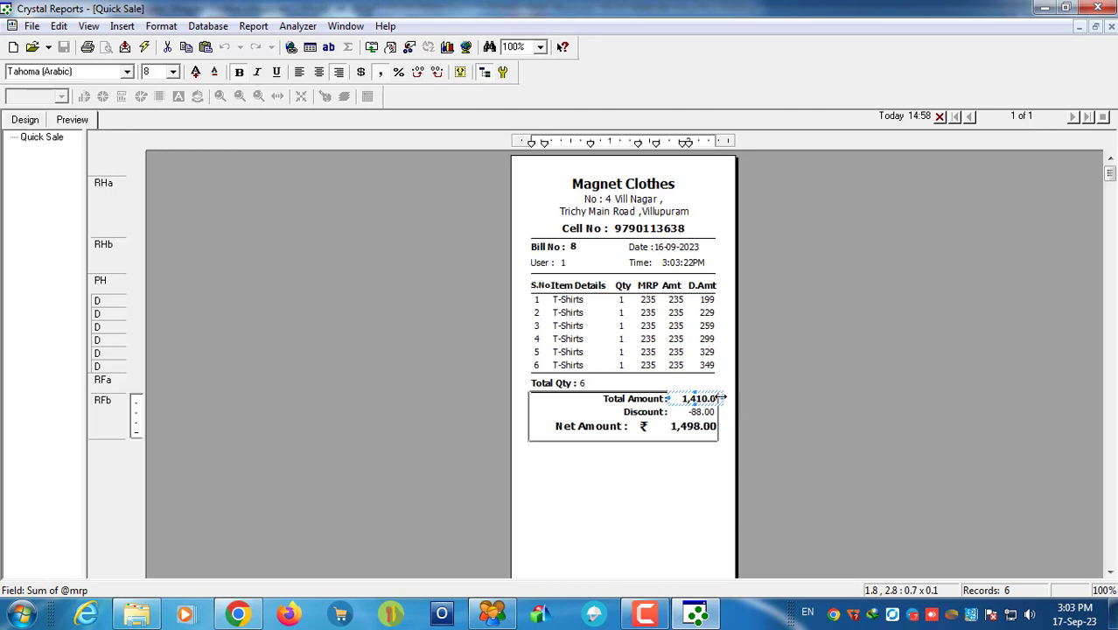
left_click_drag(723, 398, 717, 398)
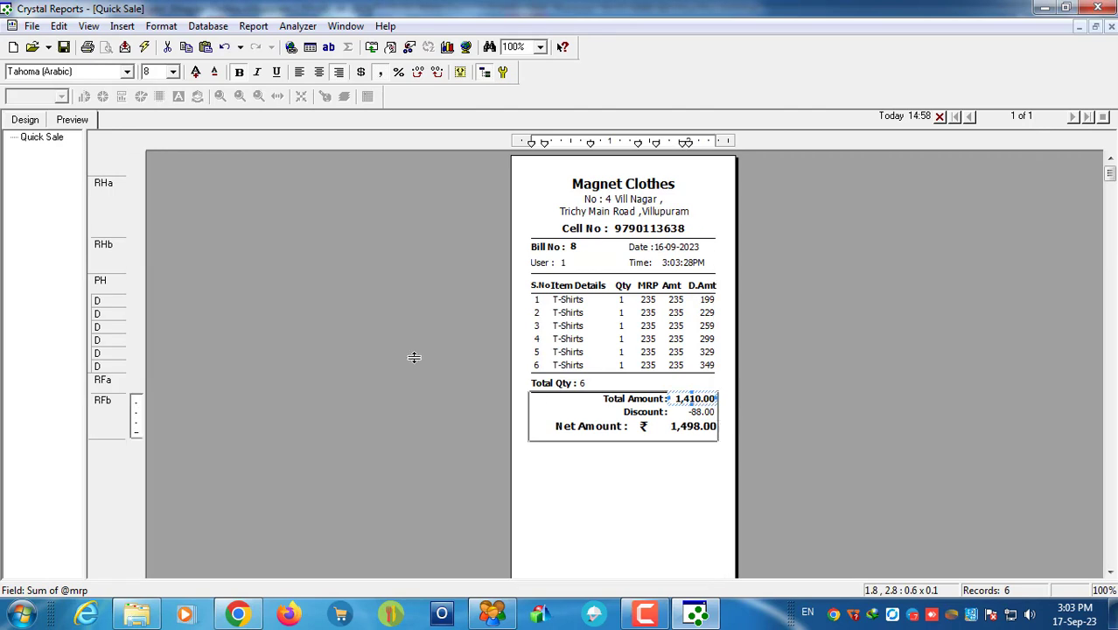
left_click(63, 47)
left_click(145, 47)
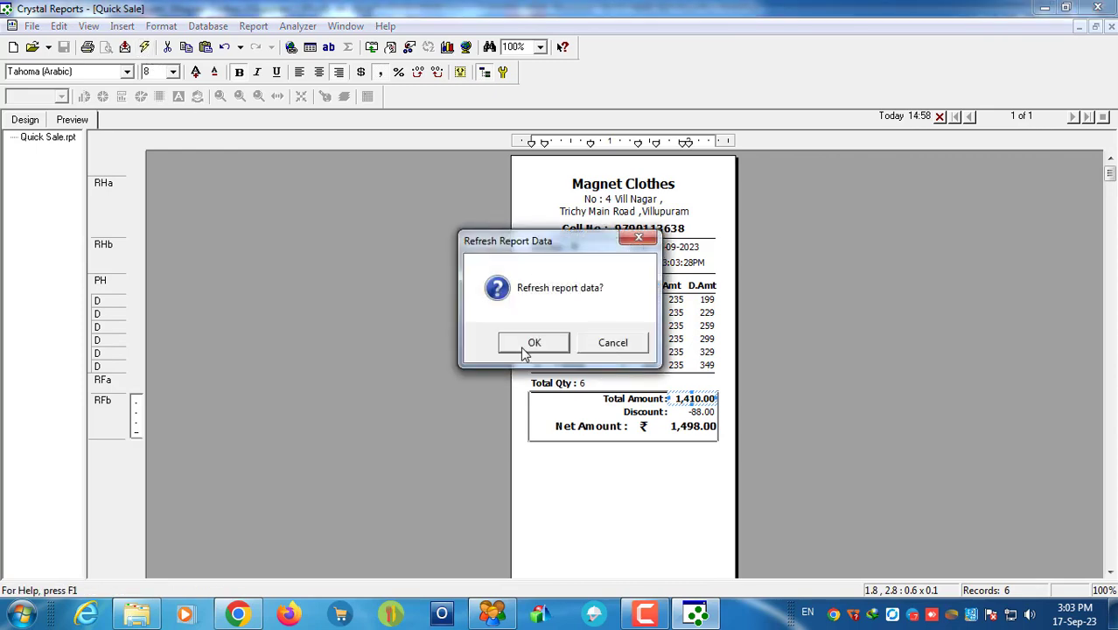
left_click(522, 346)
Step: Zoom the receipt to 300% and inspect the item, net amount and rupee symbol fonts
left_click(618, 444)
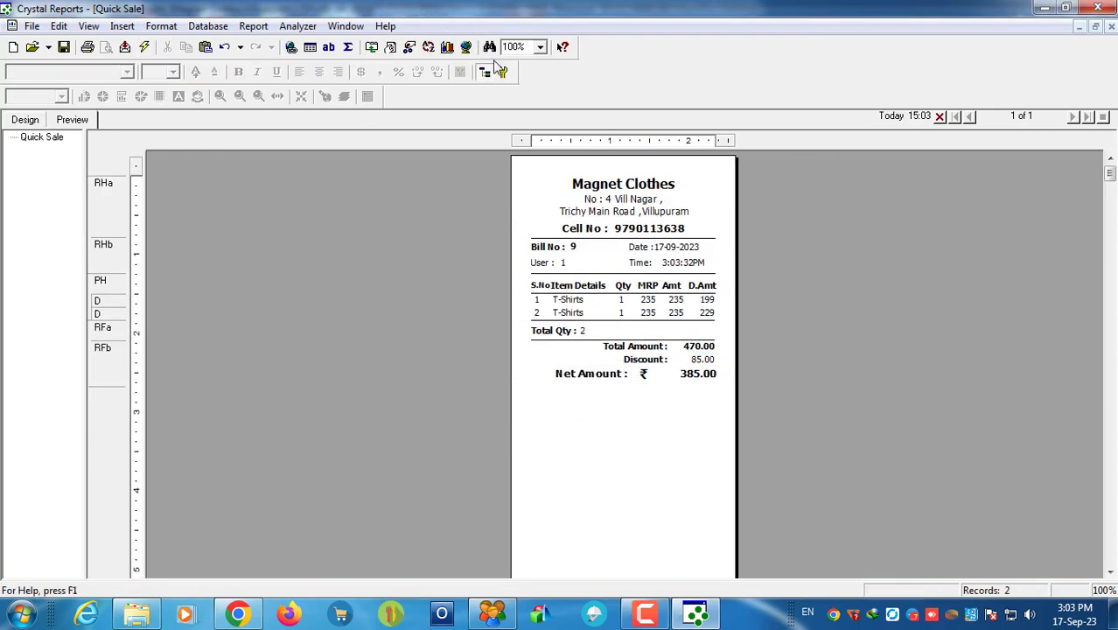
left_click(540, 48)
left_click(512, 73)
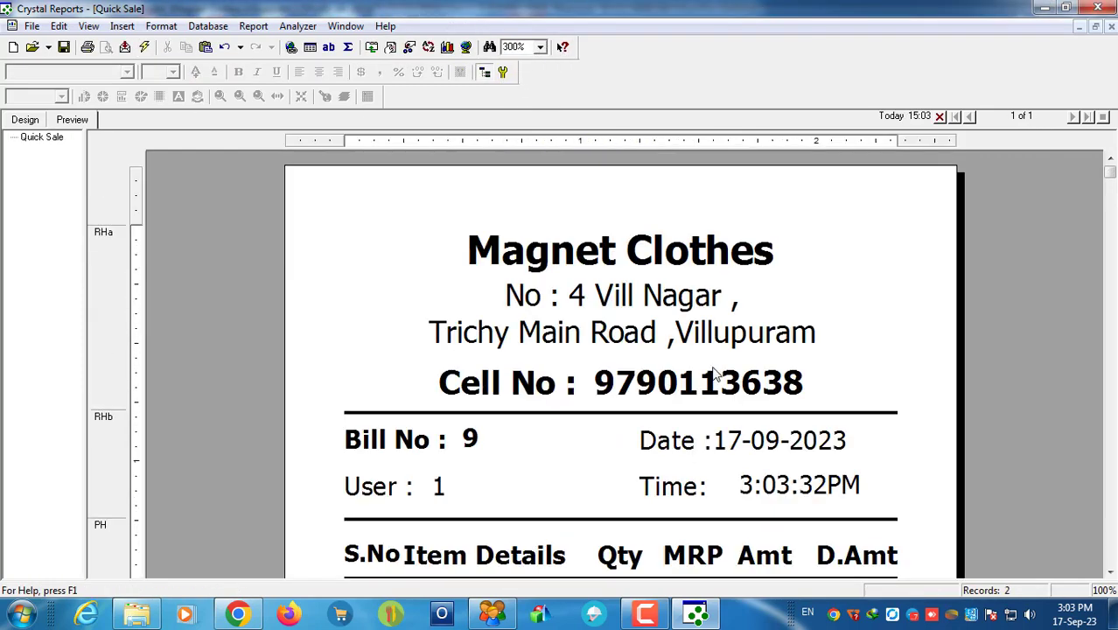
scroll(724, 370, "down", 4)
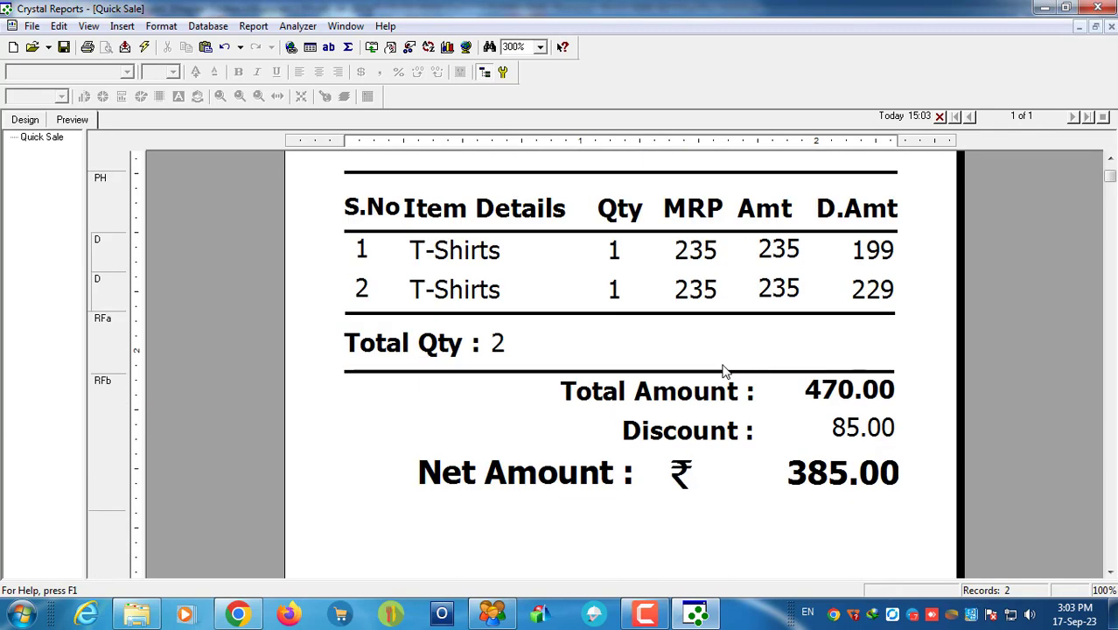
left_click(454, 252)
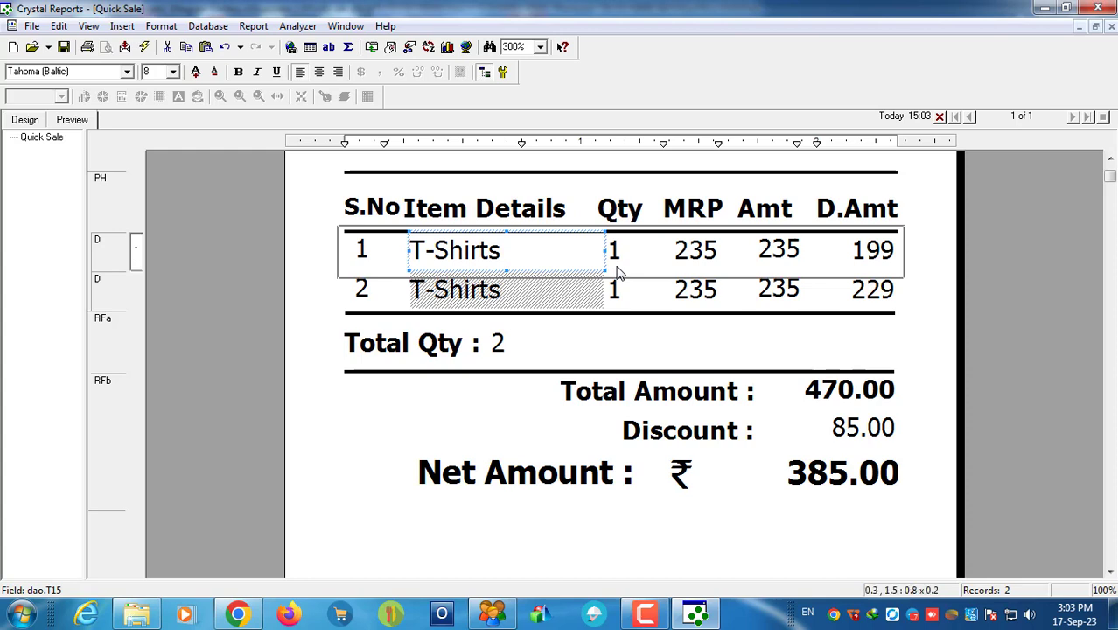
left_click(880, 476)
left_click(694, 559)
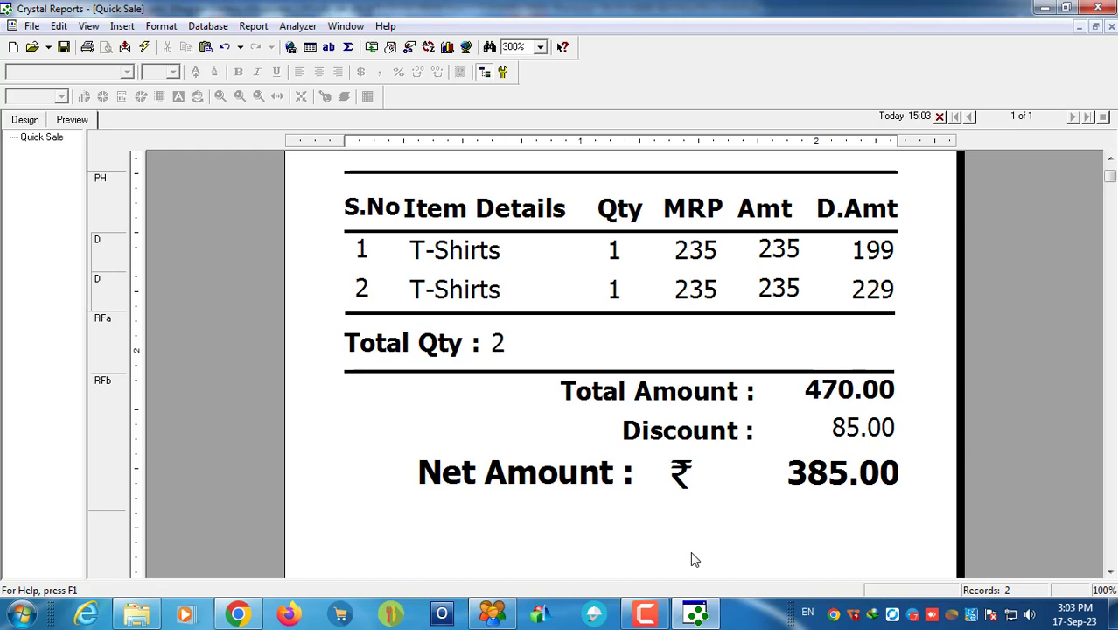
left_click(687, 471)
left_click(74, 74)
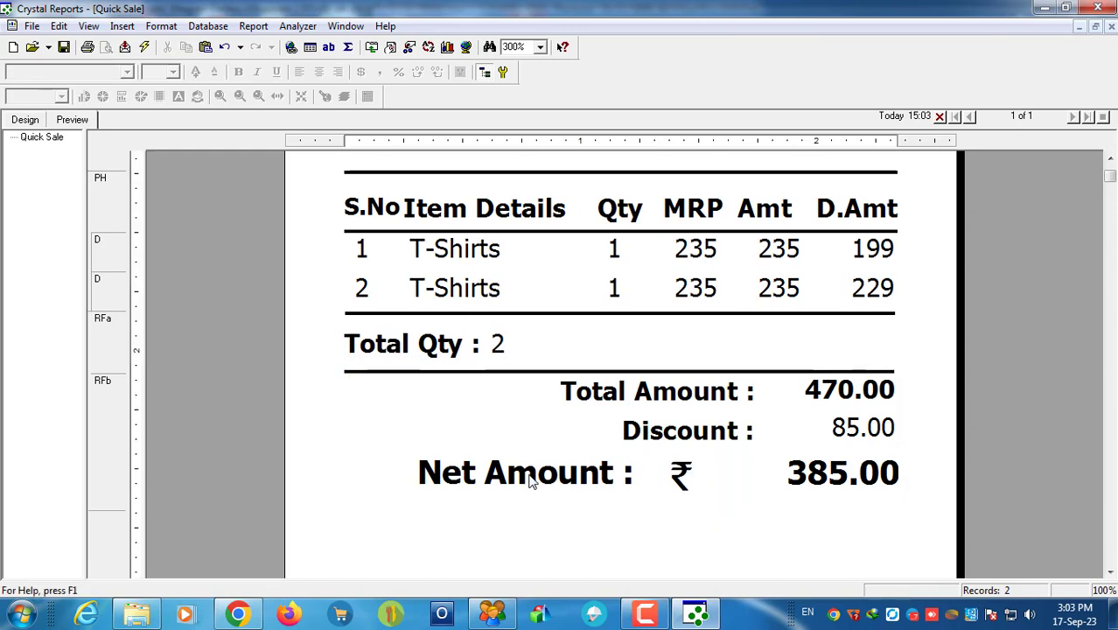
Step: Turn off bold on the 'Discount :' label
left_click(573, 468)
left_click(837, 487)
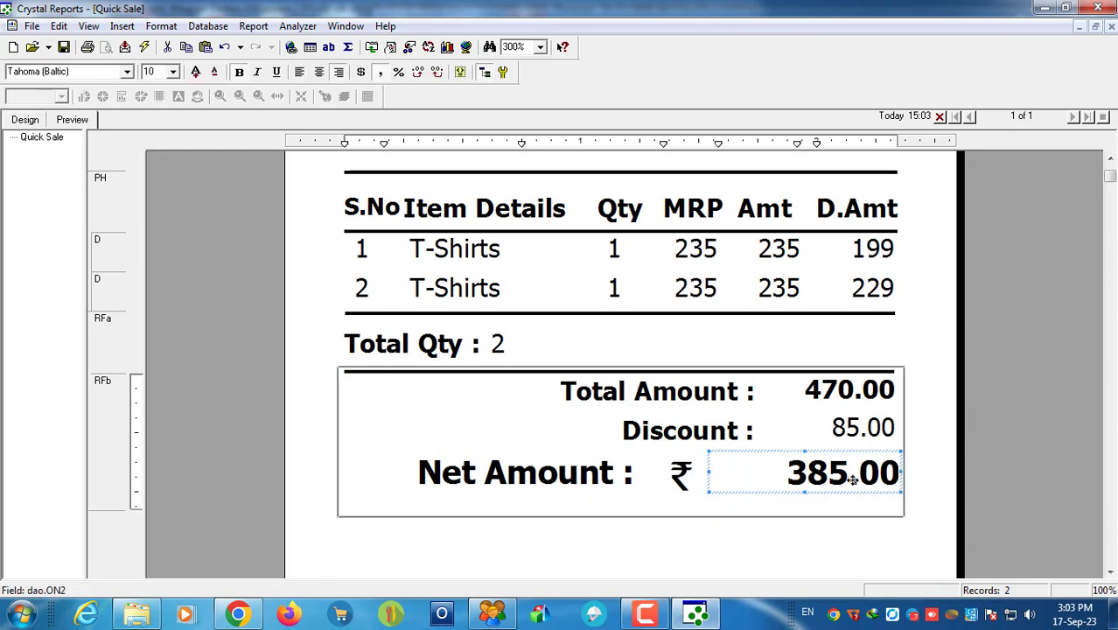
left_click(693, 446)
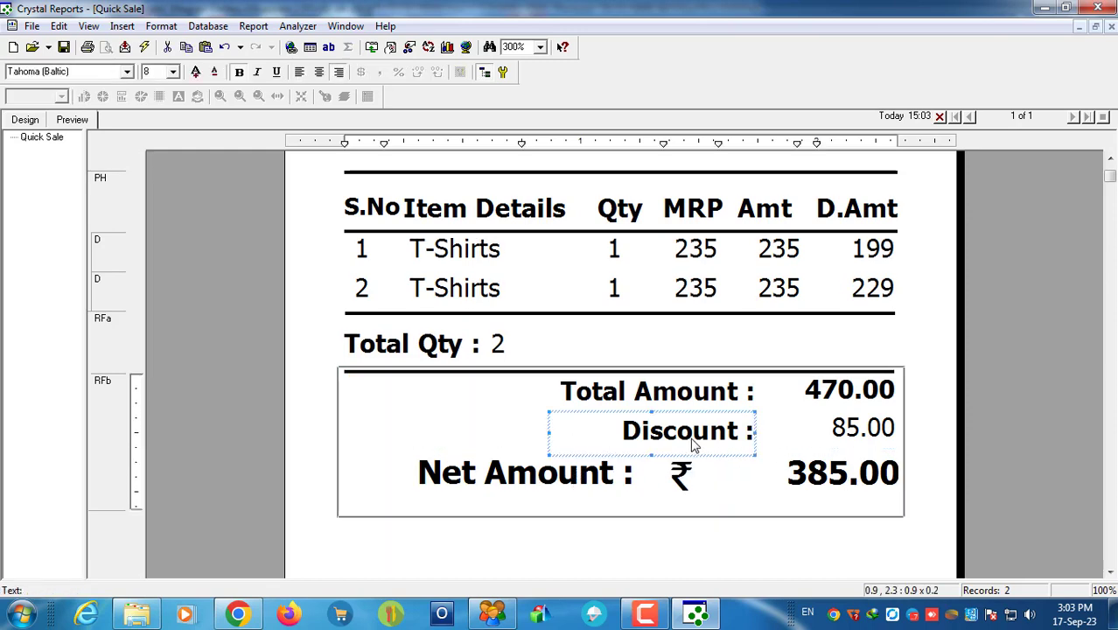
left_click(239, 72)
left_click(648, 556)
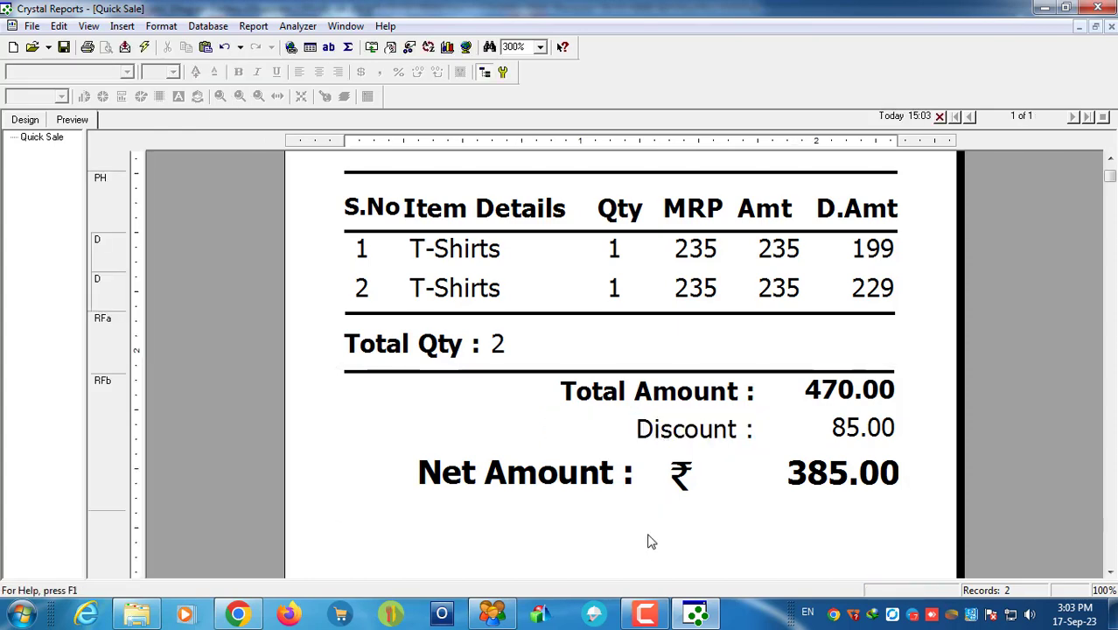
scroll(699, 451, "up", 3)
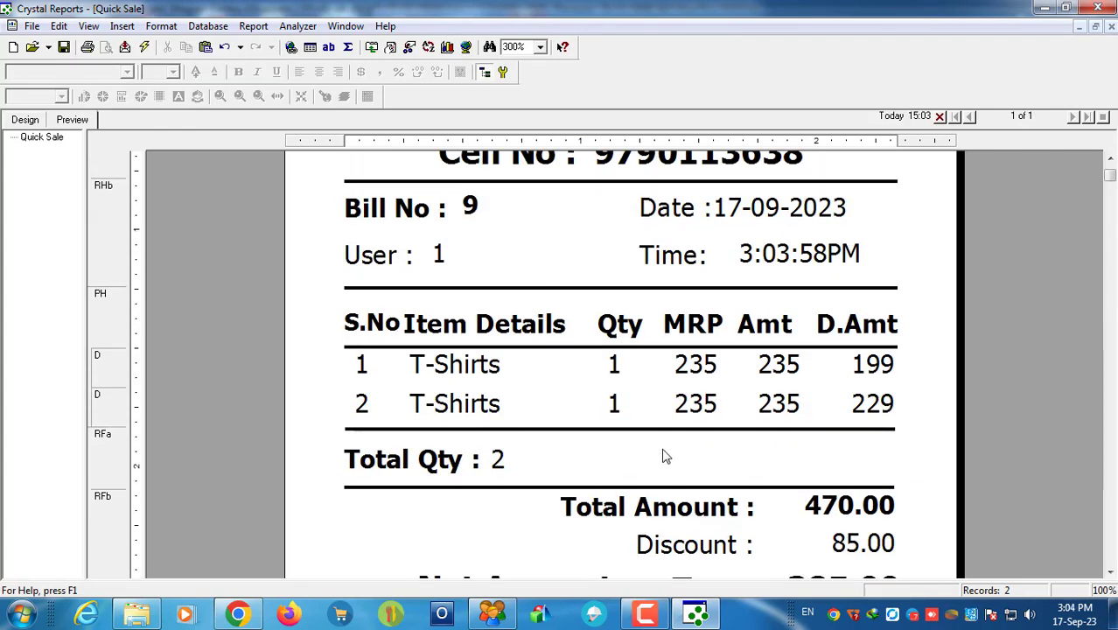
Step: Rename the S.No column header to SNo and raise its font size to 8
left_click(393, 324)
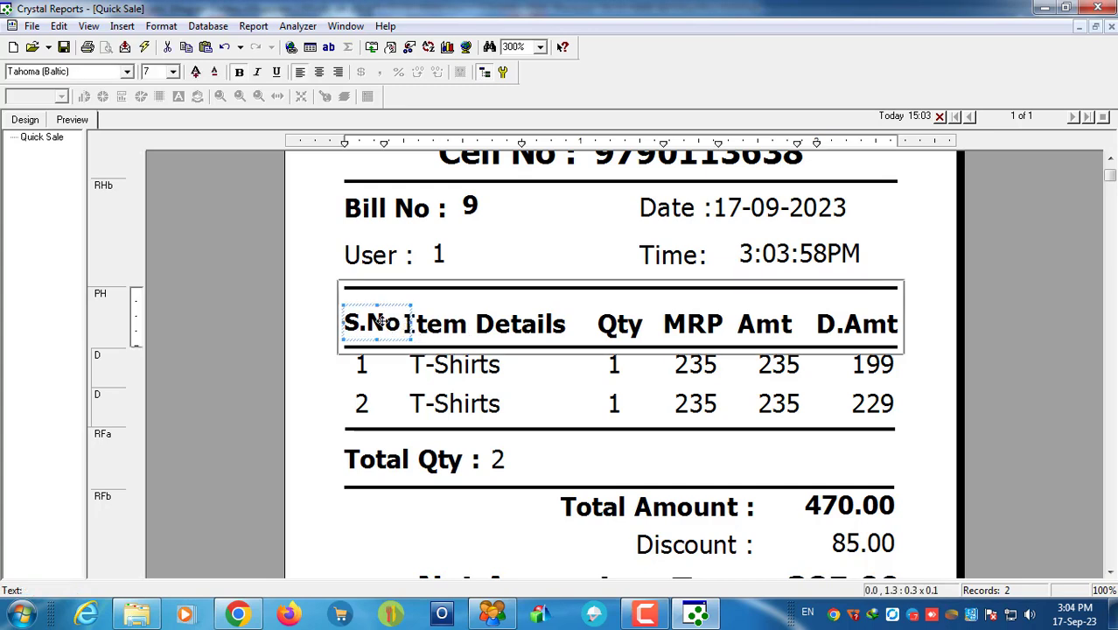
left_click(368, 320)
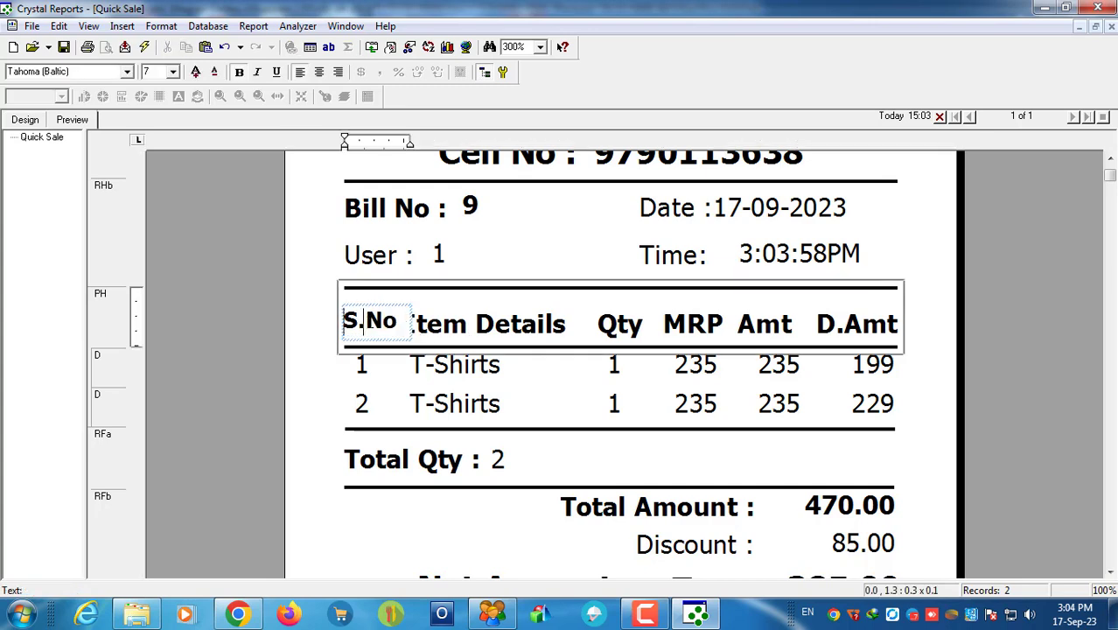
key("BackSpace")
left_click(338, 520)
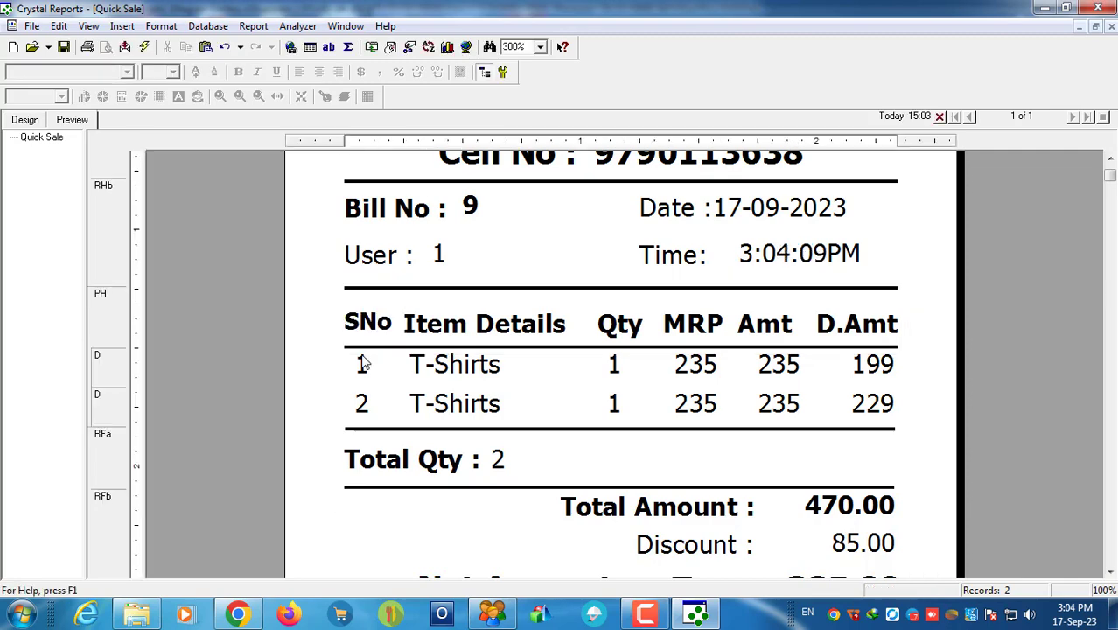
left_click(365, 324)
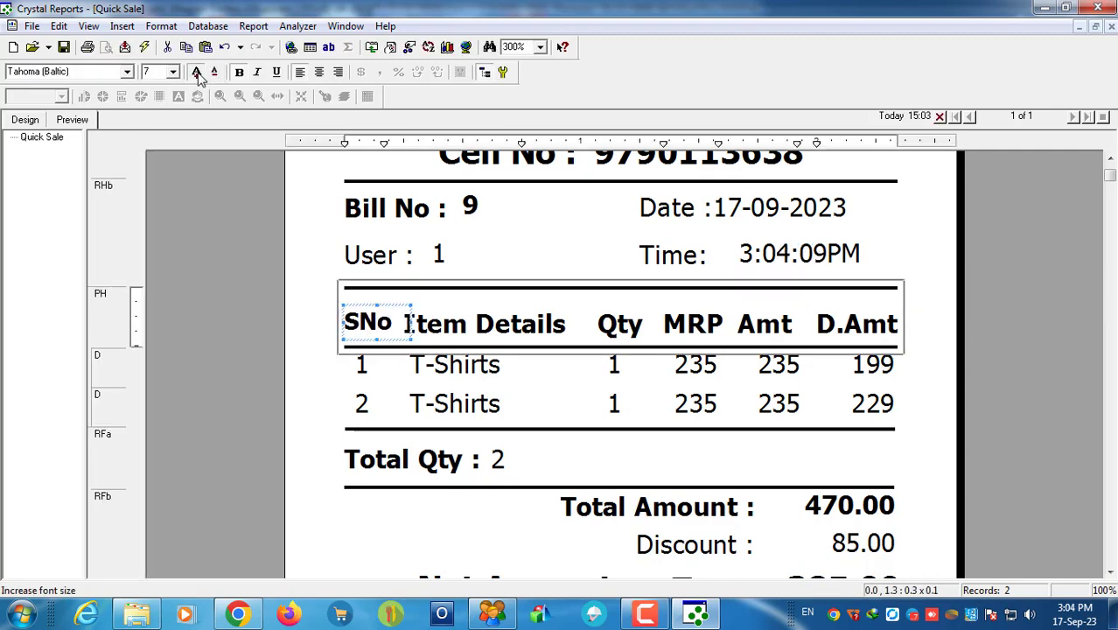
left_click(195, 72)
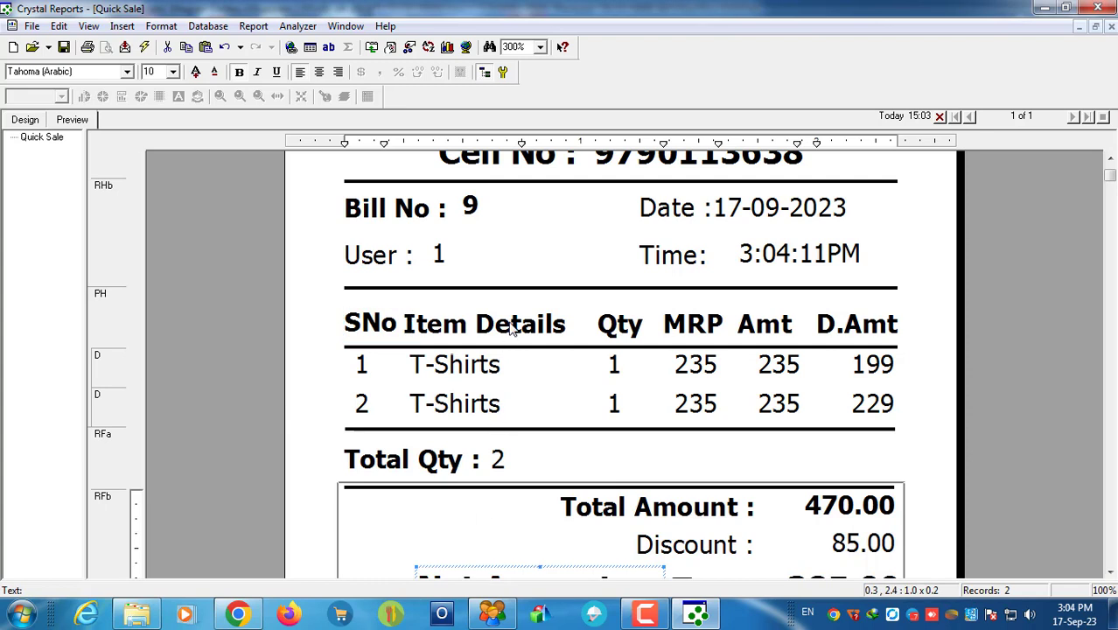
Step: Shift the Item Details header's left edge slightly to the right
left_click(405, 325)
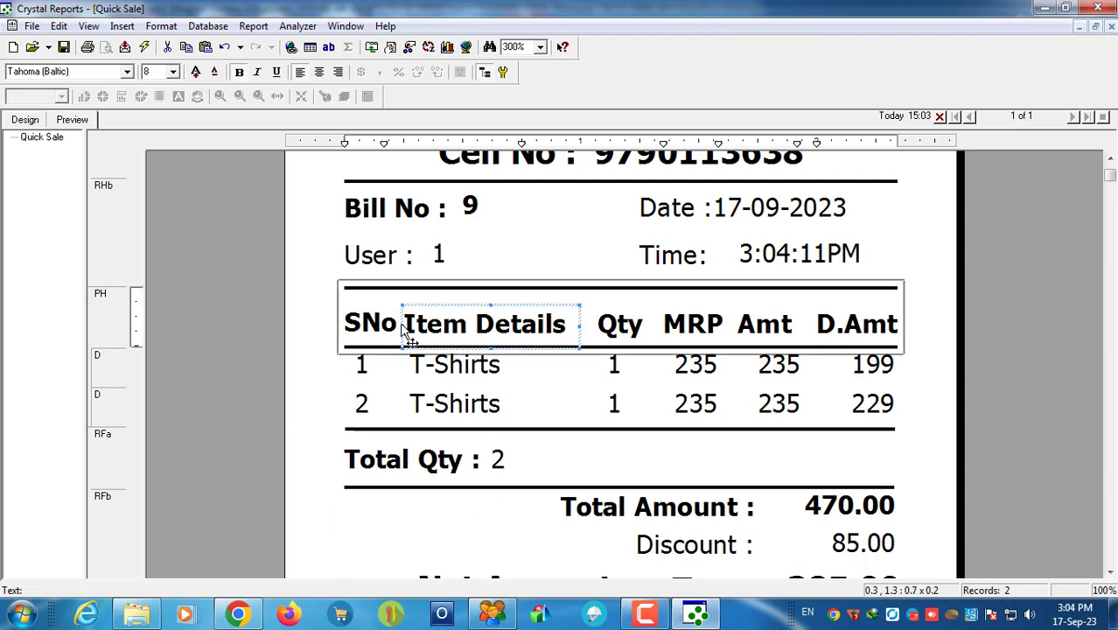
left_click_drag(403, 326, 408, 324)
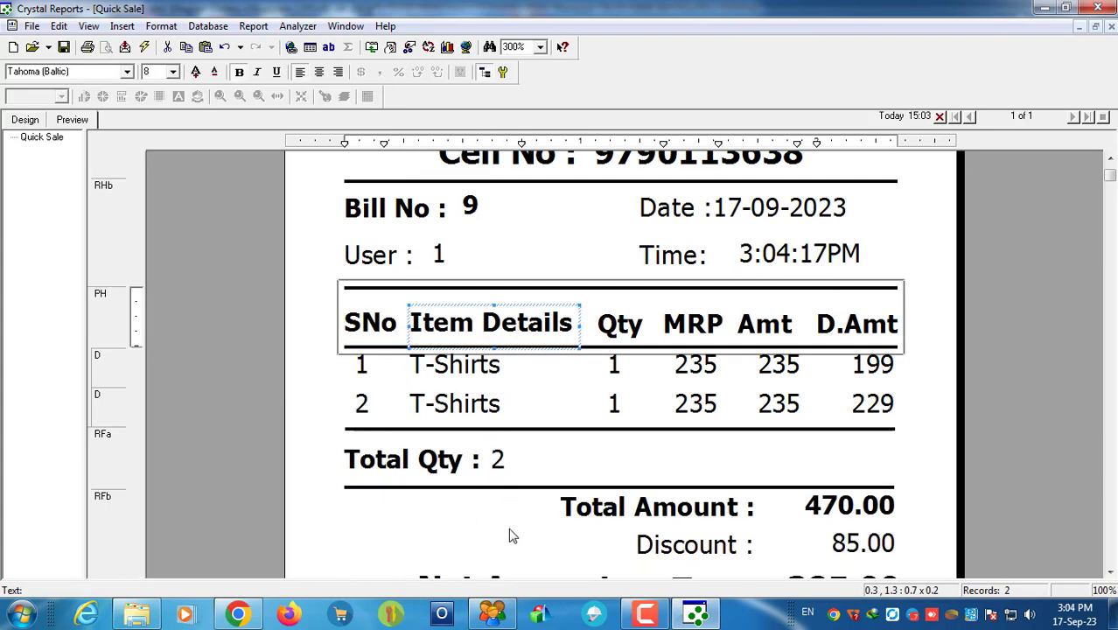
left_click(514, 560)
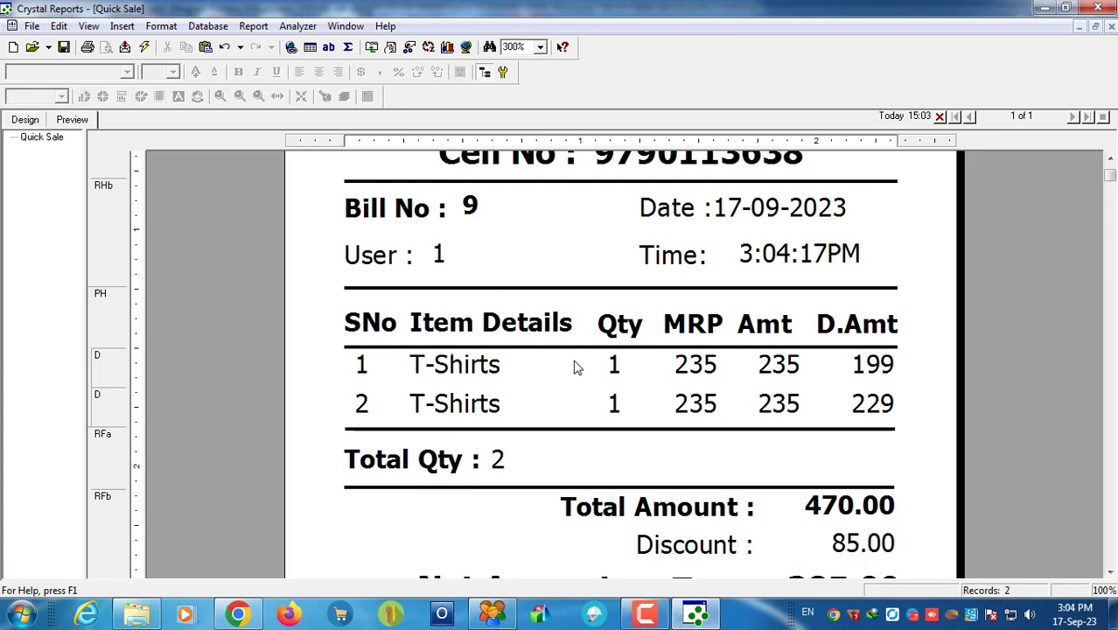
Step: Check the Amt and D.Amt column fields, then switch to the report Design view
left_click(778, 325)
left_click(779, 372)
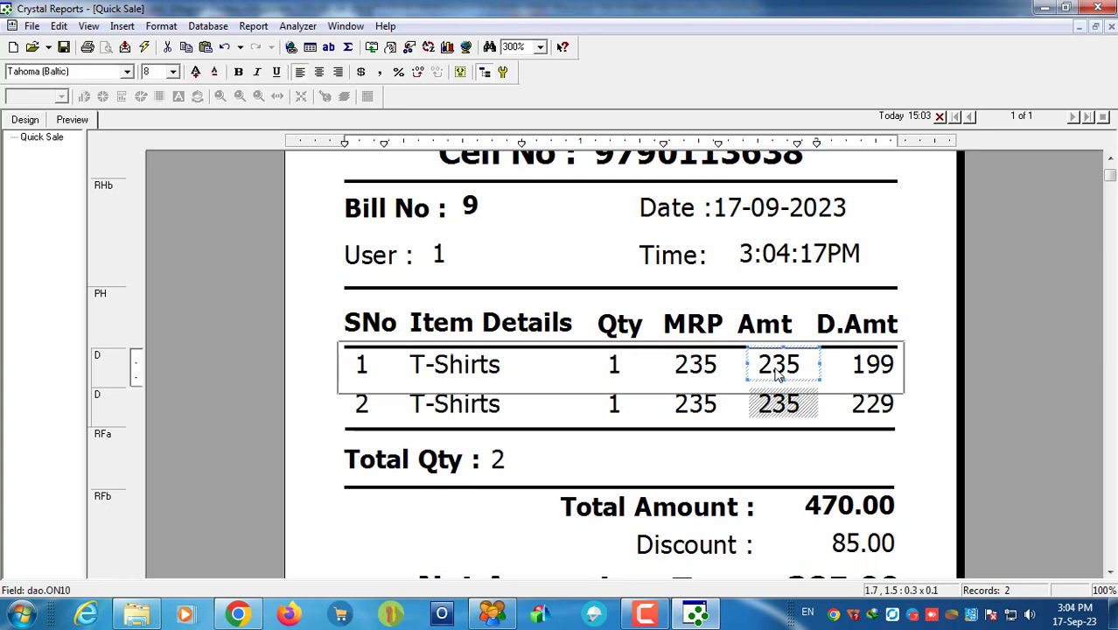
left_click(775, 331)
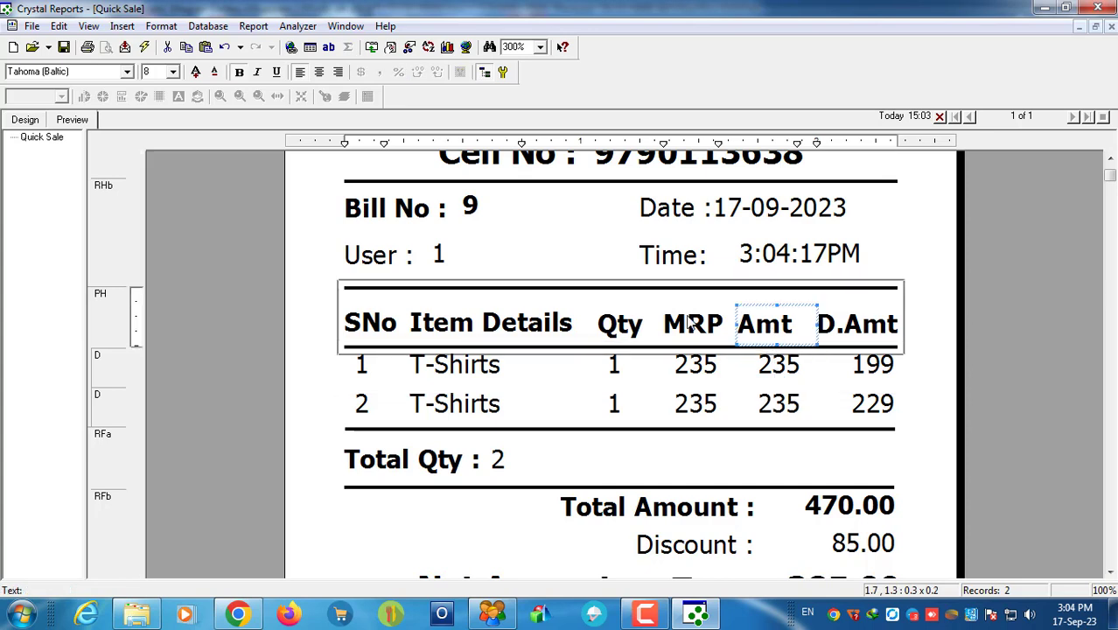
left_click(868, 365)
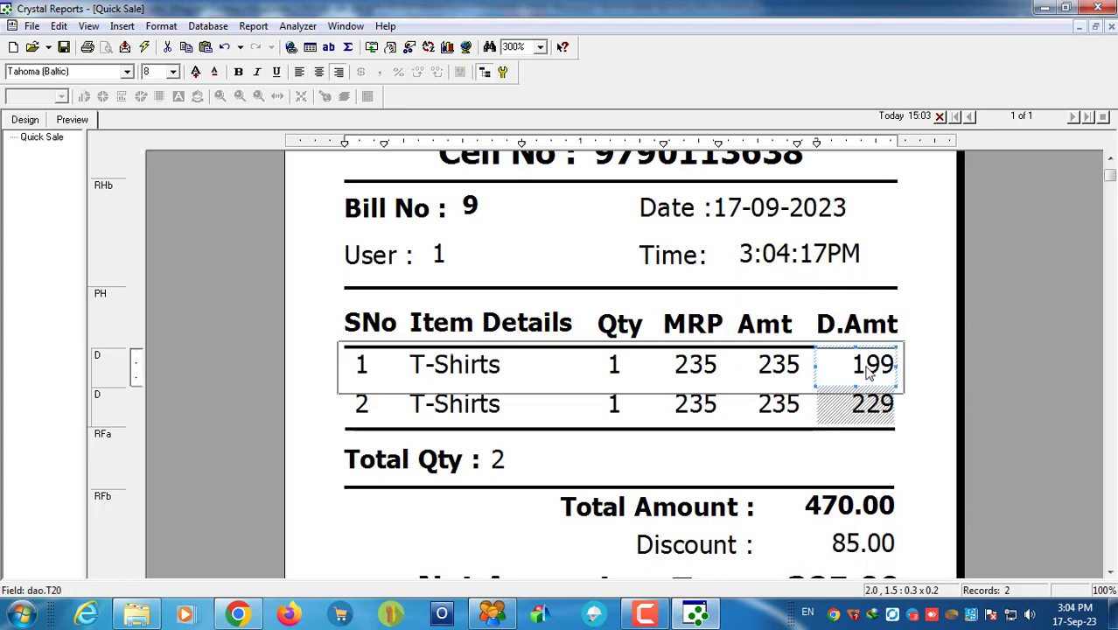
left_click(509, 544)
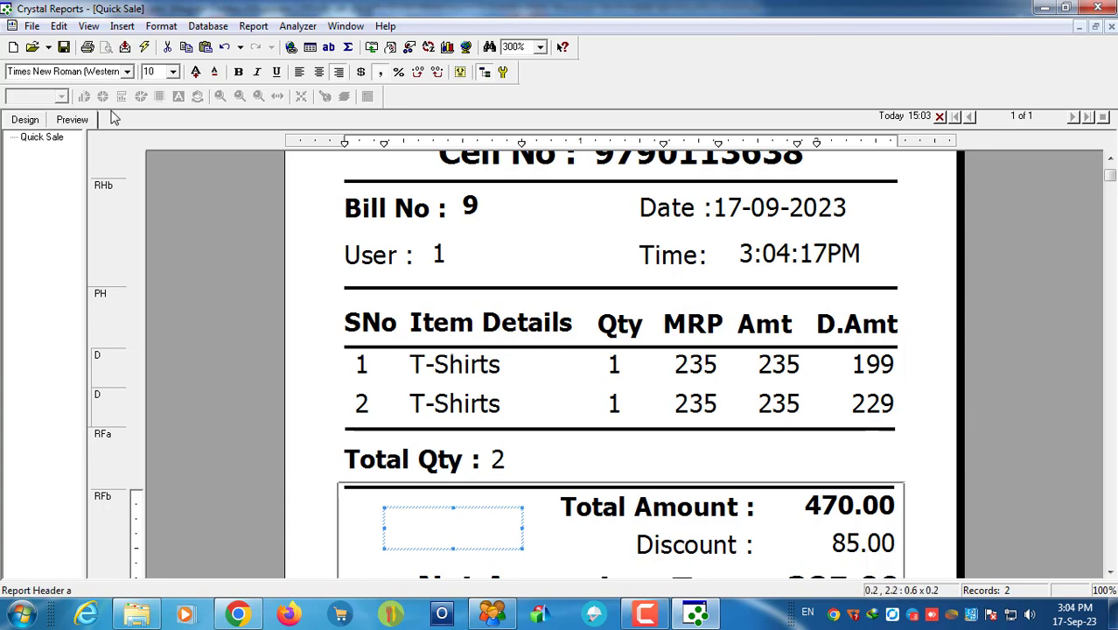
left_click(31, 120)
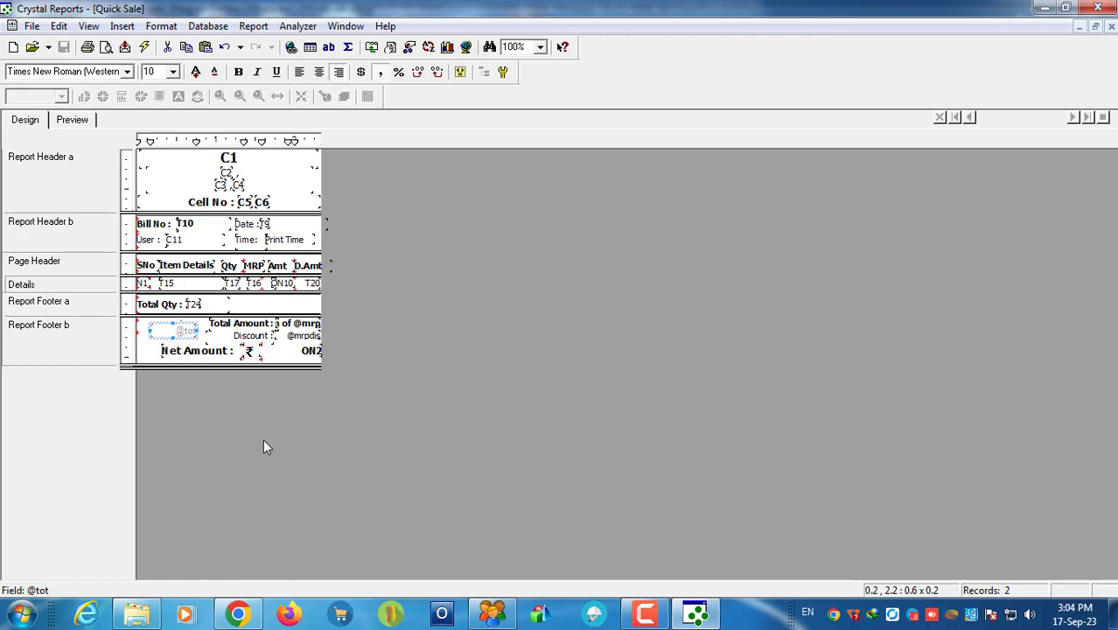
left_click(31, 29)
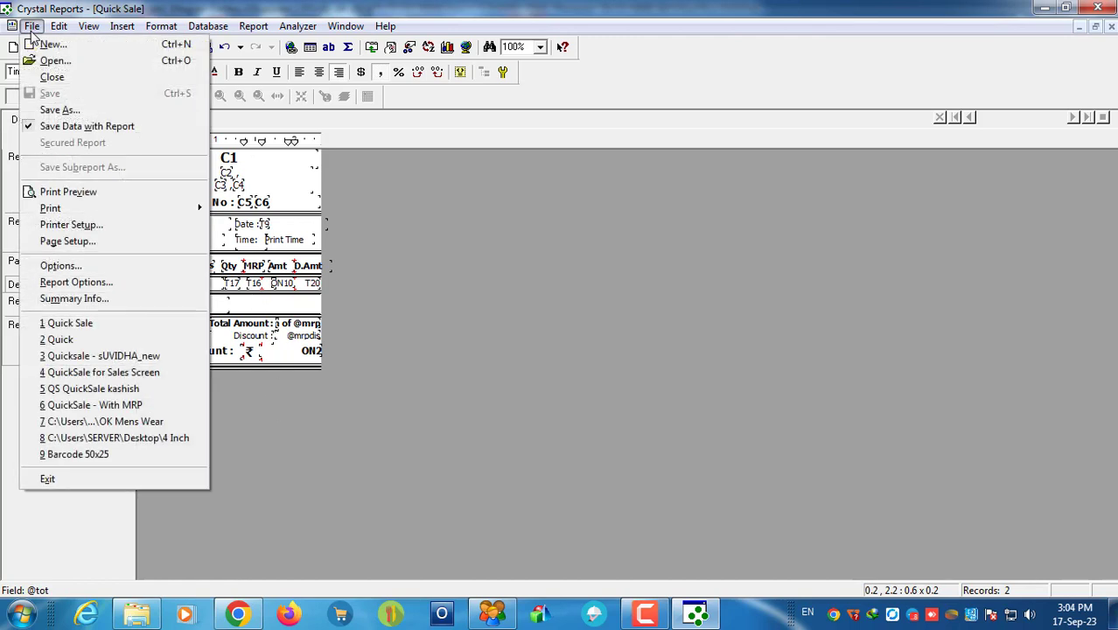
left_click(428, 263)
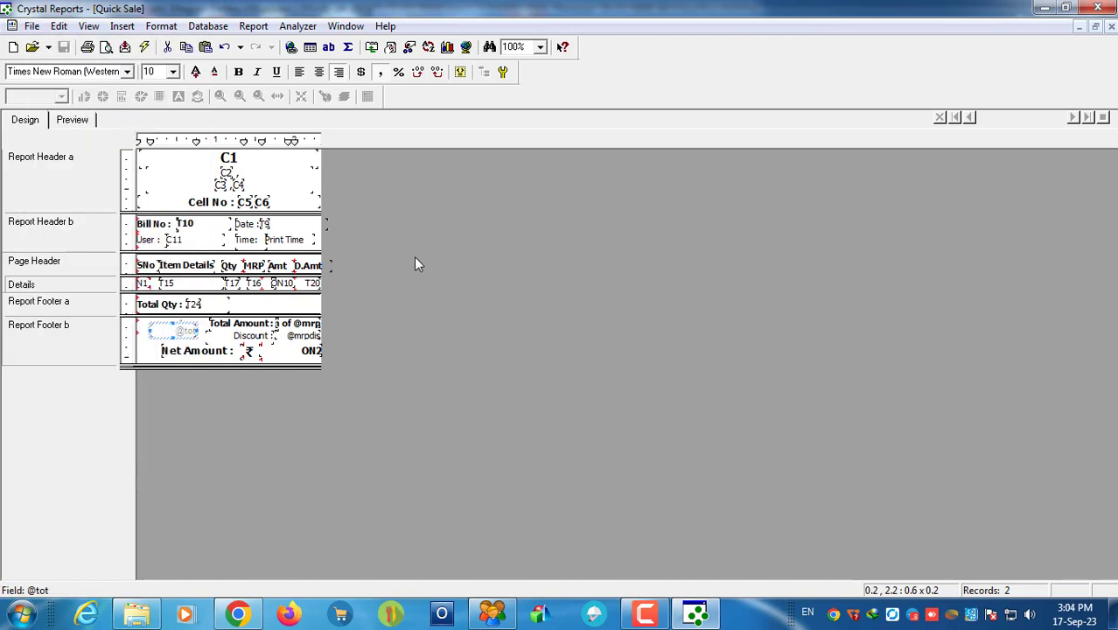
Step: Close Crystal Reports, the report folder, and the POS entry without saving it
left_click(1098, 8)
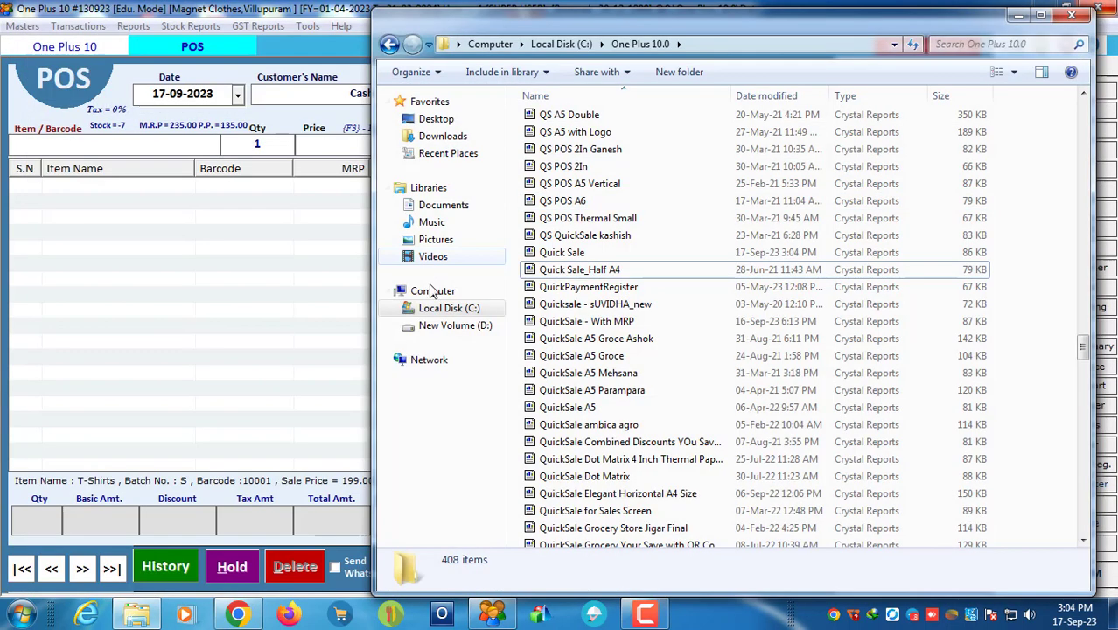
left_click(1071, 14)
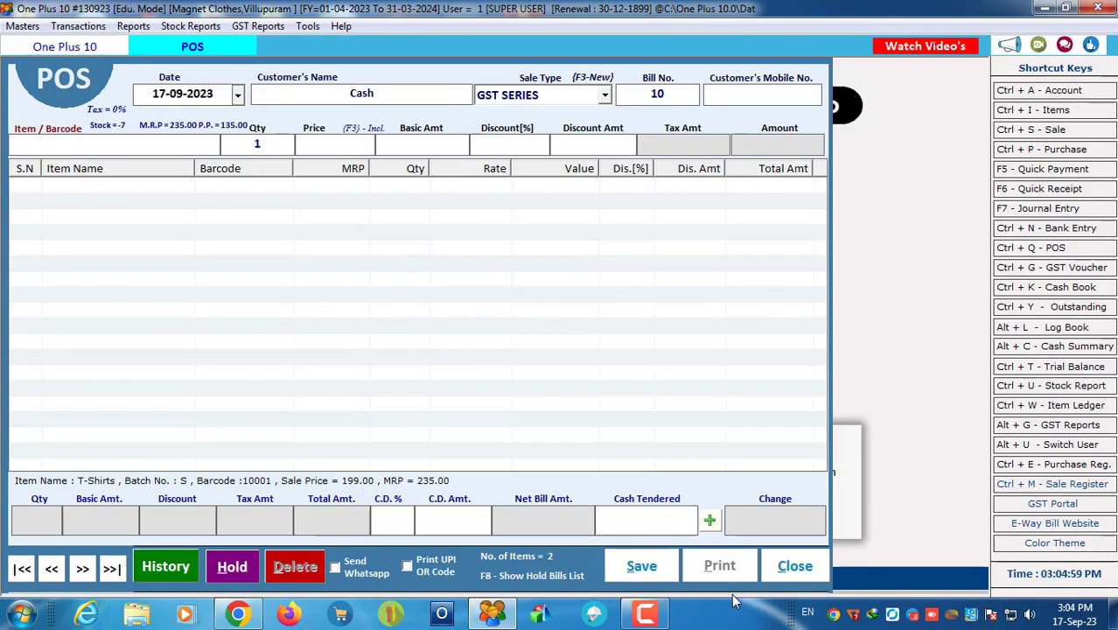
left_click(797, 570)
left_click(544, 363)
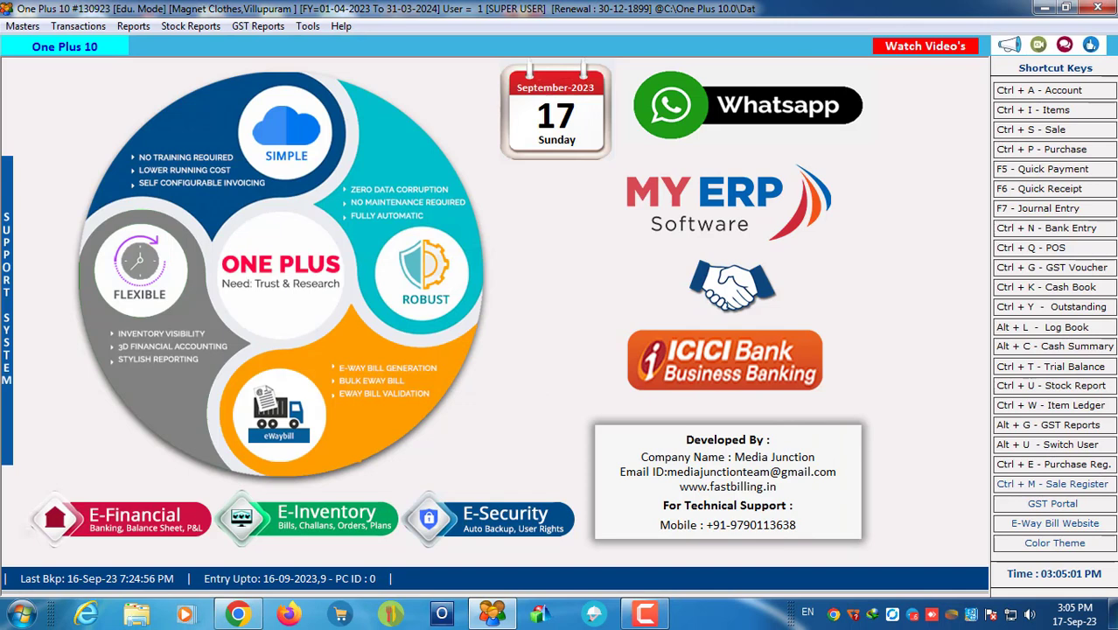
Step: Exit One Plus 10 with a backup, close company selection, and refresh the desktop
left_click(1098, 8)
left_click(660, 357)
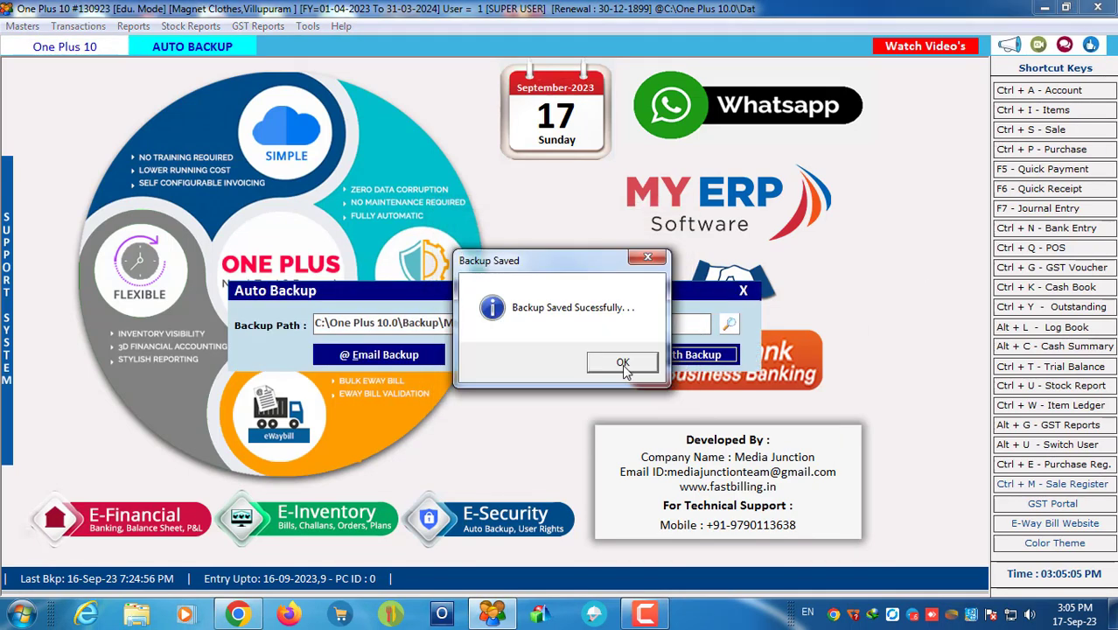
left_click(625, 366)
left_click(803, 80)
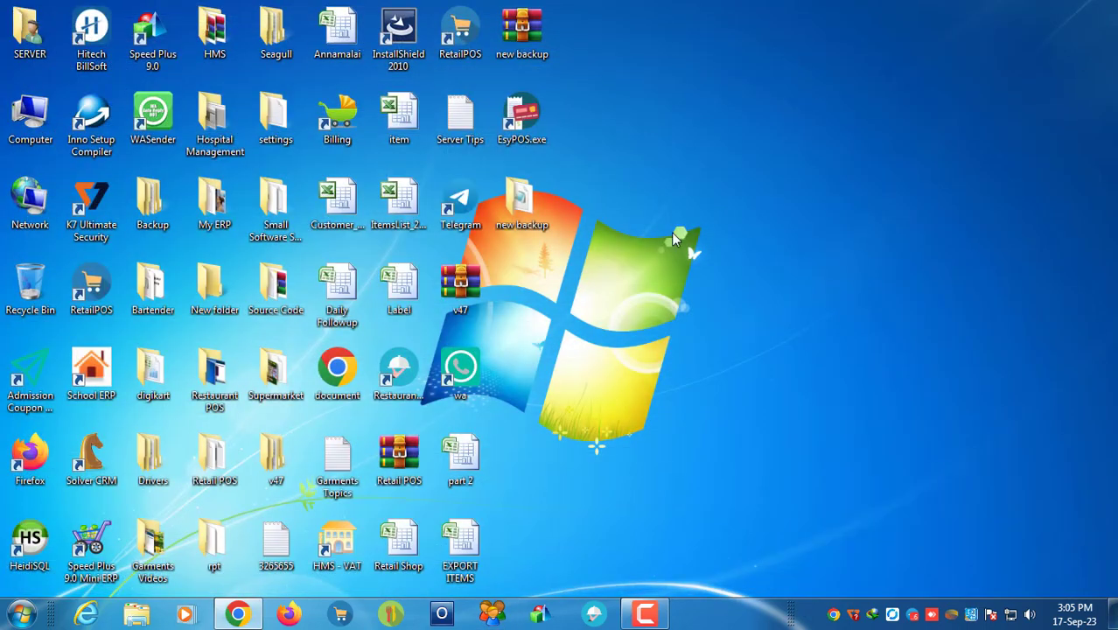
right_click(670, 231)
left_click(708, 280)
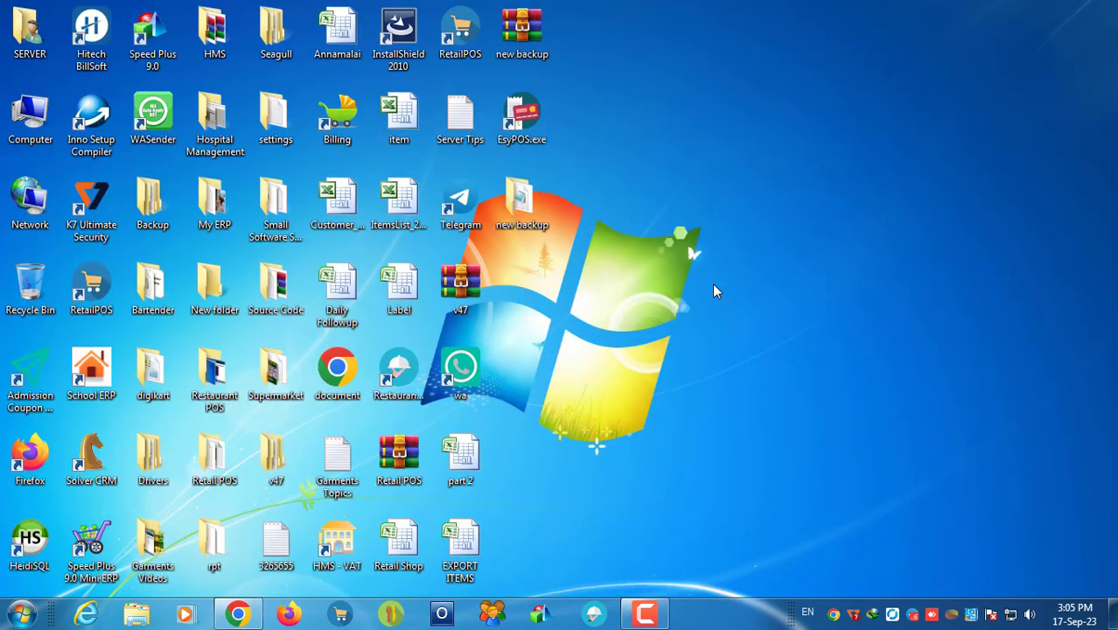